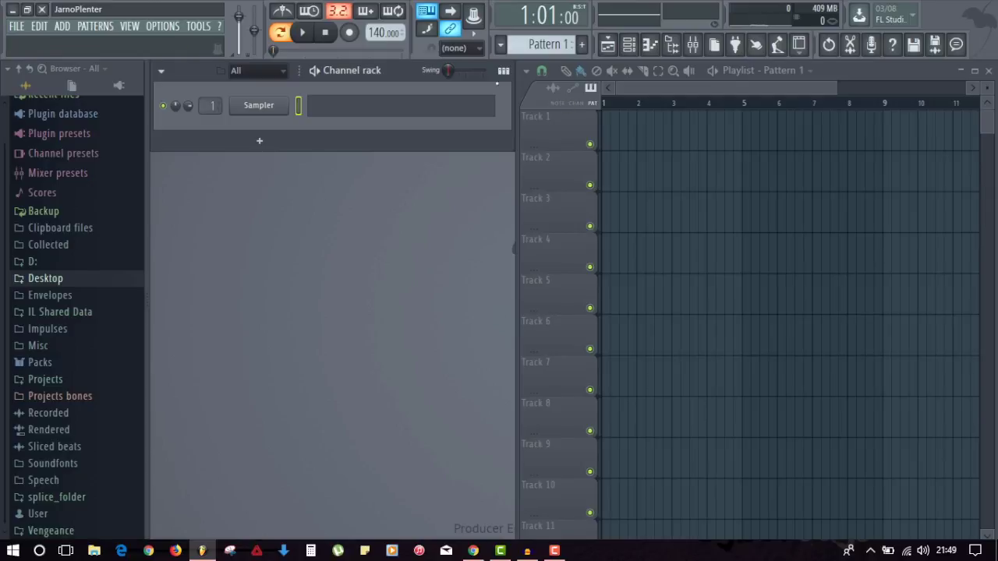
Set the project tempo to 105 BPM and insert a Sylenth1 instrument channel.
drag(380, 33, 381, 42)
right_click(262, 109)
mouse_move(357, 205)
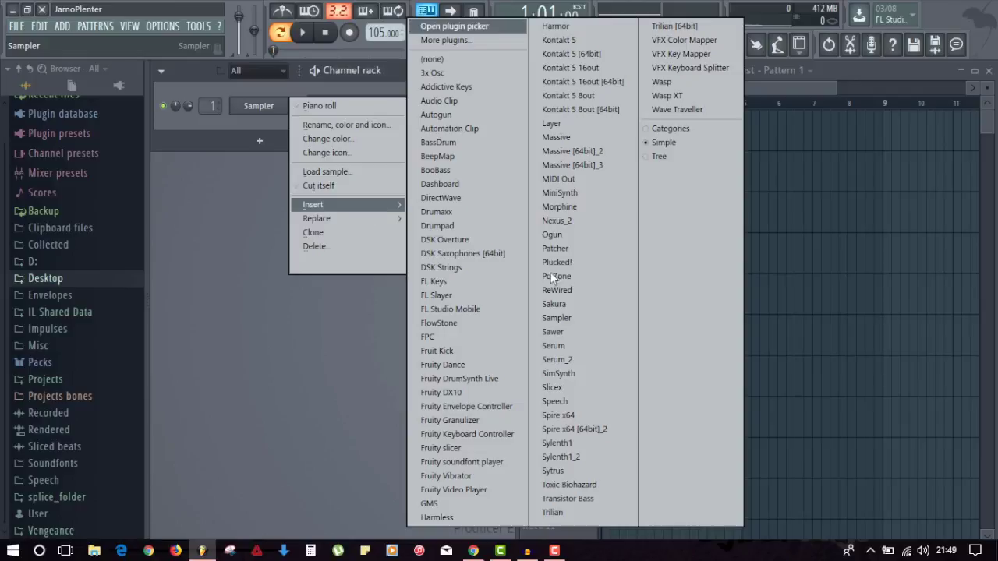
click(595, 446)
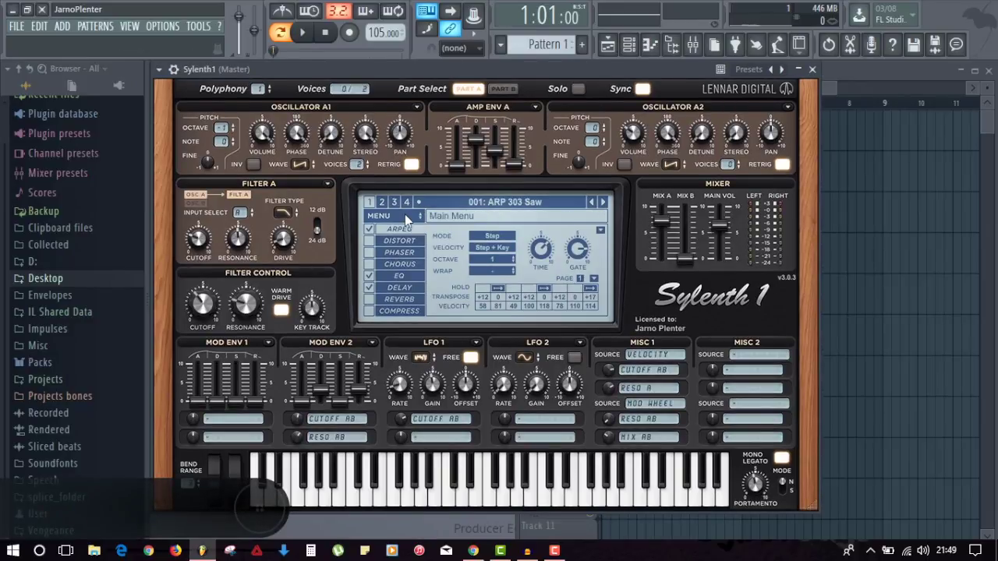
Load the preset Jar-No - RnB Synth 1.fxp from the Desktop folder Jar-No RnB Tutorial into Sylenth1 and close the plugin.
click(405, 214)
mouse_move(406, 229)
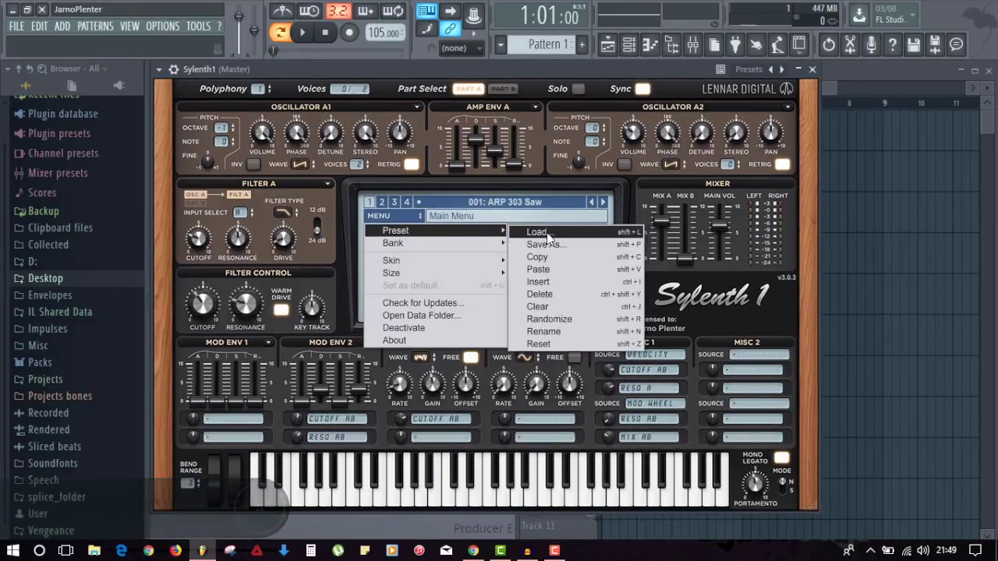
click(546, 232)
click(310, 307)
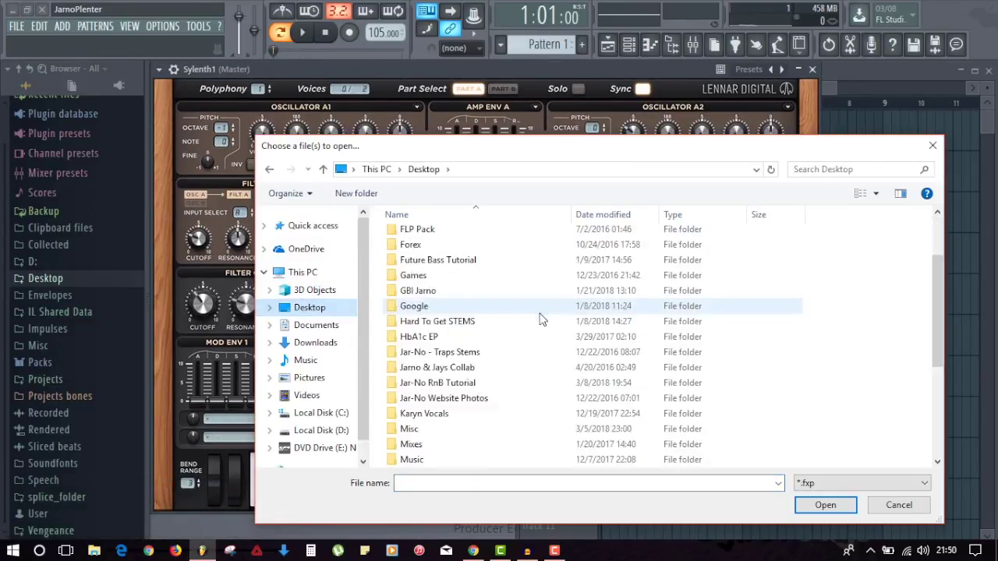
double_click(477, 382)
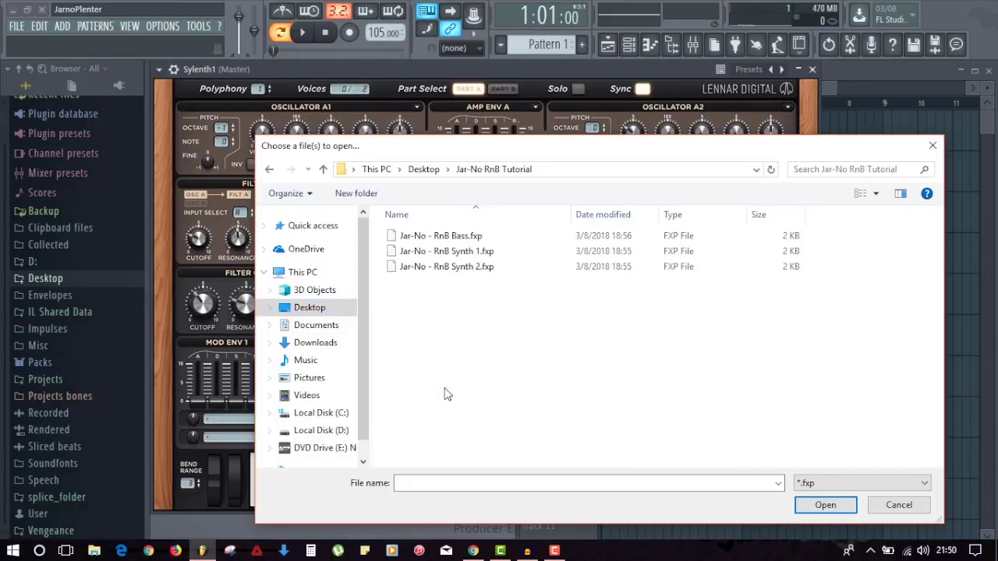
double_click(452, 253)
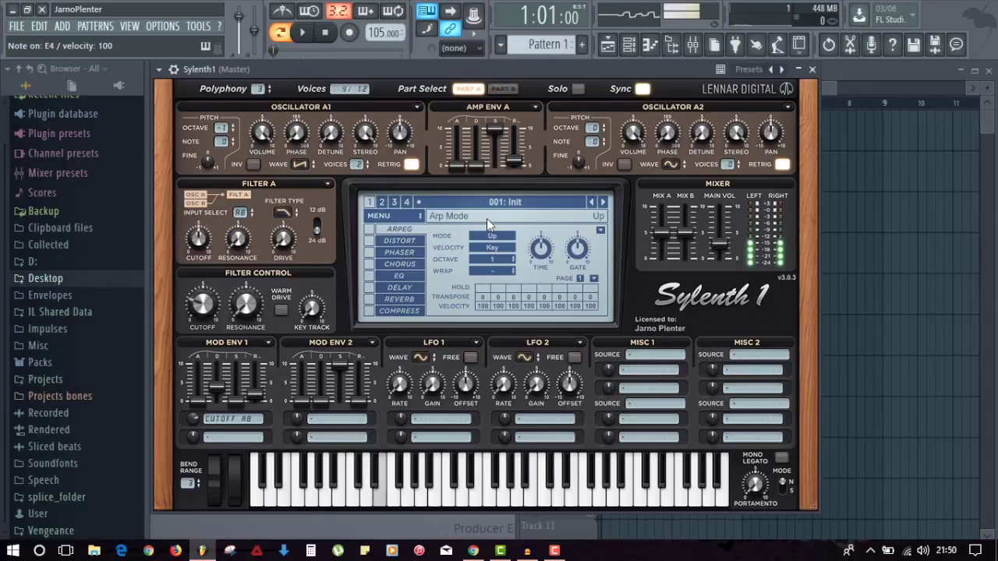
click(813, 70)
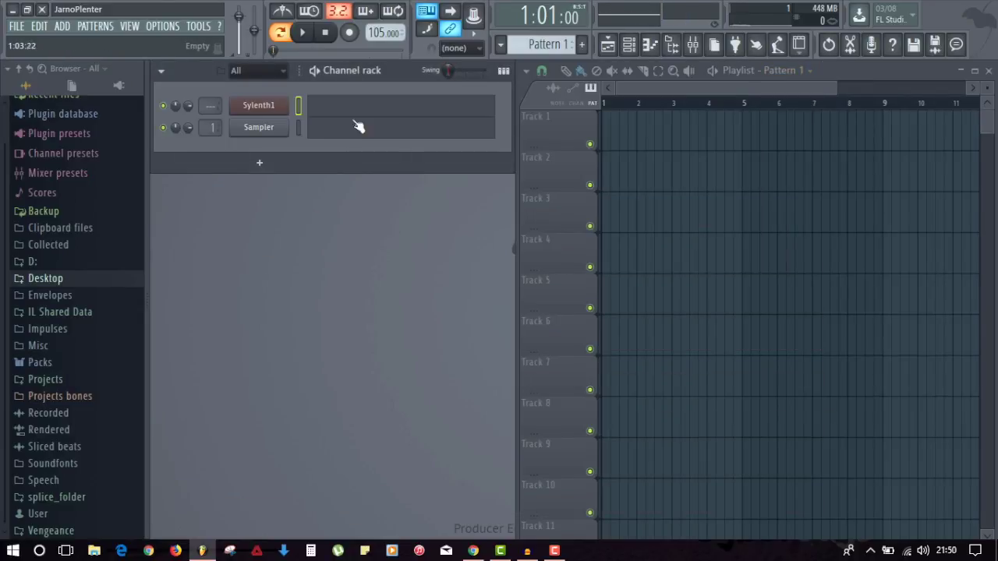
In the Sylenth1 piano roll, draw two-step notes A3, F4 and D4 in bar 1 at steps 1, 7 and 13.
click(341, 115)
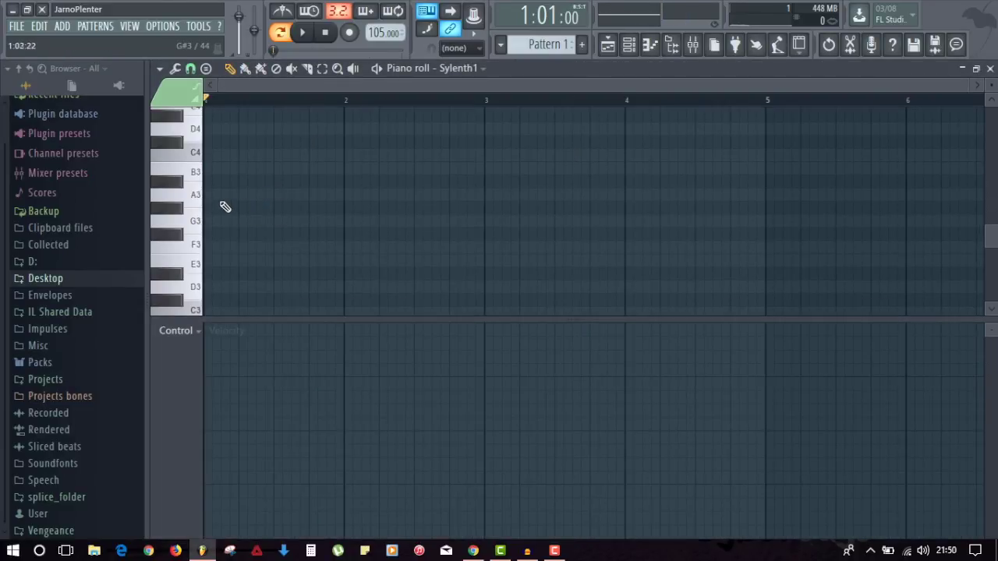
drag(227, 196, 172, 186)
scroll(263, 191, up, 2)
scroll(264, 190, down, 1)
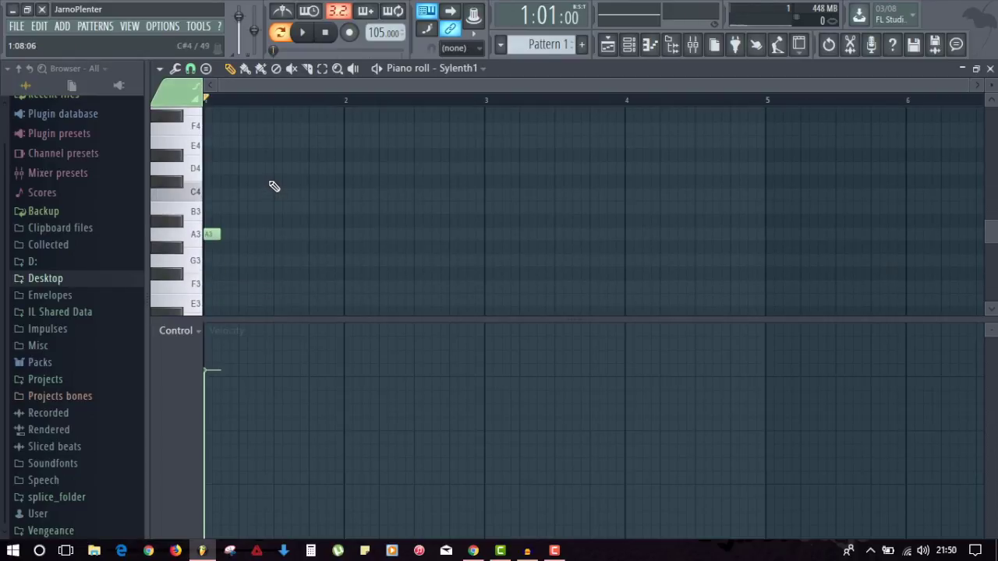
click(259, 130)
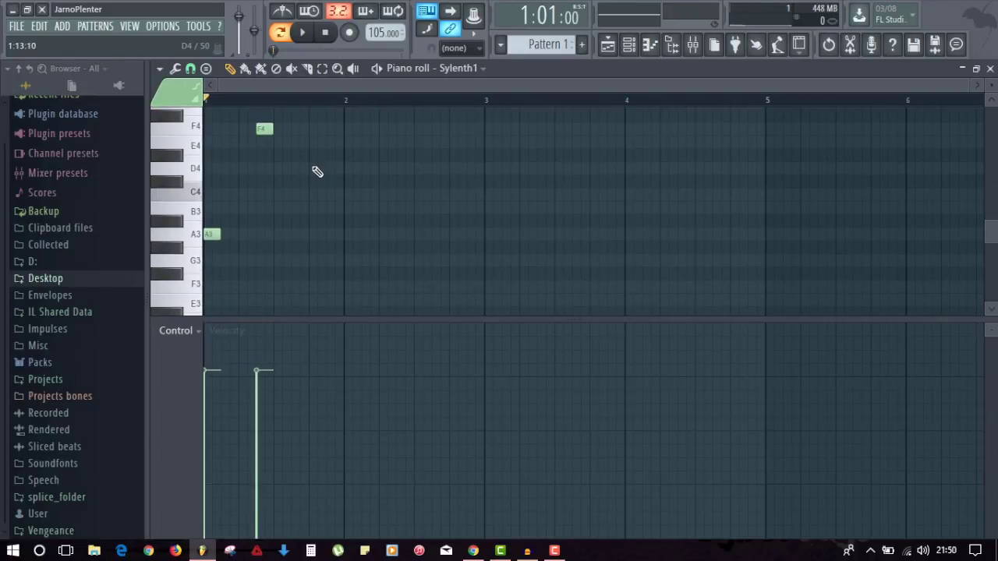
click(318, 170)
Add bar 2 notes: one-step D4 and E4 at steps 7 and 8, two-step F4 and E4 at steps 9 and 13.
click(414, 170)
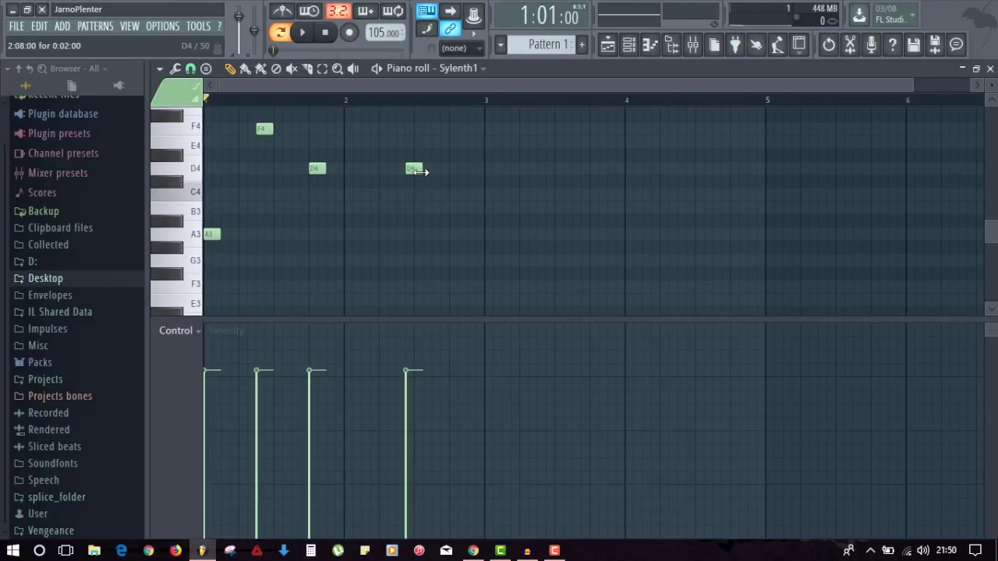
drag(410, 169, 400, 168)
click(408, 142)
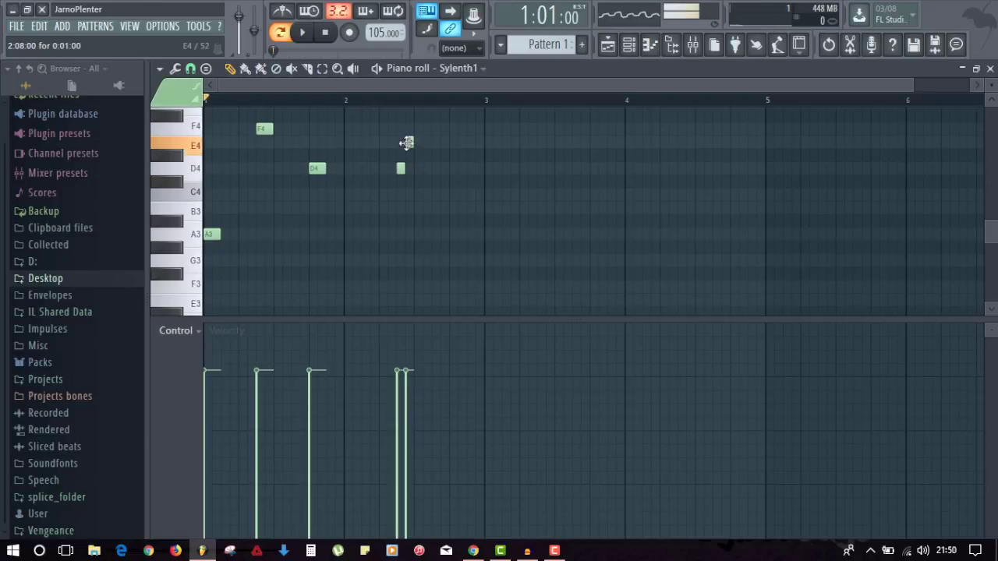
click(418, 130)
click(452, 143)
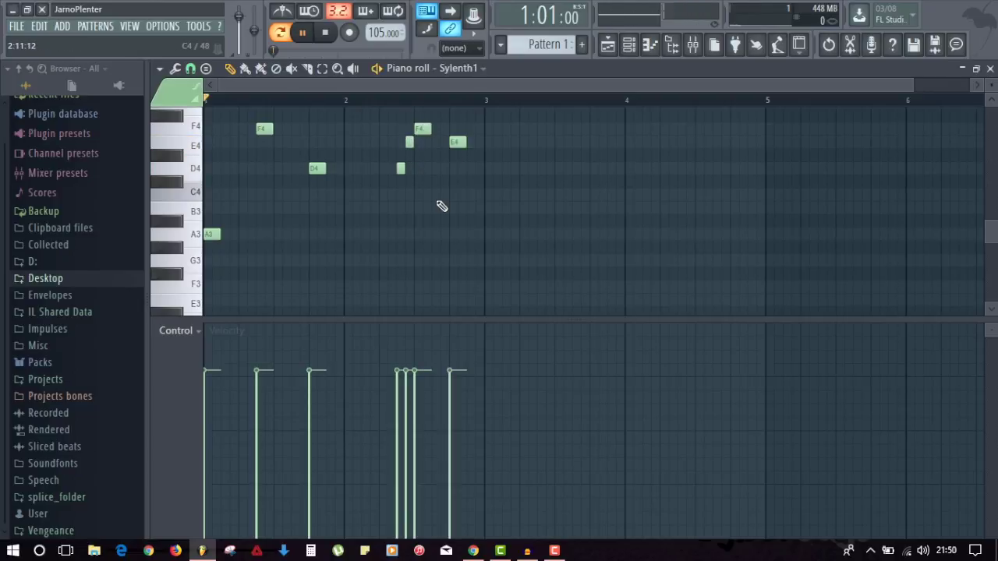
Play back the two-bar Sylenth1 melody, stop it and close the piano roll.
key(space)
scroll(441, 206, up, 2)
scroll(442, 207, down, 2)
scroll(438, 215, up, 1)
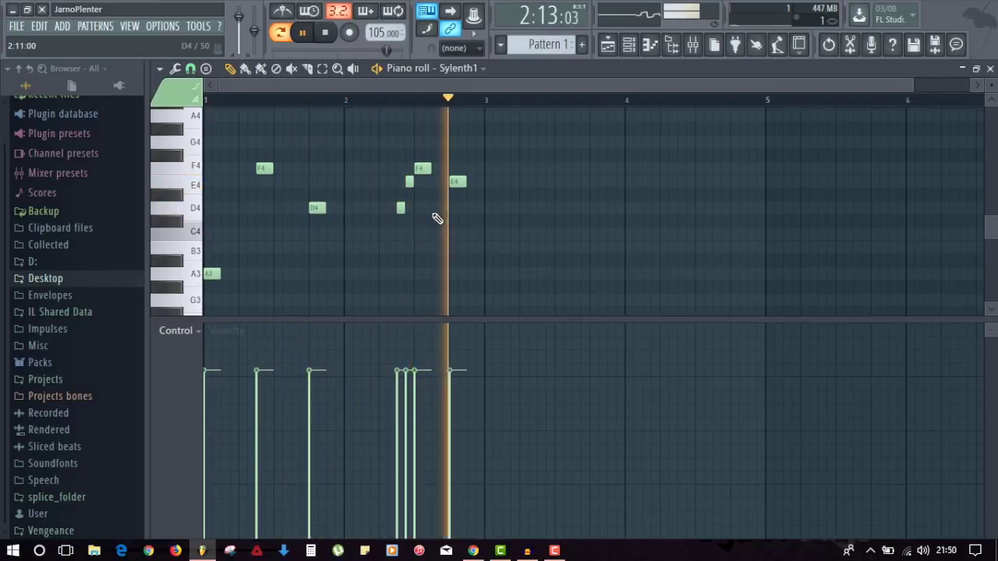
key(space)
key(F7)
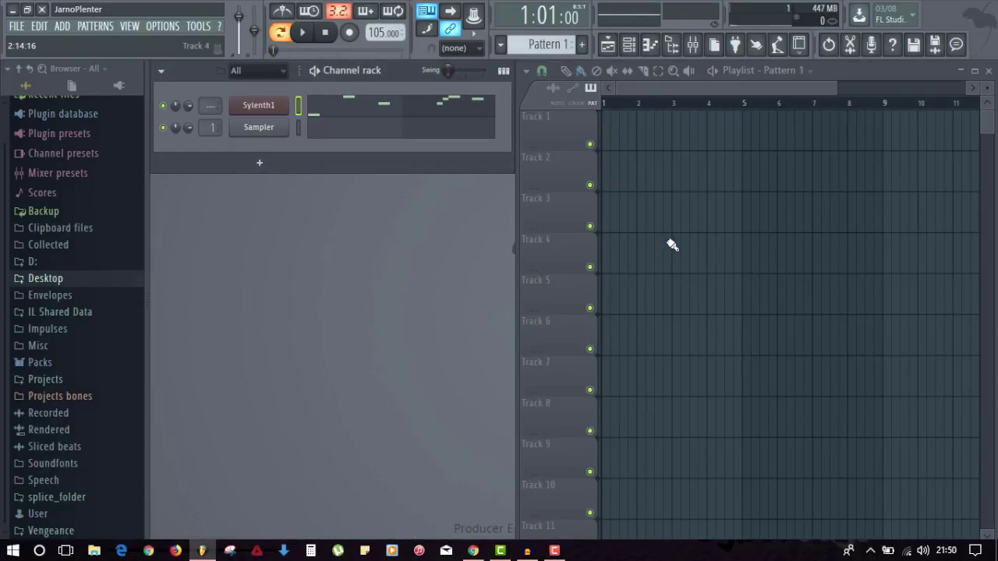
Insert a second Sylenth1 channel, hide its wrapper settings and reposition the plugin window so it is fully visible.
right_click(260, 129)
mouse_move(352, 225)
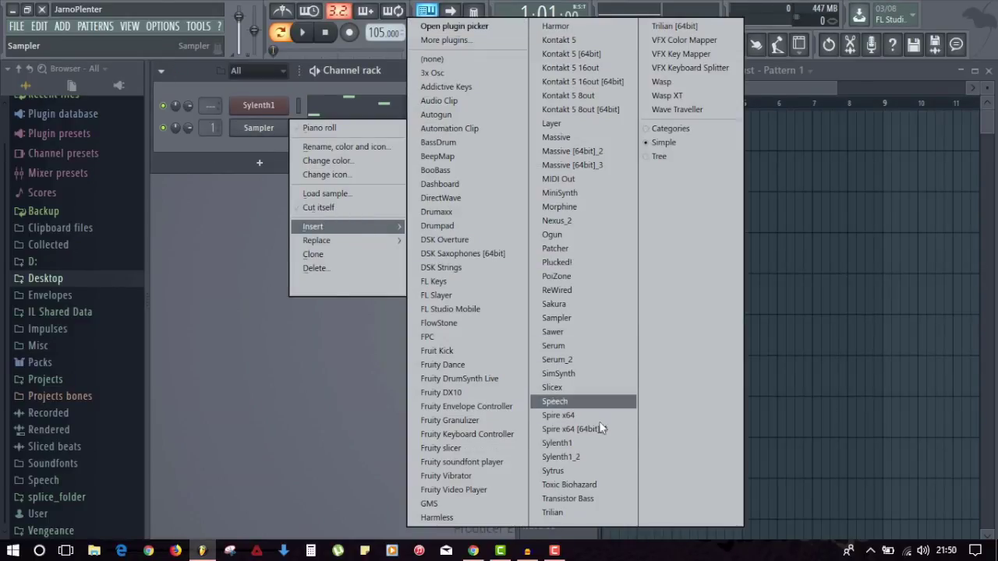
click(597, 444)
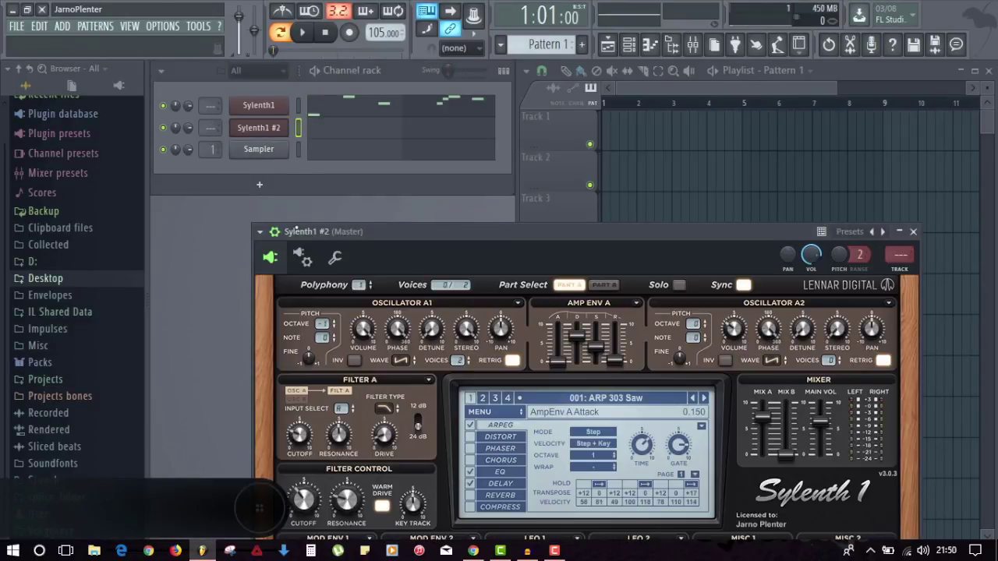
click(275, 231)
drag(359, 232, 259, 70)
Load the preset Jar-No - RnB Synth 2.fxp into Sylenth1 #2 and close the plugin.
click(402, 214)
mouse_move(409, 233)
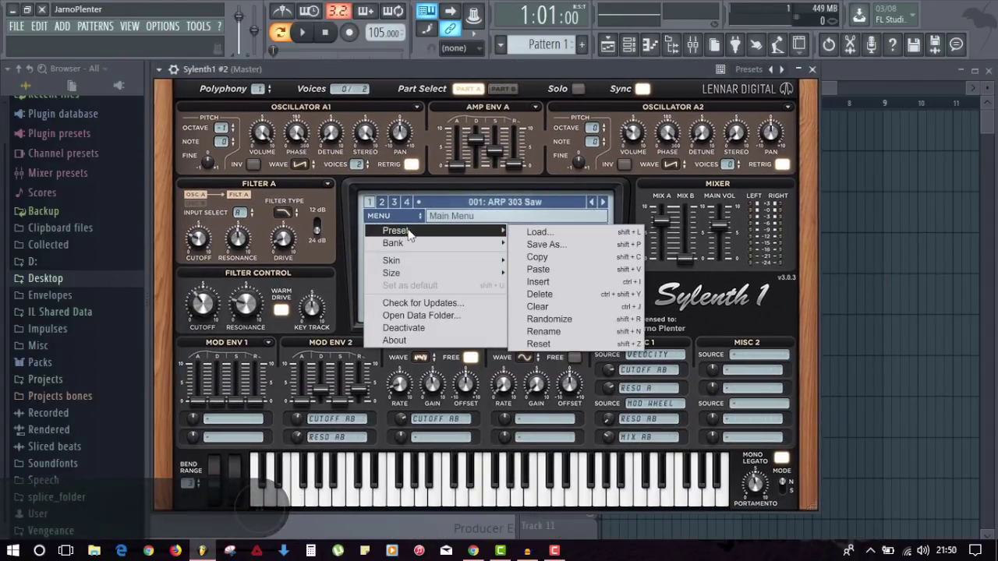
click(569, 231)
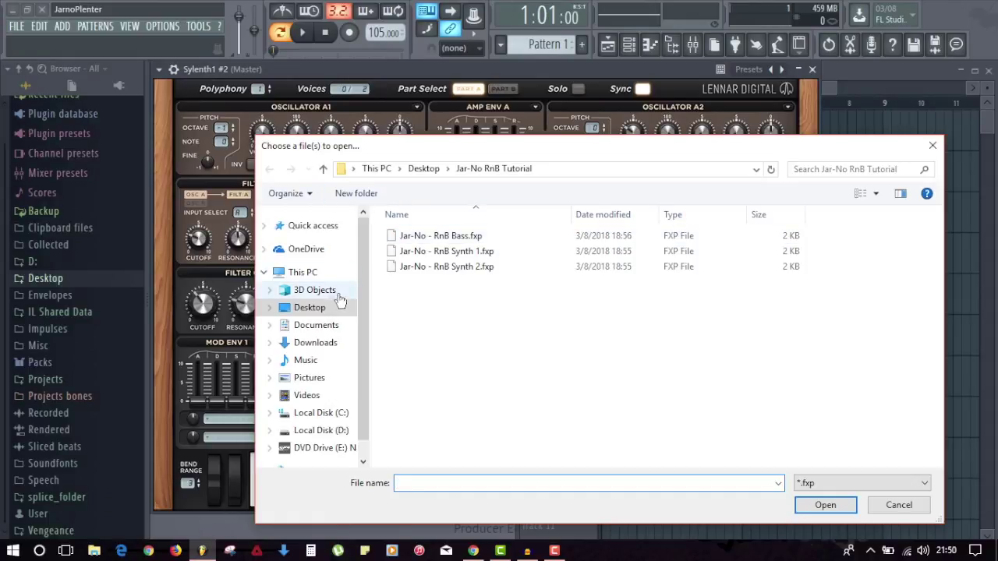
double_click(453, 266)
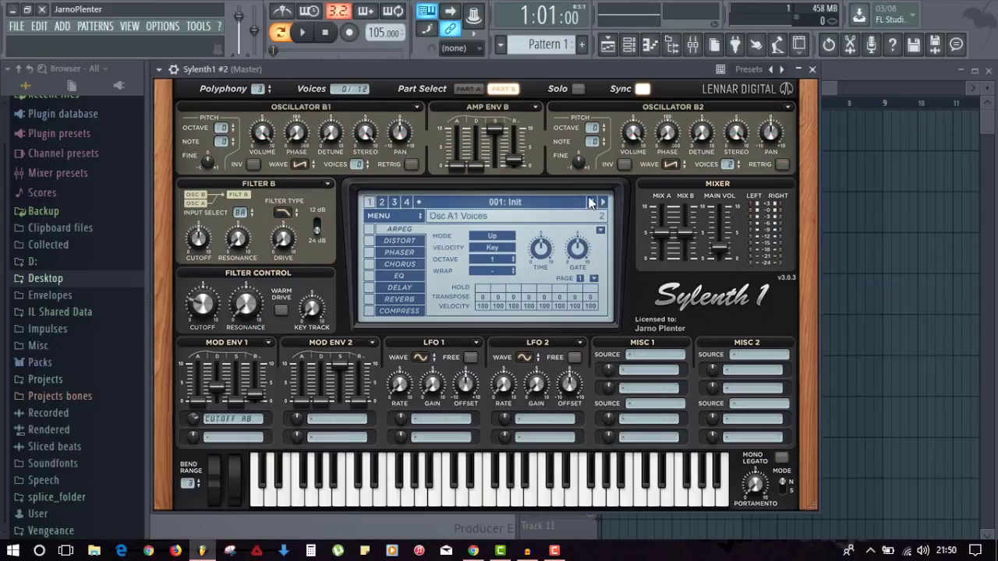
click(811, 69)
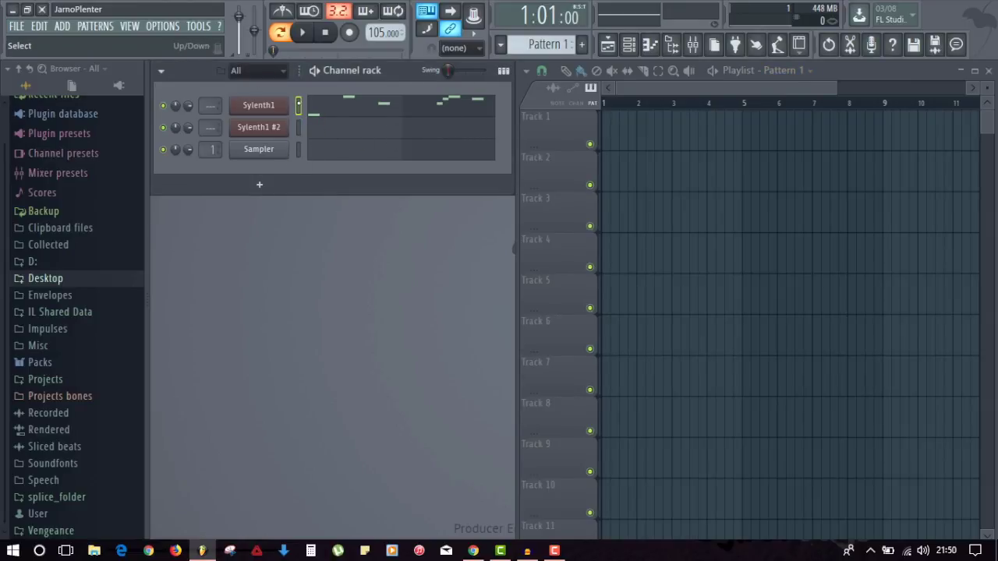
Copy the Sylenth1 melody into Sylenth1 #2, raise all its notes one octave to start on A4, and preview it.
click(298, 127)
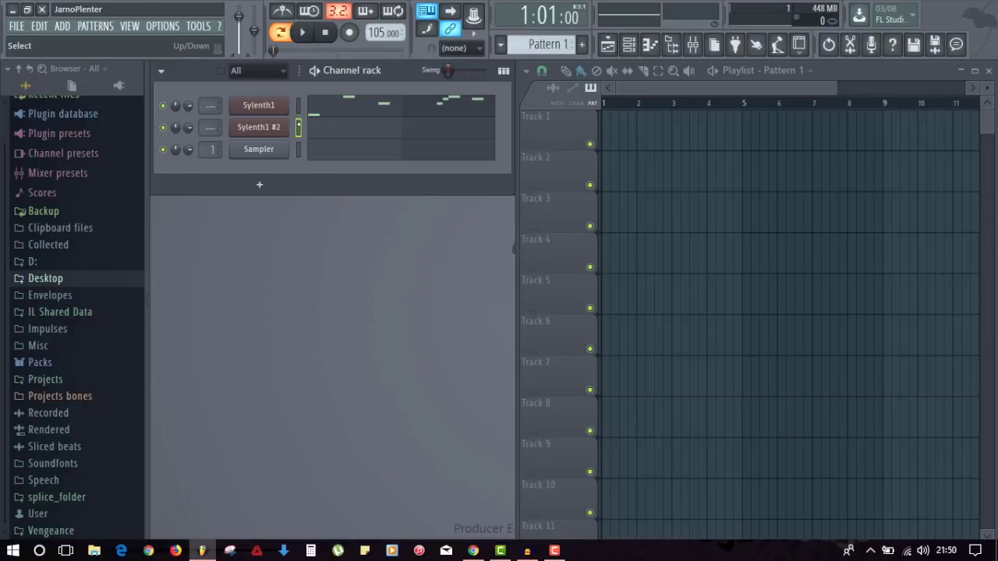
click(340, 129)
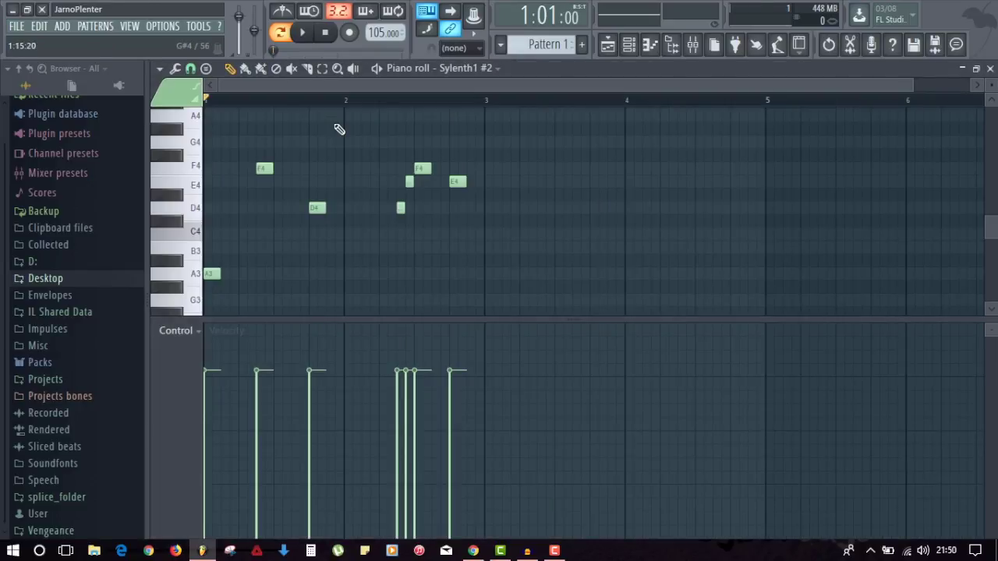
key(ctrl+a)
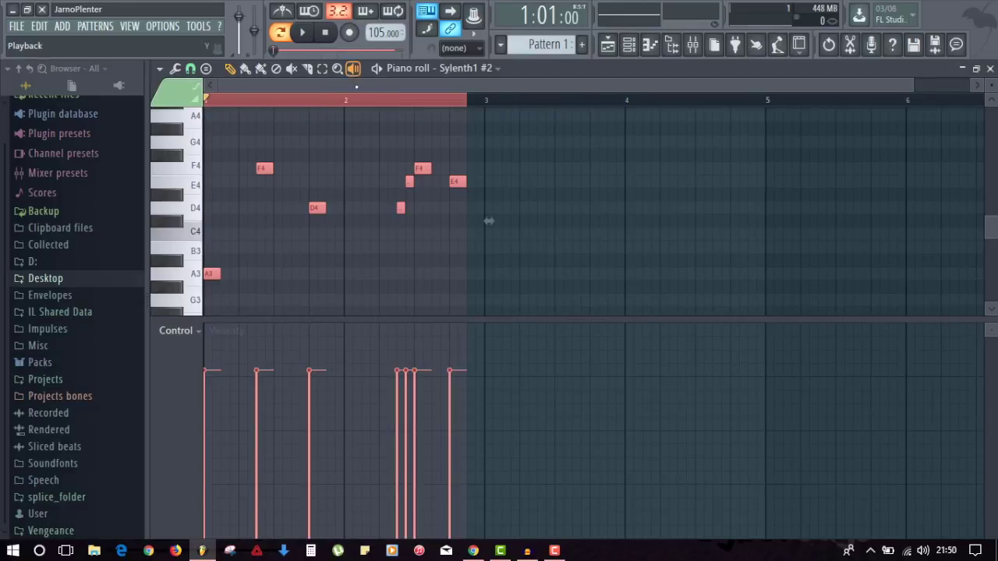
scroll(361, 103, up, 2)
drag(358, 84, 273, 81)
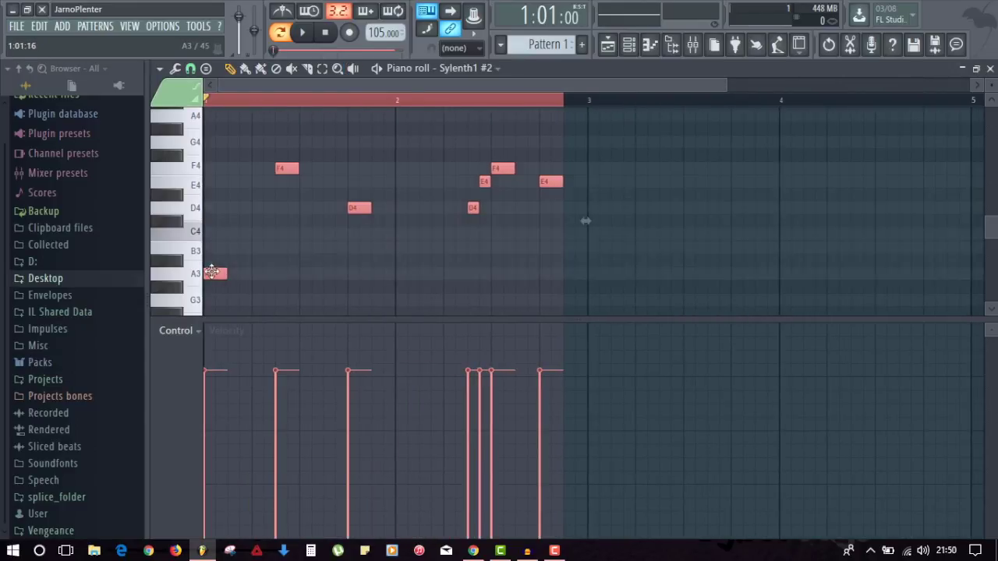
drag(212, 273, 176, 115)
scroll(179, 132, up, 3)
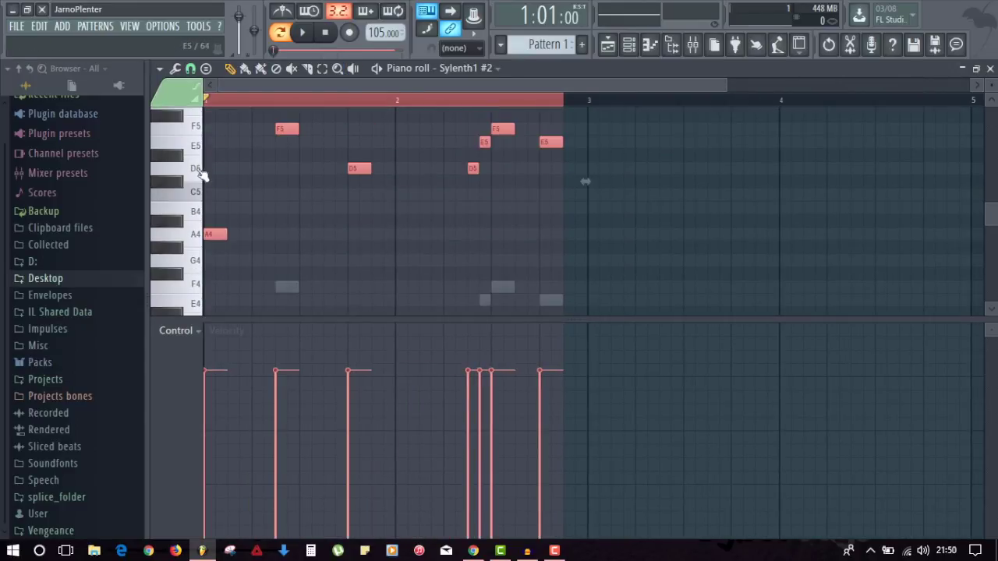
key(space)
key(space)
Raise the Sylenth1 #2 melody so its first note is E5, play both synths together and close the piano roll.
drag(218, 237, 169, 138)
click(316, 183)
key(space)
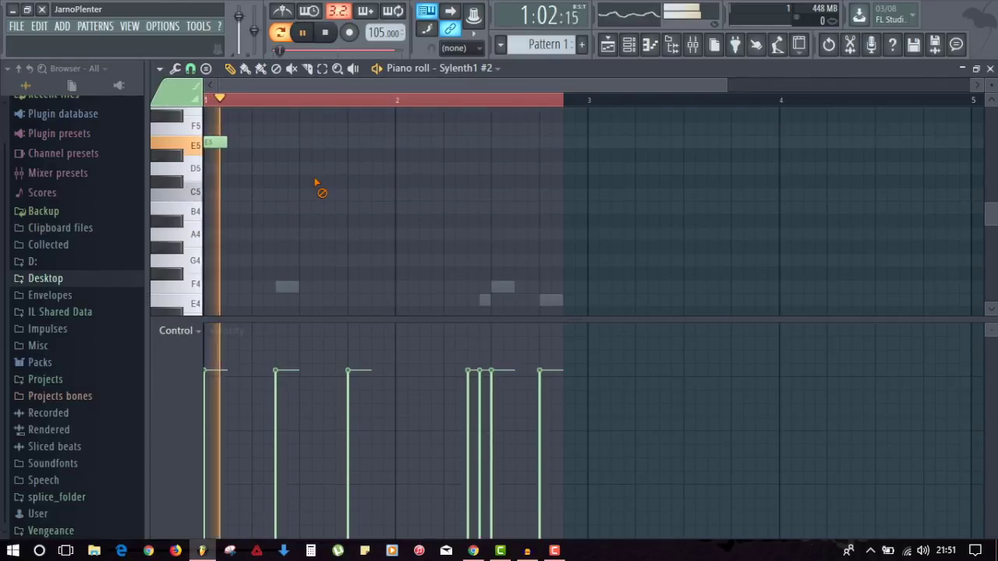
key(F7)
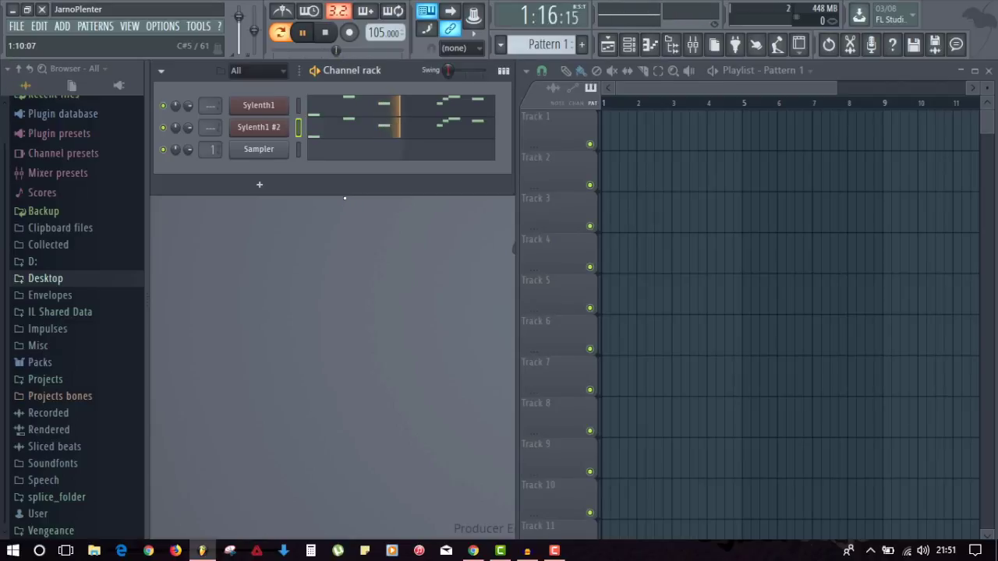
Audition Sylenth1 #2 and Sylenth1 in solo during playback, and turn all channels back on.
right_click(166, 131)
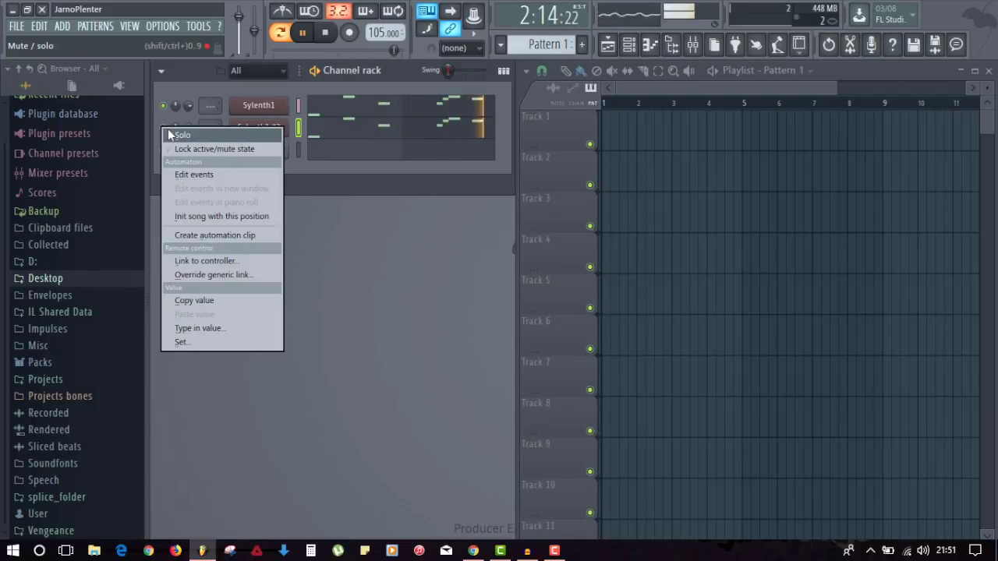
key(Escape)
right_click(164, 127)
right_click(163, 105)
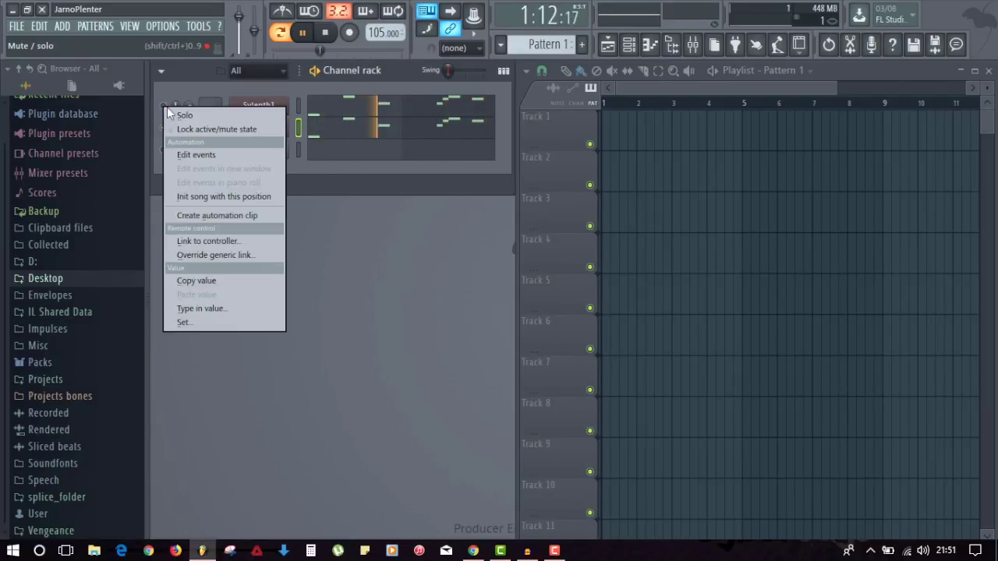
key(Escape)
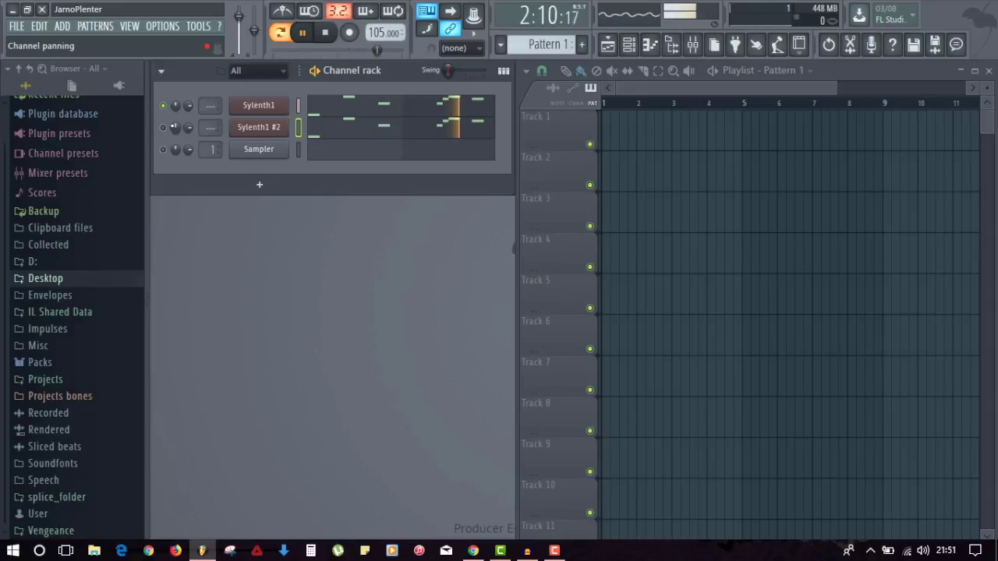
click(163, 128)
click(164, 149)
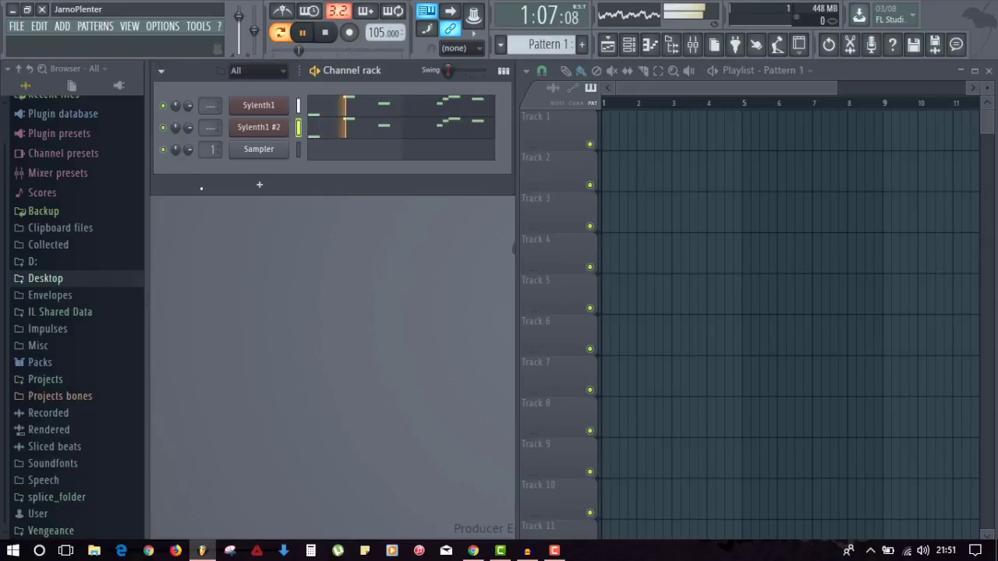
Return the browser to the top of its folder list, stop playback and select the Sampler channel.
click(26, 80)
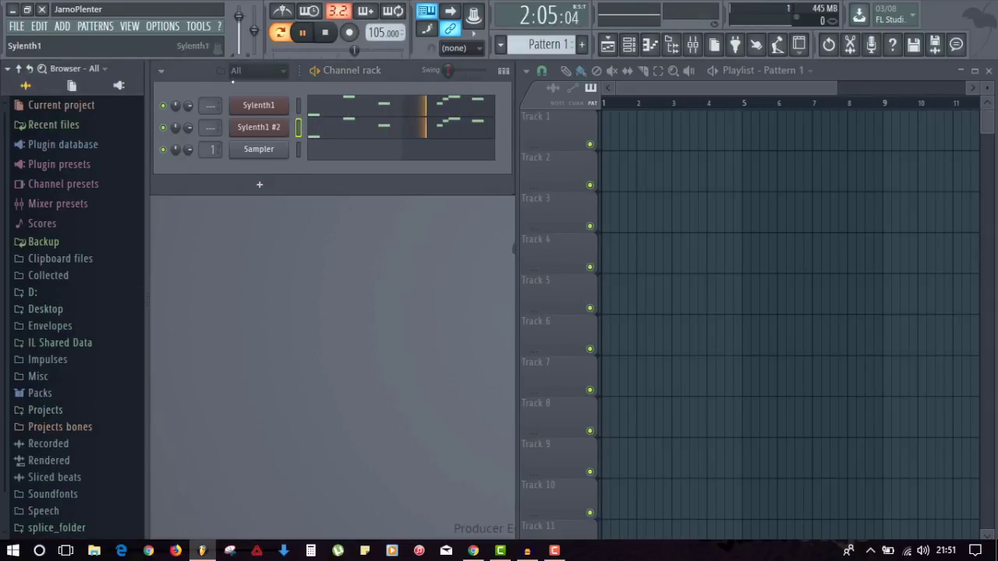
key(space)
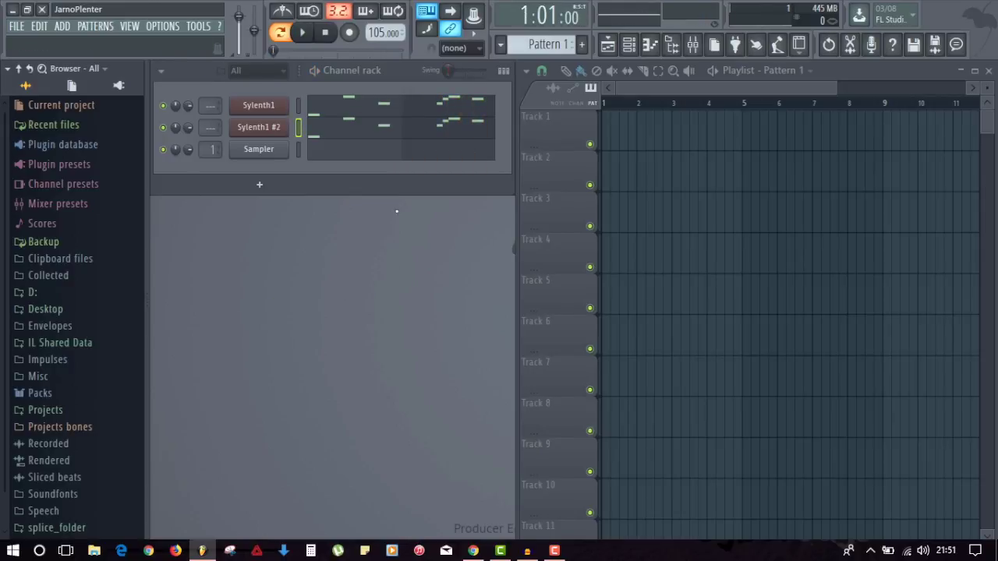
click(297, 104)
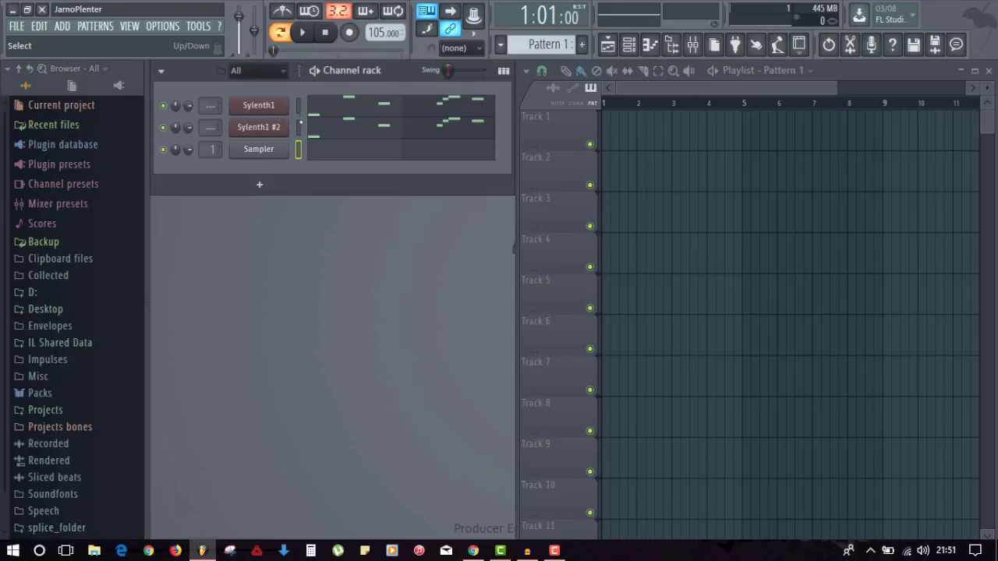
Select the Sylenth1 and Sylenth1 #2 channels and route both to mixer insert 10.
click(297, 104)
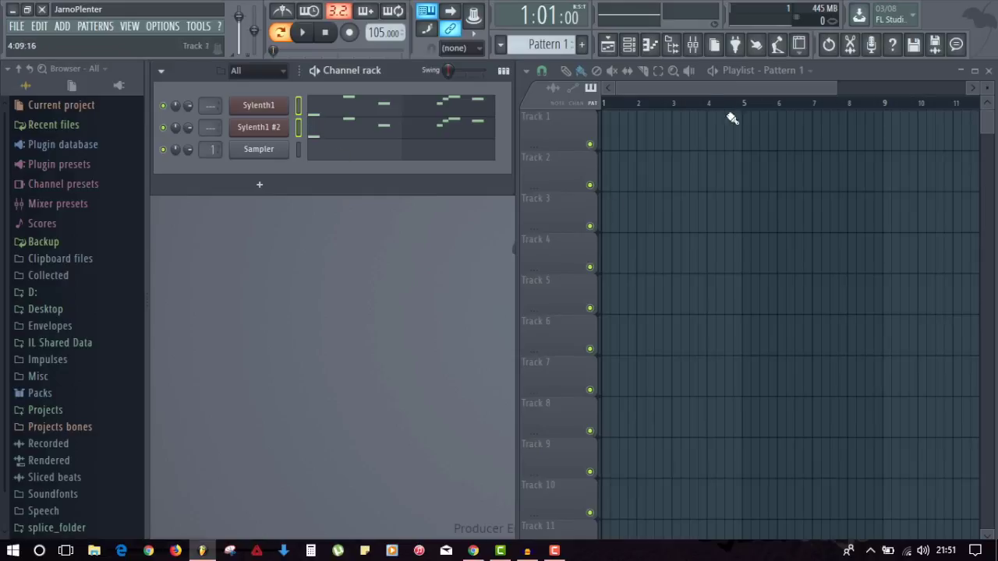
click(693, 45)
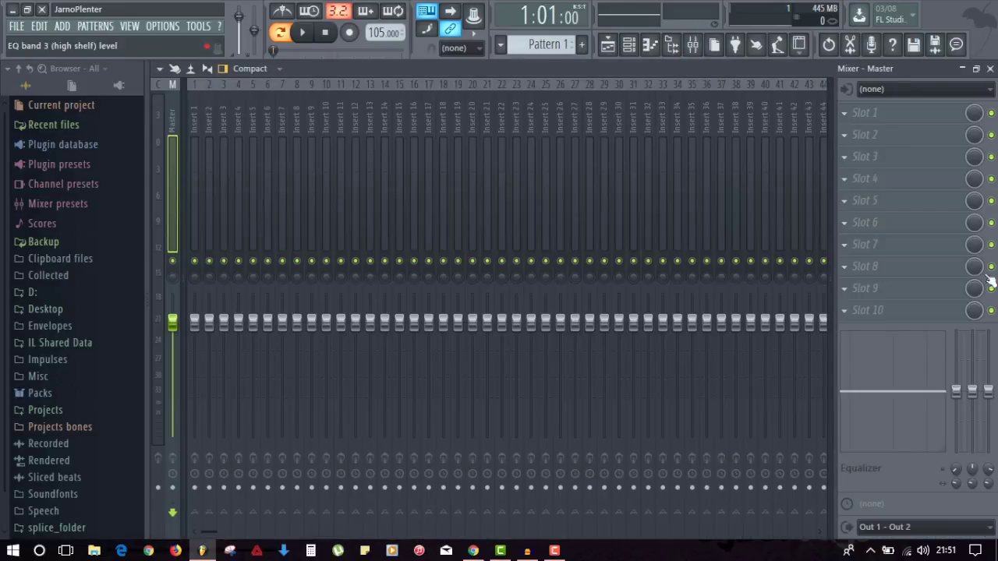
click(327, 159)
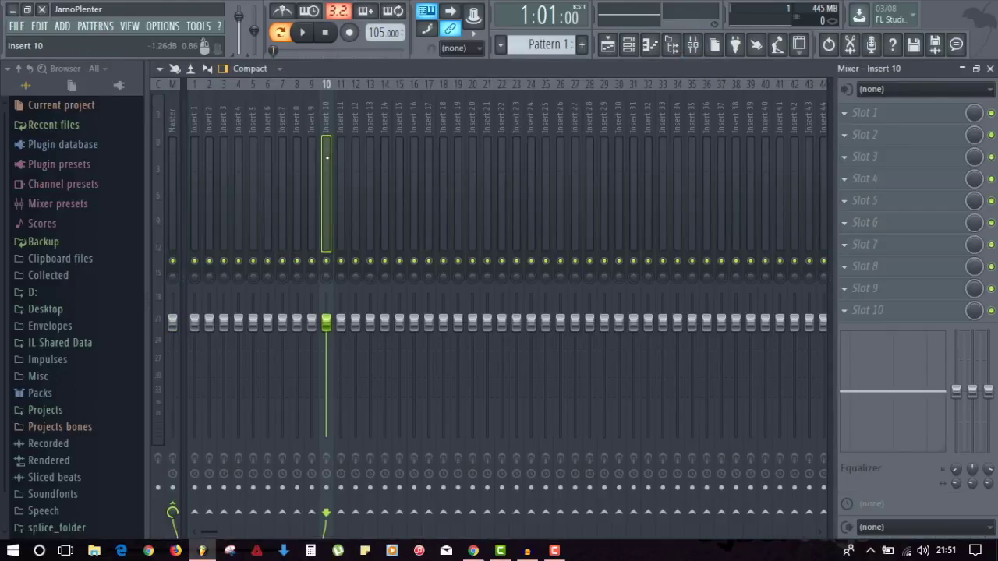
key(ctrl+l)
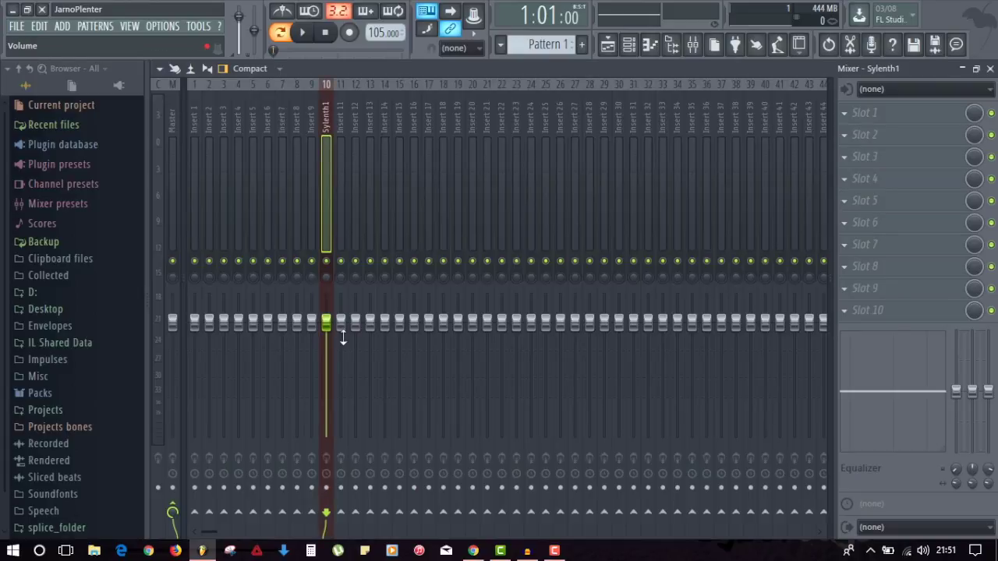
Lower the volume fader of the Sylenth1 mixer track and audition the melody at the reduced level.
key(space)
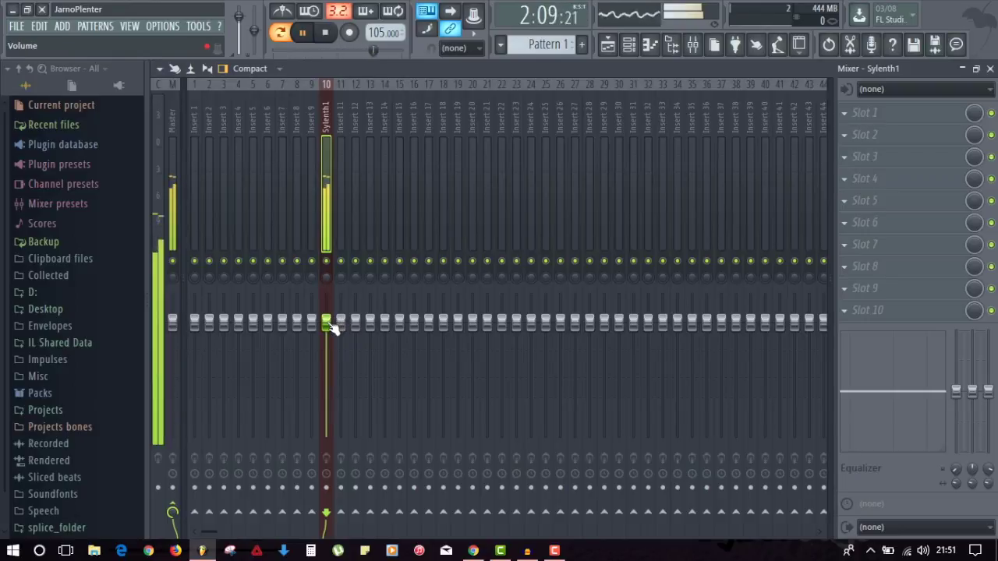
key(space)
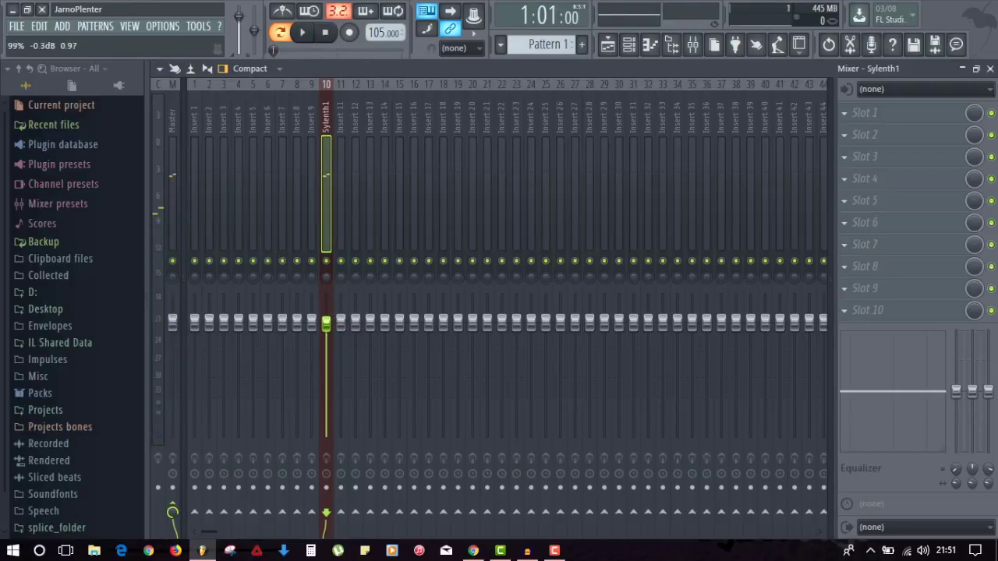
key(space)
drag(325, 337, 326, 354)
key(space)
key(space)
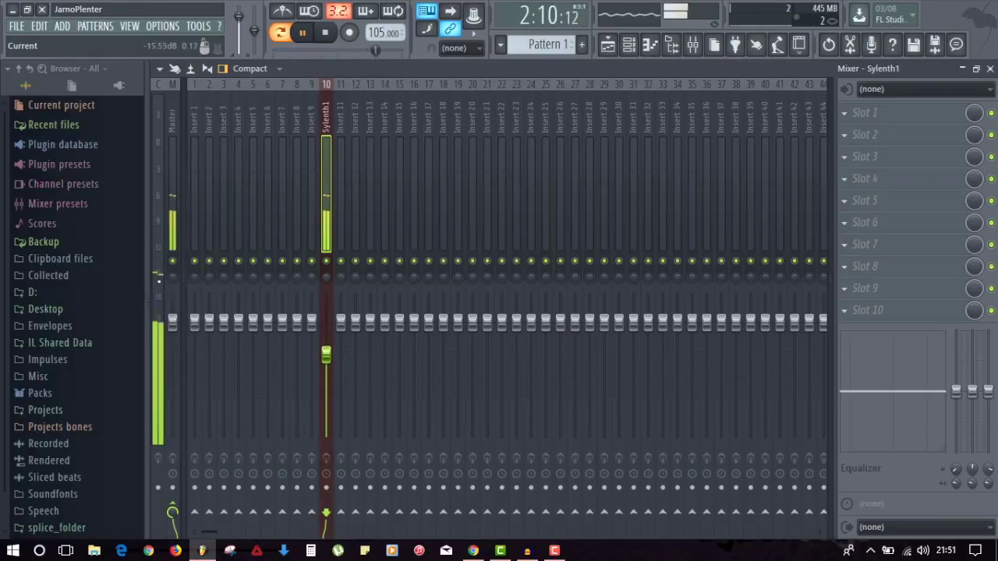
key(space)
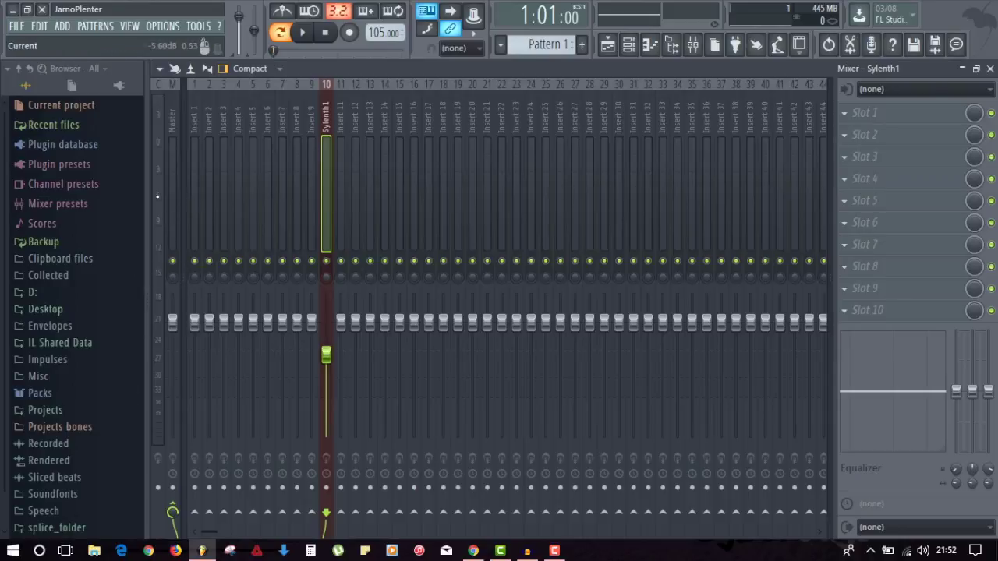
Insert Fruity Parametric EQ 2 in the first effect slot of the Sylenth1 mixer track and briefly preview the melody.
click(849, 115)
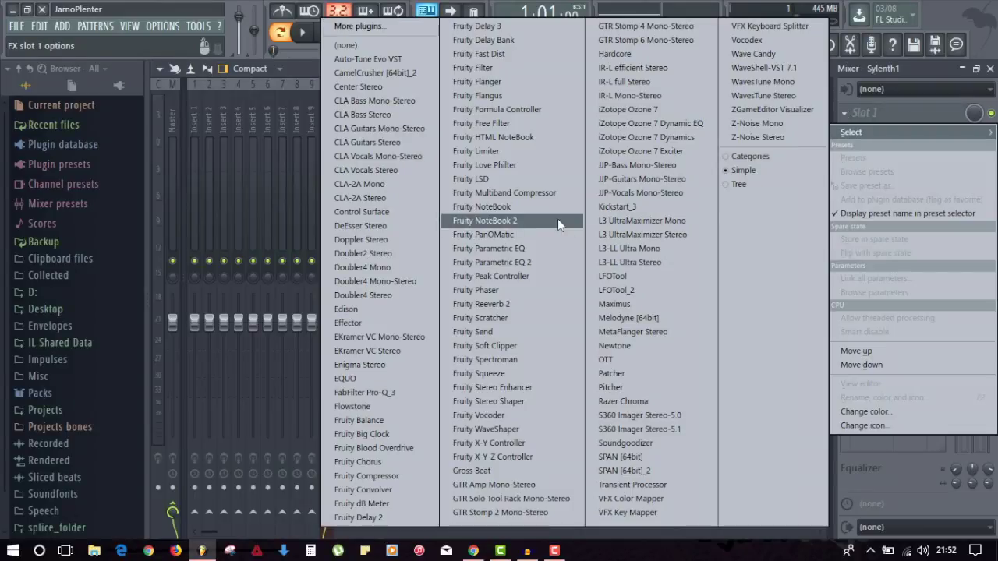
click(551, 268)
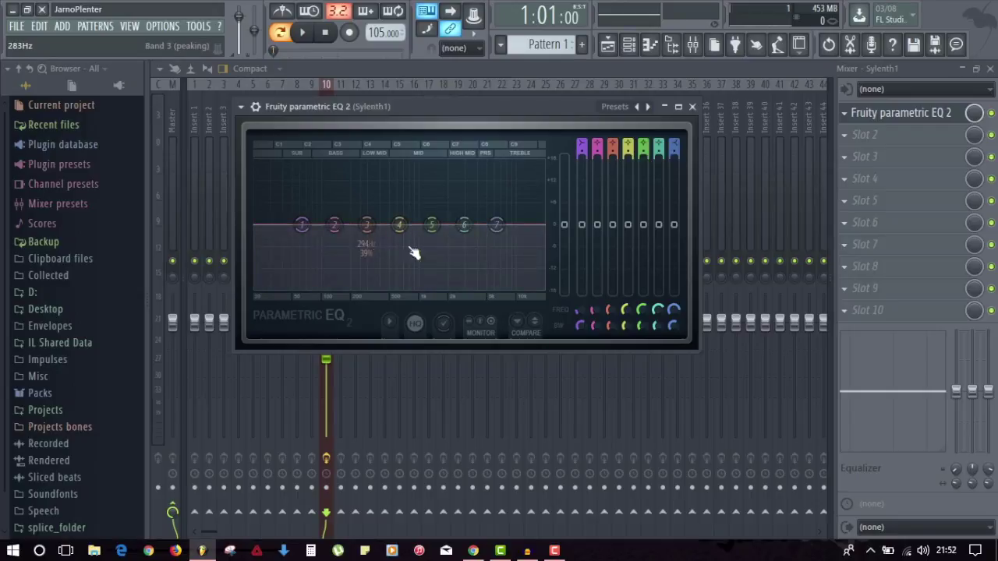
key(space)
right_click(301, 225)
mouse_move(331, 279)
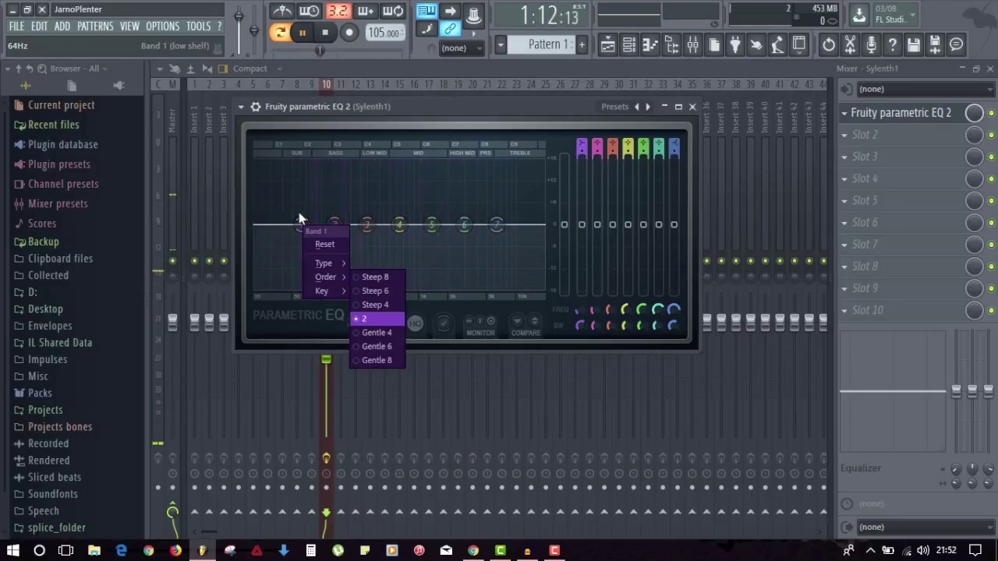
click(301, 219)
key(space)
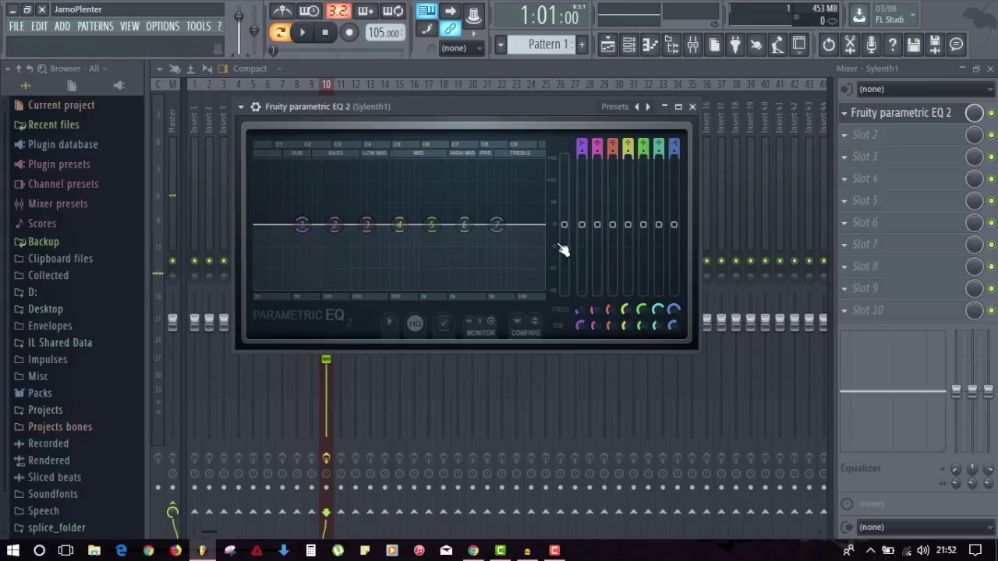
Set EQ band 1's order to Steep 8 and pull it fully down at about 60 Hz as a low cut.
right_click(303, 228)
mouse_move(328, 277)
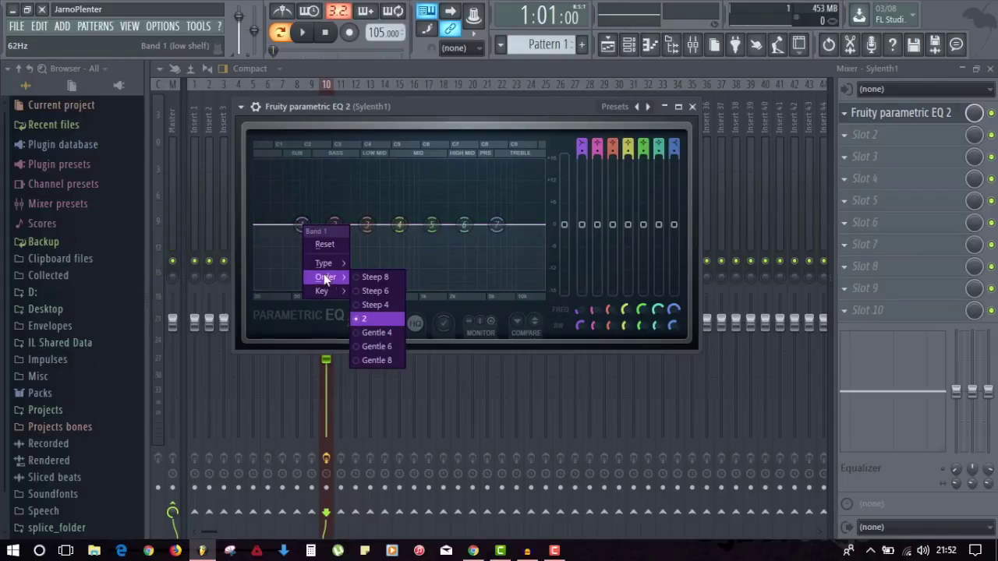
click(377, 281)
drag(303, 227, 305, 280)
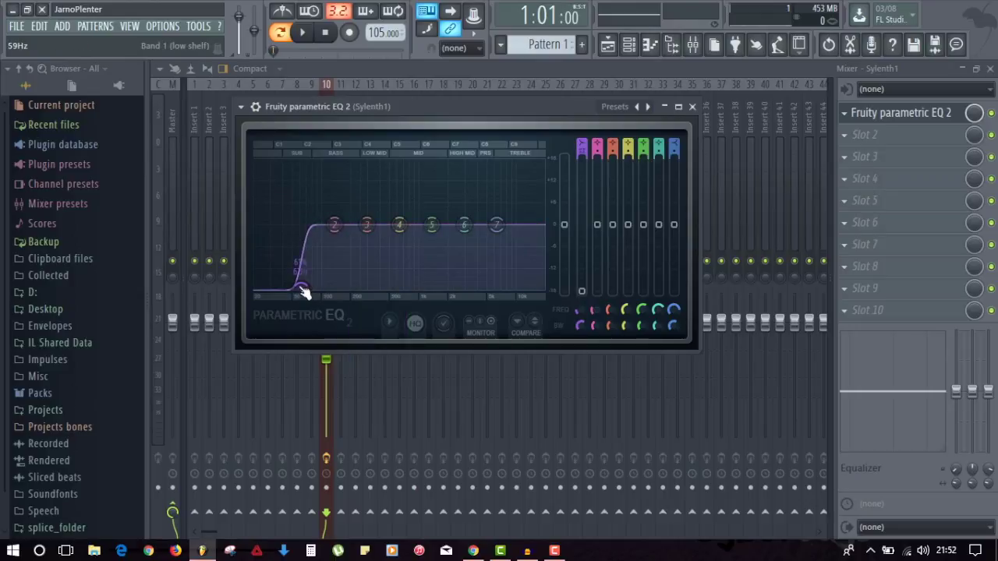
During playback, shift the low cut up to about 100 Hz and move bands 2 and 3 lower in frequency, cutting 2 and slightly boosting 3.
key(space)
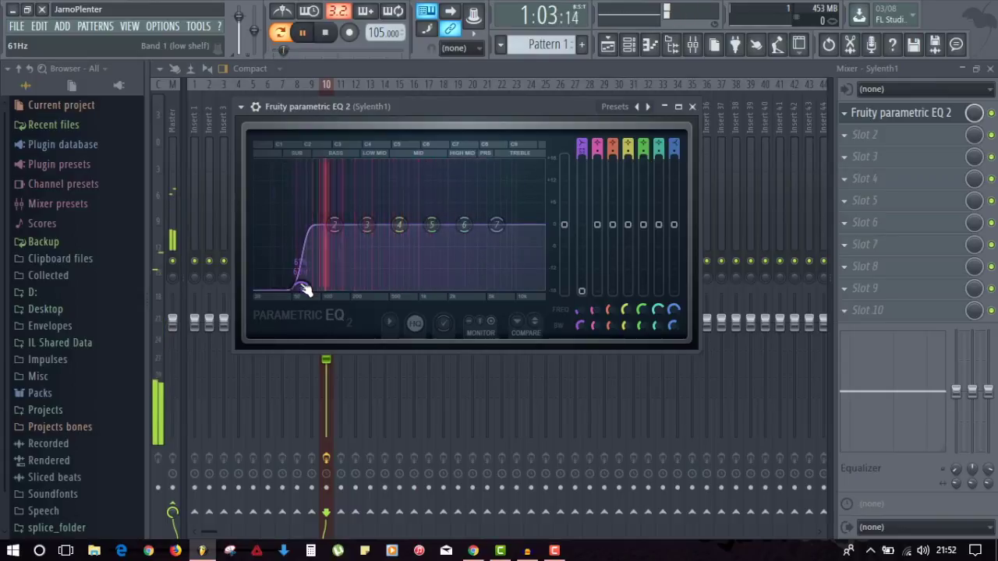
drag(303, 285, 332, 287)
drag(334, 225, 314, 246)
drag(367, 225, 350, 220)
drag(336, 287, 325, 287)
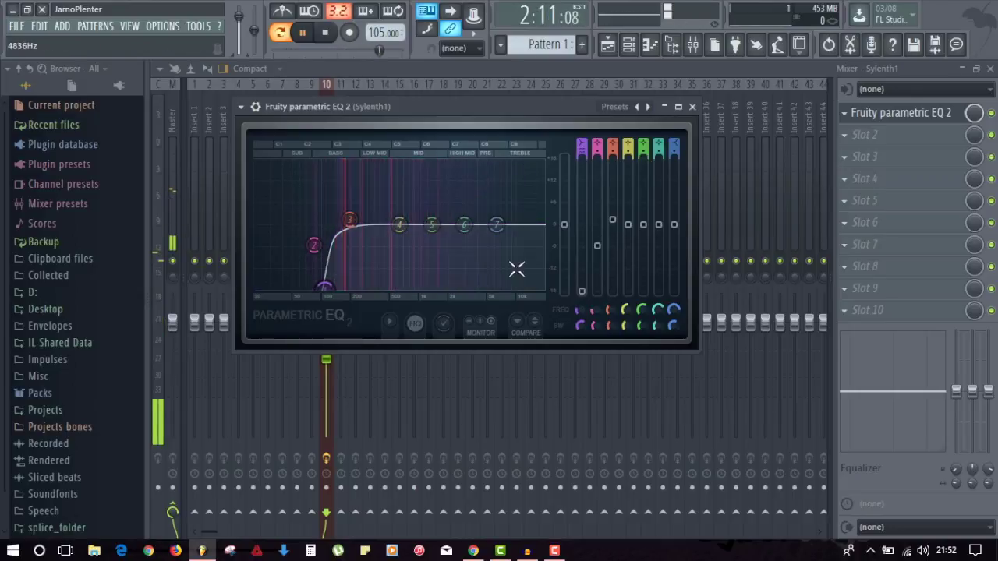
Set EQ band 7's order to Gentle 8 and pull it fully down at the top end of the spectrum as a high cut.
key(space)
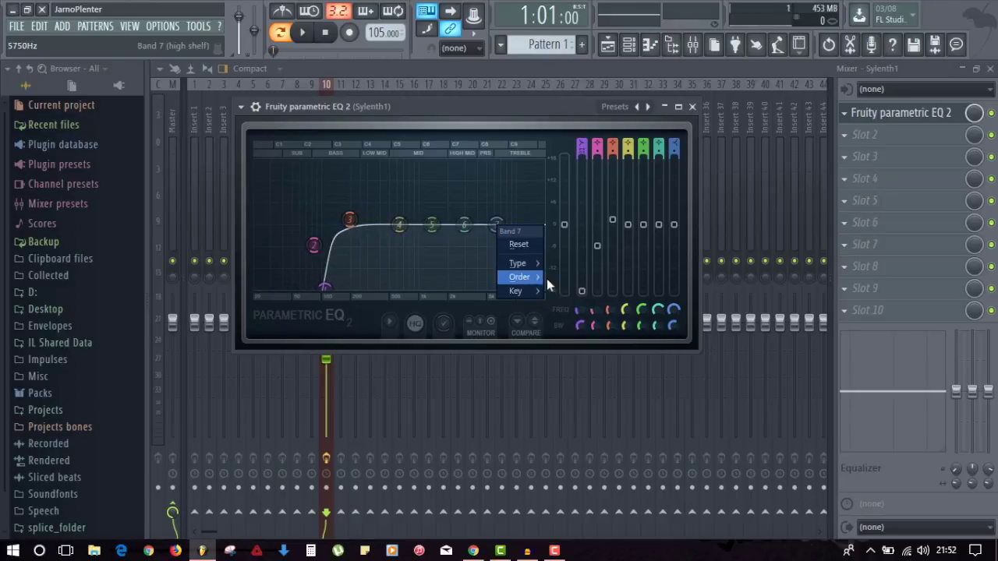
mouse_move(540, 278)
click(572, 362)
key(space)
drag(498, 226, 544, 289)
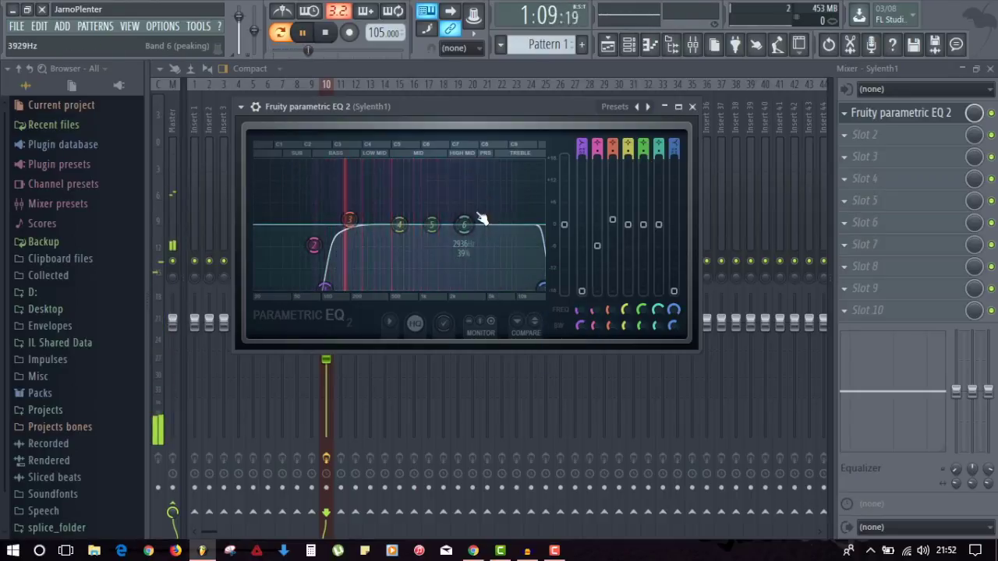
Boost EQ bands 4, 5 and 6 slightly for a gentle midrange lift, checking the sound in playback.
key(space)
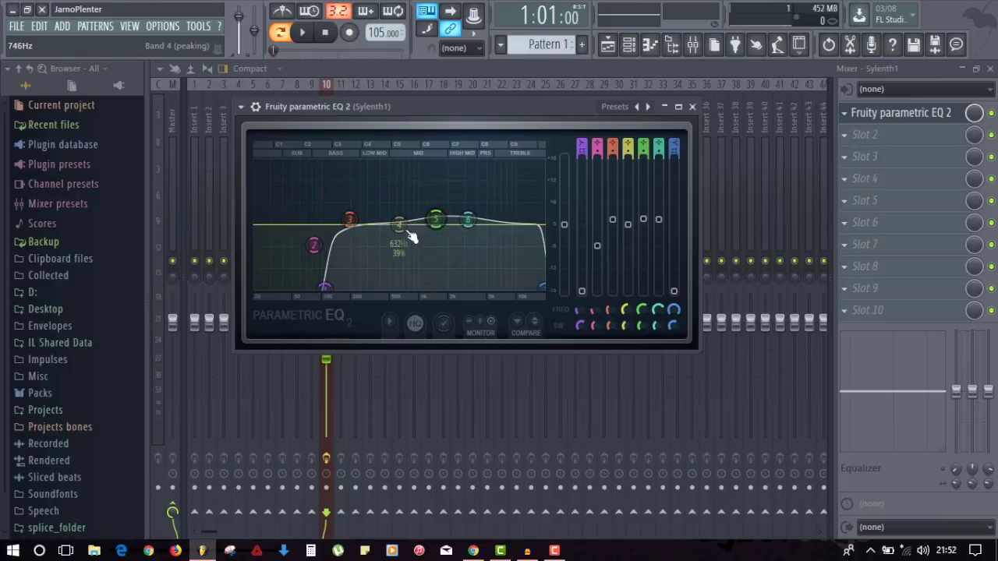
key(space)
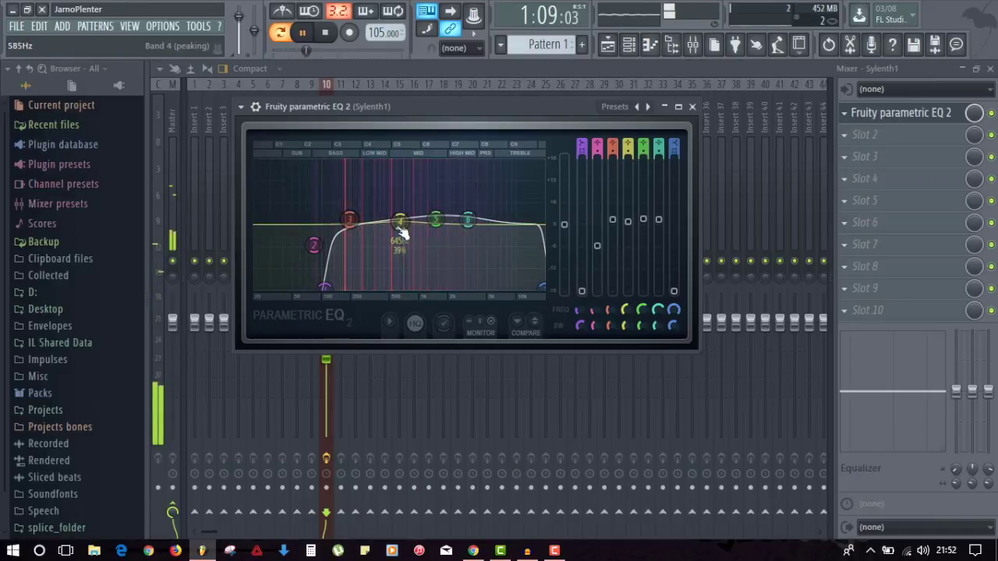
key(space)
drag(400, 223, 399, 220)
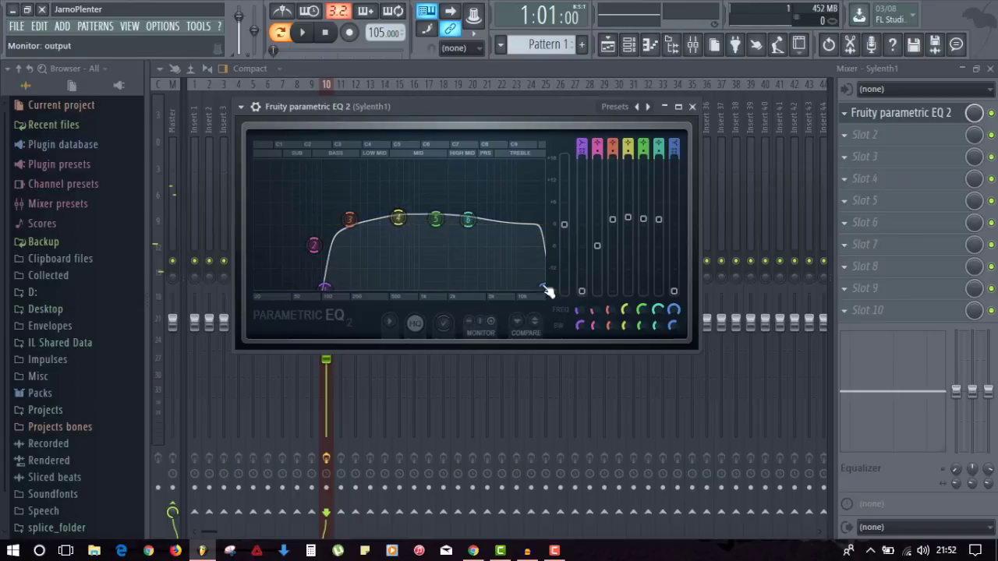
Audition the equalized melody, lower the EQ's main level to about -3.3 dB and close the EQ.
key(space)
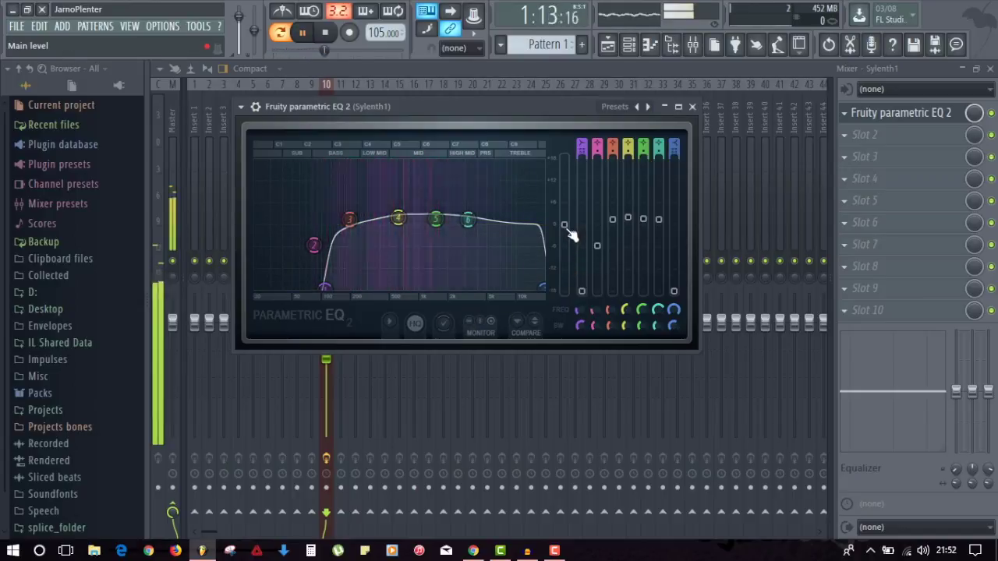
key(space)
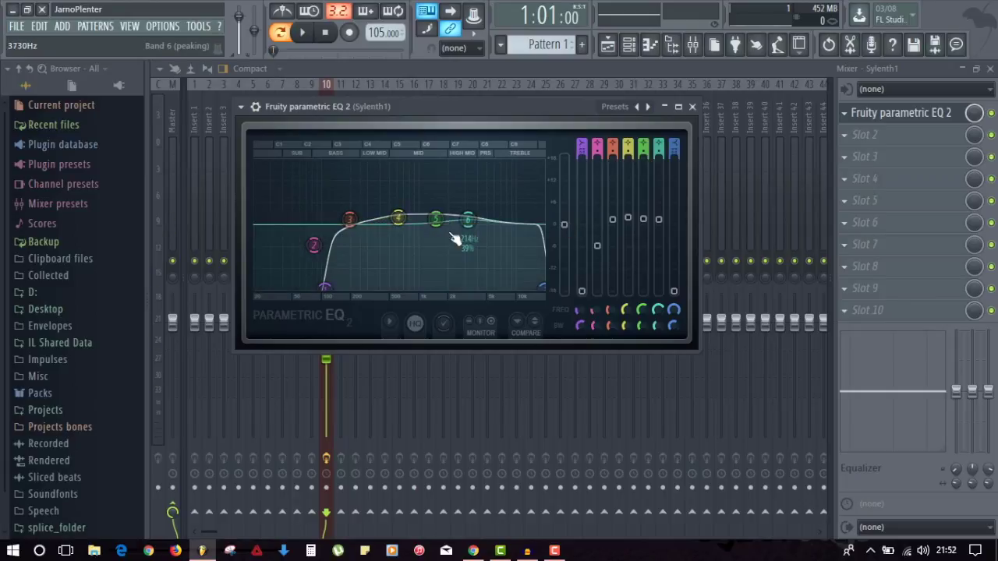
drag(564, 225, 563, 238)
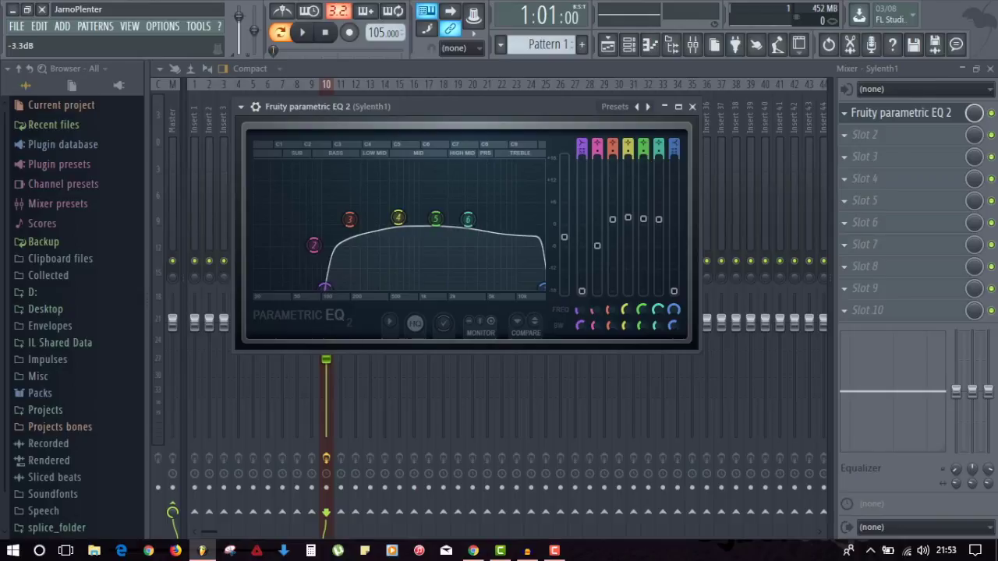
click(692, 106)
Raise the Sylenth1 mixer track's volume fader slightly while previewing the melody.
key(space)
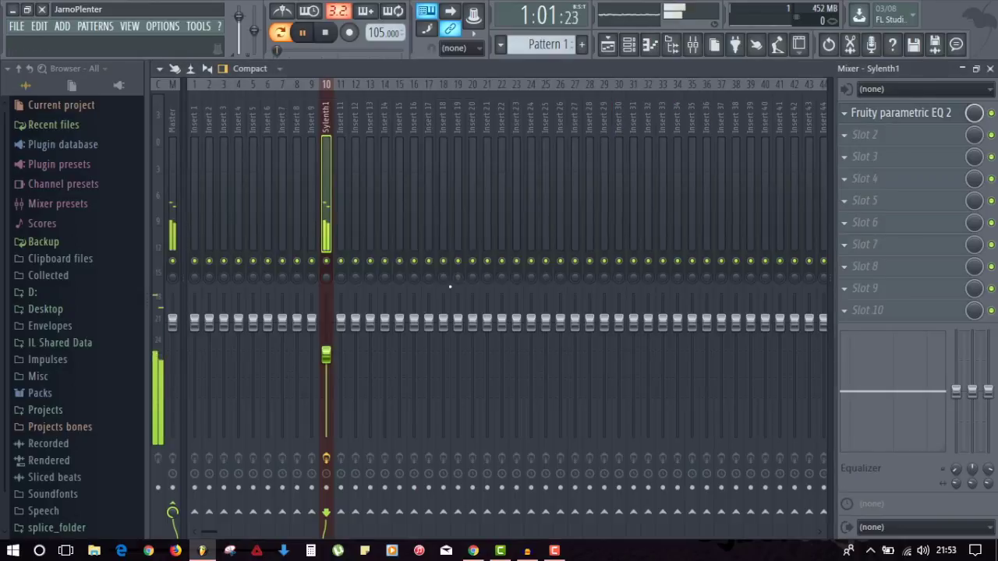
key(space)
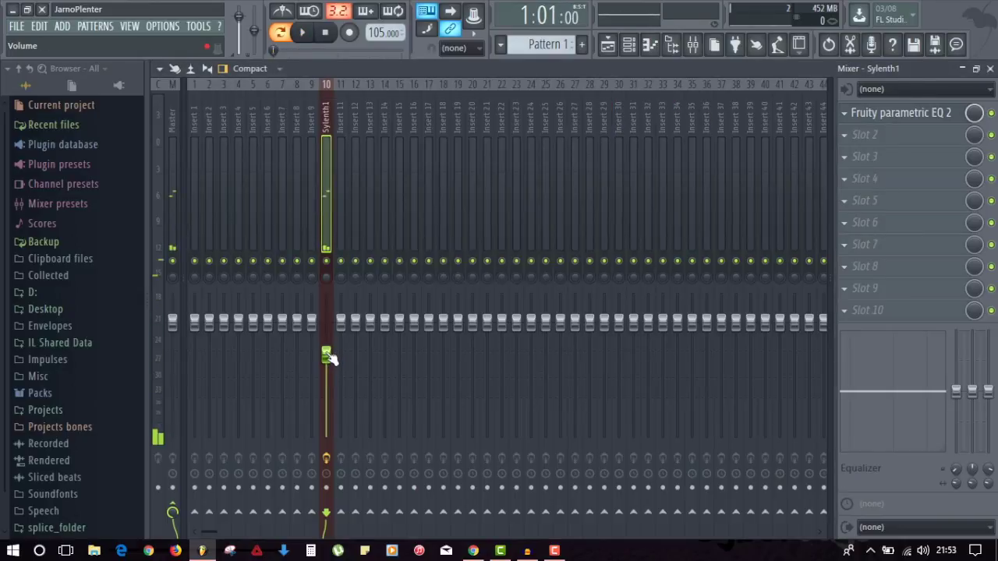
key(space)
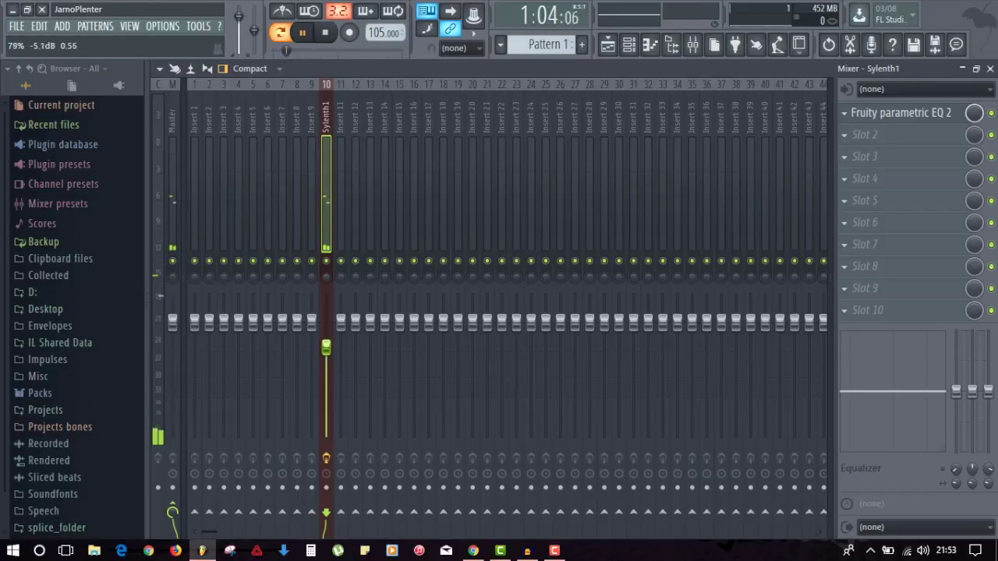
drag(326, 349, 326, 344)
key(space)
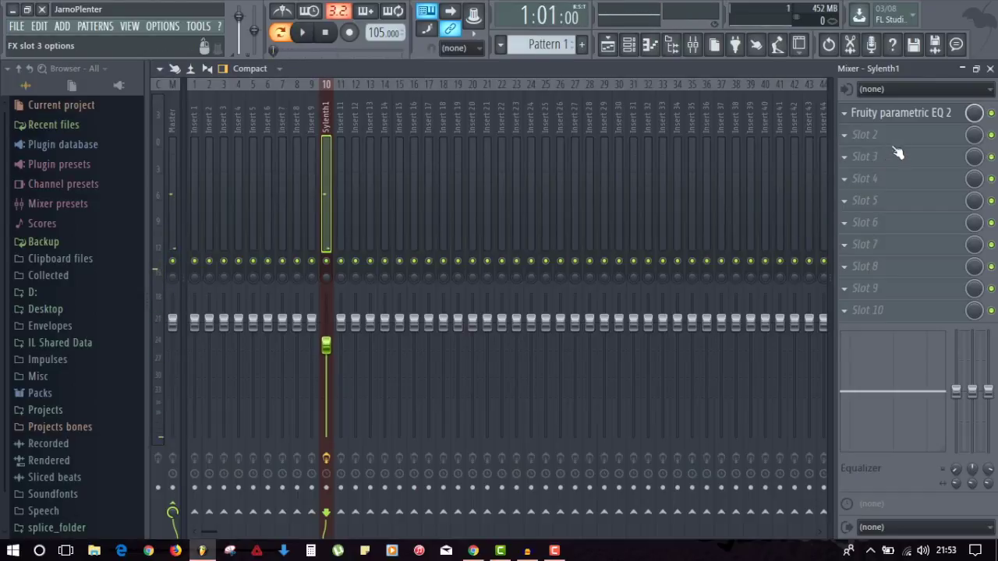
Insert Fruity Limiter in the second effect slot of the Sylenth1 track and reposition its window.
click(847, 138)
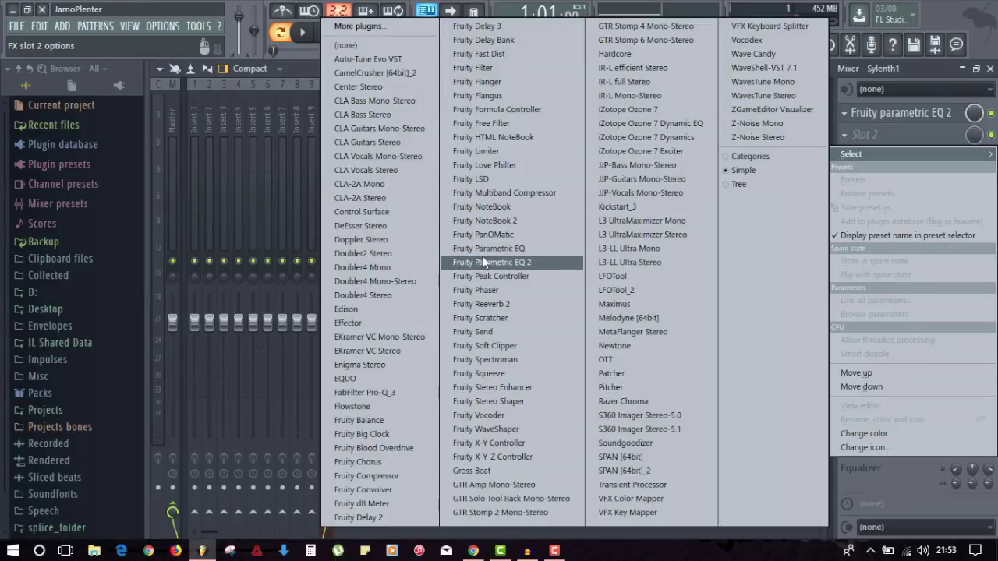
click(487, 150)
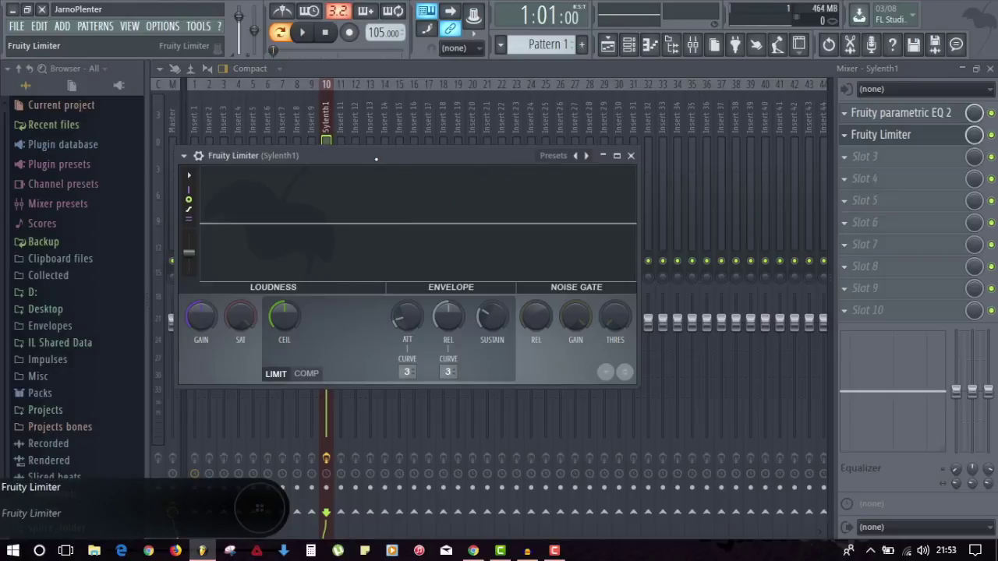
drag(376, 159, 460, 172)
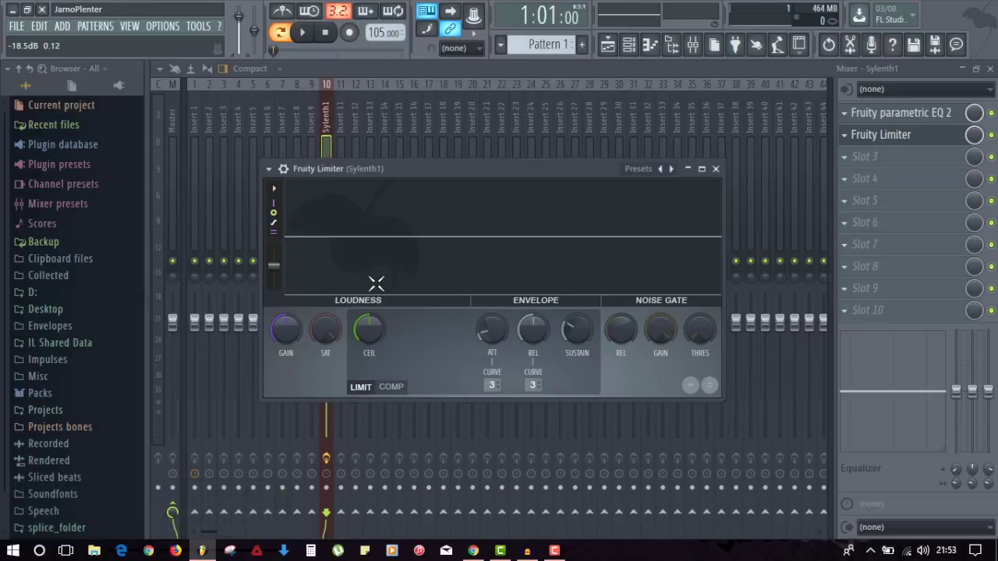
Preview the melody through Fruity Limiter, lower the ceiling to the level of its peaks and start playback again.
key(space)
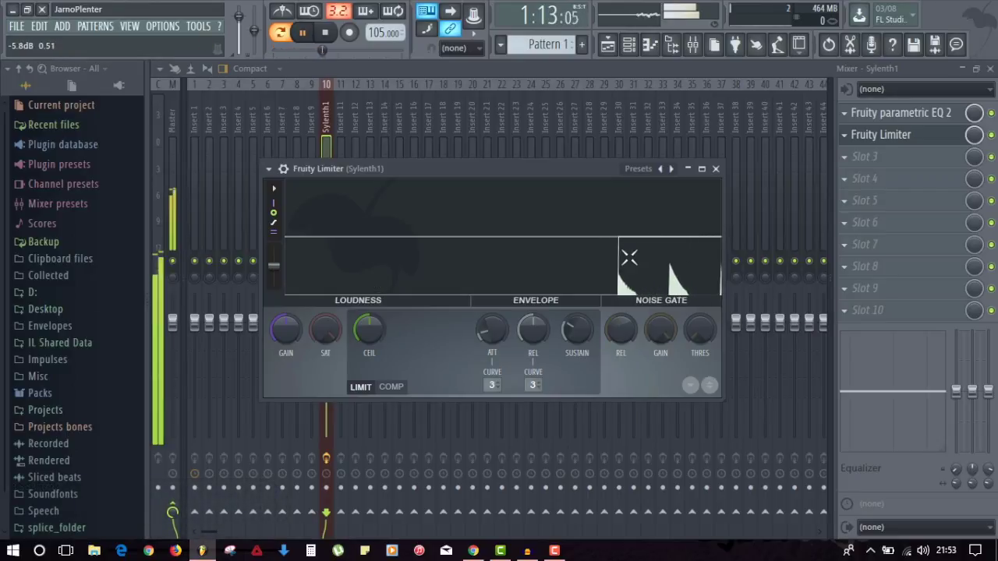
key(space)
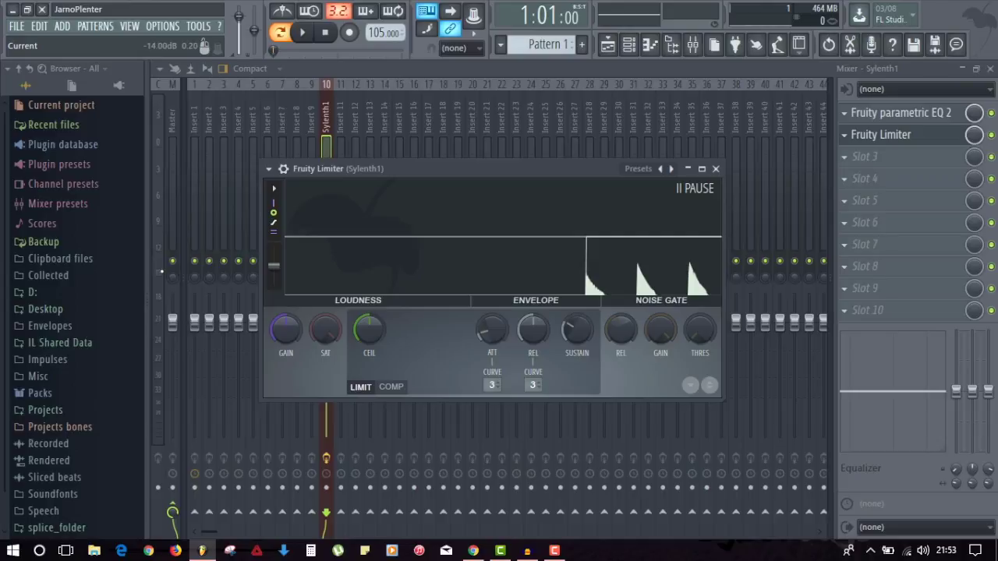
drag(369, 330, 369, 372)
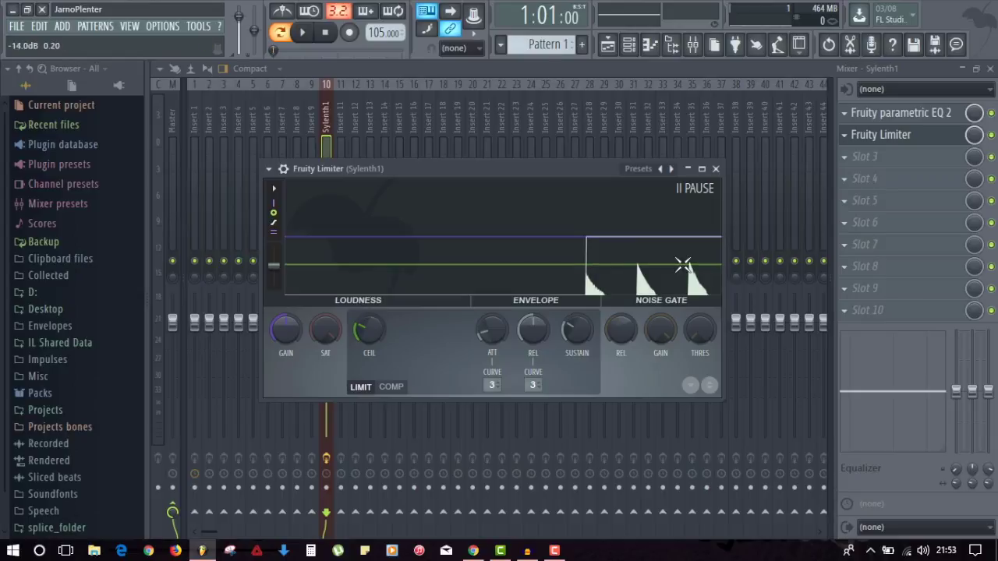
key(space)
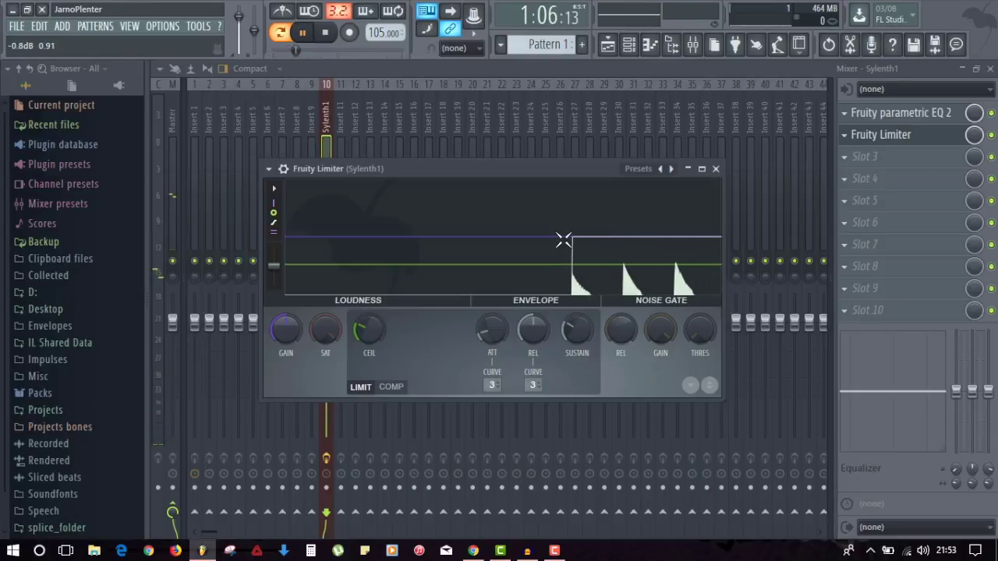
Fine-tune the Fruity Limiter ceiling against the melody's peaks during playback, close the limiter and stop playback.
drag(368, 330, 369, 328)
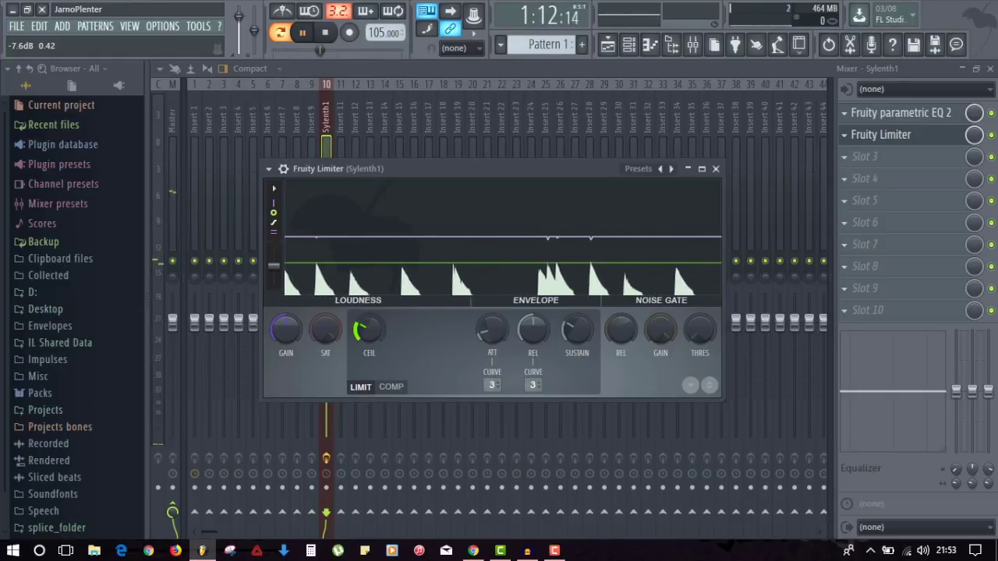
drag(368, 328, 375, 333)
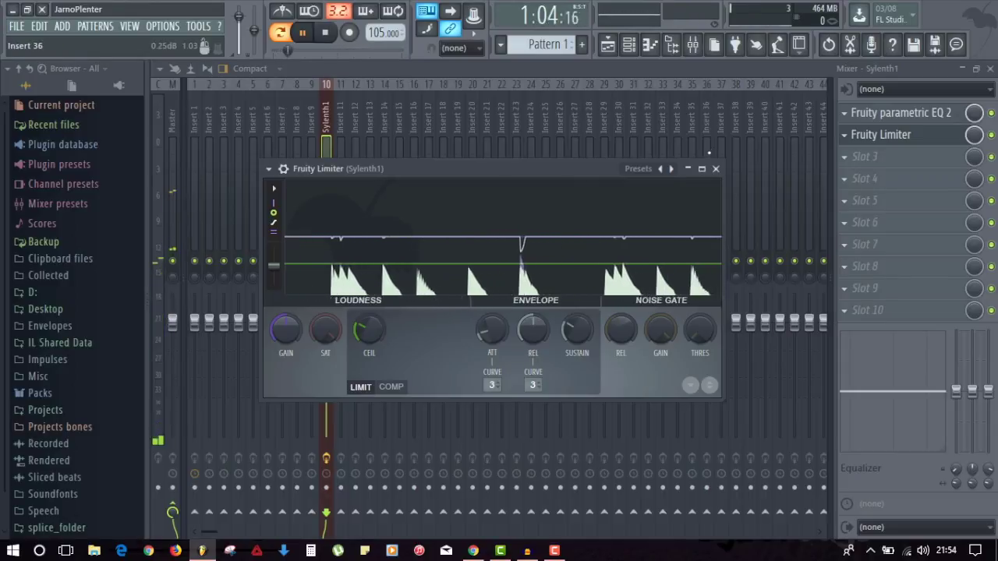
click(716, 169)
key(space)
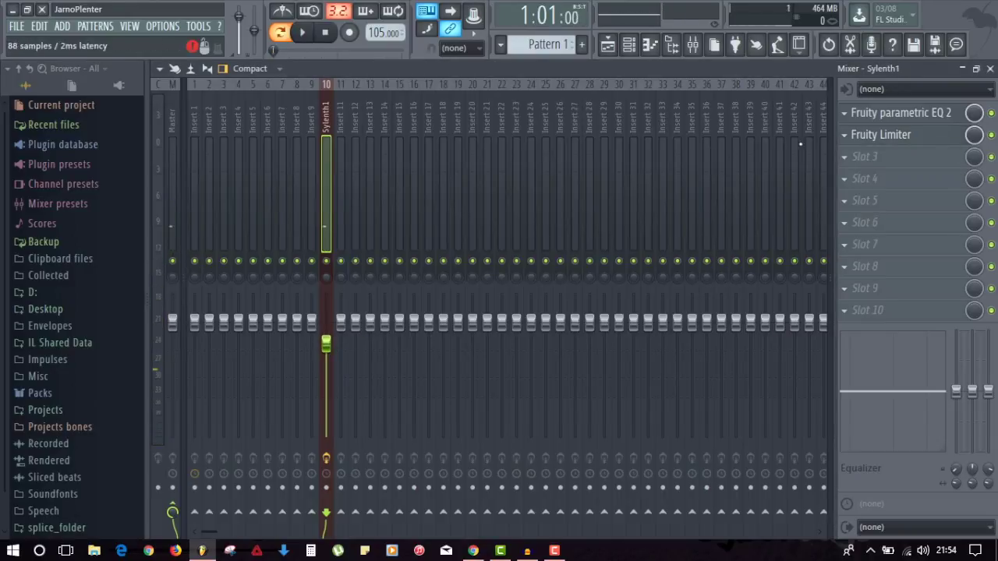
Insert Fruity Reeverb 2 in the third effect slot of the Sylenth1 track and lower its wet level slightly.
click(843, 157)
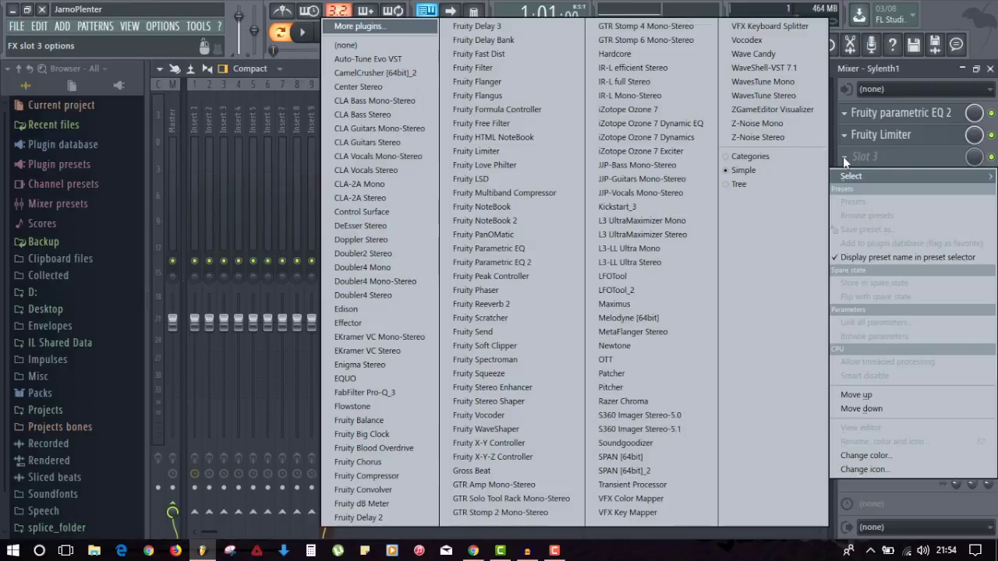
click(501, 304)
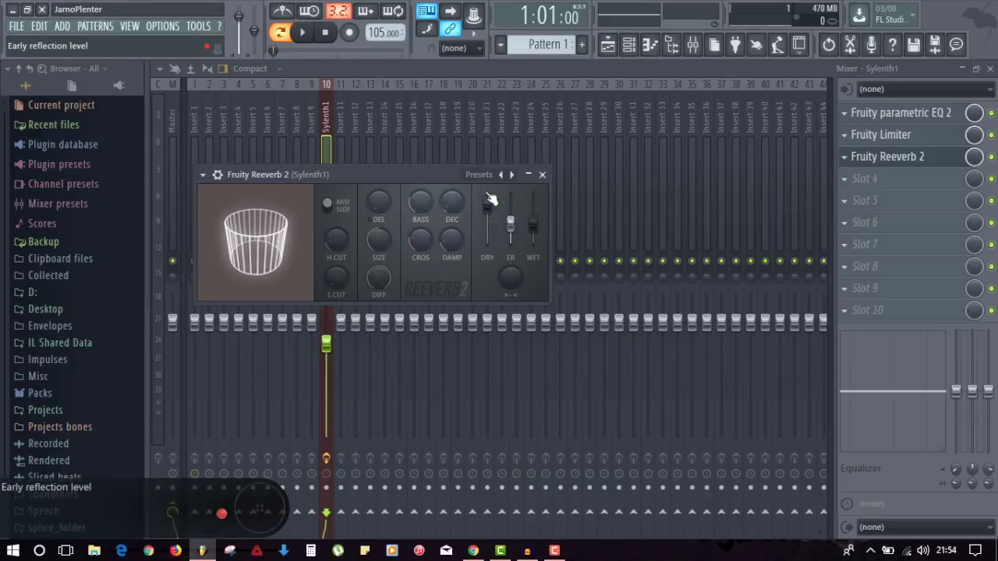
scroll(446, 207, down, 2)
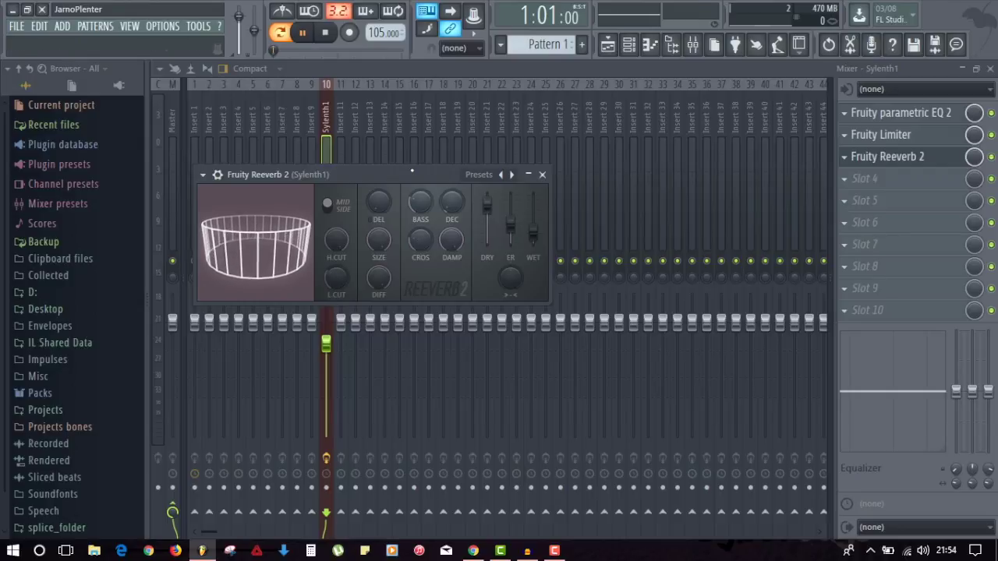
Preview the melody through the reverb and shorten its decay time to 1.5 sec.
key(space)
key(space)
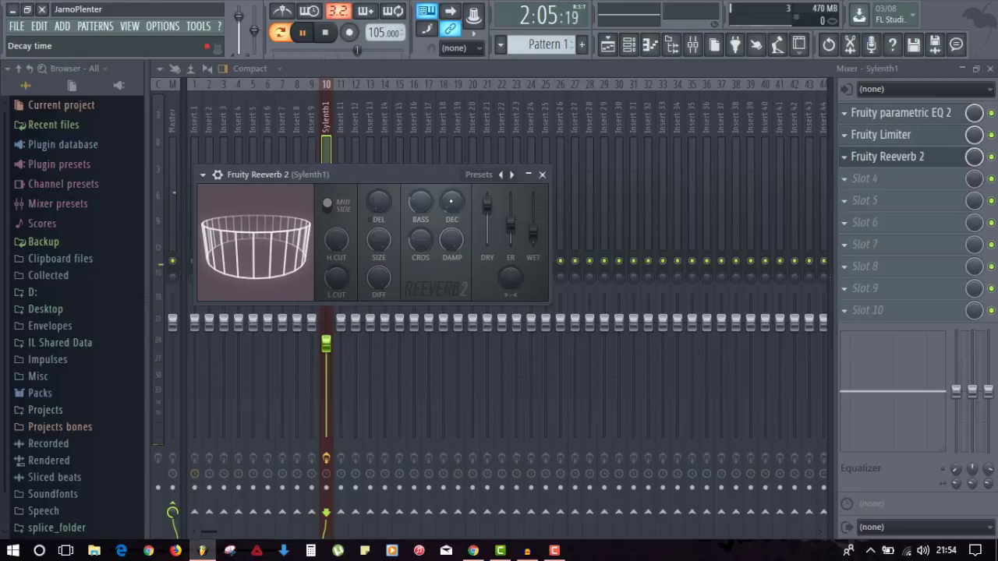
drag(451, 202, 451, 209)
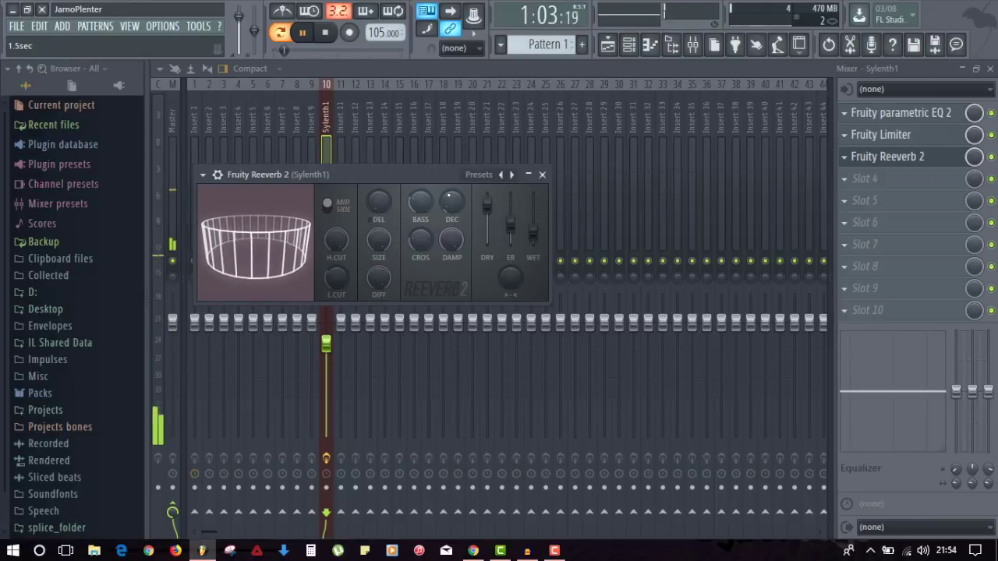
key(space)
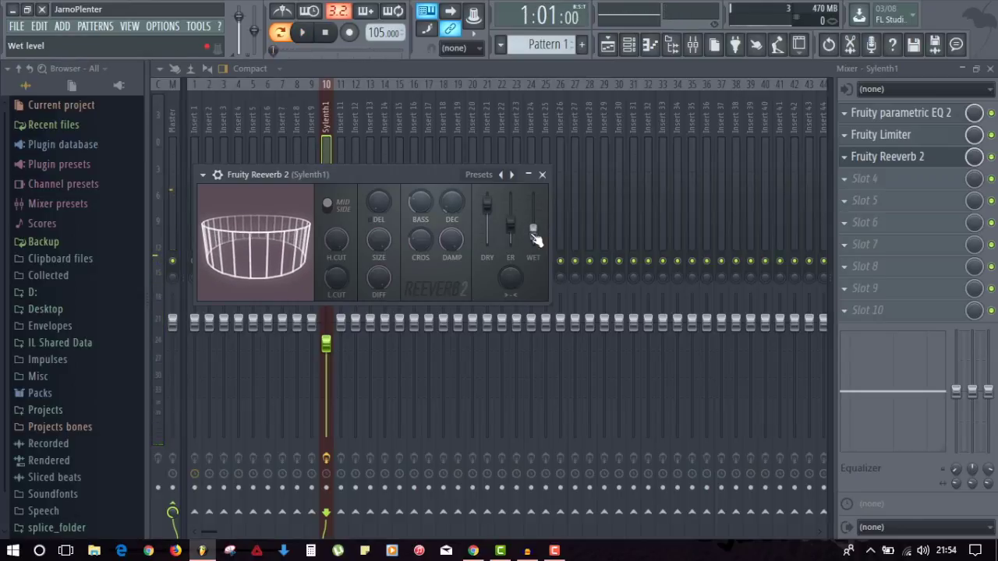
Set the reverb's wet level to 35%, preview the melody again and close Fruity Reeverb 2.
drag(535, 239, 535, 235)
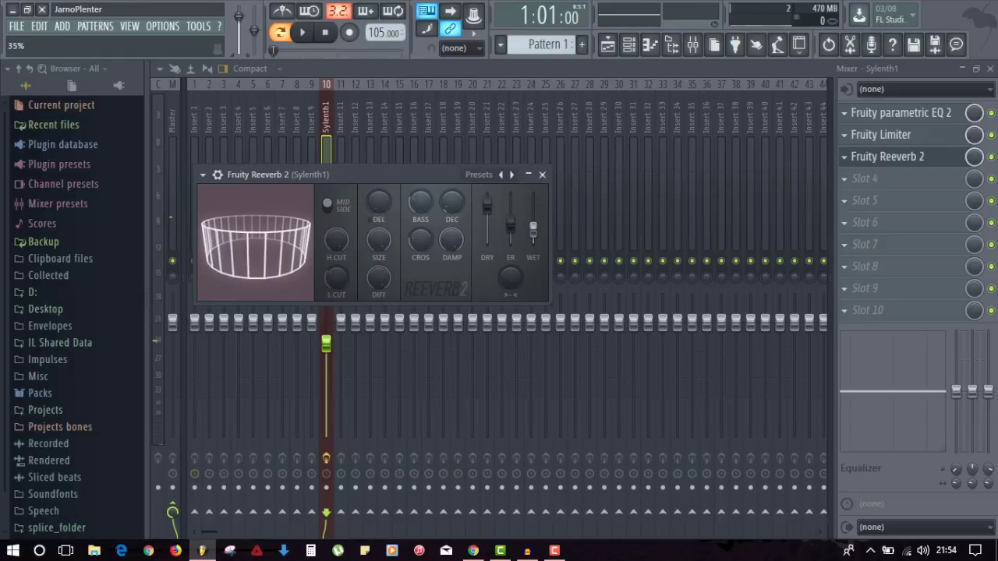
key(space)
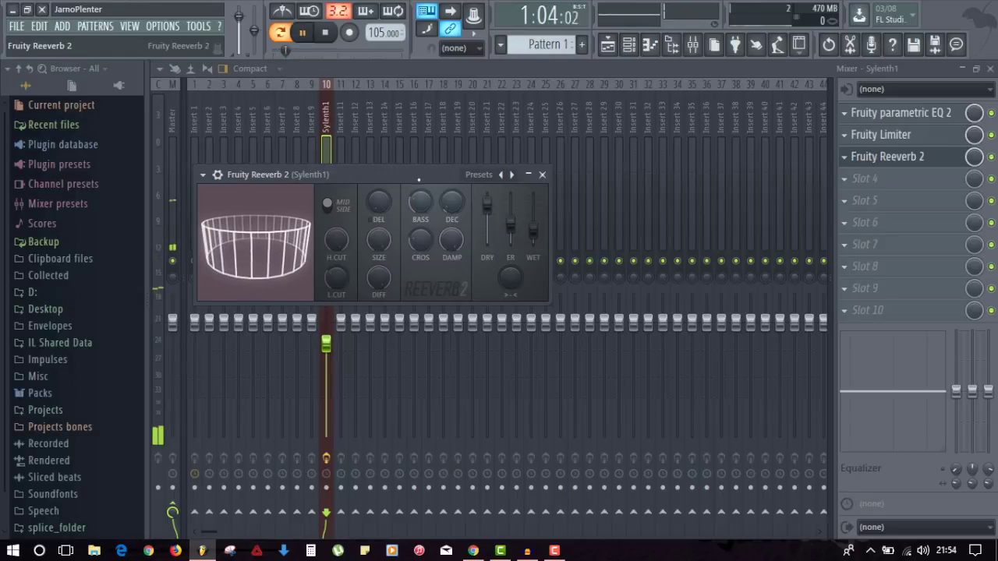
click(543, 176)
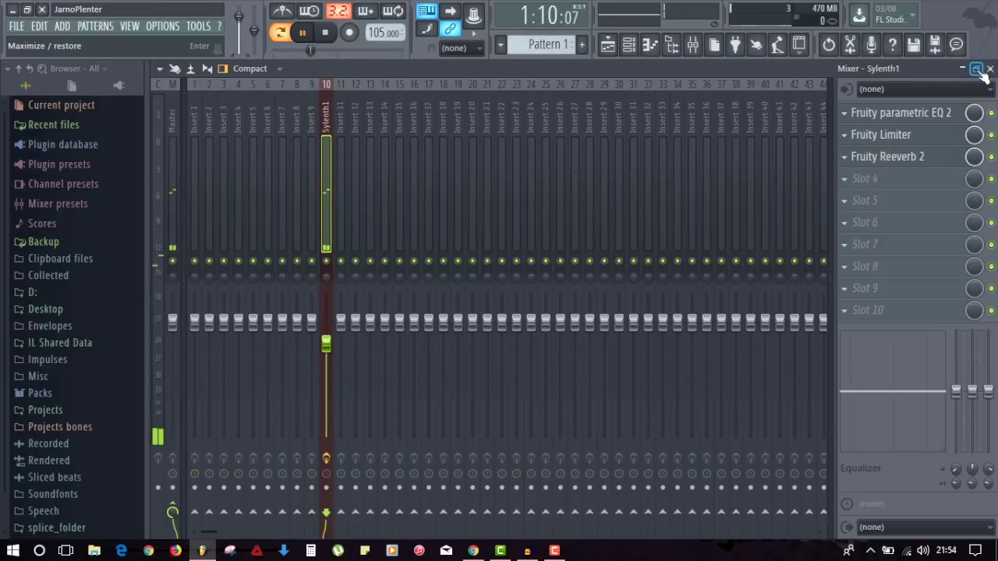
key(space)
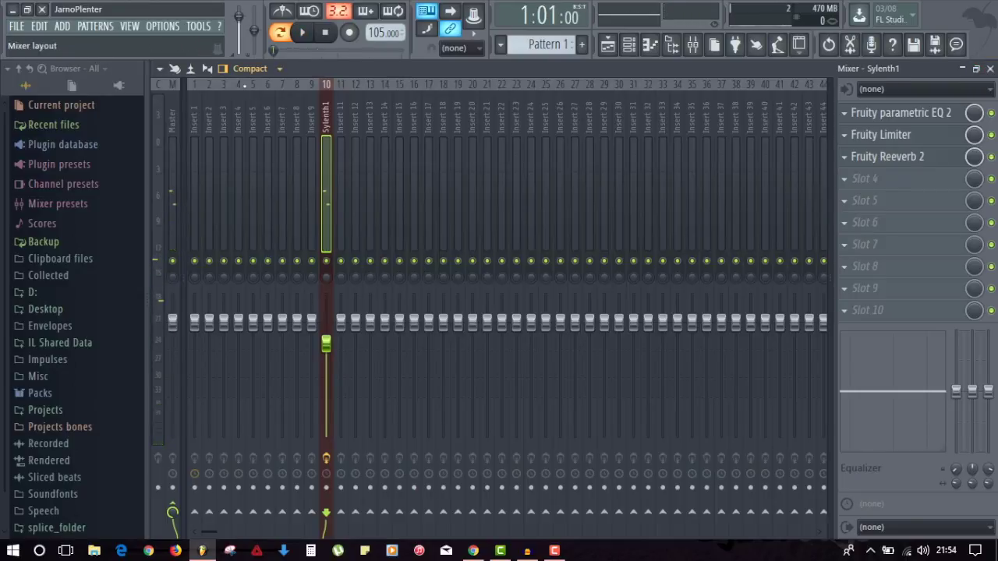
Close the mixer and insert a third Sylenth1 instance above the Sampler channel.
click(990, 69)
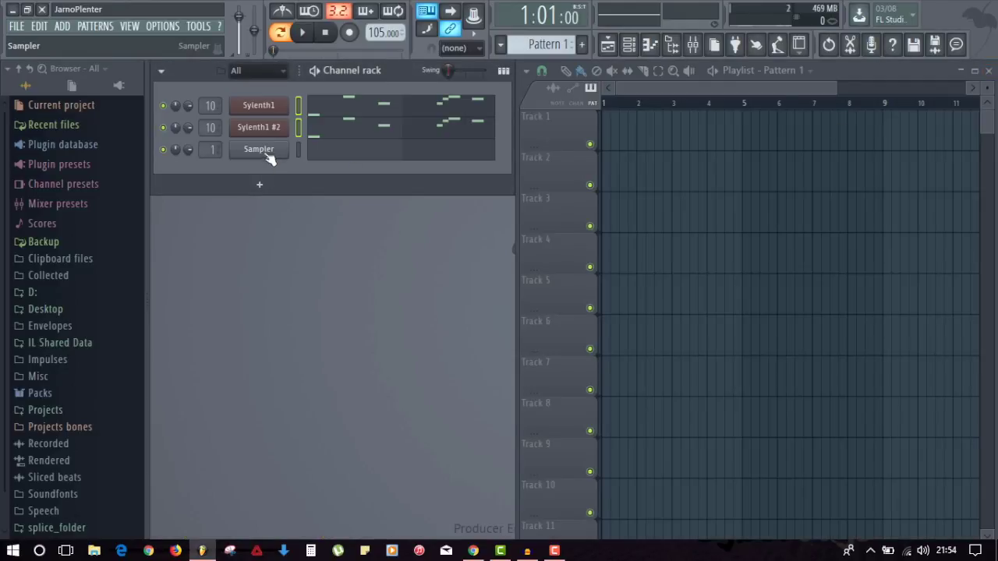
right_click(263, 148)
mouse_move(355, 248)
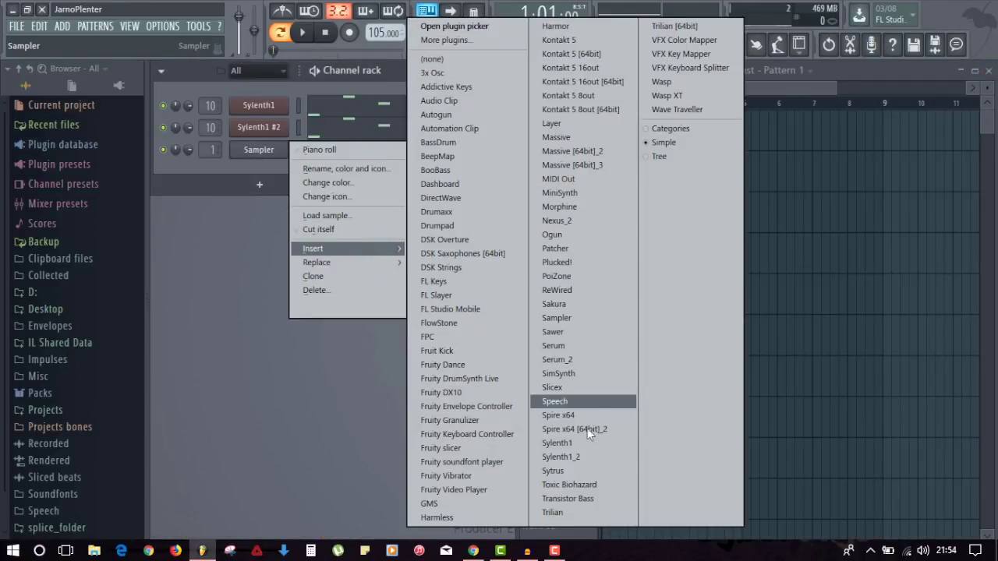
click(572, 442)
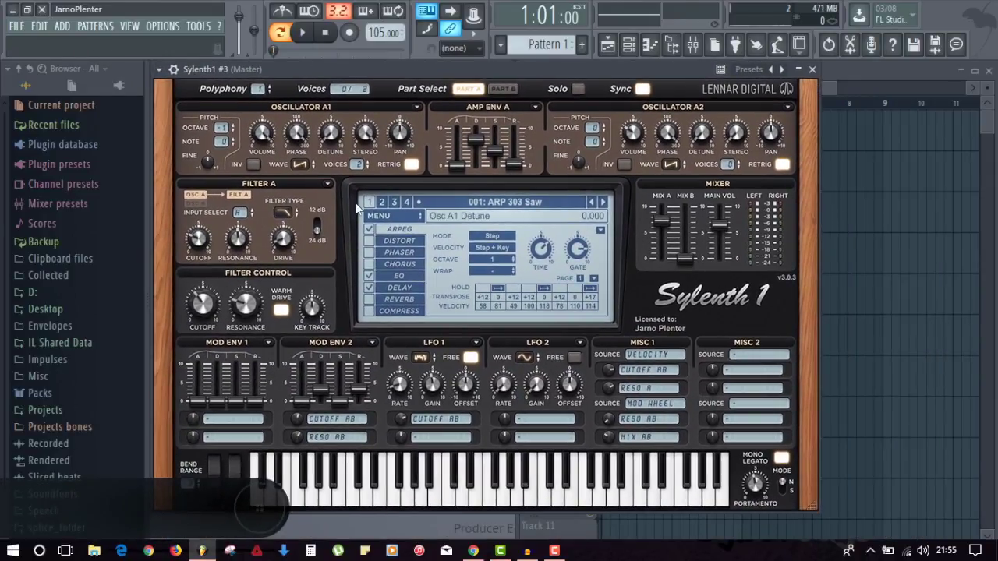
Load a preset file into the third Sylenth1, audition its sound with a few notes and close the plugin window.
click(375, 216)
mouse_move(405, 233)
click(551, 229)
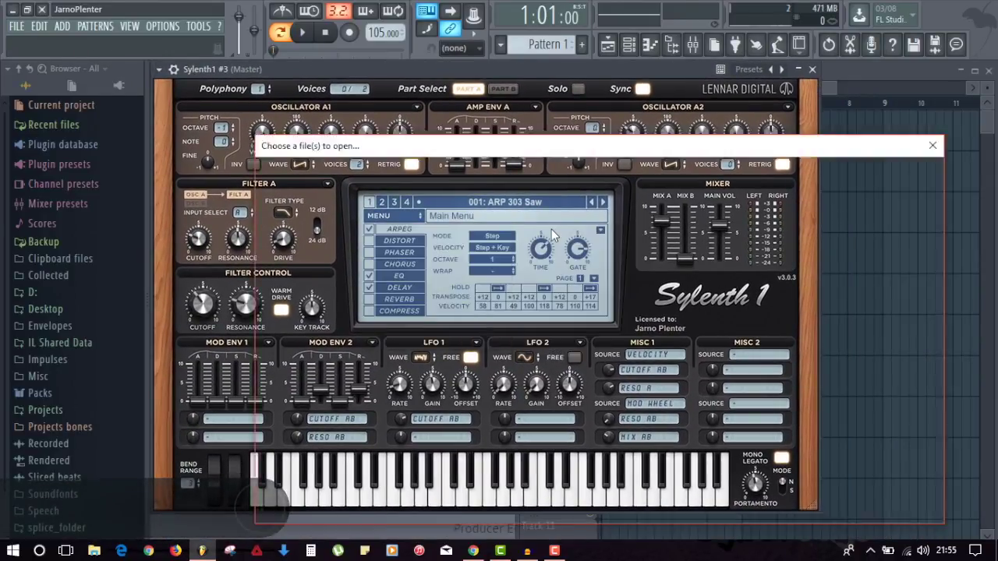
double_click(485, 237)
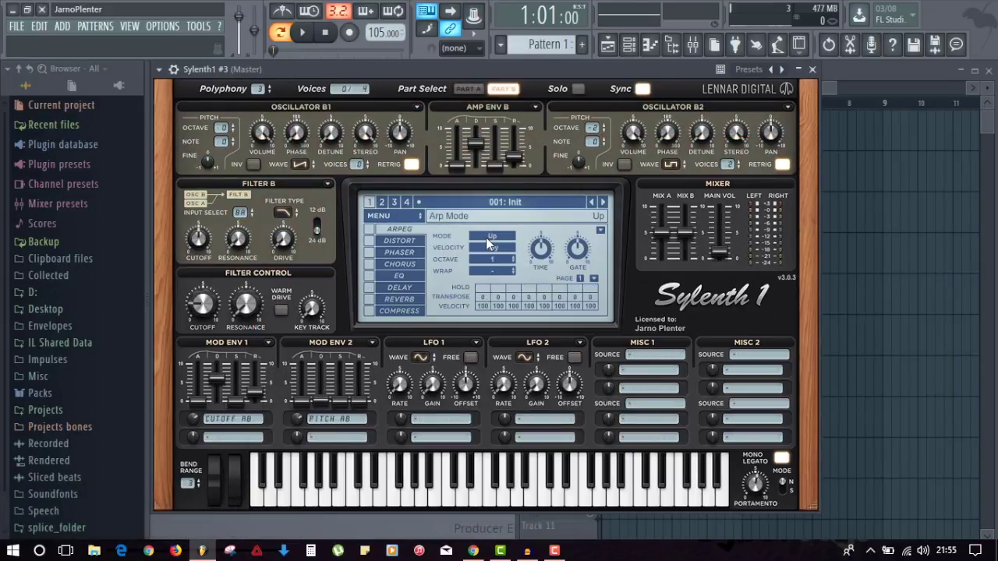
key(b)
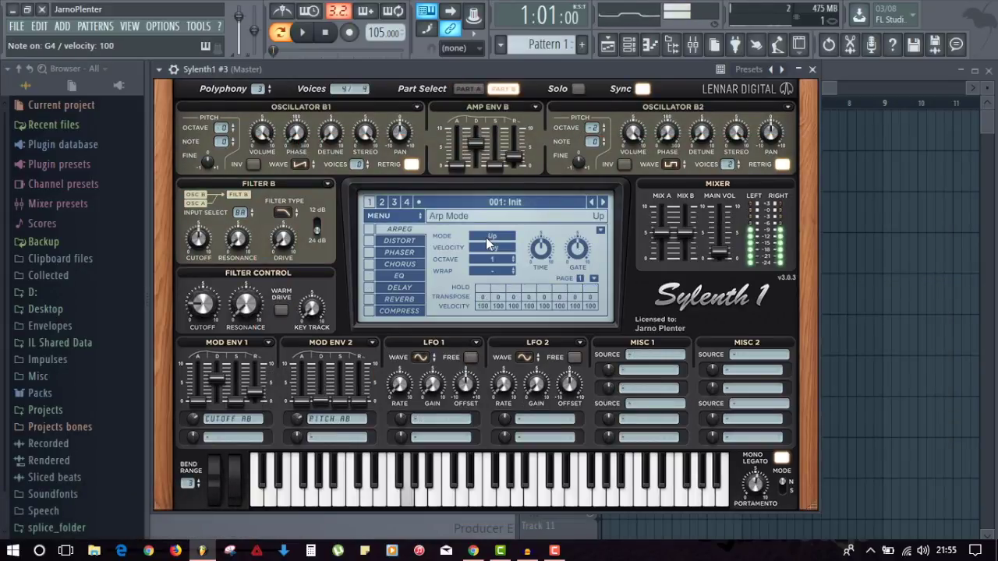
key(n)
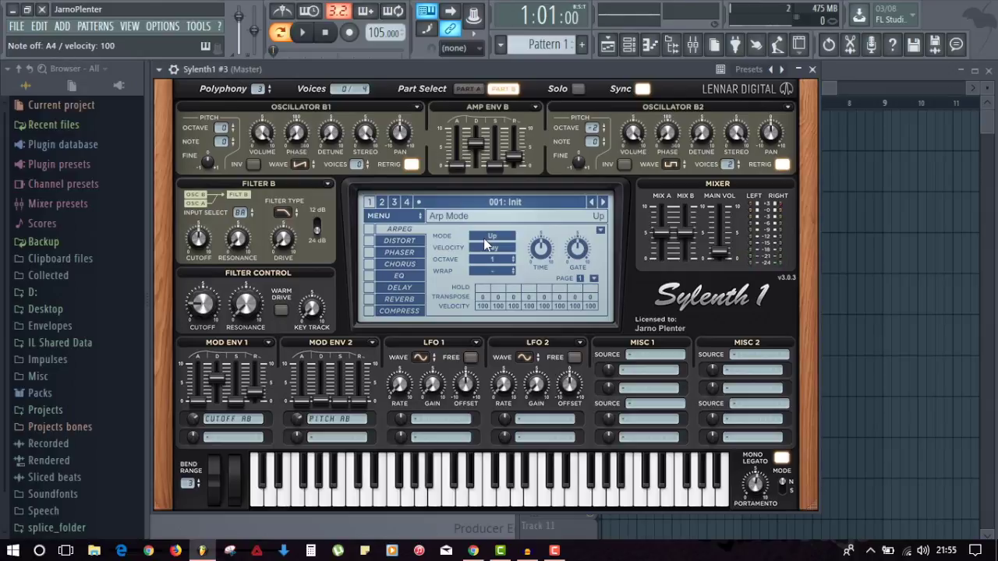
click(812, 70)
In the Sylenth1 #3 piano roll, place consecutive six-step notes A4, F4 and D4 from the start of bar 1.
click(333, 161)
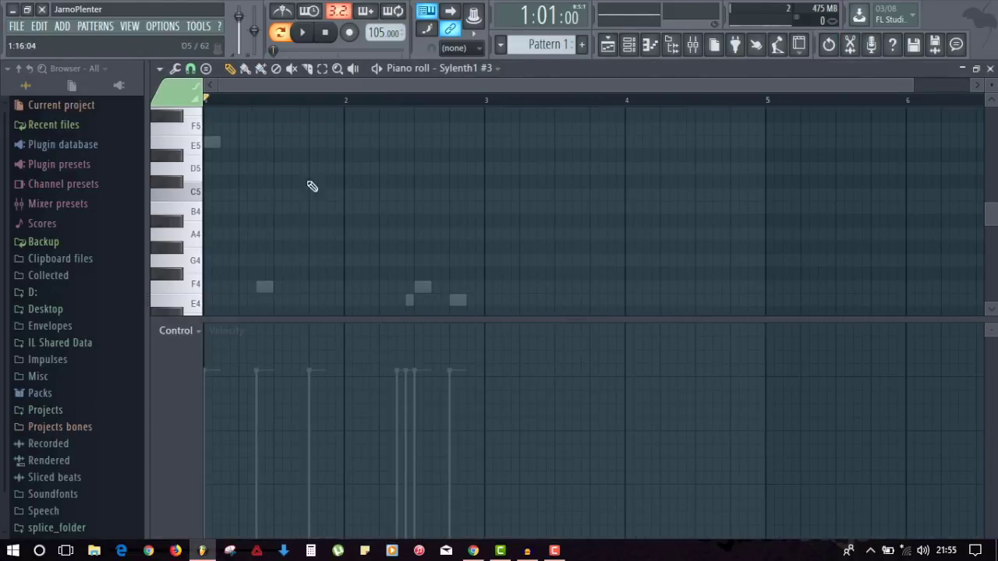
scroll(280, 195, down, 5)
scroll(265, 201, up, 2)
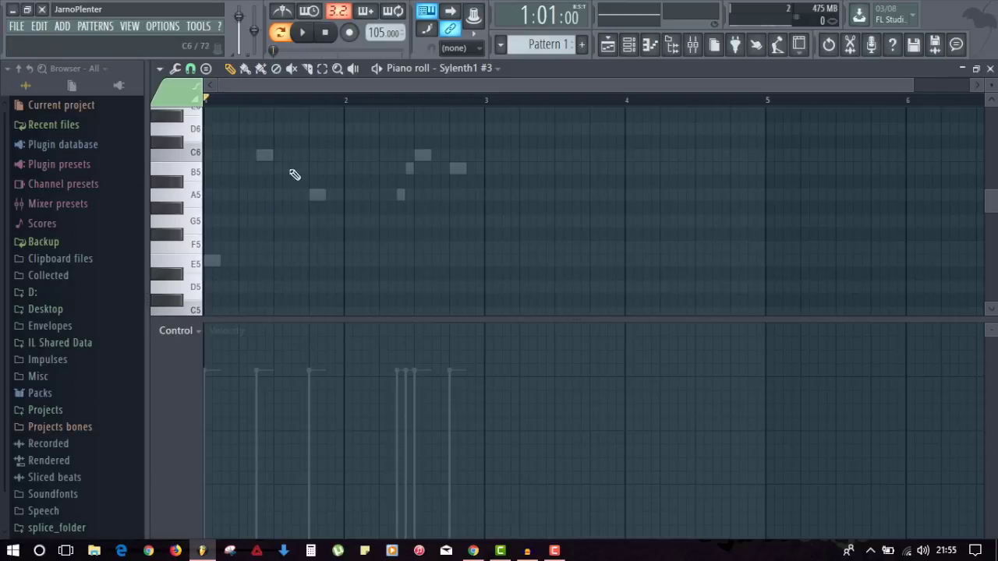
scroll(261, 195, down, 6)
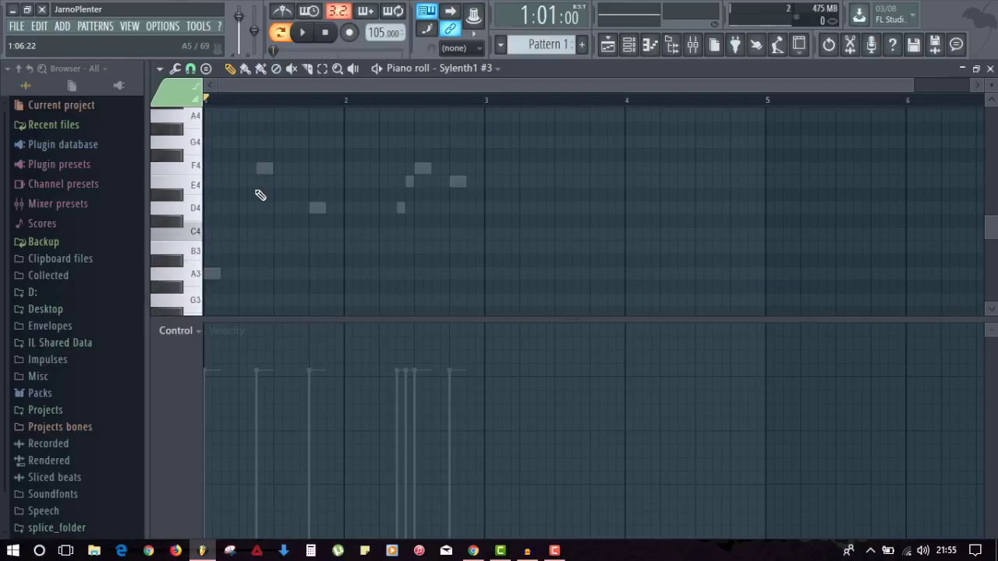
scroll(249, 191, up, 1)
click(226, 160)
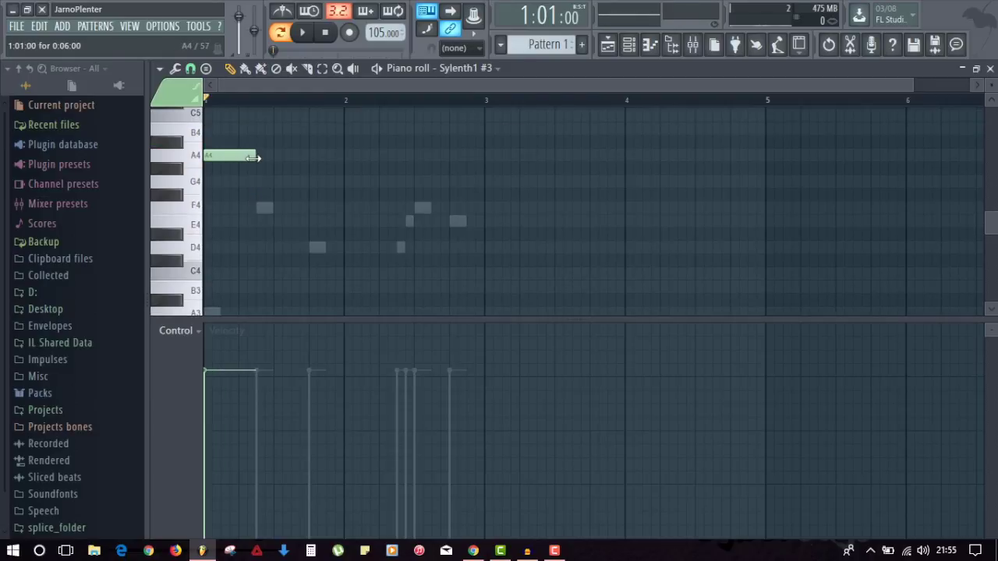
click(262, 211)
click(314, 247)
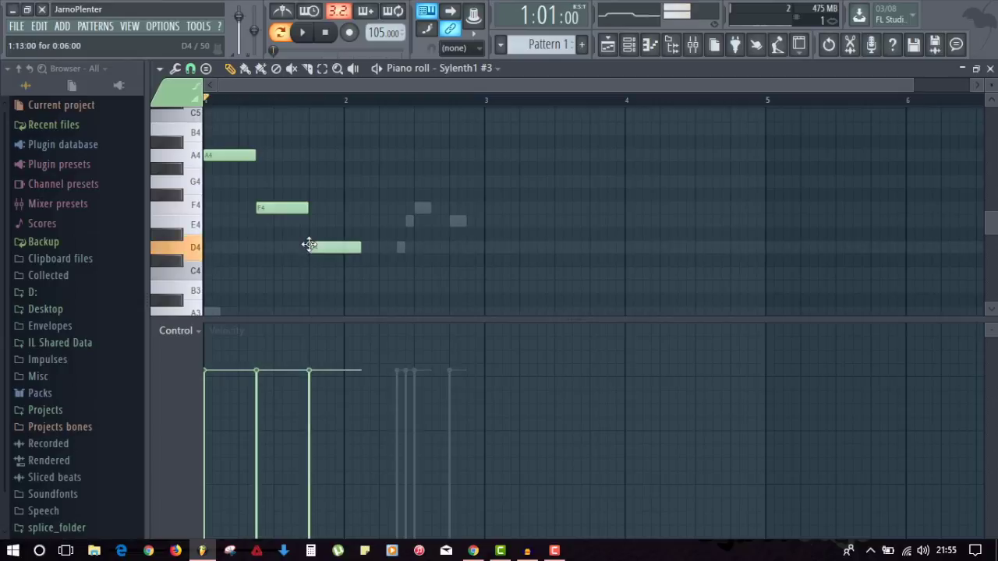
Add one-step D4 and E4 notes and two-step F4 and E4 notes in bar 2, following the ghost notes' rhythm.
click(398, 249)
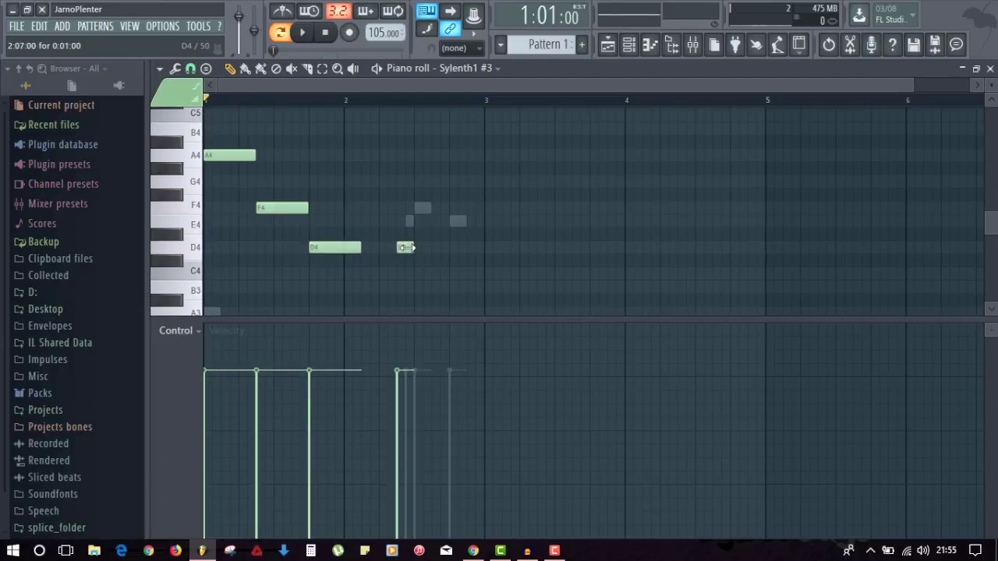
click(409, 221)
click(419, 207)
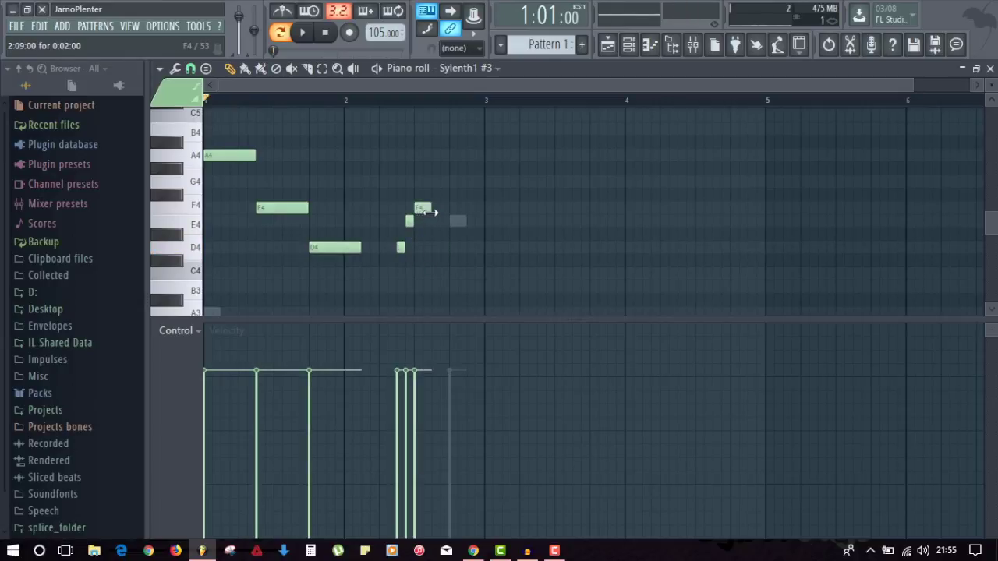
click(454, 221)
Play the pattern briefly, return to the channel rack and mute the Sylenth1 and Sylenth1 #2 channels.
key(space)
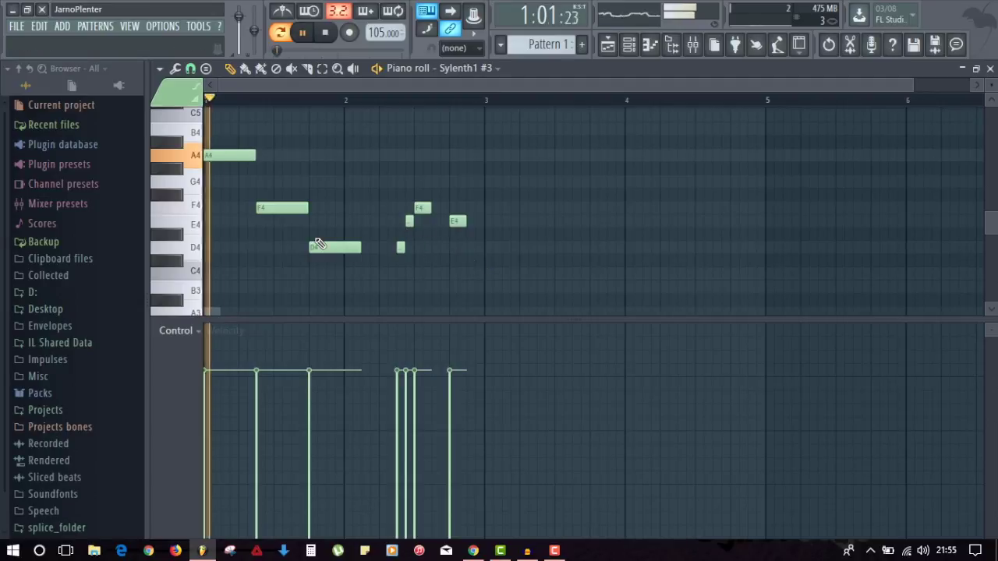
key(F7)
key(space)
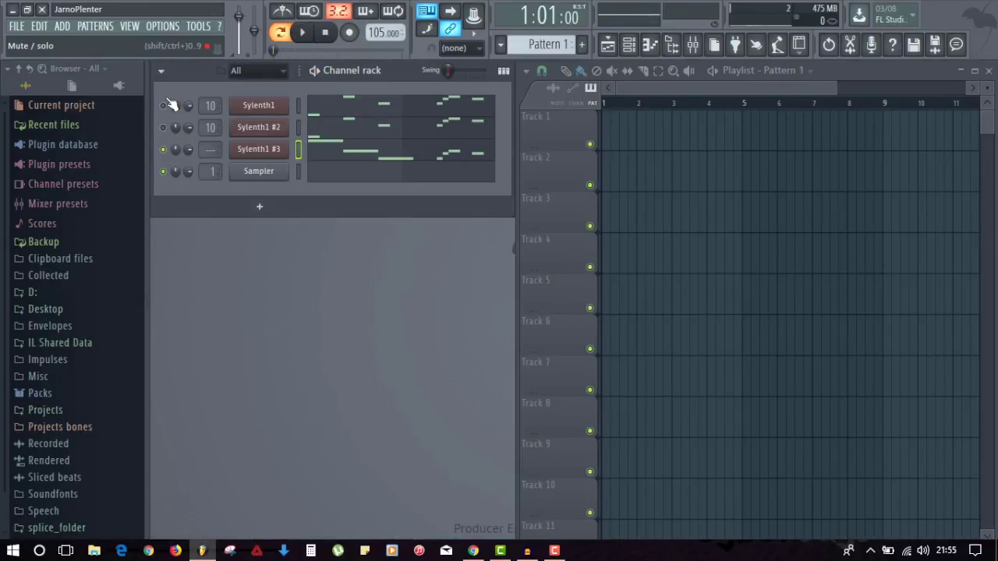
Lengthen the long D4 note to eight steps and bar 2's F4 and last E4 to four steps, previewing the Sylenth1 #3 melody.
click(347, 156)
key(space)
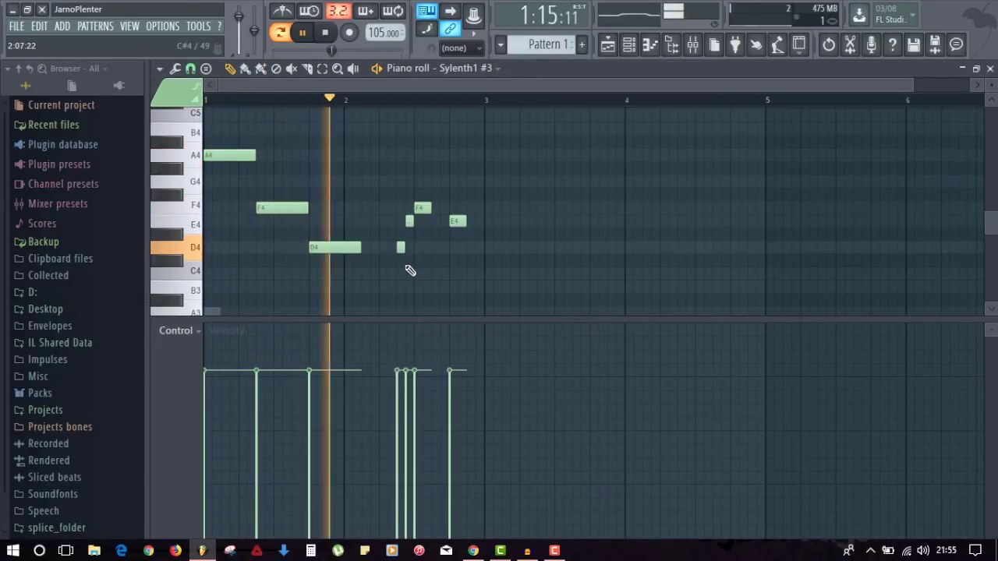
drag(357, 248, 375, 248)
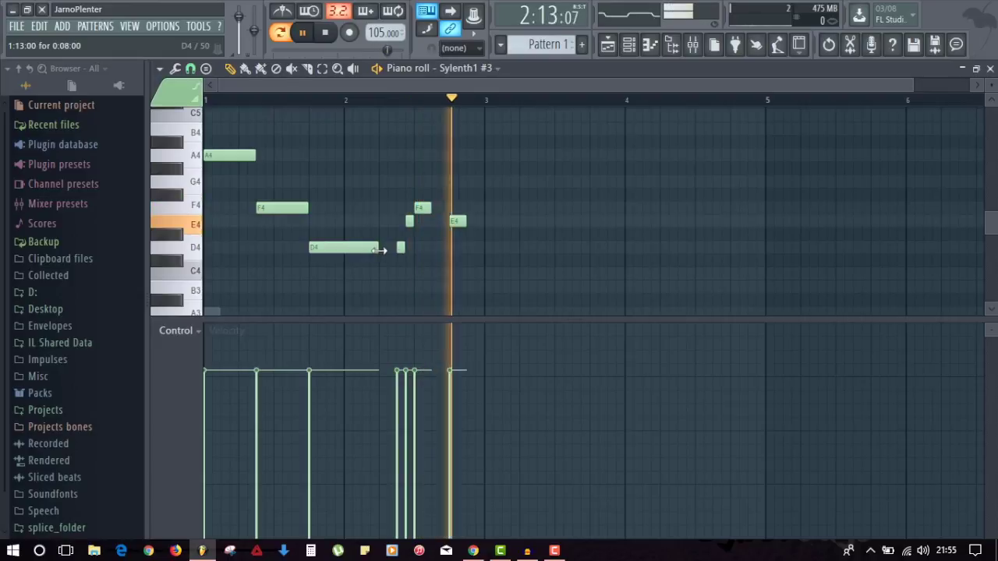
drag(428, 209, 482, 222)
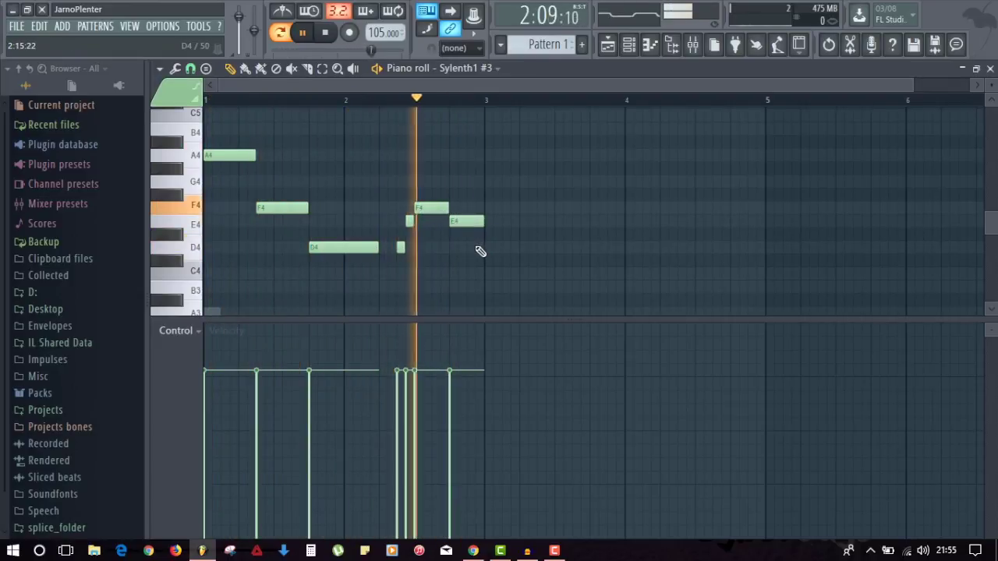
key(space)
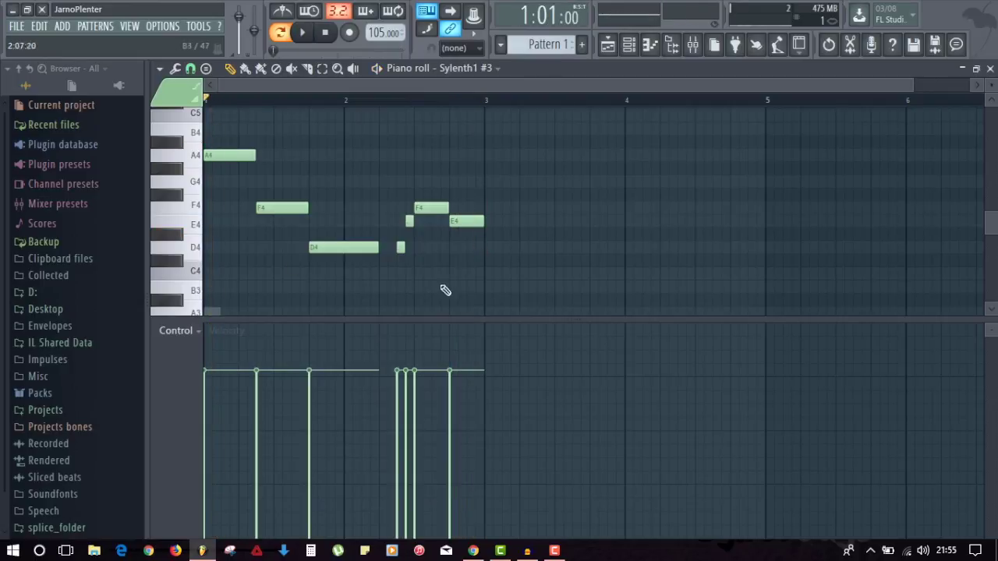
key(F7)
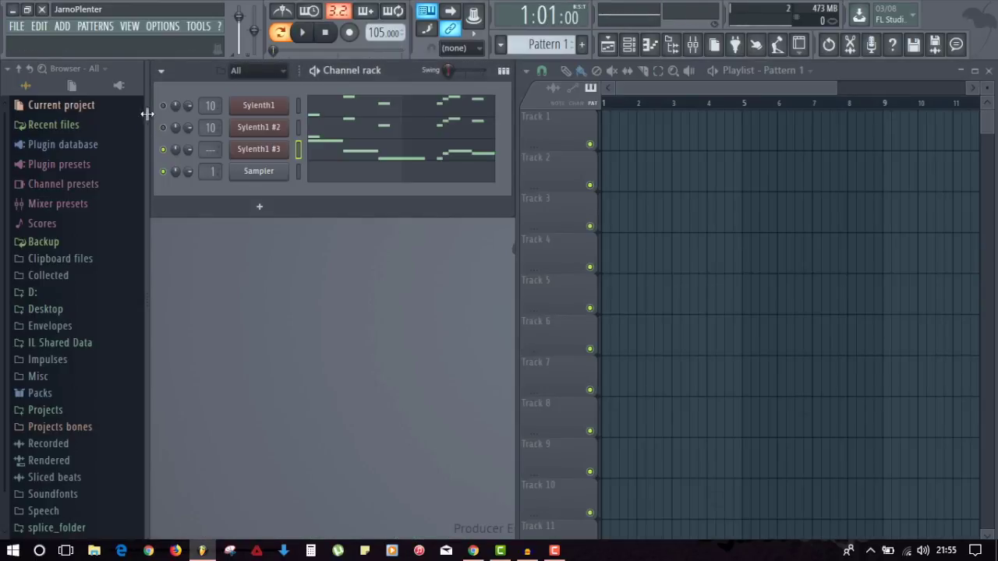
key(space)
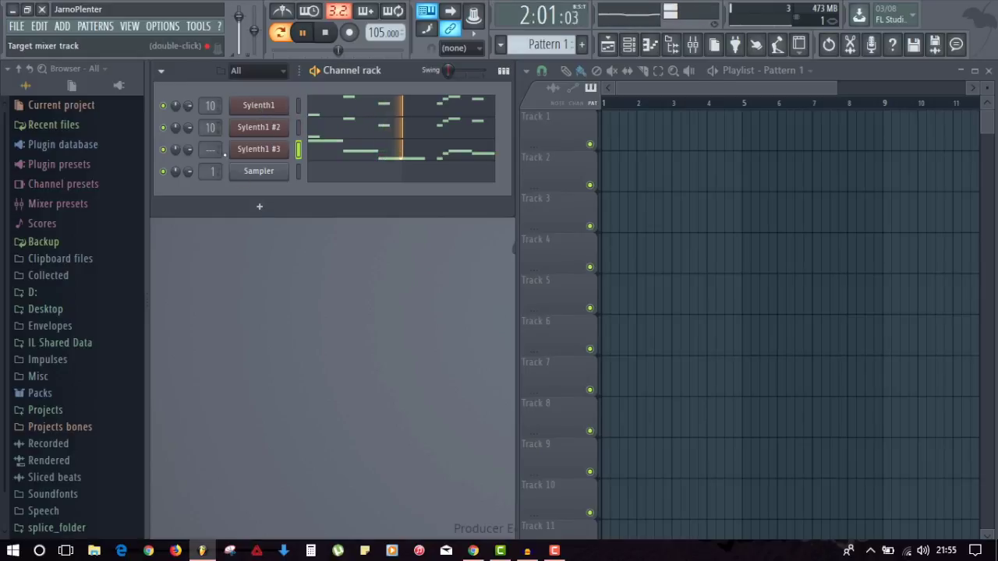
Route the Sylenth1 #3 channel to mixer insert 12 and play the pattern briefly to check its level.
key(space)
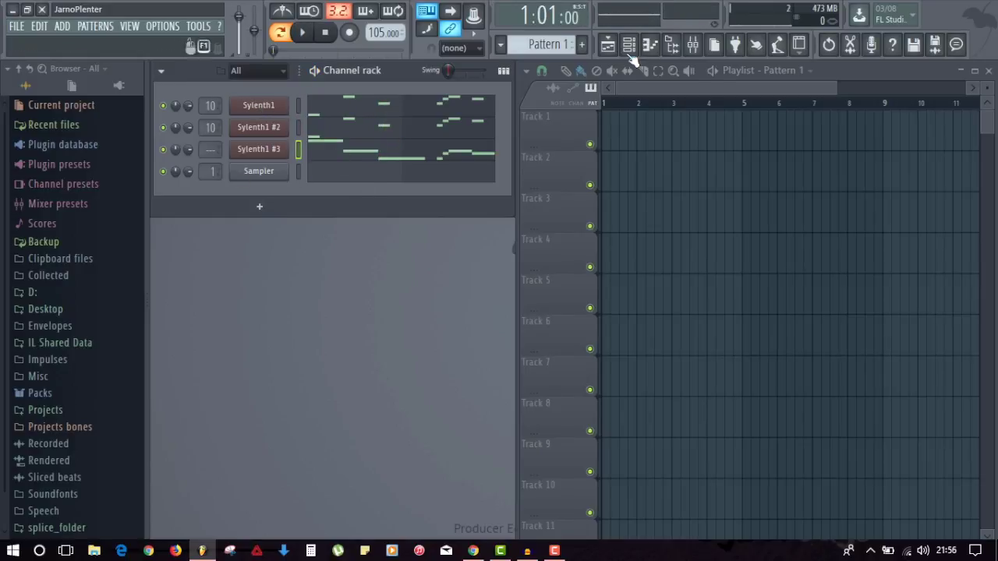
click(671, 45)
click(354, 156)
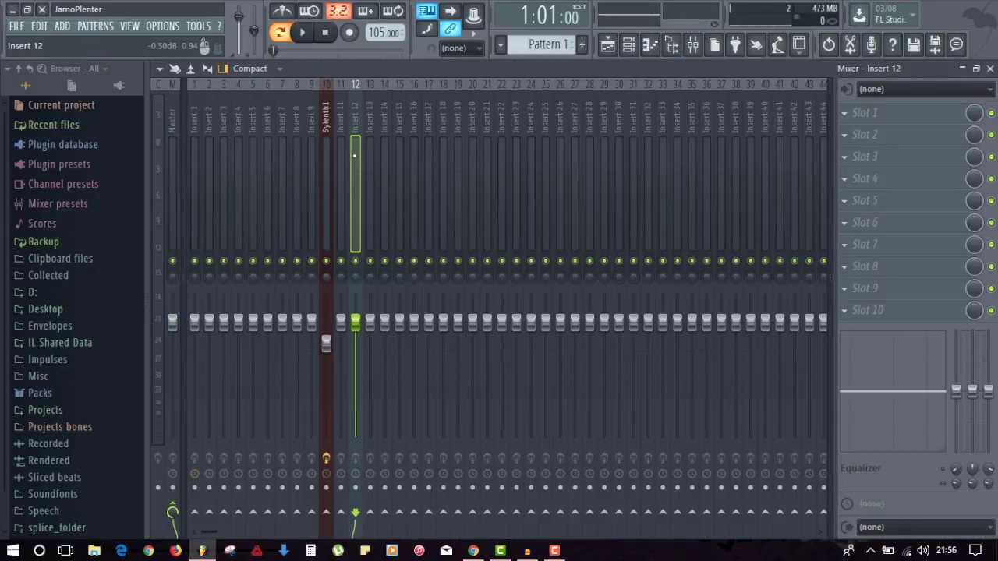
key(ctrl+l)
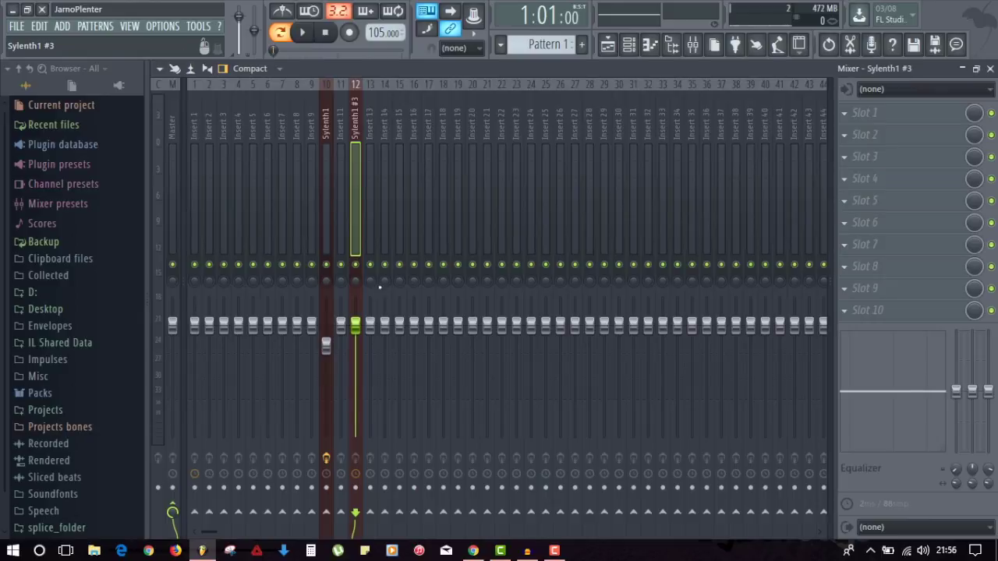
key(space)
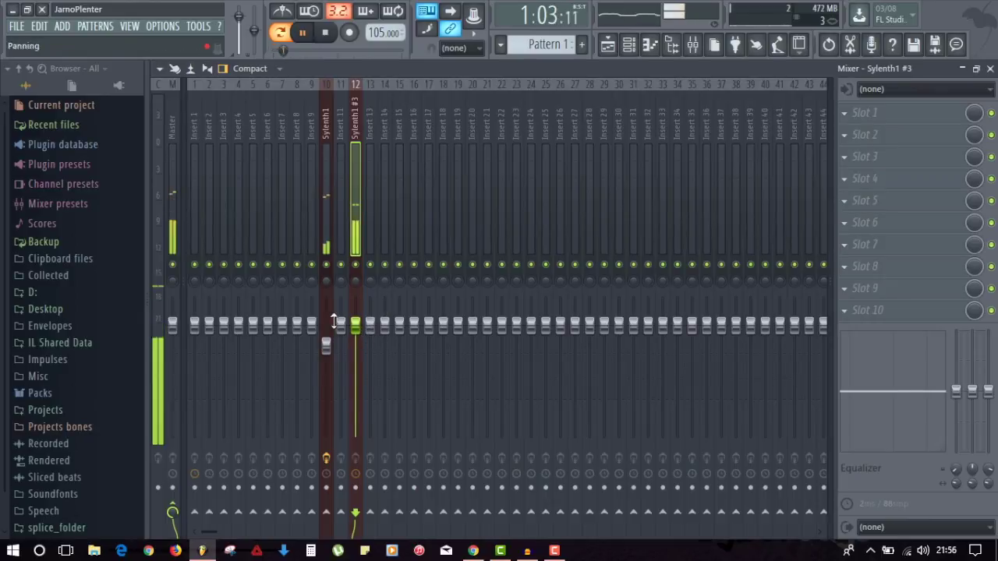
key(space)
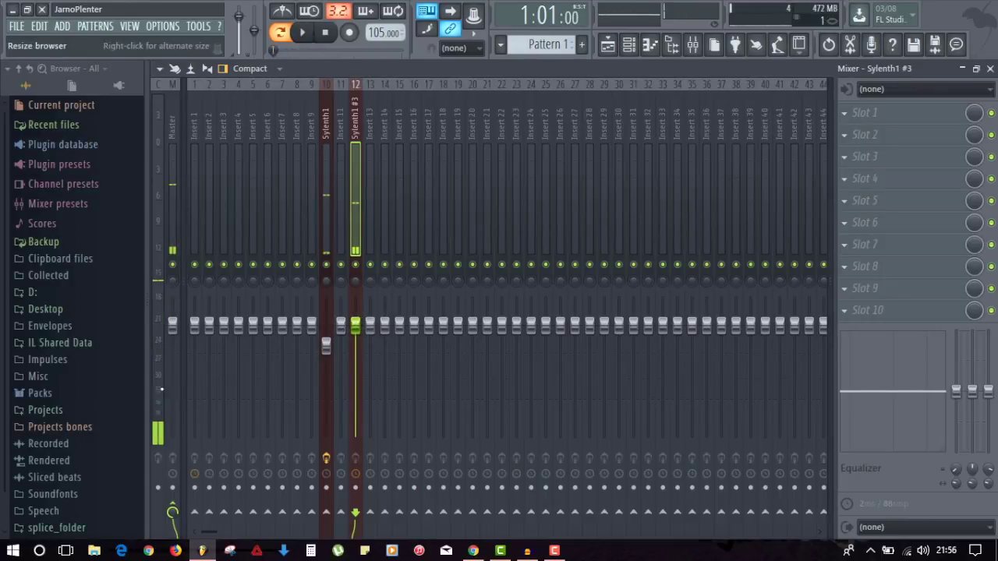
Load Fruity Parametric EQ 2 in slot 1 of the Sylenth1 #3 mixer track, solo the track and reopen the EQ.
click(855, 117)
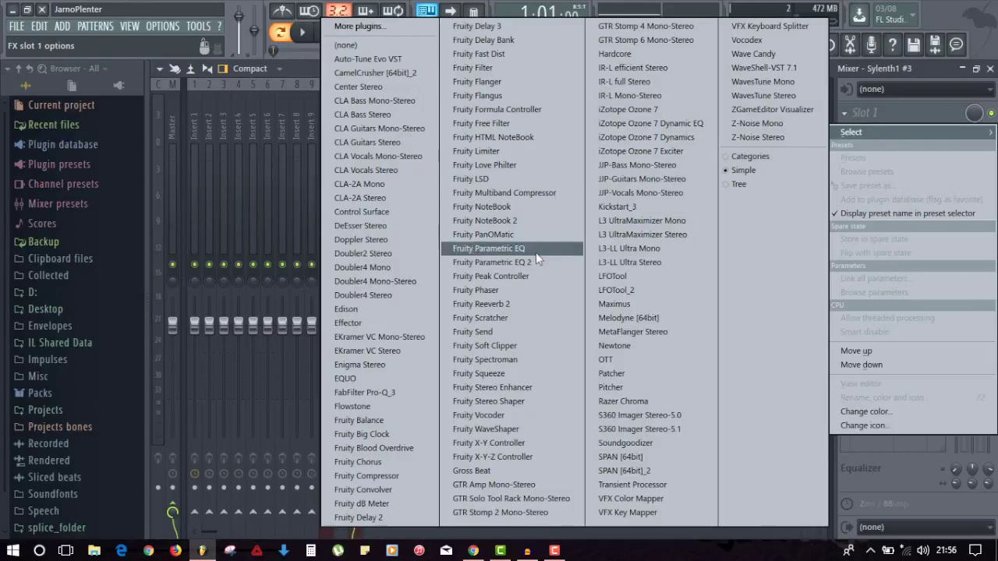
click(491, 262)
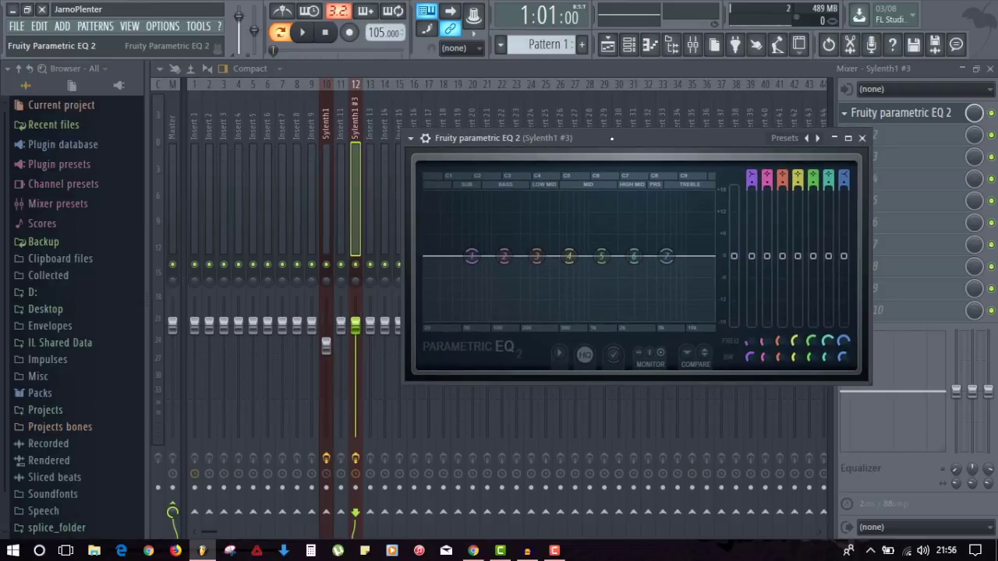
right_click(357, 265)
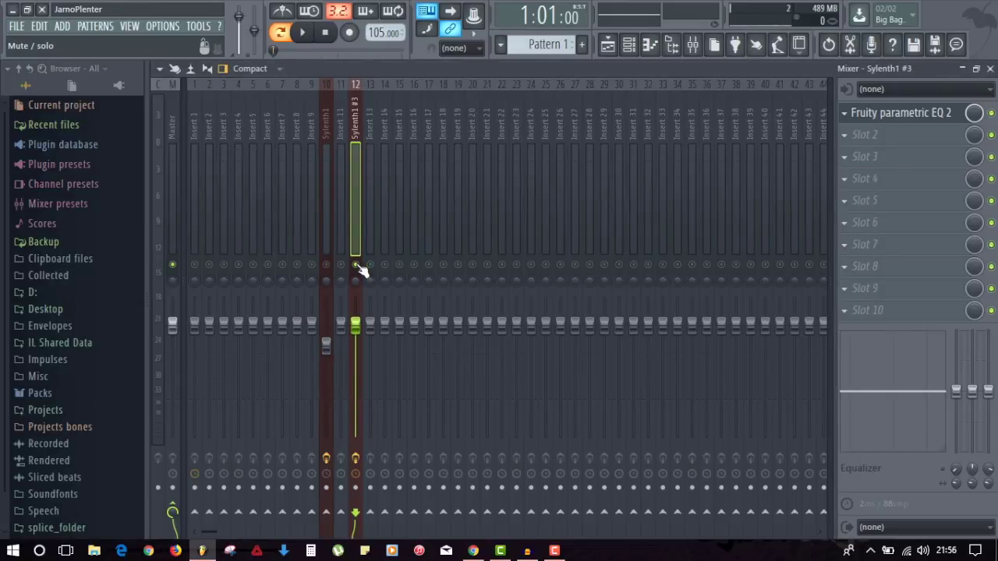
key(space)
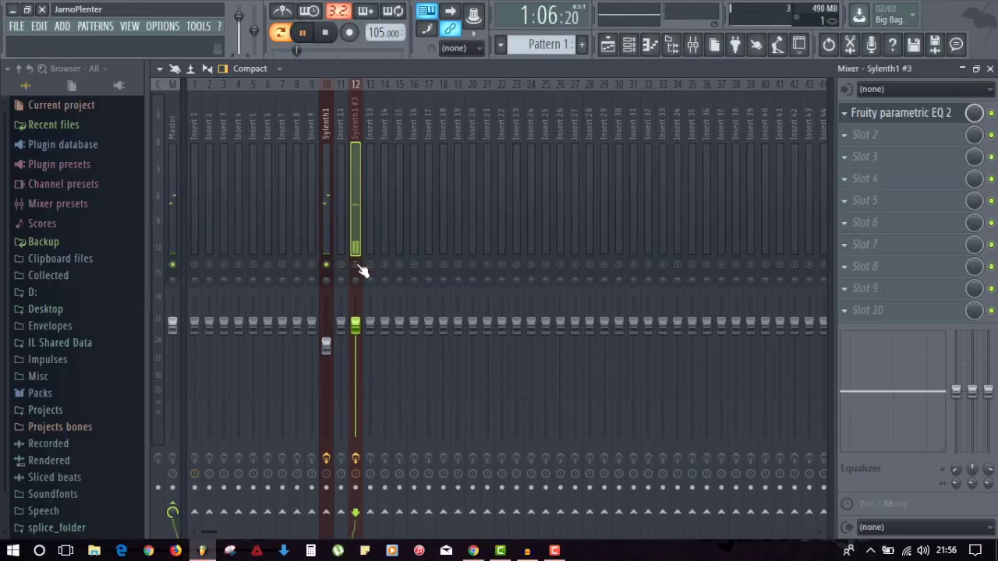
key(space)
click(914, 117)
drag(636, 146, 604, 189)
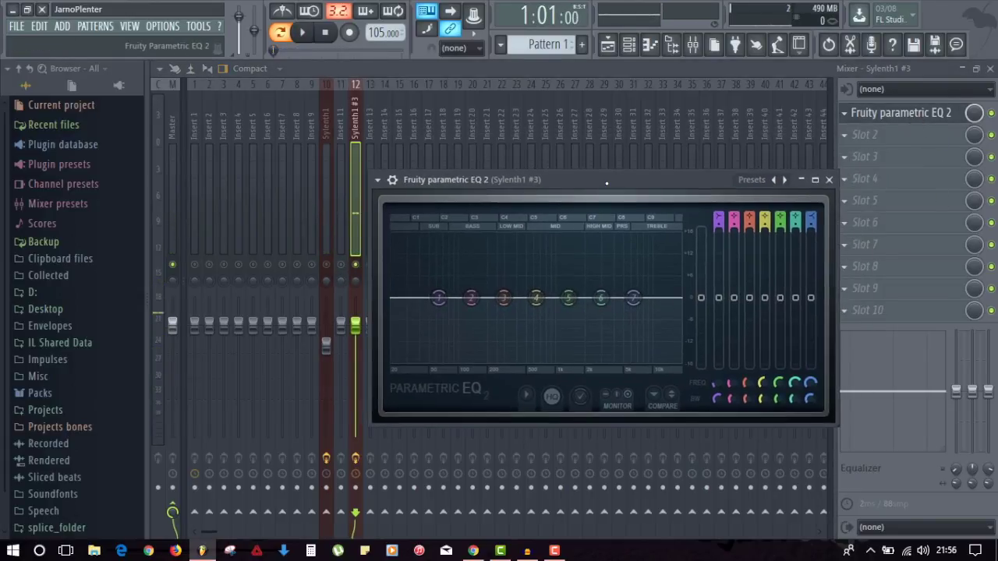
Set EQ bands 1 and 7 to Steep 8 and pull both fully down at the lowest and highest ends of the spectrum.
right_click(439, 298)
mouse_move(466, 352)
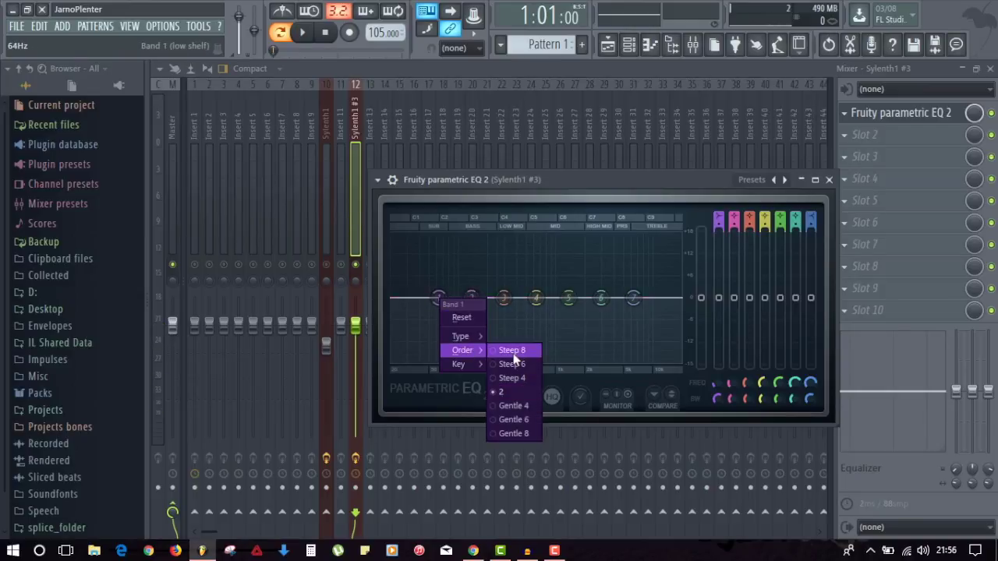
click(513, 350)
drag(439, 298, 394, 366)
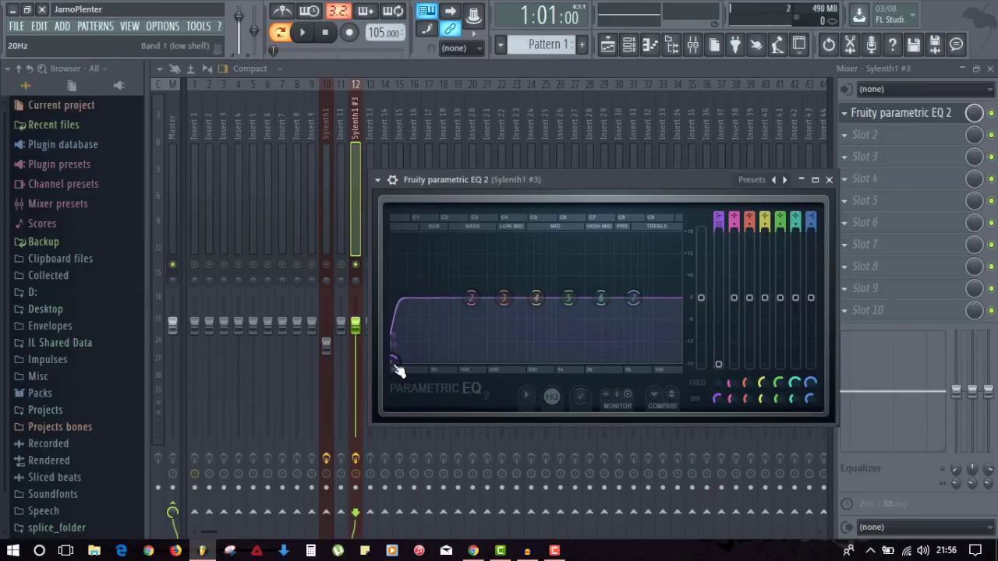
right_click(633, 298)
mouse_move(676, 353)
click(708, 352)
drag(634, 299, 680, 365)
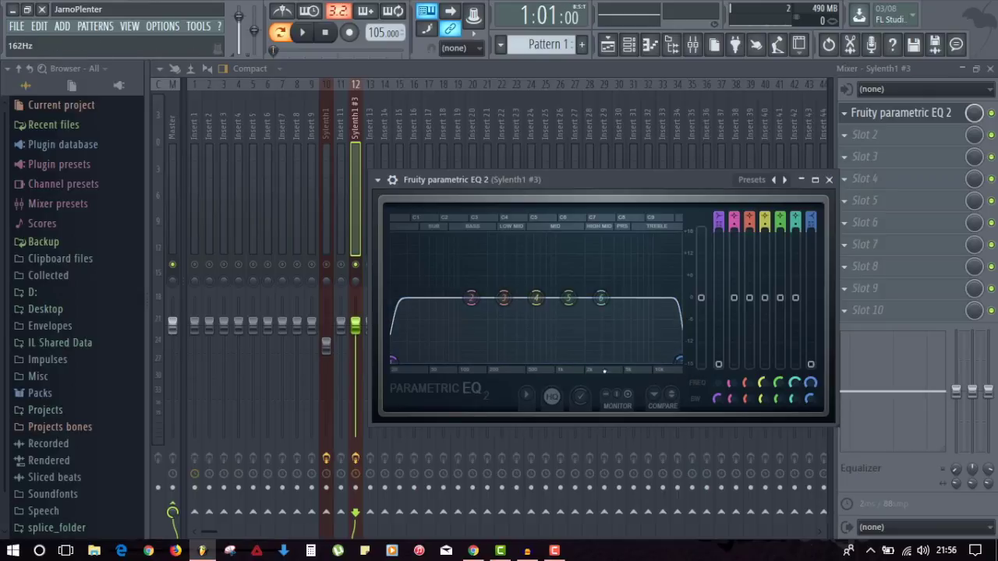
During playback, slightly boost EQ bands 2 and 3, move band 7's high cut to just below 5 kHz and lower band 6.
key(space)
drag(472, 298, 411, 293)
mouse_move(504, 298)
mouse_down()
mouse_move(470, 291)
mouse_move(497, 293)
mouse_up()
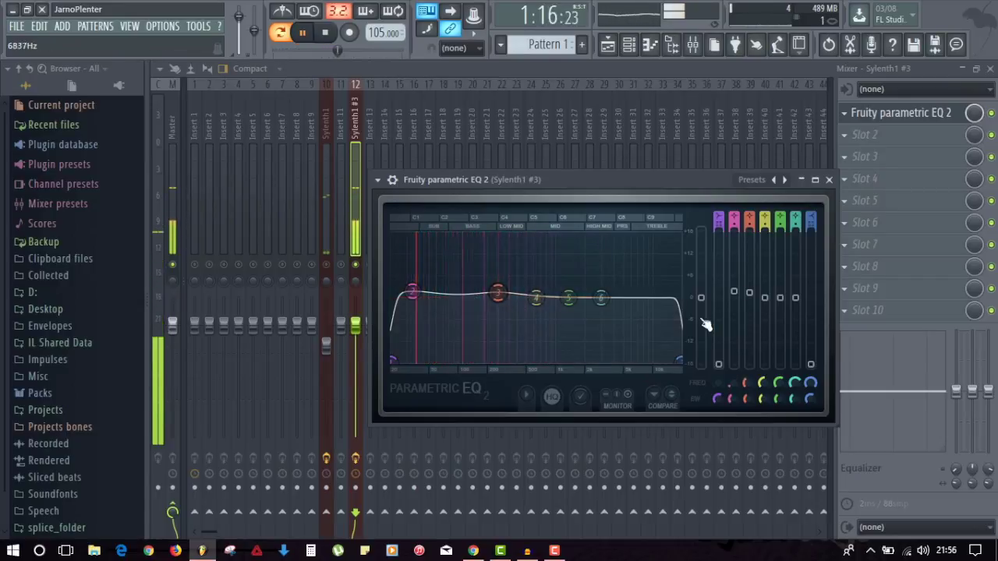
drag(676, 365, 597, 360)
drag(601, 298, 622, 326)
drag(598, 360, 627, 332)
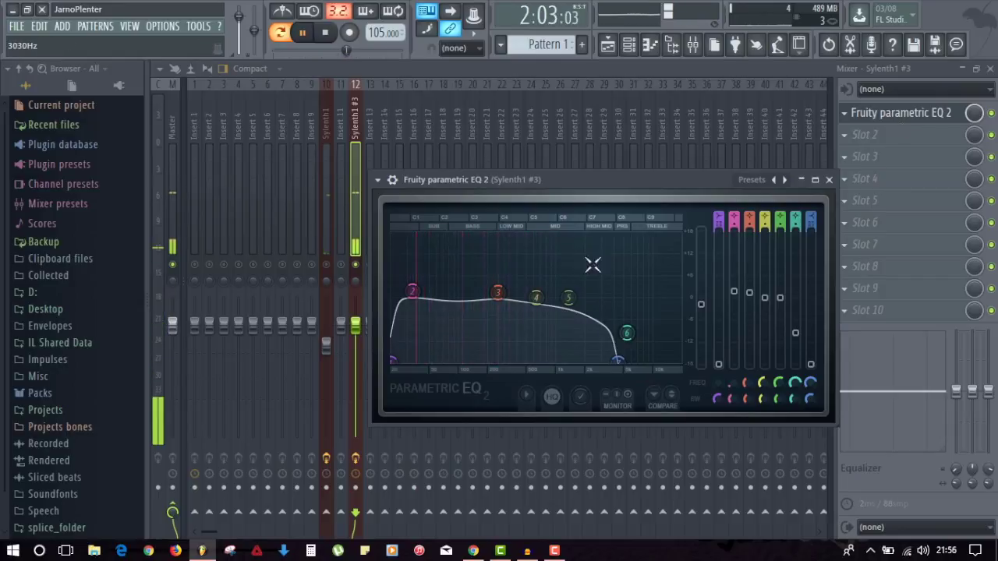
Close the EQ, stop playback, unsolo the Sylenth1 #3 mixer track and return to the channel rack.
click(829, 179)
key(space)
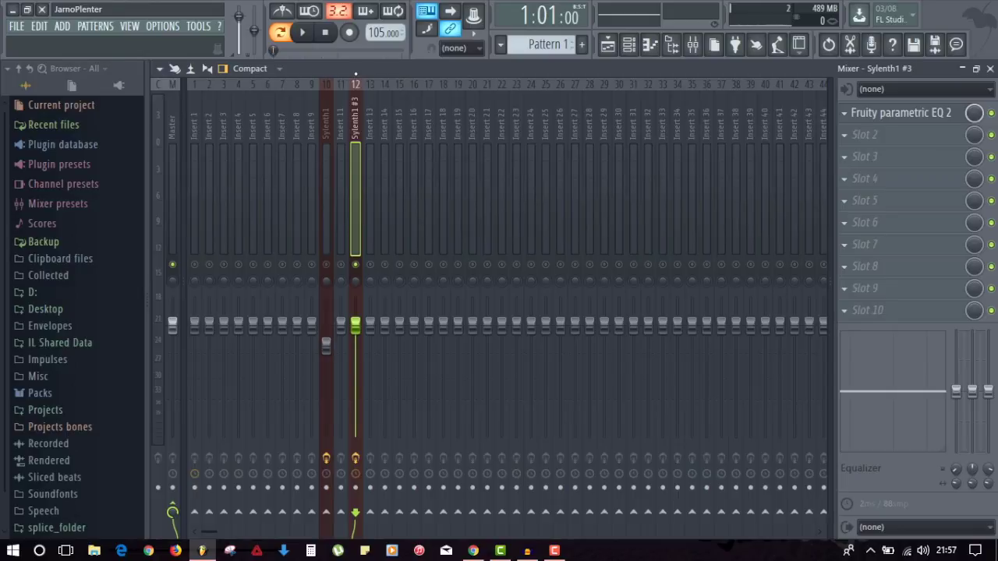
right_click(354, 266)
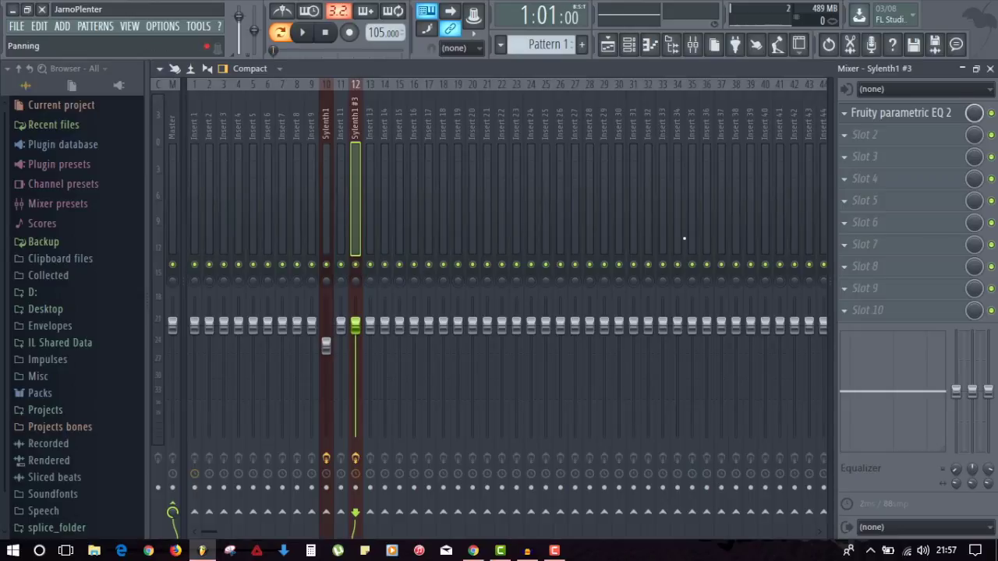
click(989, 69)
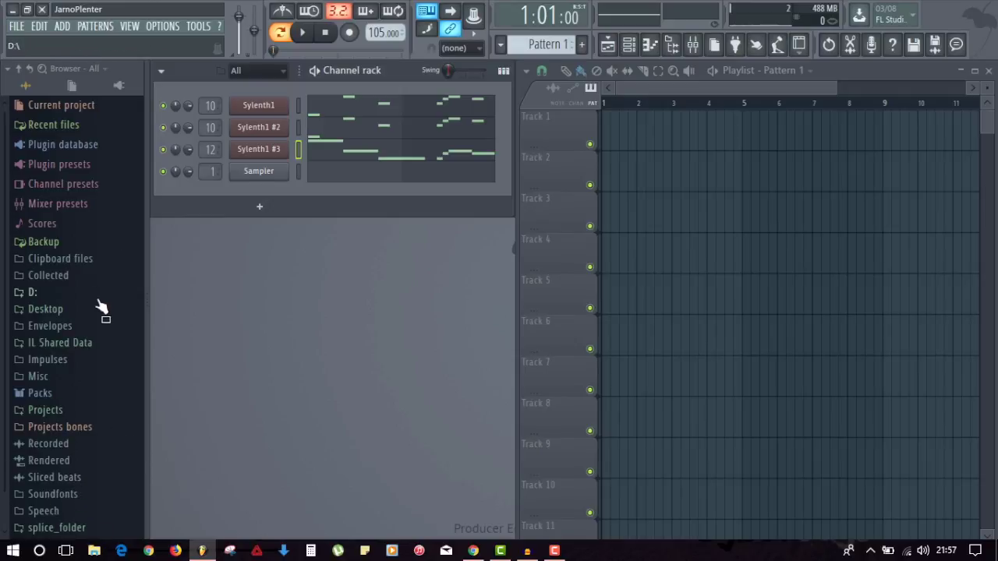
Load the RnB Kick sample from the Desktop's Jar-No RnB Tutorial folder into the empty Sampler channel.
click(45, 309)
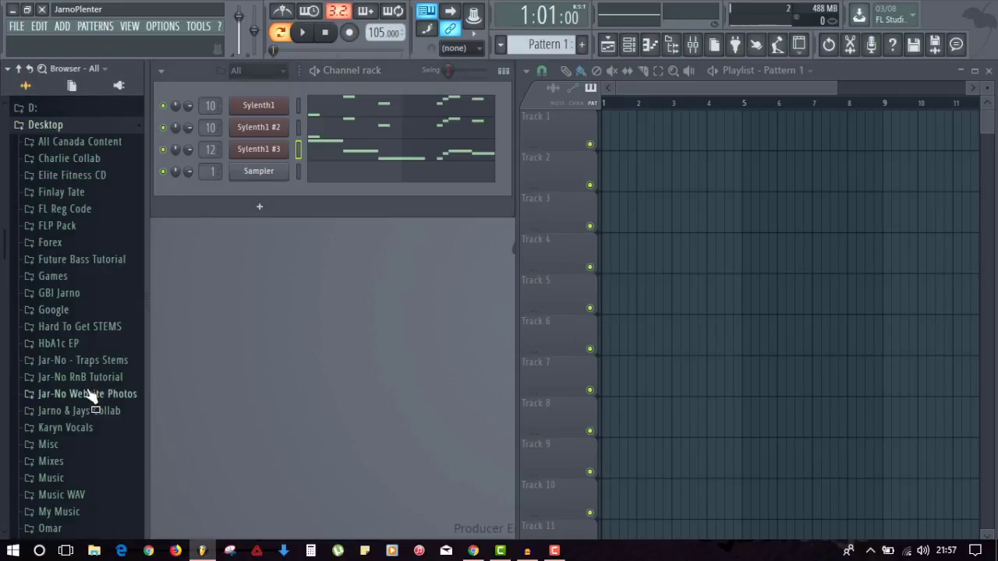
click(66, 377)
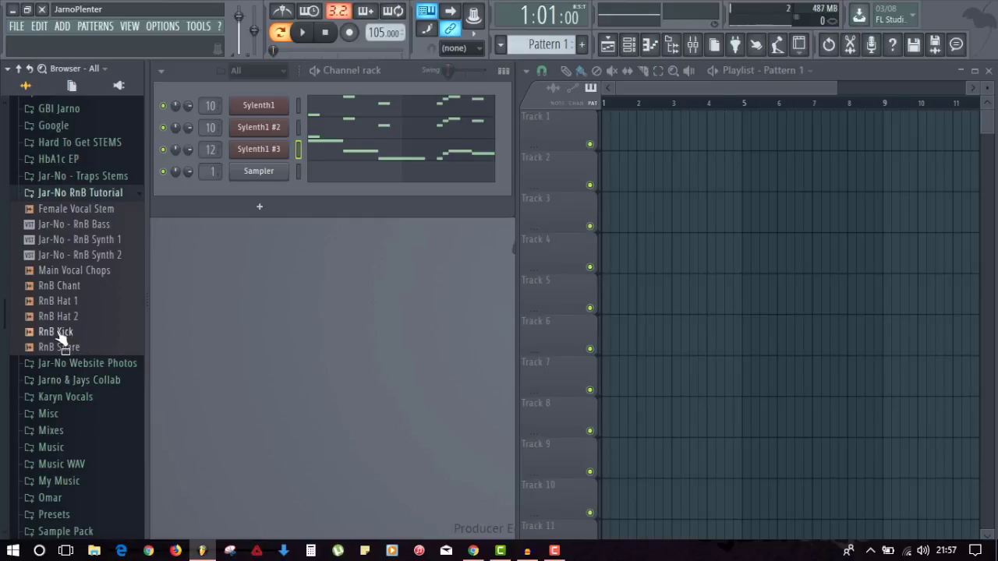
drag(59, 332, 210, 195)
drag(258, 172, 264, 175)
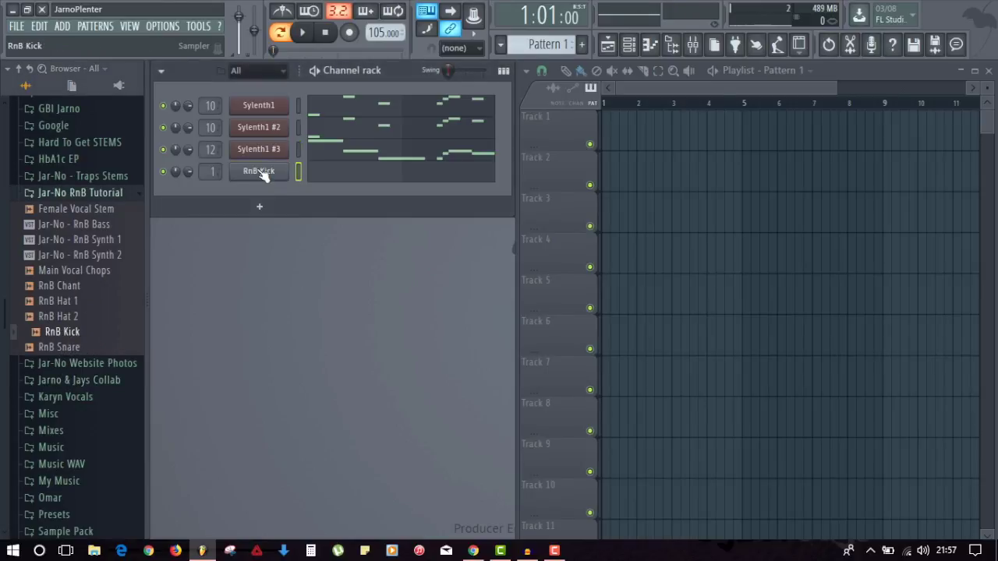
drag(74, 332, 259, 187)
right_click(298, 192)
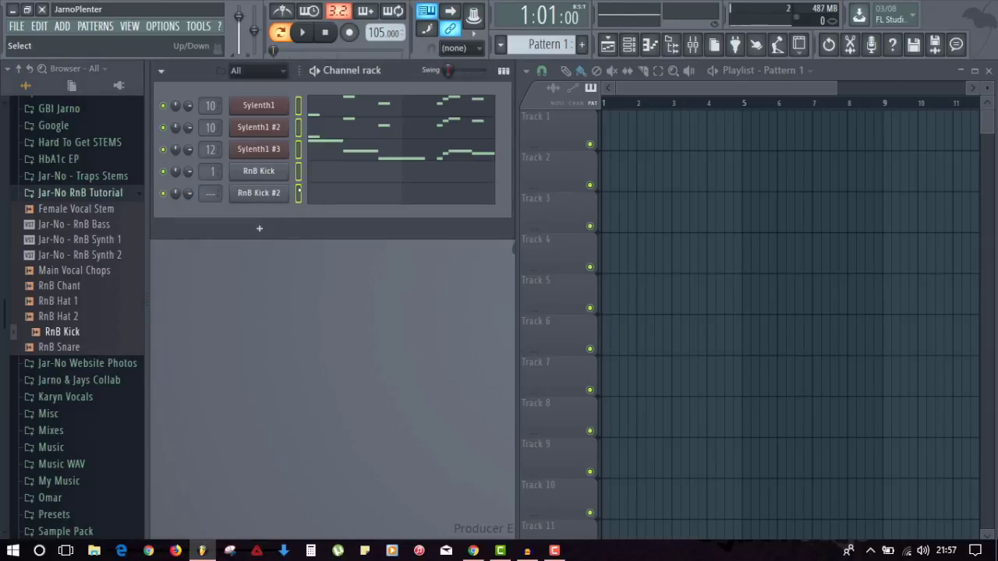
key(alt+Delete)
key(Return)
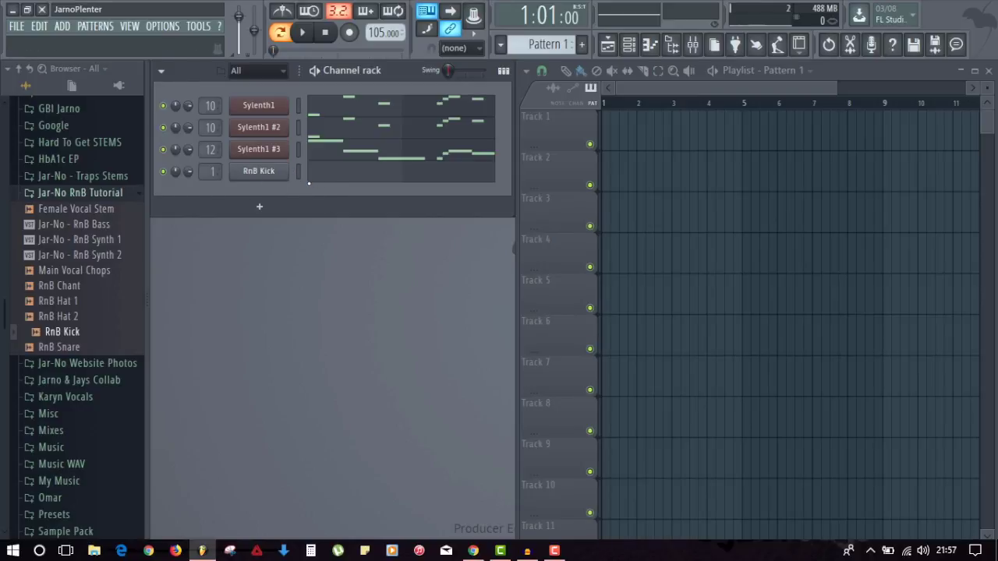
In the RnB Kick piano roll, place four-step C5 notes at steps 1, 7 and 13 of bar 1 and step 7 of bar 2.
click(317, 177)
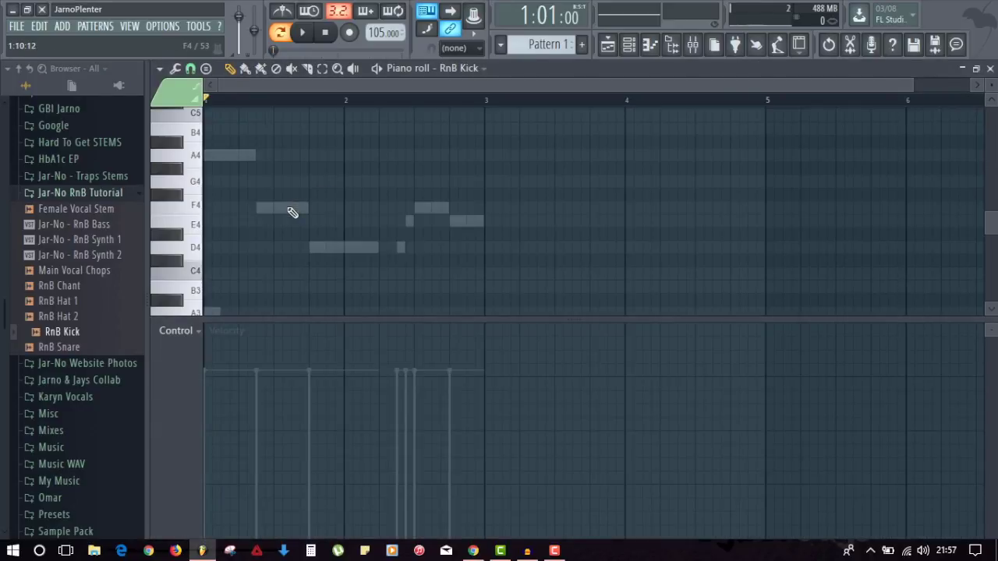
scroll(292, 213, up, 1)
scroll(225, 178, up, 1)
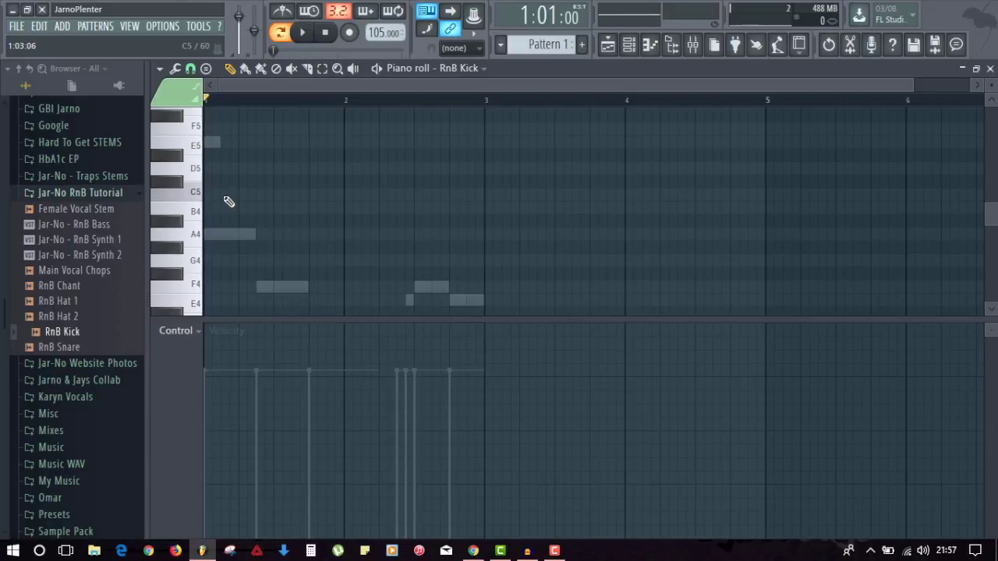
click(224, 195)
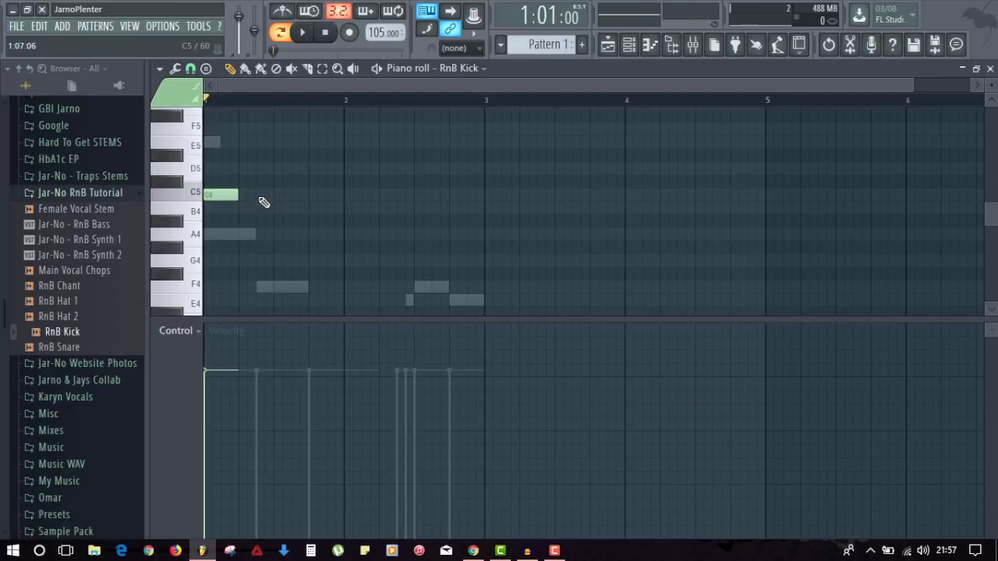
click(269, 195)
scroll(300, 198, down, 1)
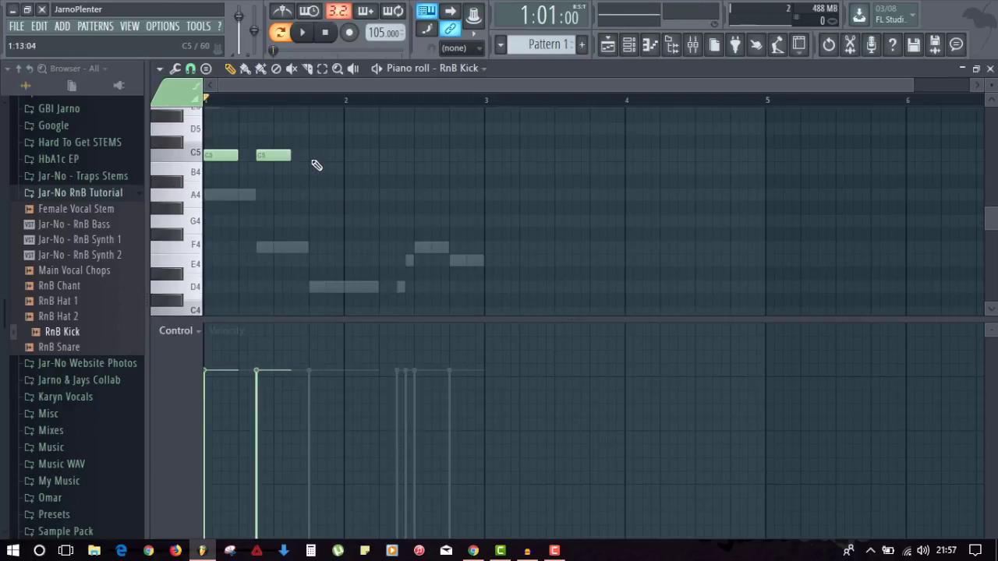
click(313, 156)
click(397, 156)
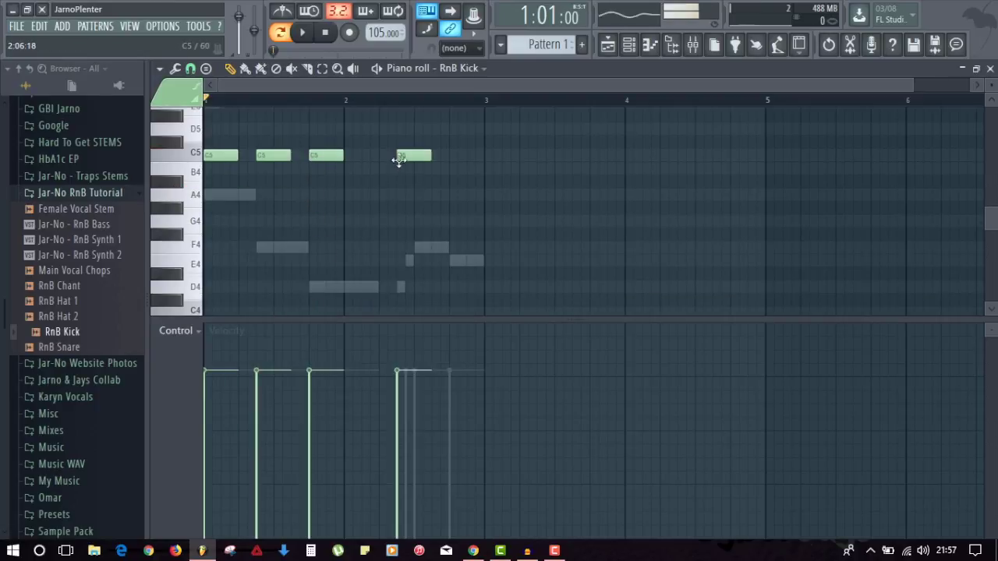
click(406, 156)
click(415, 156)
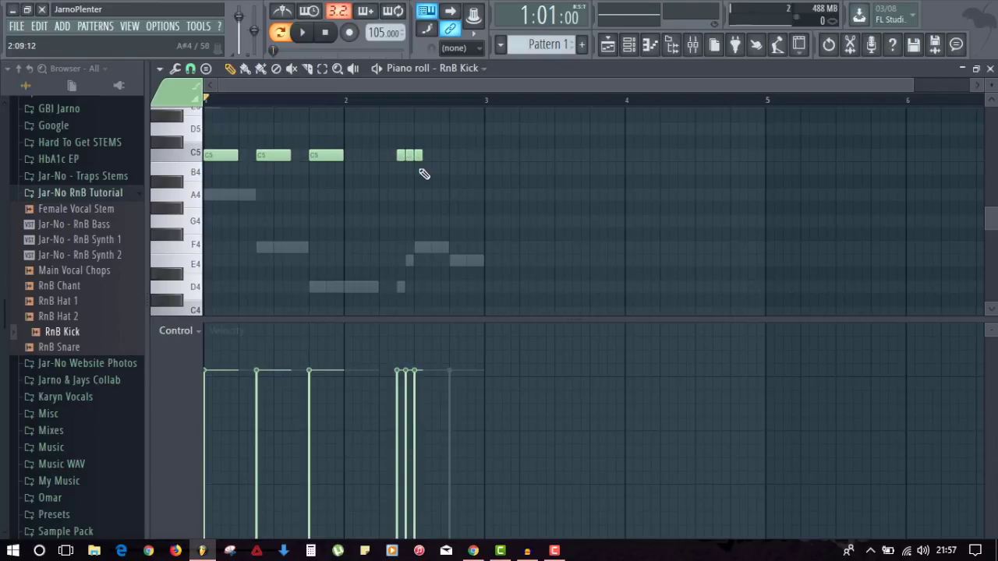
right_click(416, 157)
right_click(406, 157)
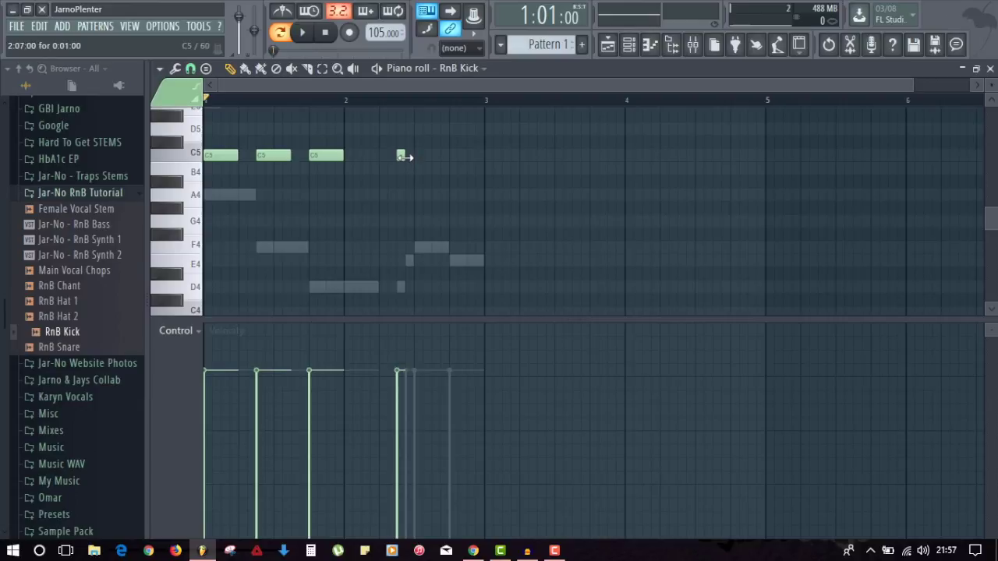
Make bar 2's first kick two steps long, add four-step C5 kicks at steps 9 and 13, and close the piano roll.
click(415, 157)
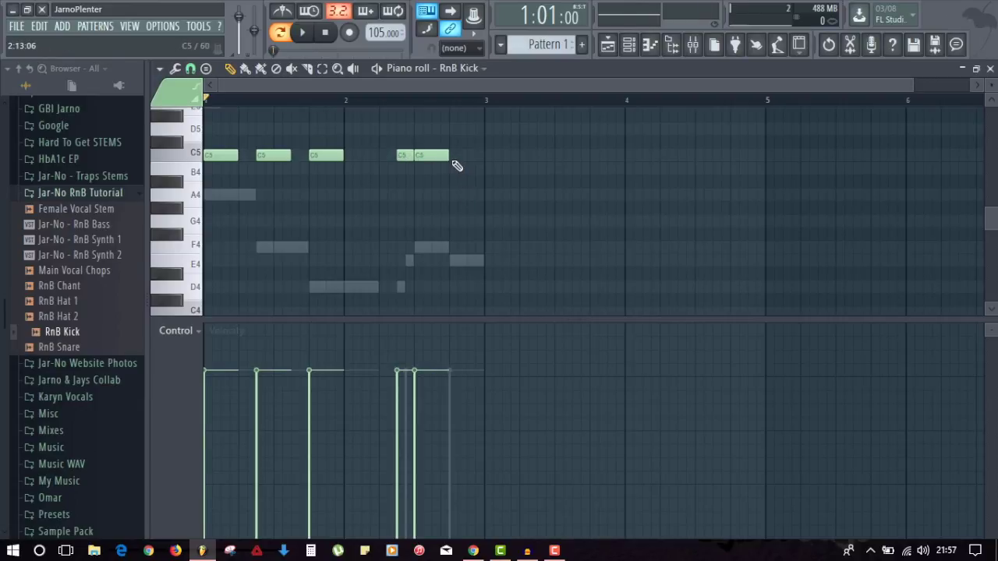
click(468, 156)
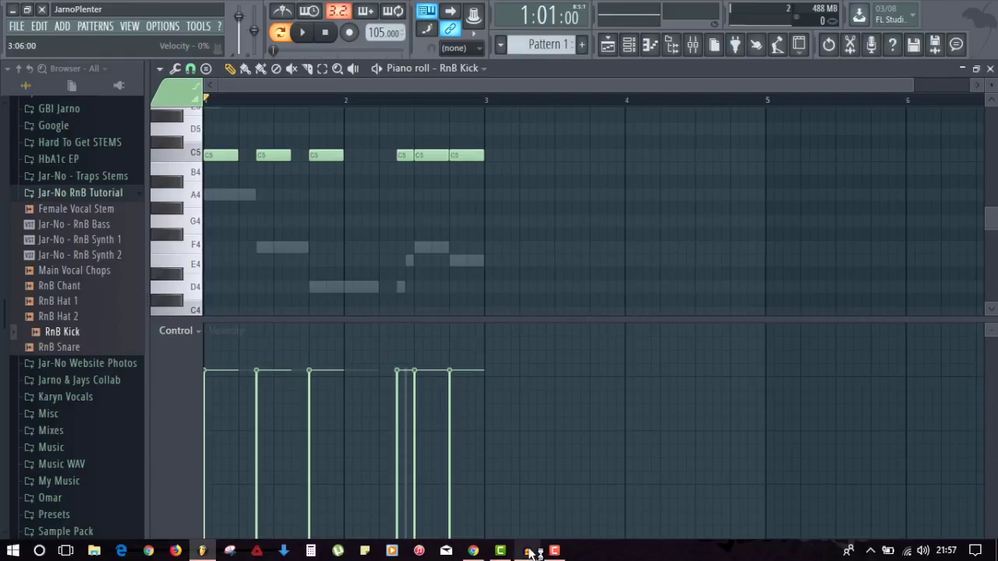
click(990, 68)
click(269, 171)
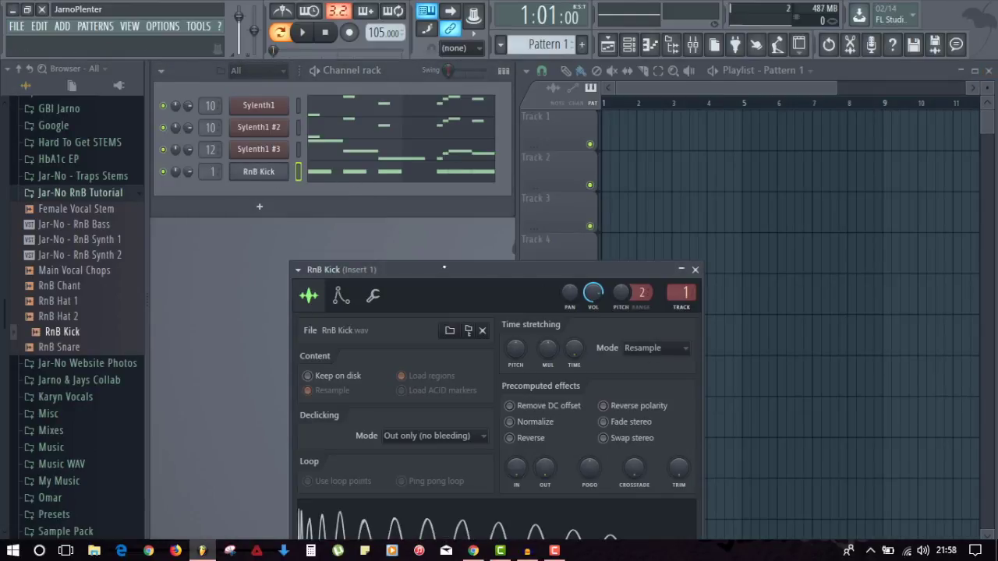
drag(442, 270, 670, 68)
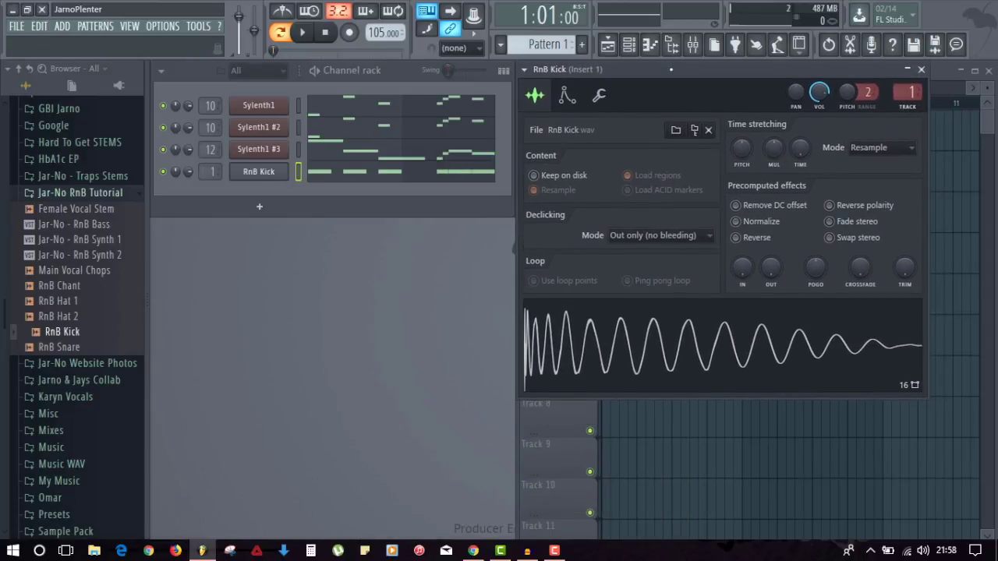
right_click(163, 173)
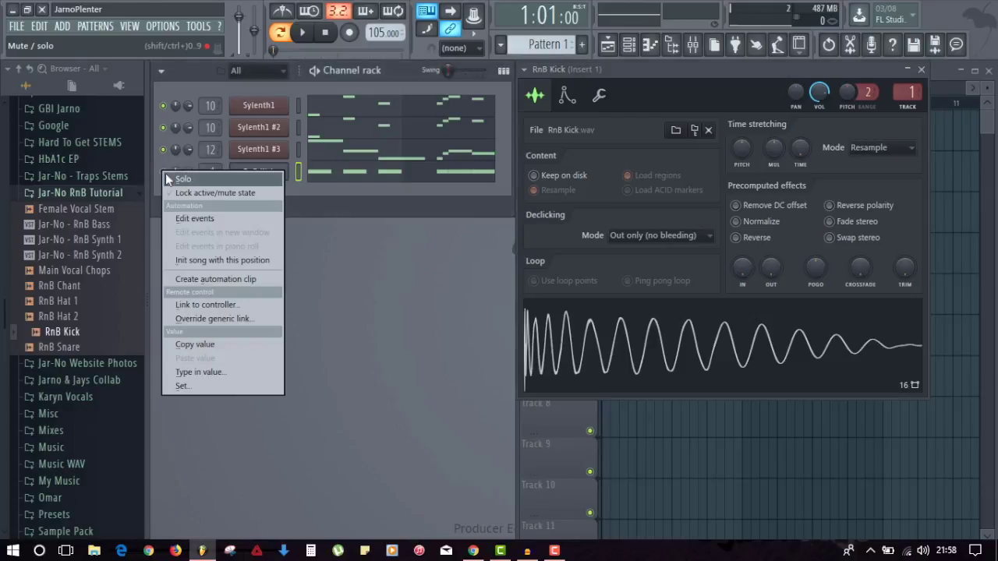
click(29, 68)
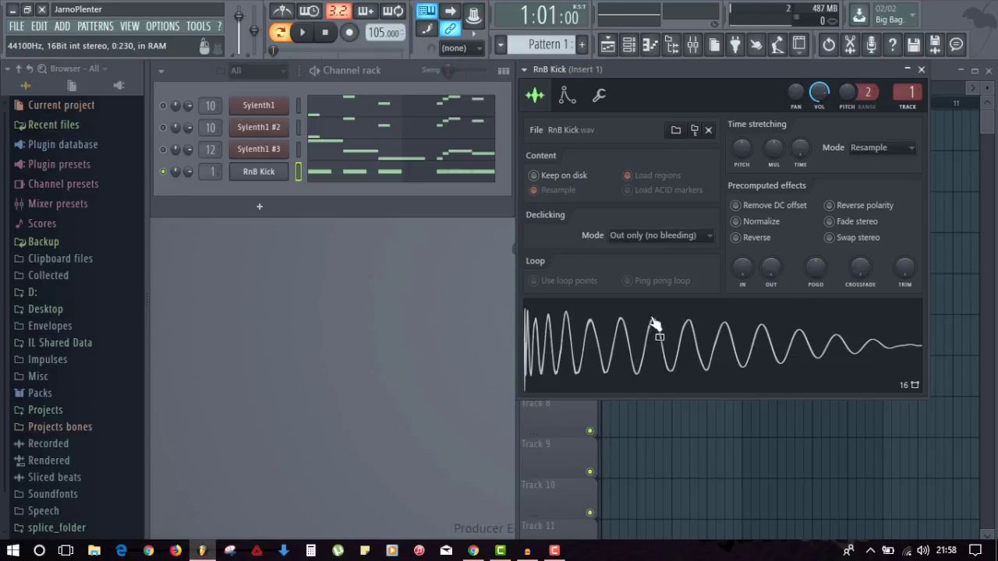
Increase the fade-out on the RnB Kick sample to shorten its tail, and close the channel settings.
drag(772, 267, 772, 233)
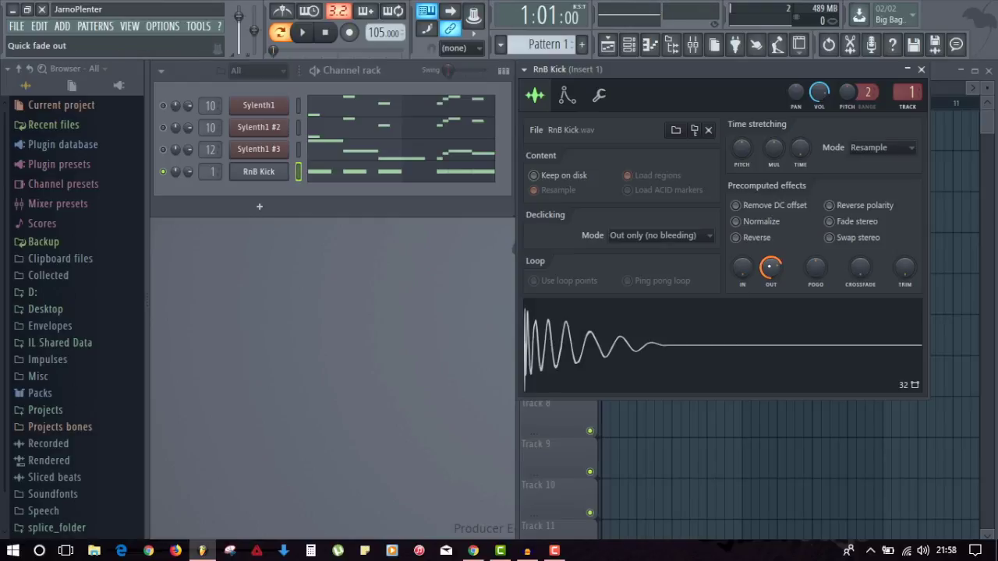
drag(770, 268, 770, 262)
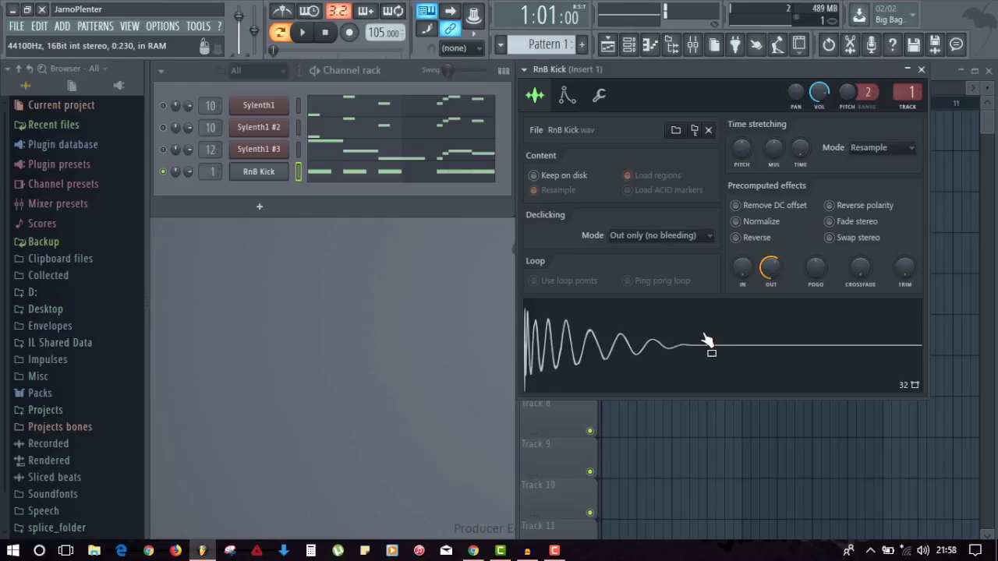
click(921, 70)
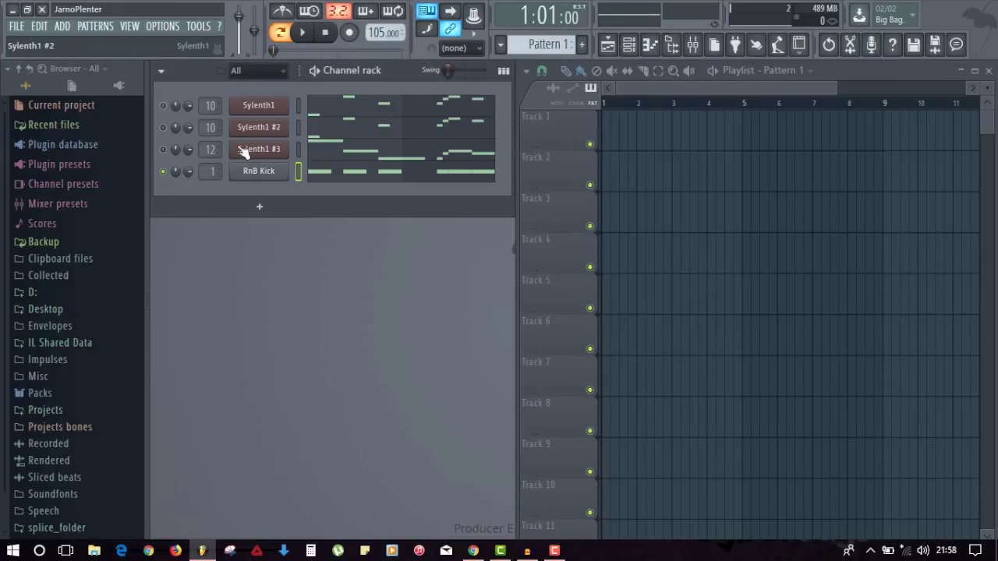
In the mixer, name insert 1 RnB Kick, preview it and load Fruity Parametric EQ 2 into effect slot 1.
click(692, 44)
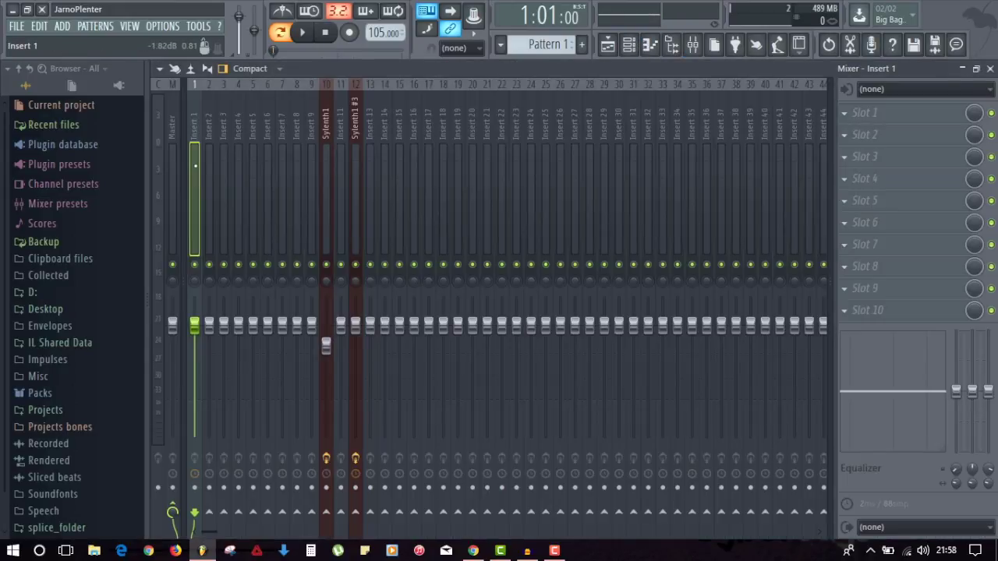
key(space)
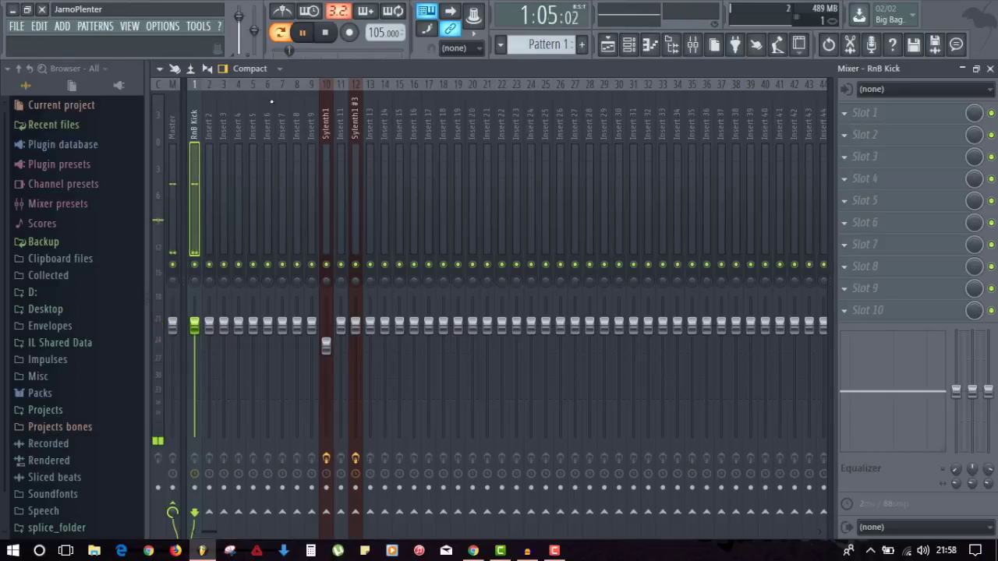
key(space)
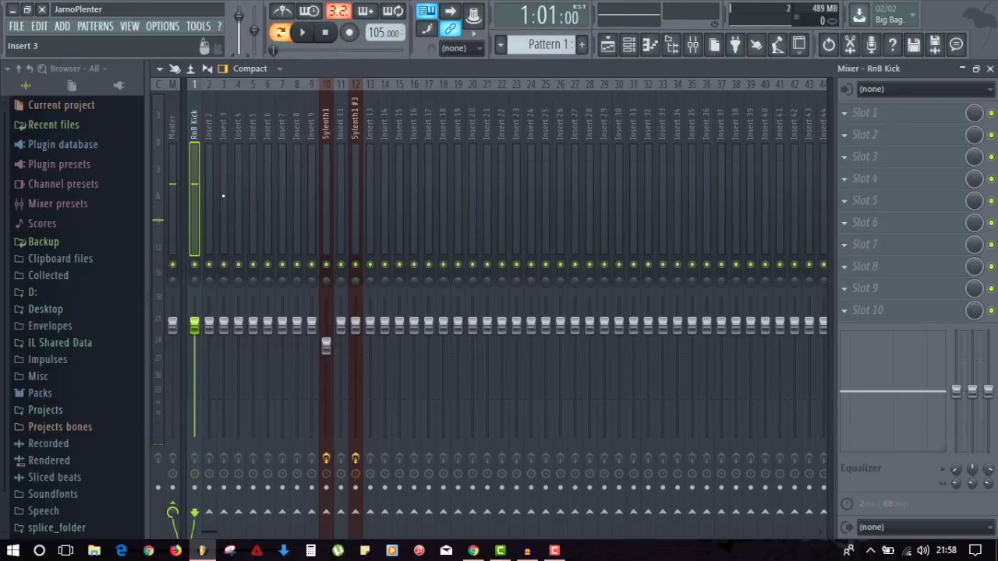
click(864, 115)
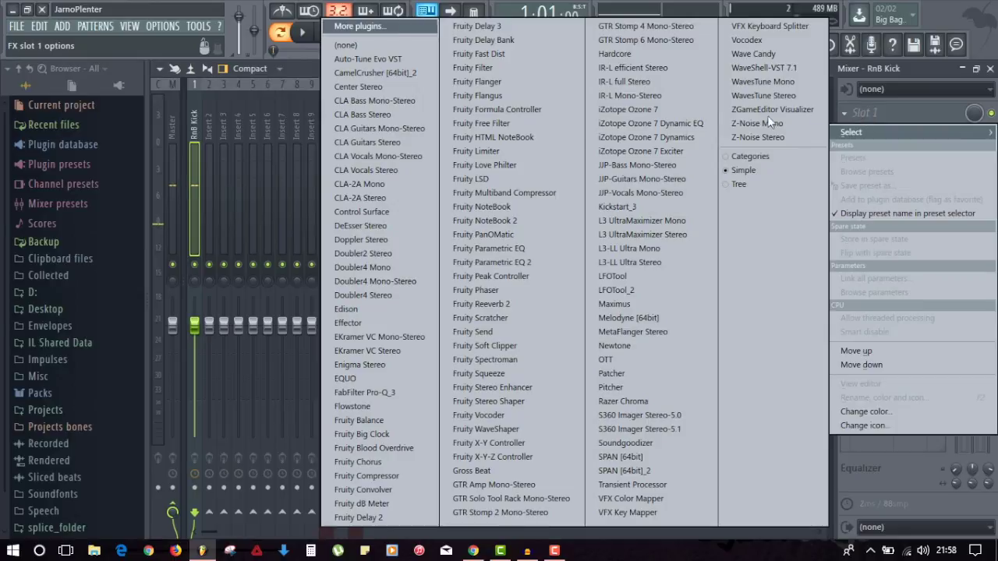
click(555, 221)
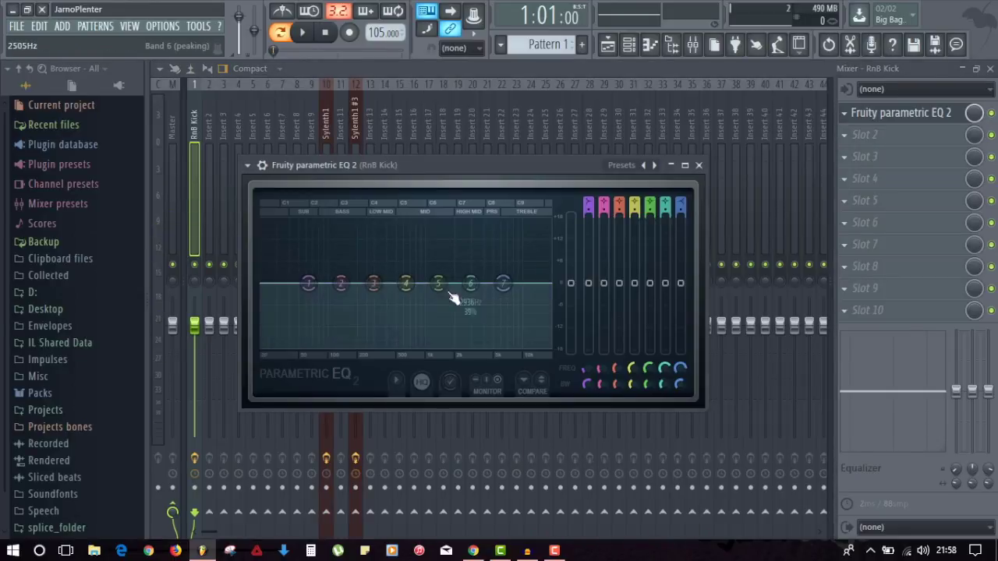
Make EQ band 1 a high-pass cut at the lowest frequencies and band 7 a low-pass cut at the highest frequencies.
right_click(309, 284)
click(369, 333)
drag(309, 284, 263, 345)
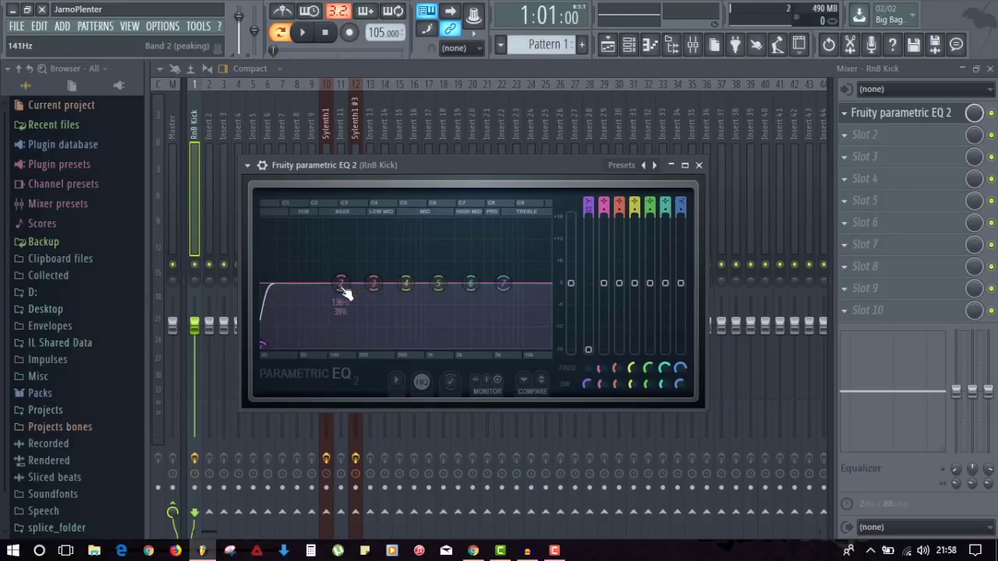
right_click(503, 283)
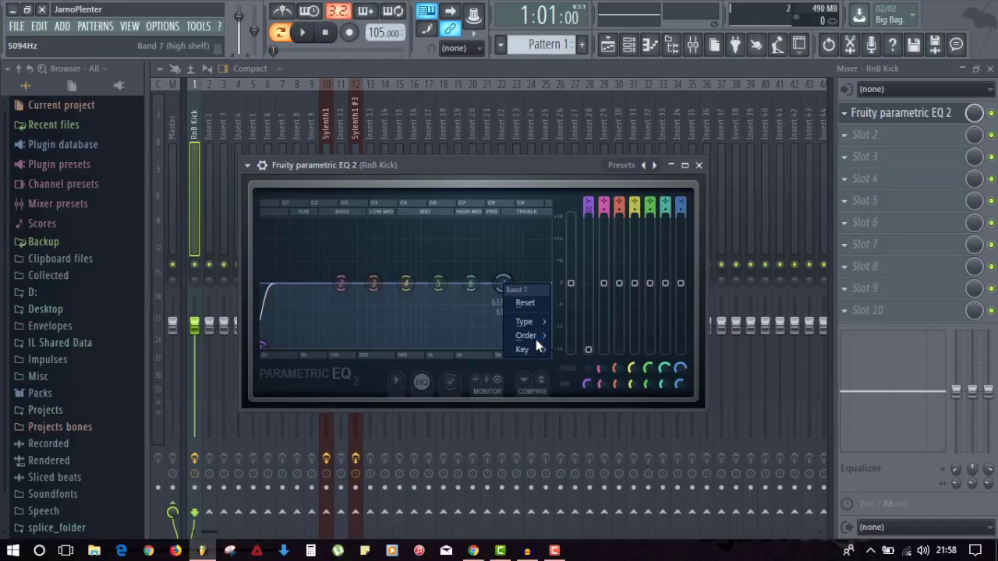
click(586, 343)
drag(503, 283, 549, 346)
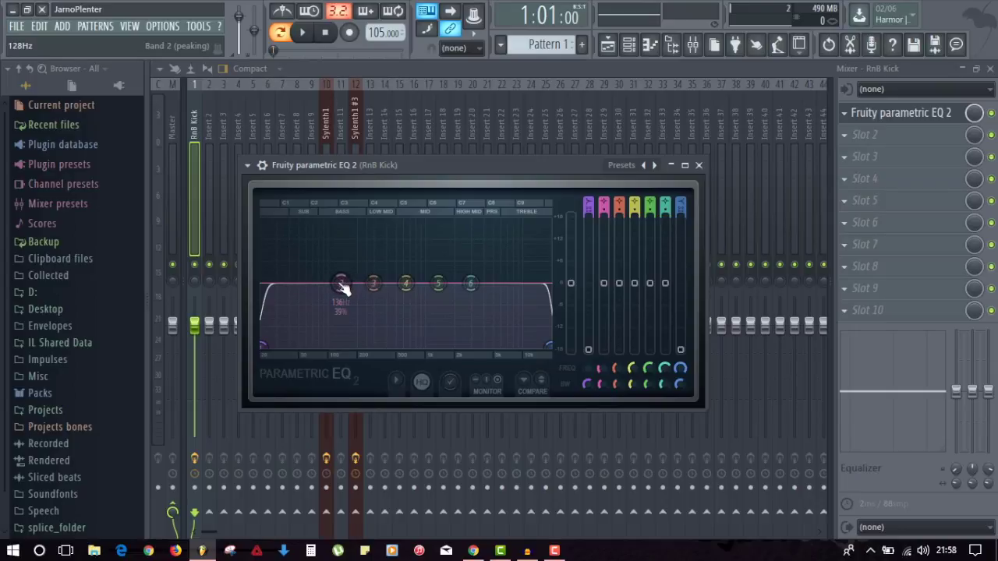
While auditioning, boost band 2 about 3.1 dB at 26 Hz, band 3 around 75 Hz and band 4 slightly in the low mids.
drag(342, 288, 273, 267)
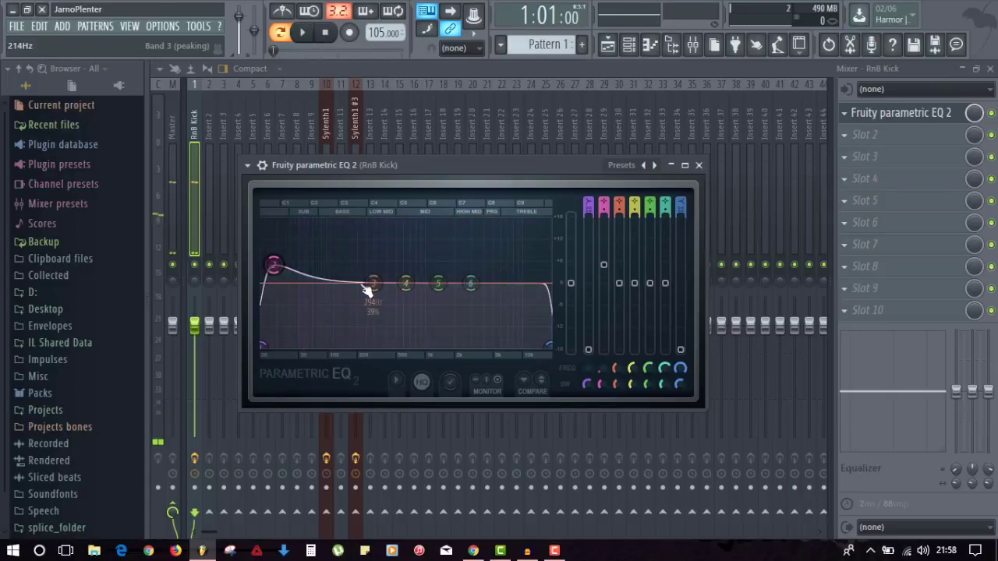
drag(366, 290, 328, 275)
key(space)
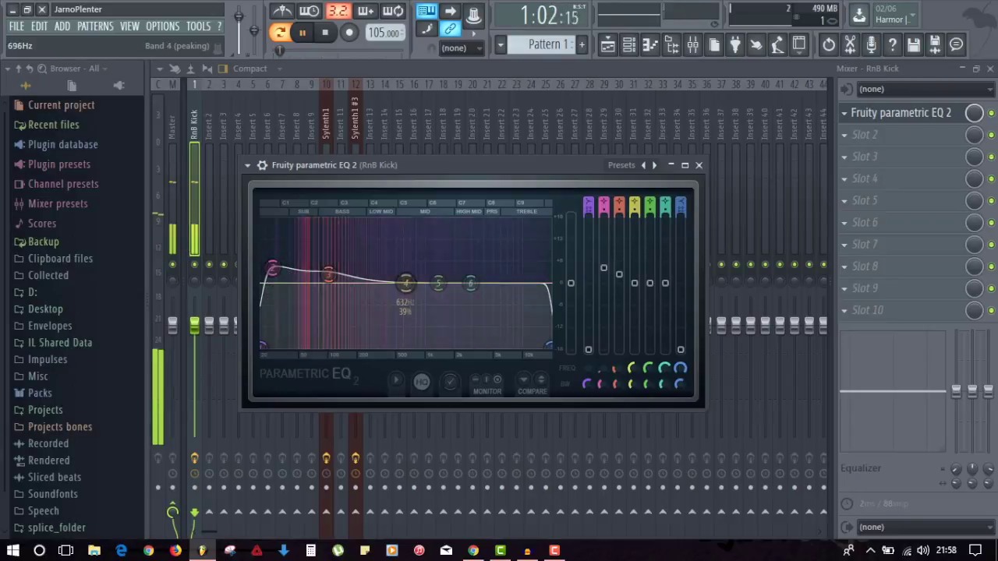
drag(405, 283, 318, 263)
key(space)
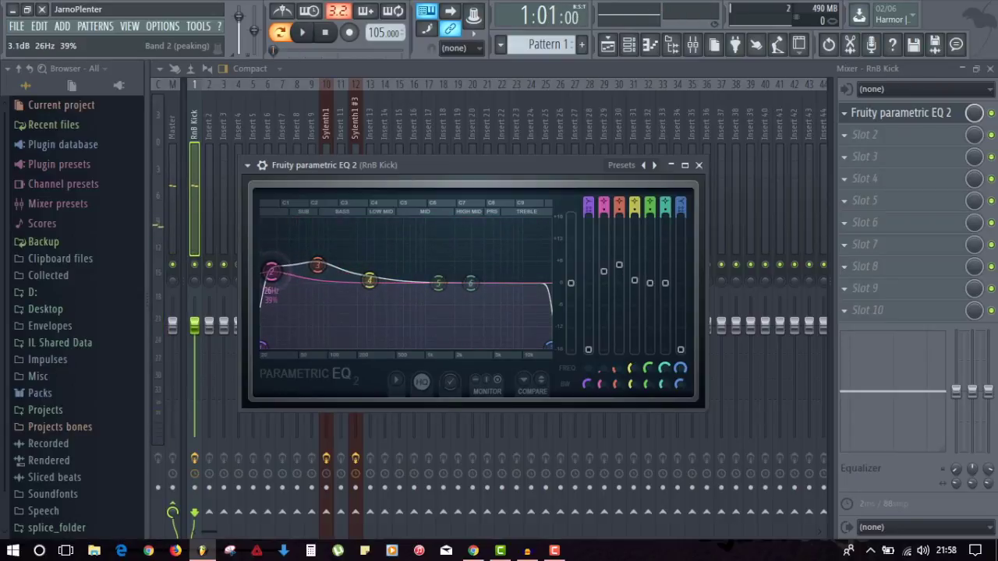
key(space)
key(space)
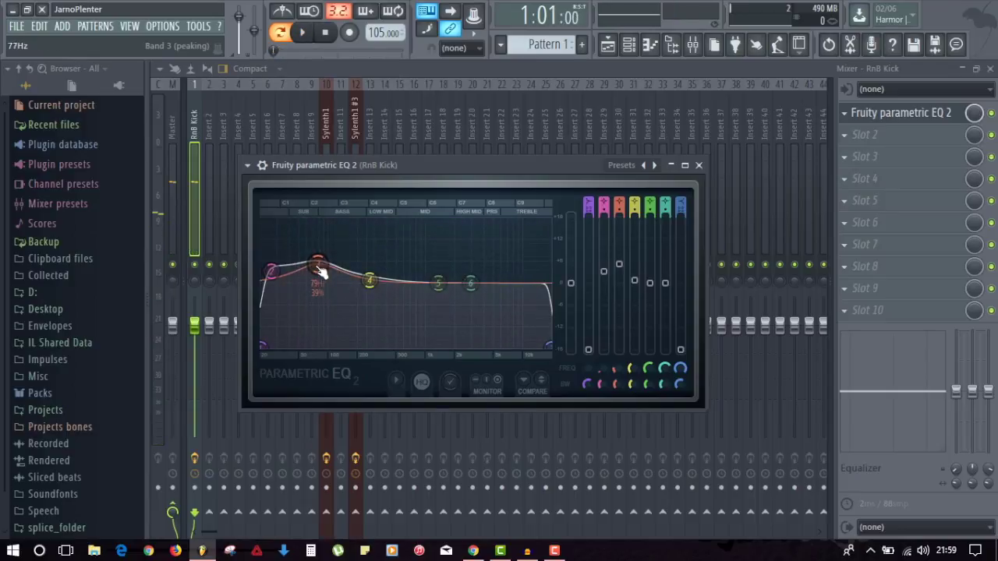
key(space)
key(space)
key(space)
key(space)
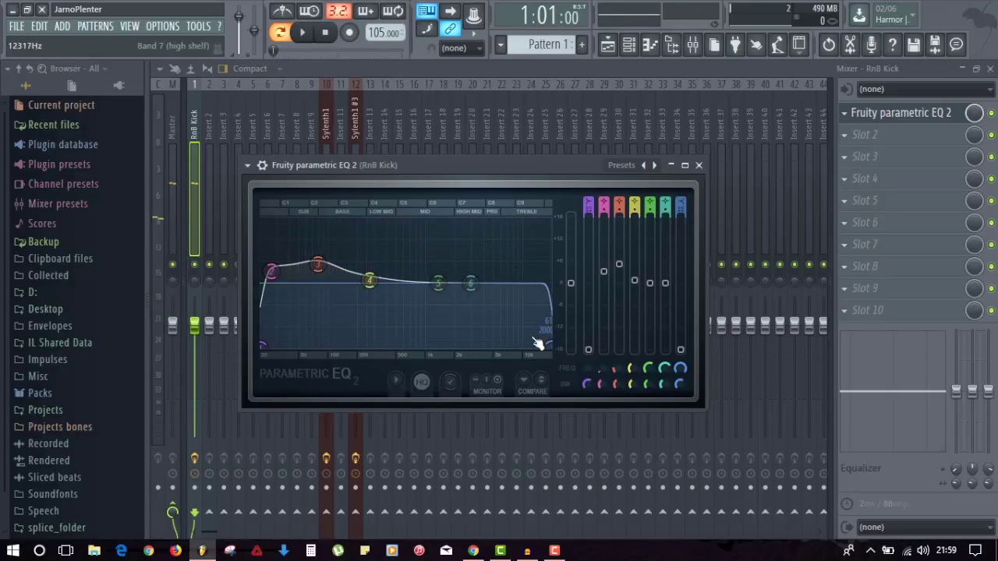
Lower band 7's cutoff to about 5 kHz, pull bands 5 and 6 down, audition the kick and close the EQ.
drag(551, 348, 494, 344)
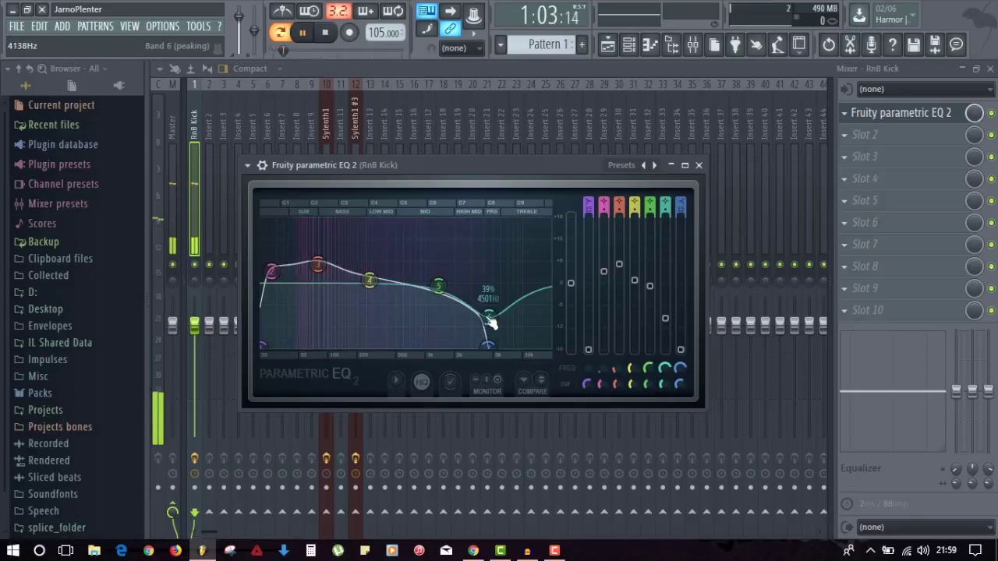
drag(439, 286, 428, 299)
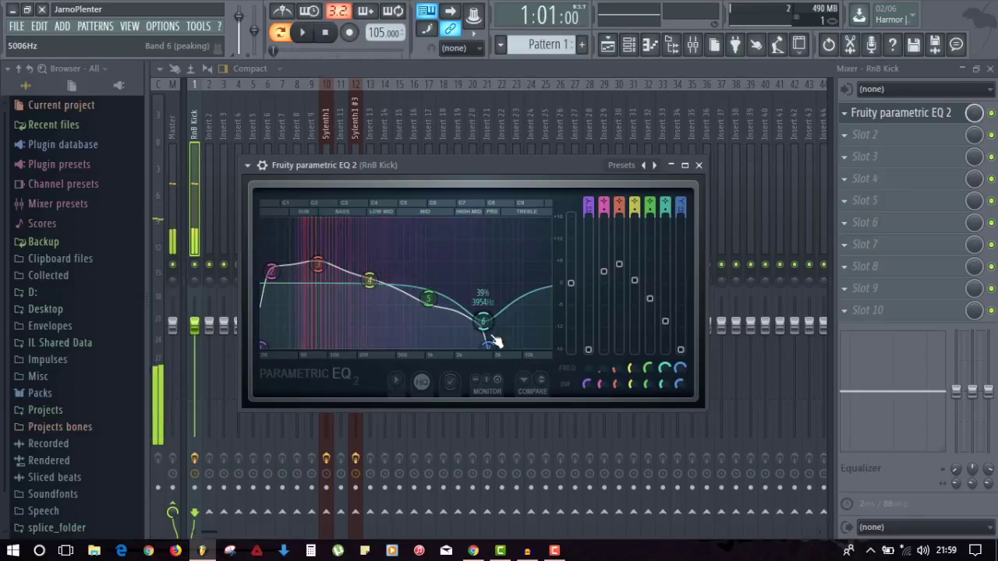
drag(483, 322, 488, 318)
mouse_move(427, 298)
mouse_down()
mouse_move(430, 285)
mouse_move(438, 299)
mouse_up()
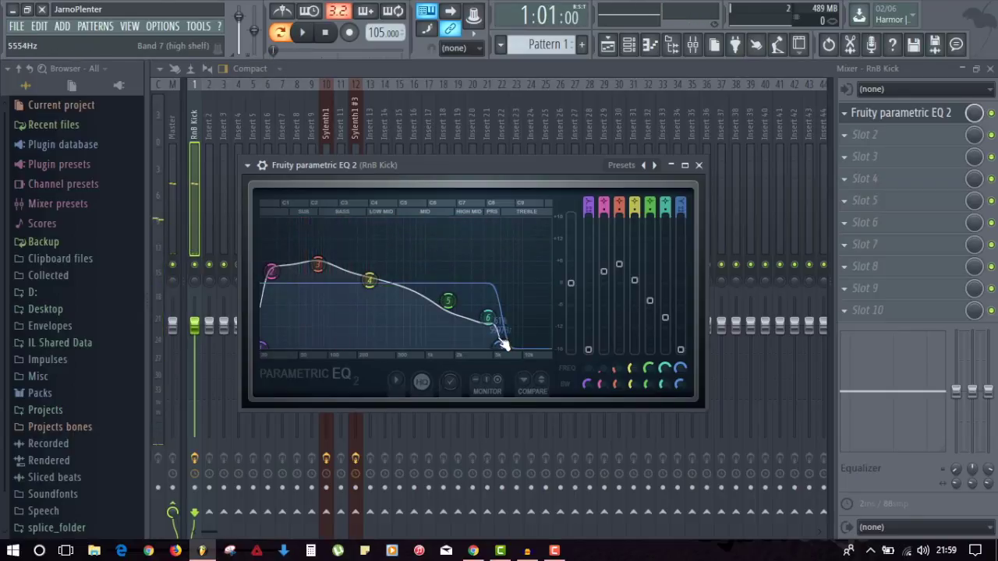
drag(499, 343, 499, 346)
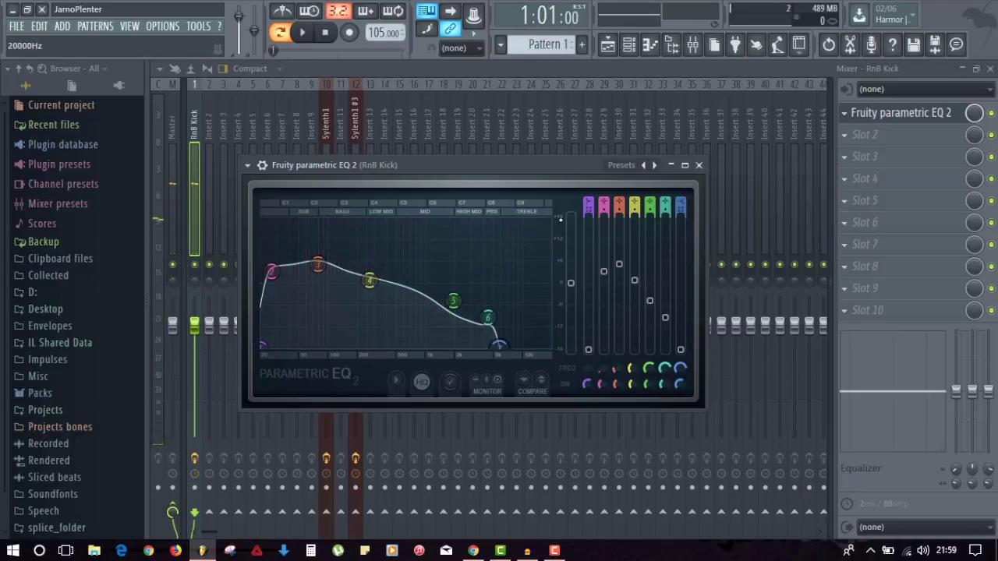
key(q)
key(q)
key(q)
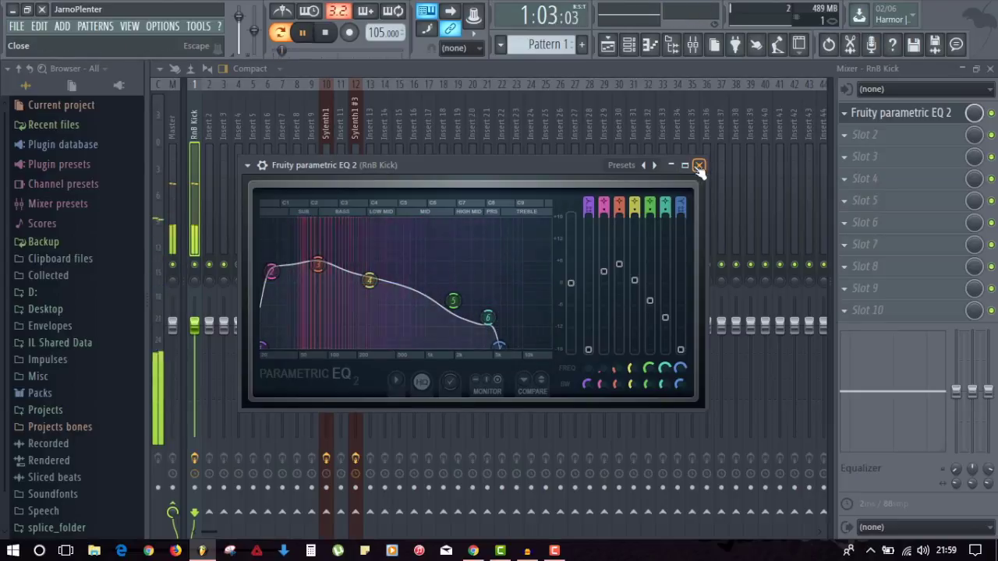
click(698, 166)
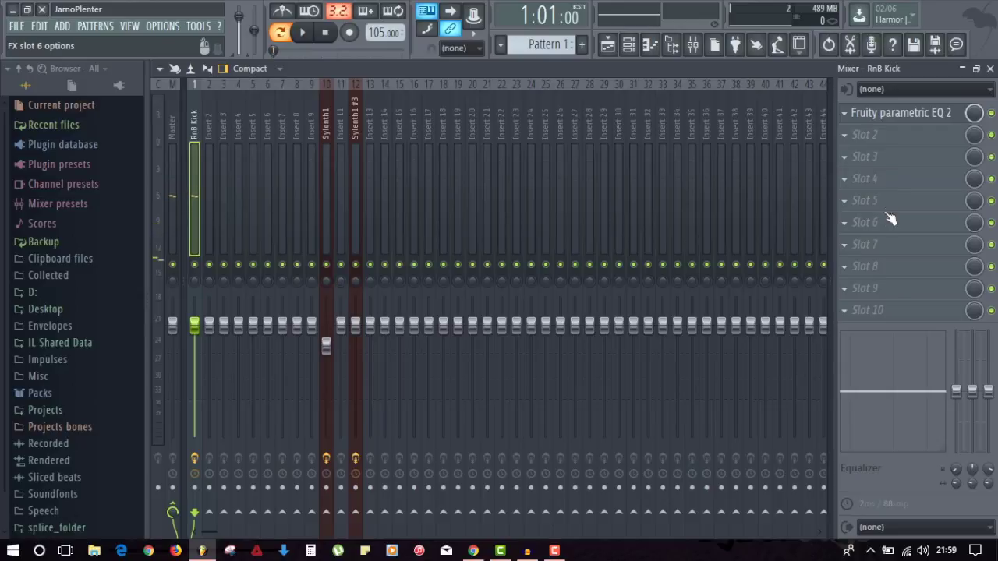
Add Fruity Compressor to slot 2 with the Light preset, at -12.0 dB threshold, 4.0:1 ratio and 2.1 dB gain, and close it.
click(851, 135)
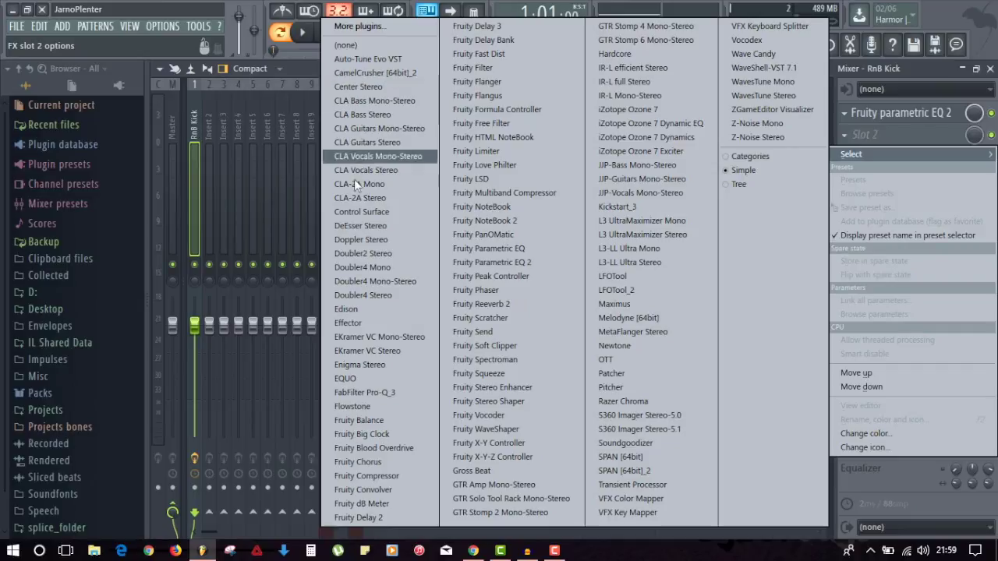
click(357, 476)
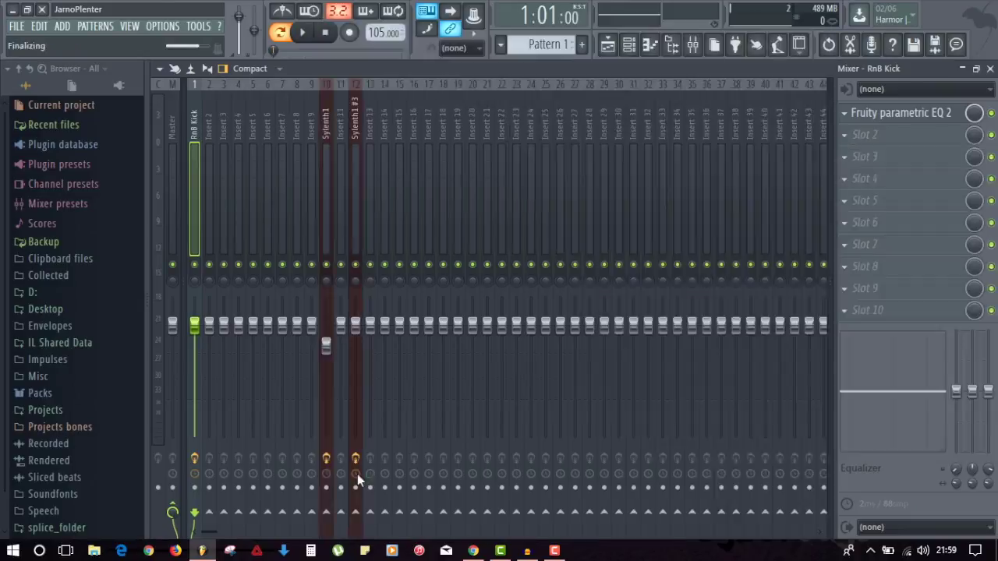
click(273, 232)
mouse_move(273, 248)
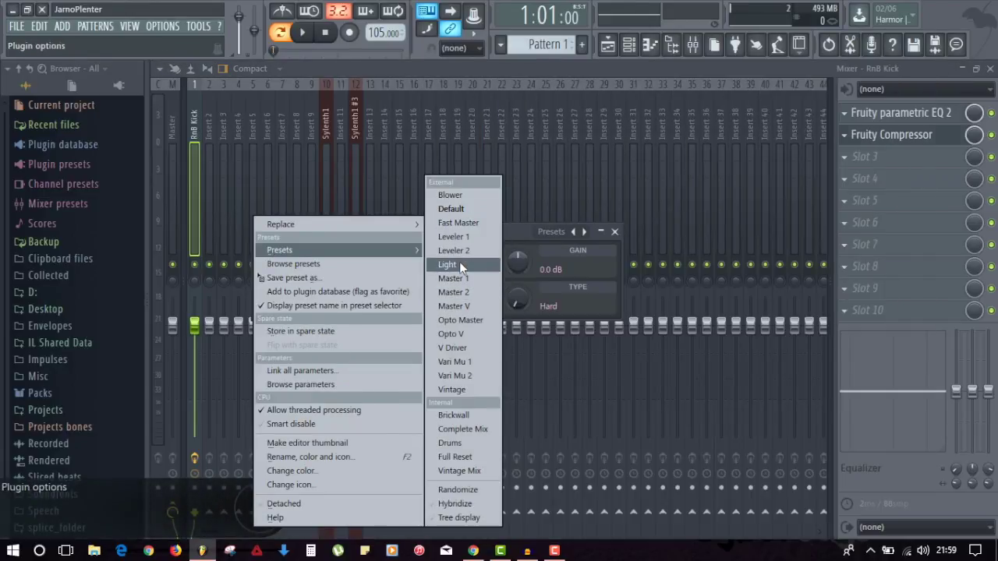
click(448, 264)
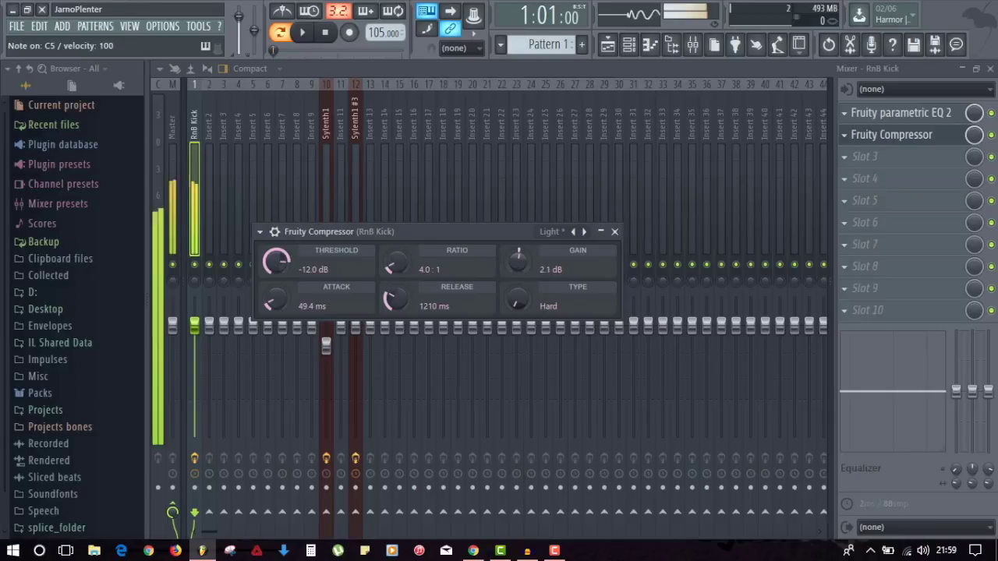
click(614, 232)
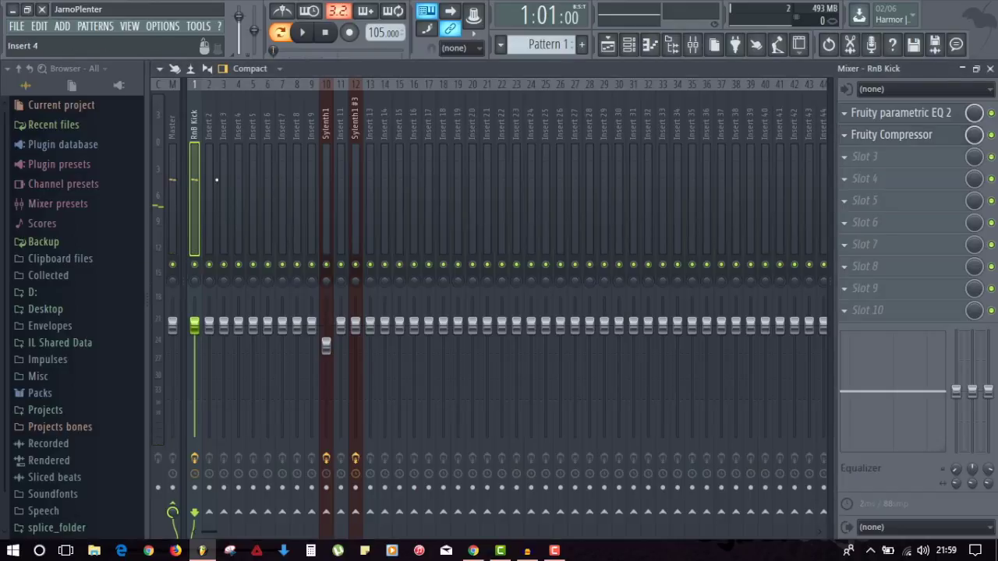
Lower the RnB Kick mixer track's volume fader slightly while auditioning the kick.
drag(194, 326, 195, 344)
key(q)
key(q)
key(q)
key(q)
key(q)
key(q)
key(q)
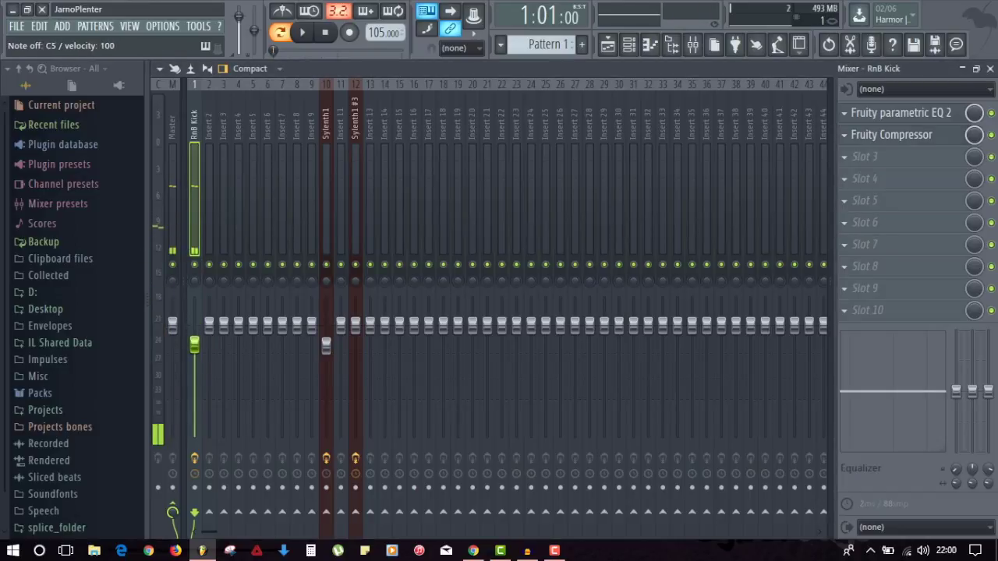
key(q)
drag(194, 345, 195, 343)
key(q)
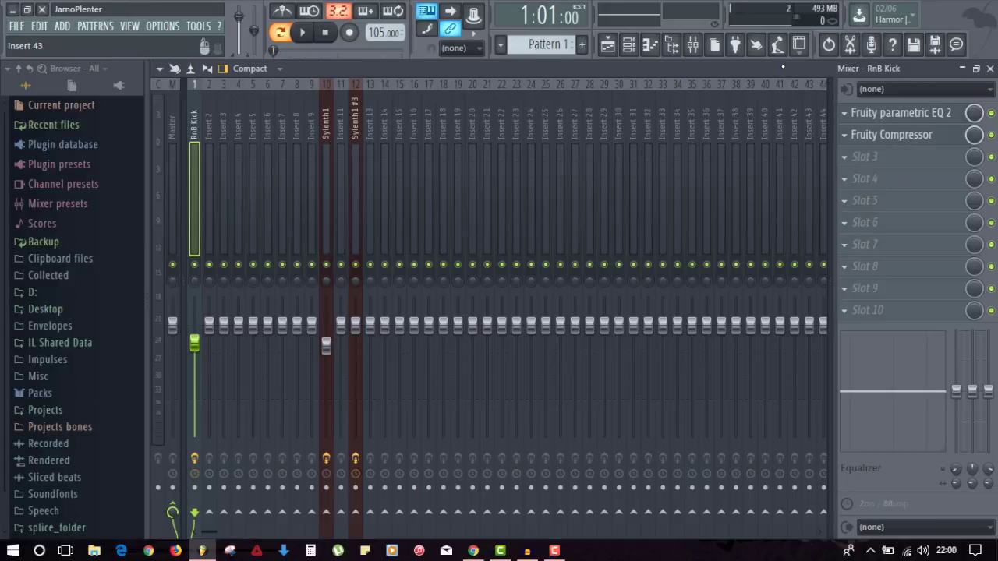
Load Fruity Peak Controller into effect slot 3 of the RnB Kick mixer track.
click(849, 162)
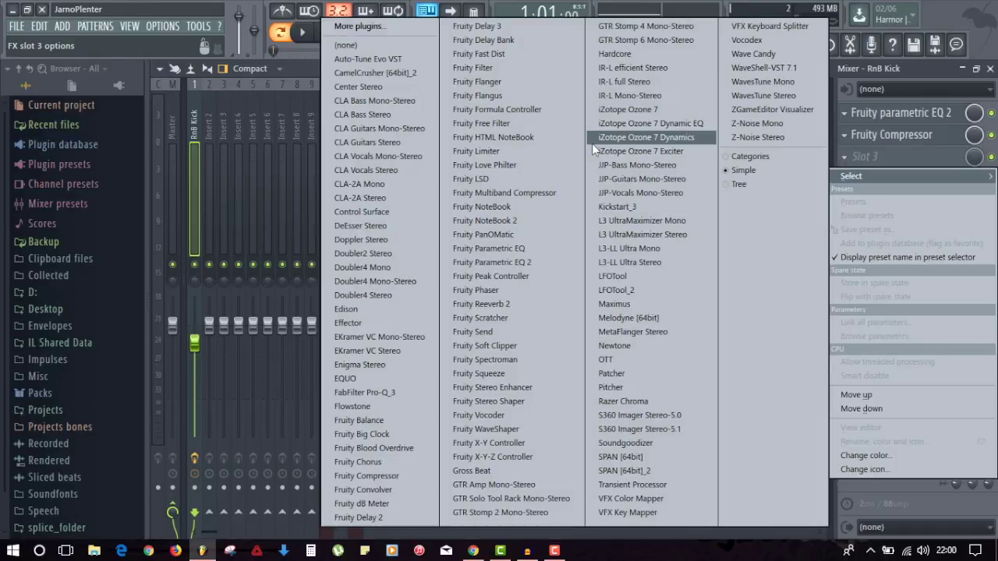
click(507, 276)
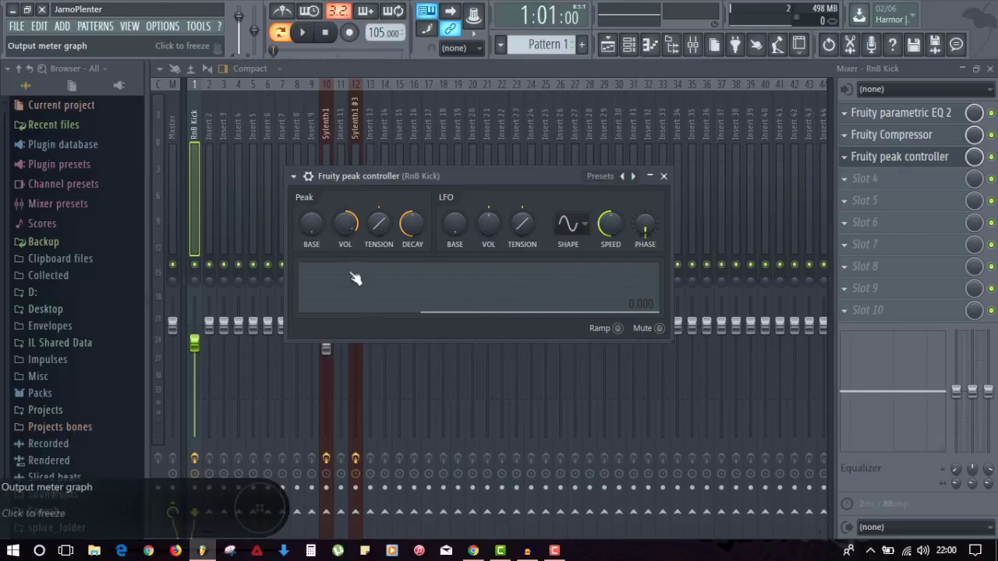
Raise the Peak base and LFO base of the RnB Kick's peak controller slightly, the LFO base to about 10%, and close it.
drag(311, 225, 311, 218)
drag(455, 224, 455, 224)
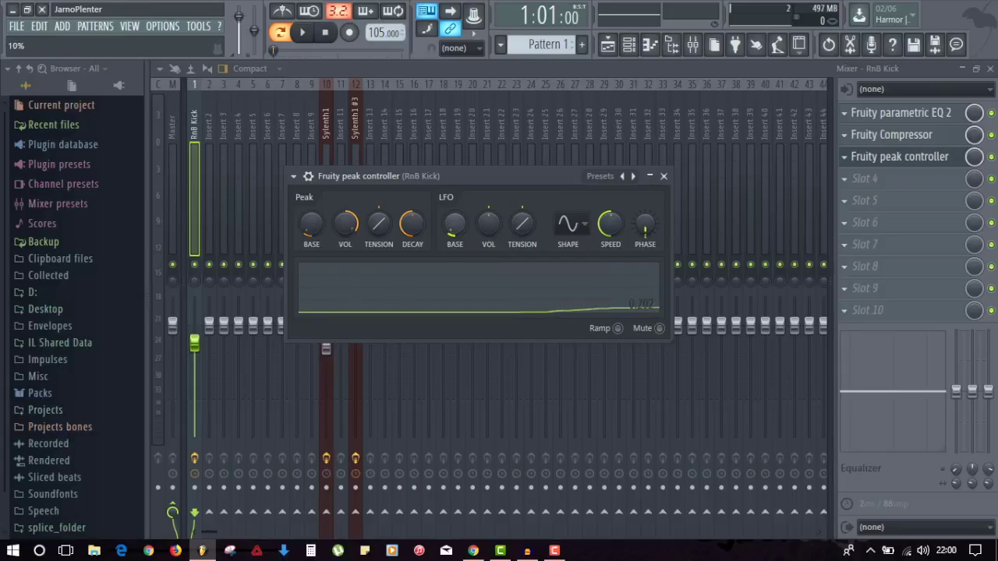
right_click(312, 226)
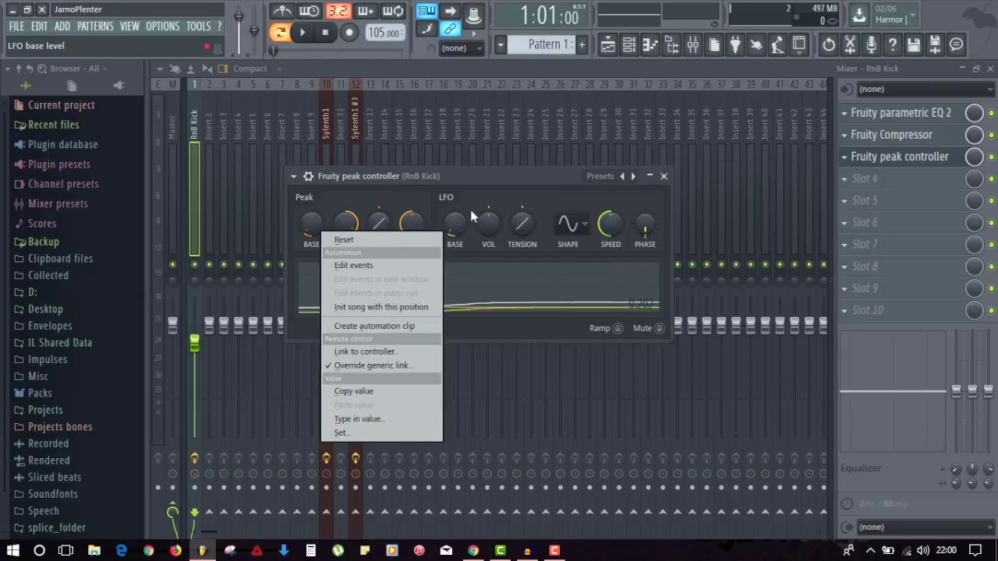
right_click(453, 217)
click(437, 177)
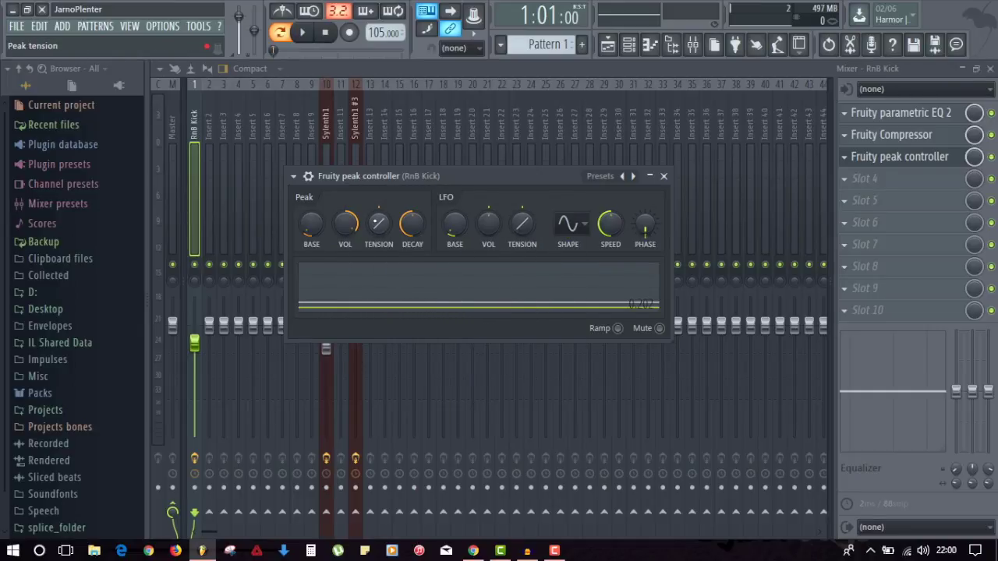
click(663, 177)
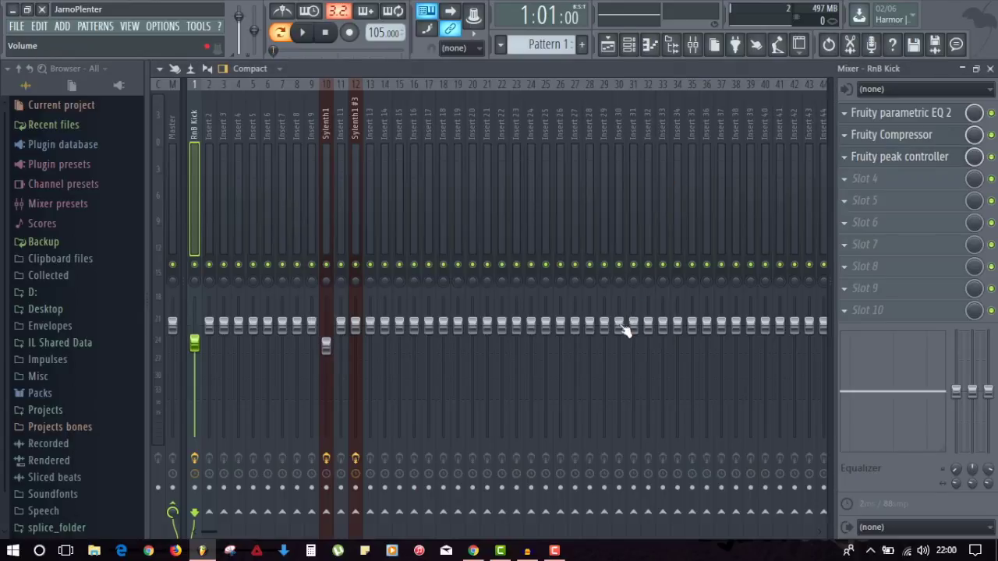
Load Fruity Balance into effect slot 4 of the Sylenth1 mixer track and open it.
click(325, 171)
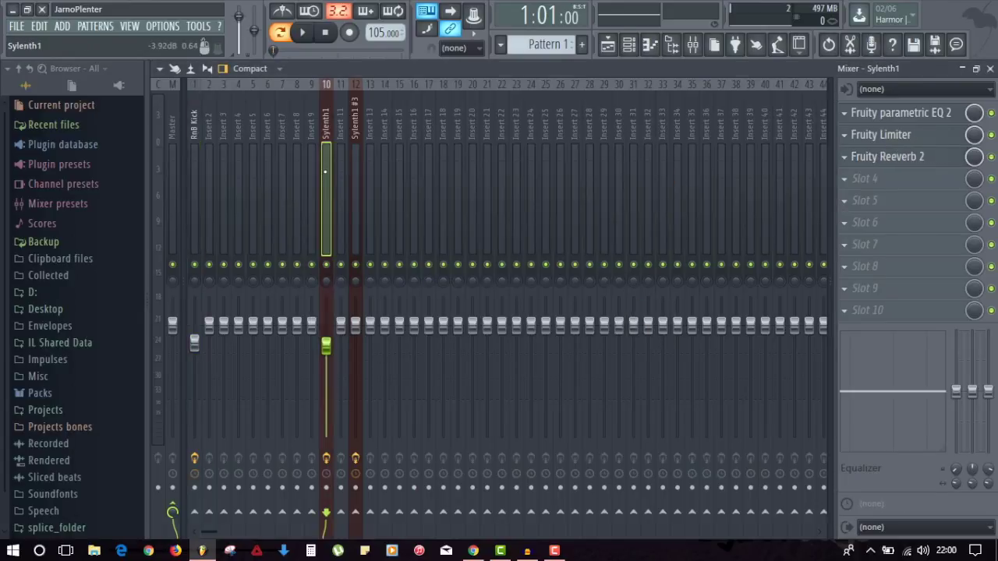
click(854, 179)
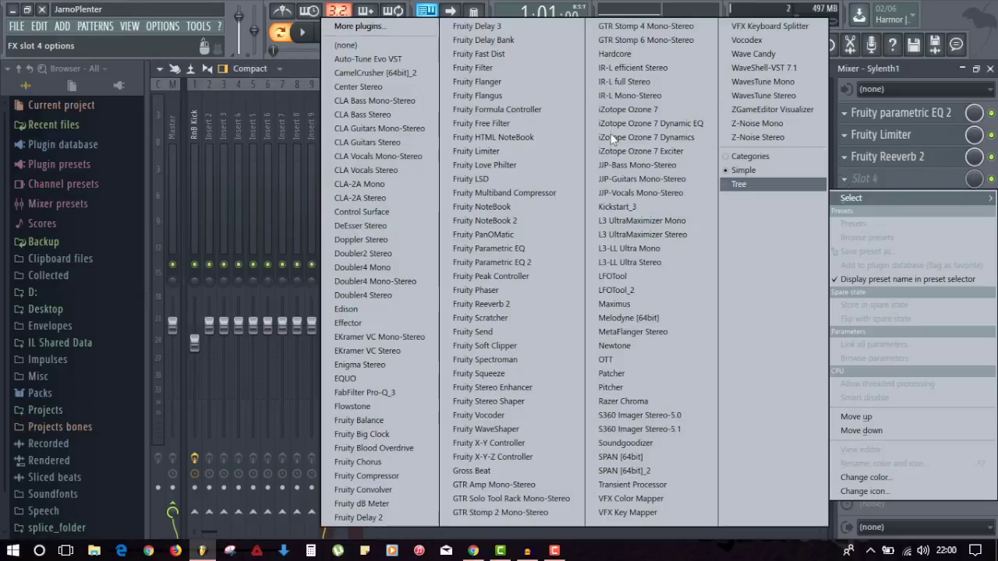
click(403, 420)
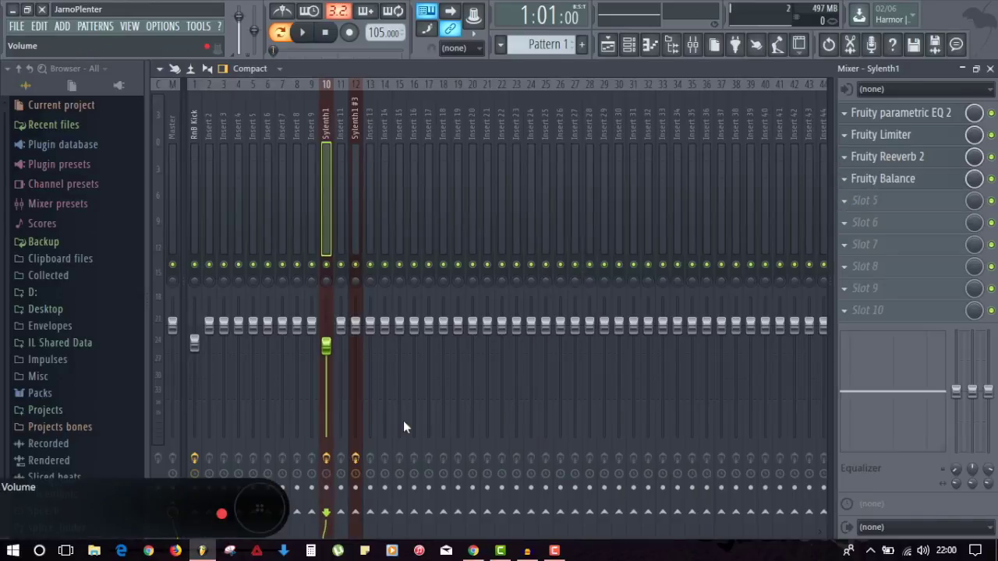
click(853, 179)
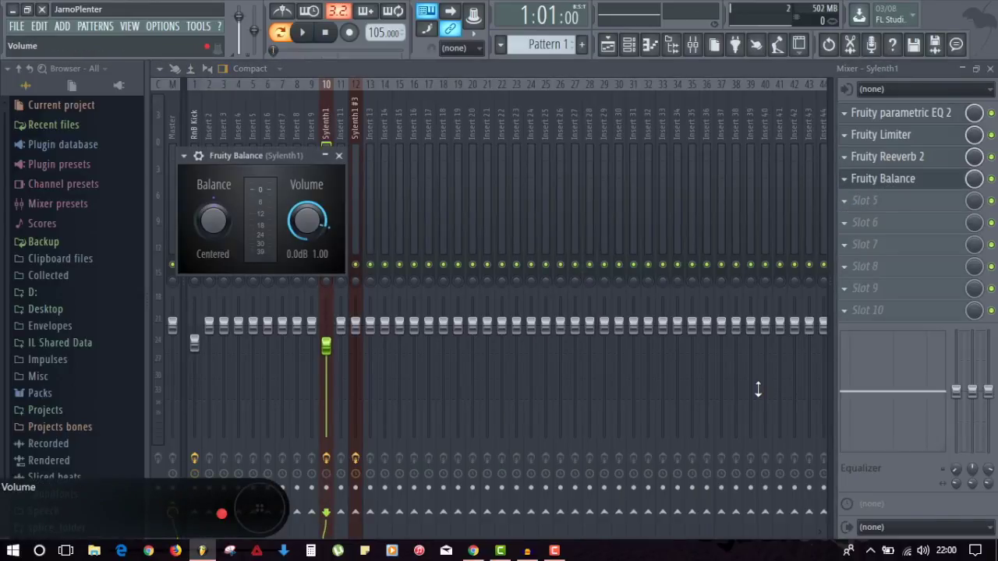
Link the Fruity Balance volume to Peak ctrl - Peak+LFO with the Inverted mapping formula, accept, and close the plugin.
right_click(306, 223)
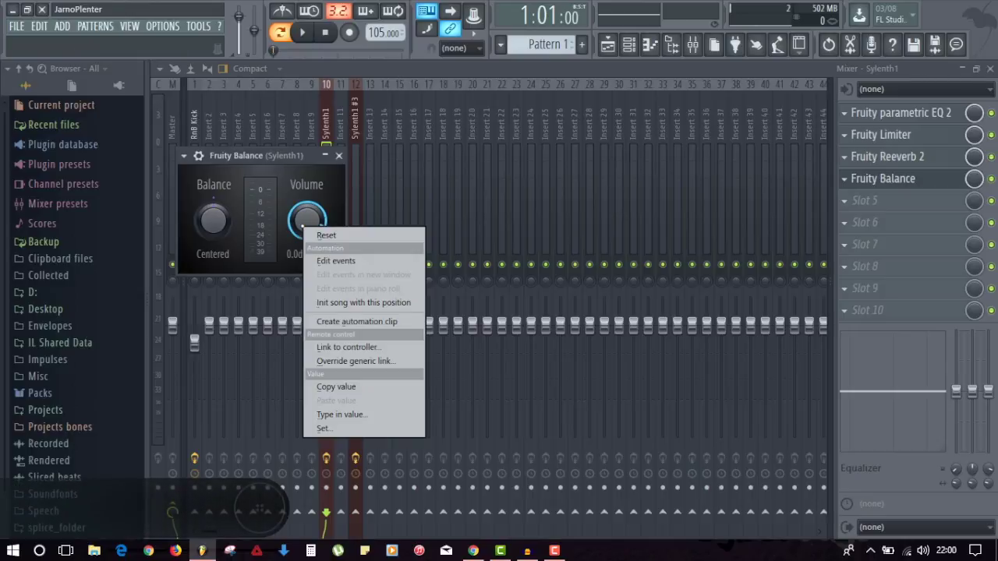
click(351, 346)
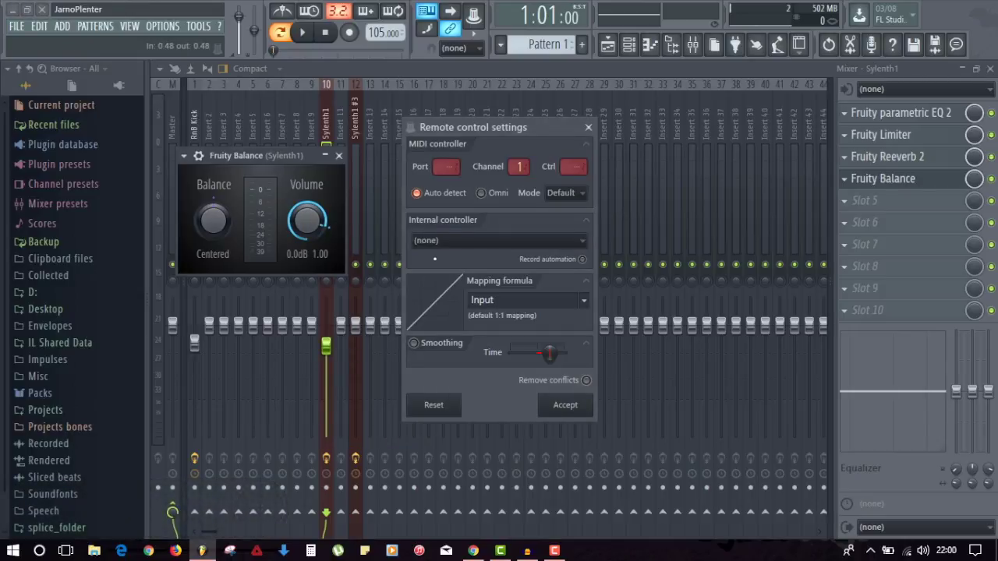
click(484, 243)
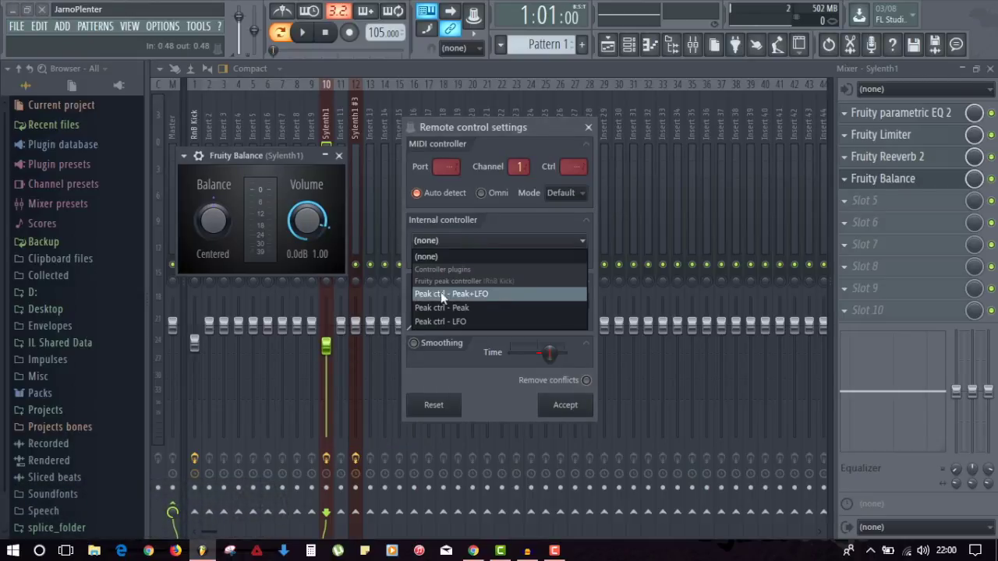
click(474, 294)
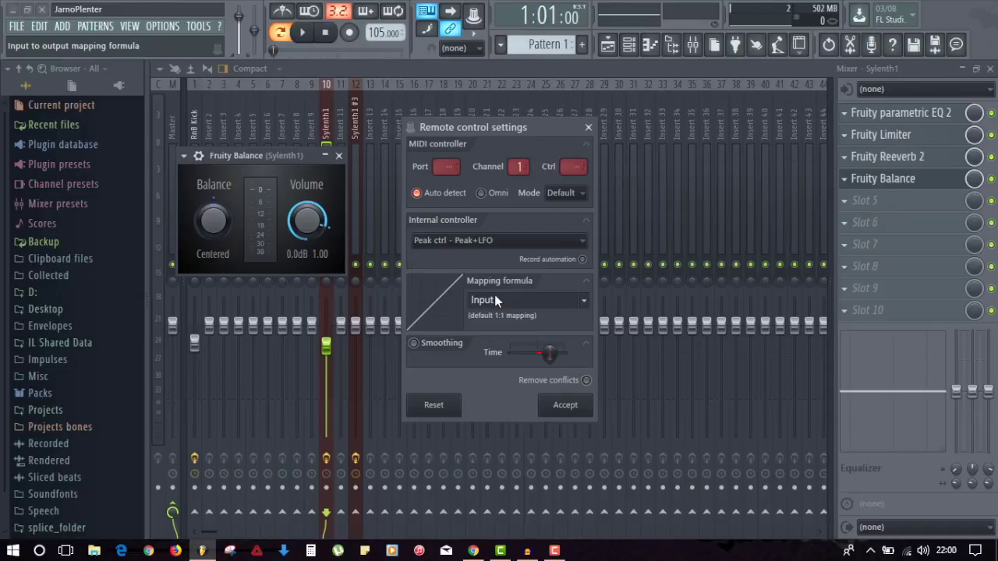
click(587, 302)
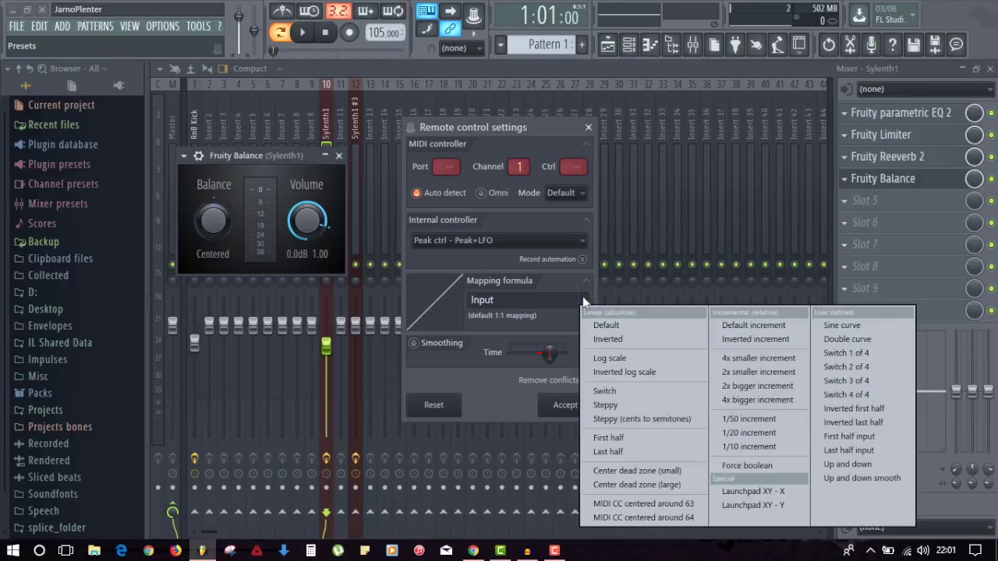
click(612, 343)
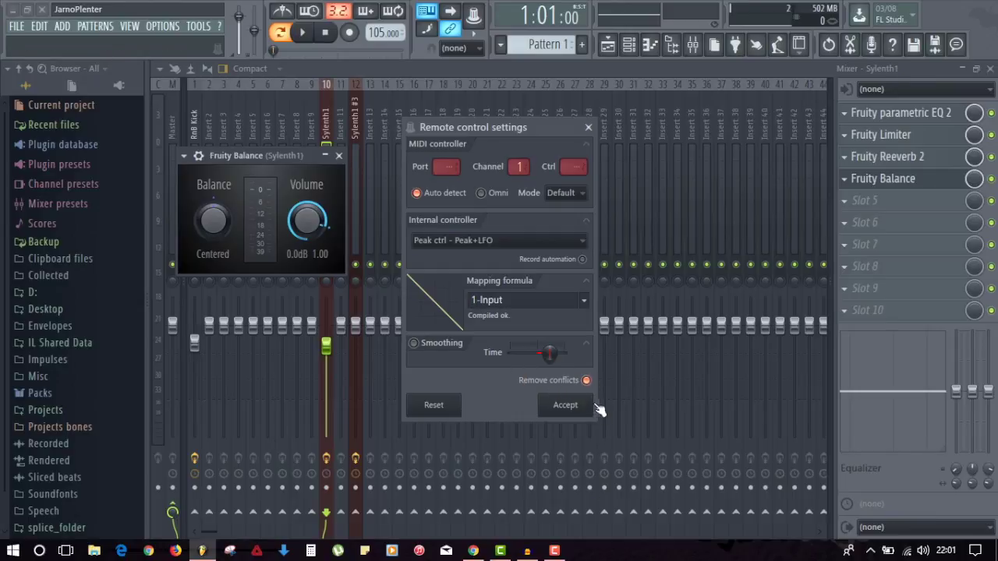
click(562, 409)
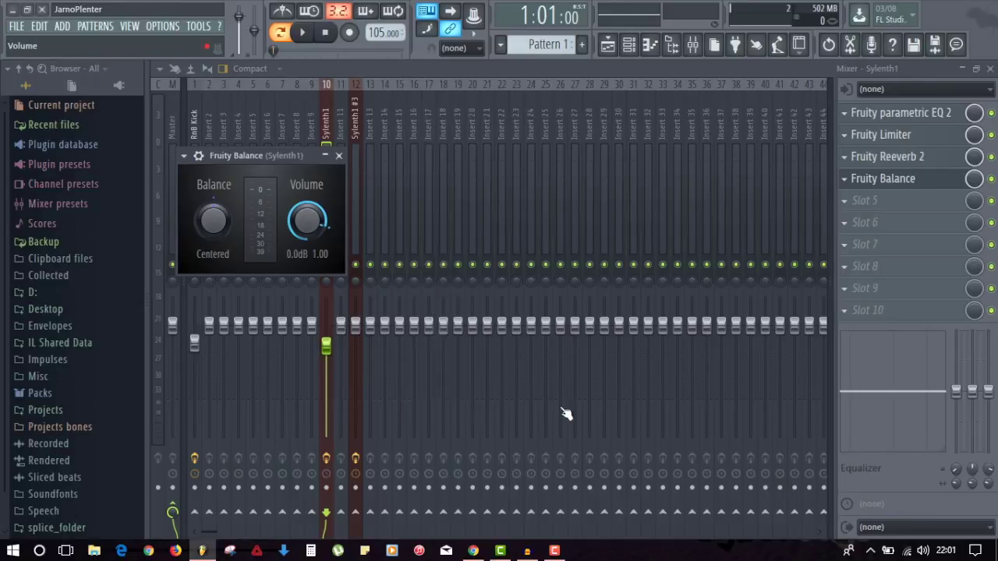
click(338, 155)
Load Fruity Balance into effect slot 2 of the Sylenth1 #3 mixer track and open it.
click(356, 172)
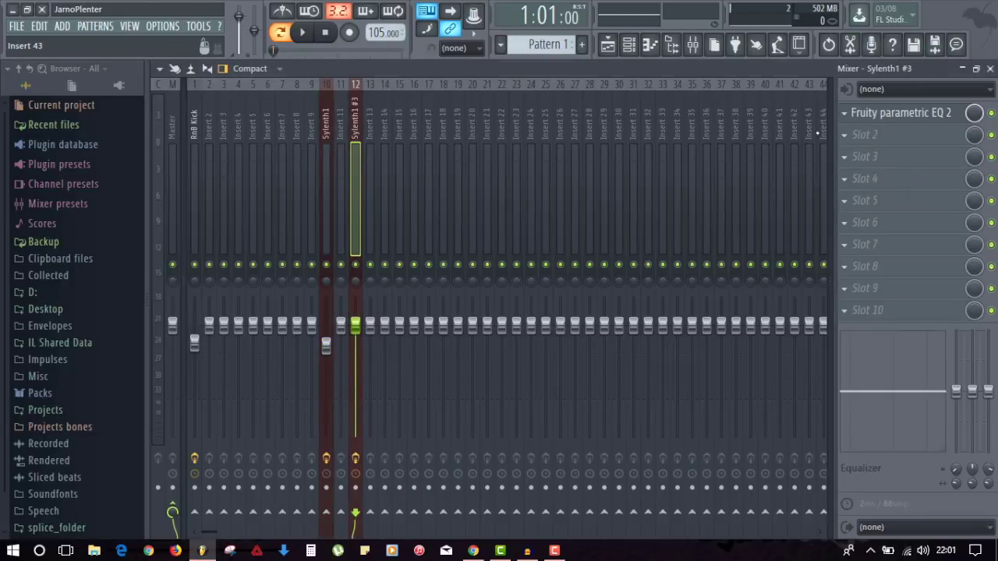
click(855, 137)
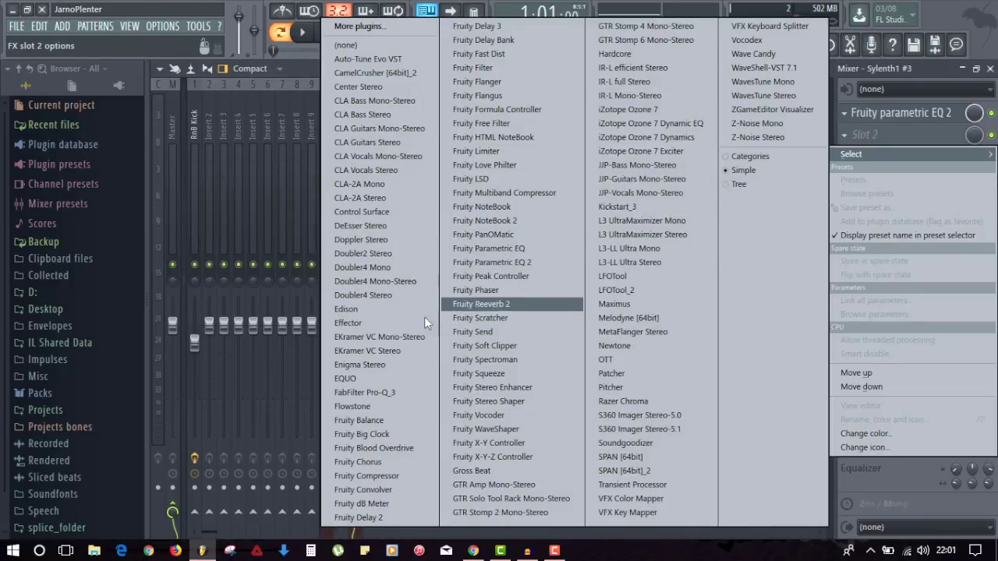
click(406, 422)
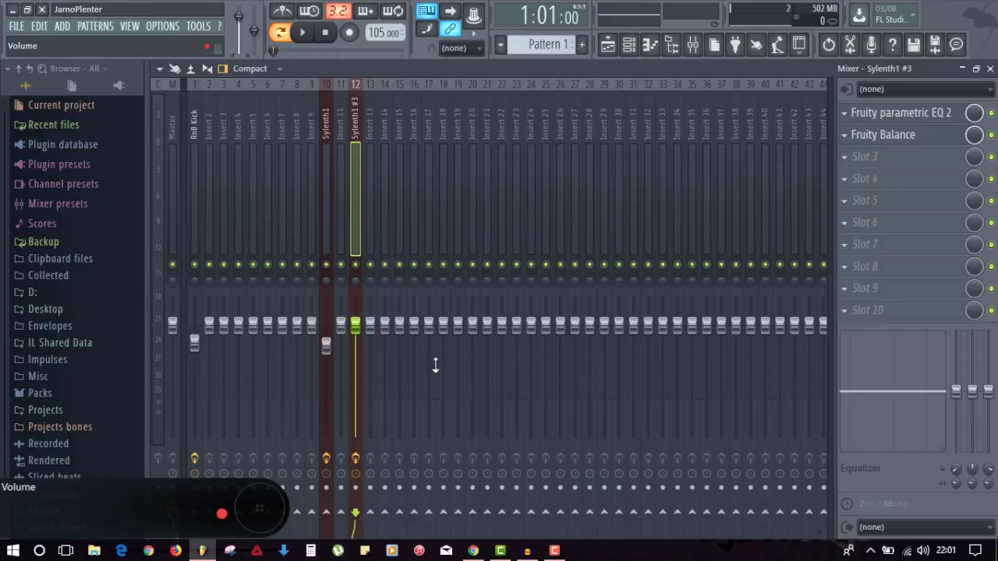
click(881, 134)
Link the Sylenth1 #3 balance volume to Peak ctrl - Peak+LFO with the Inverted mapping and Remove conflicts off, and close the plugin.
right_click(370, 290)
click(405, 408)
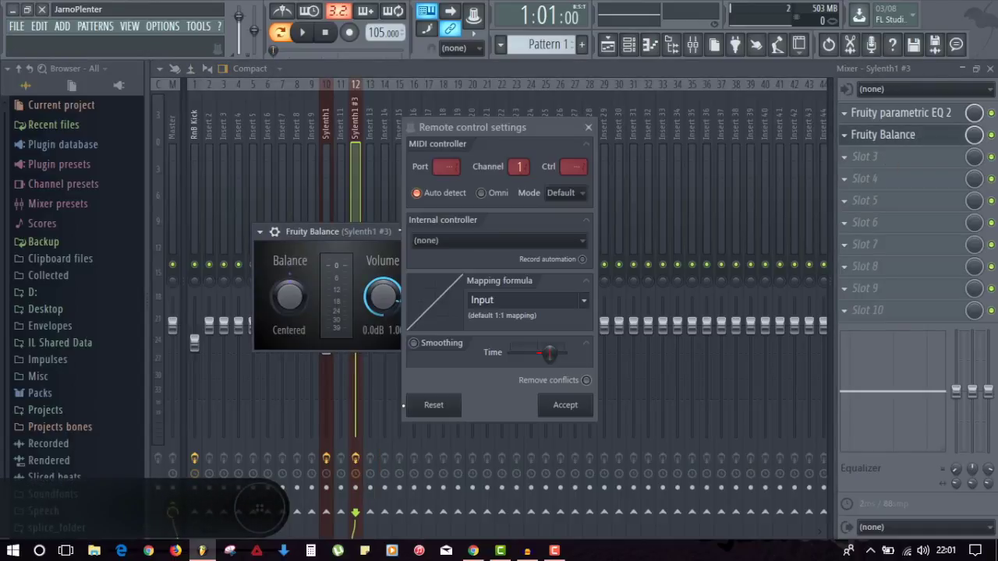
click(436, 243)
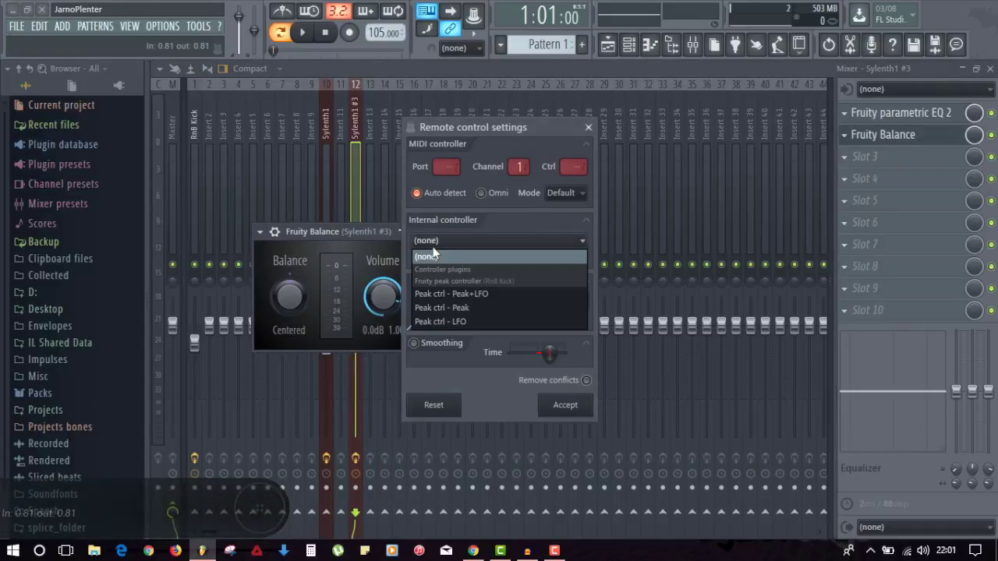
click(442, 294)
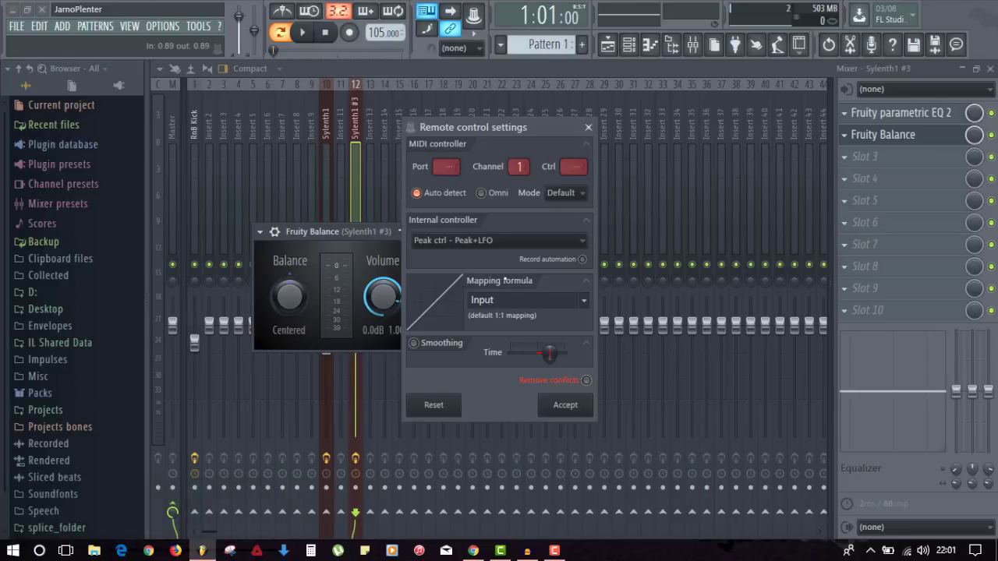
click(590, 304)
click(604, 340)
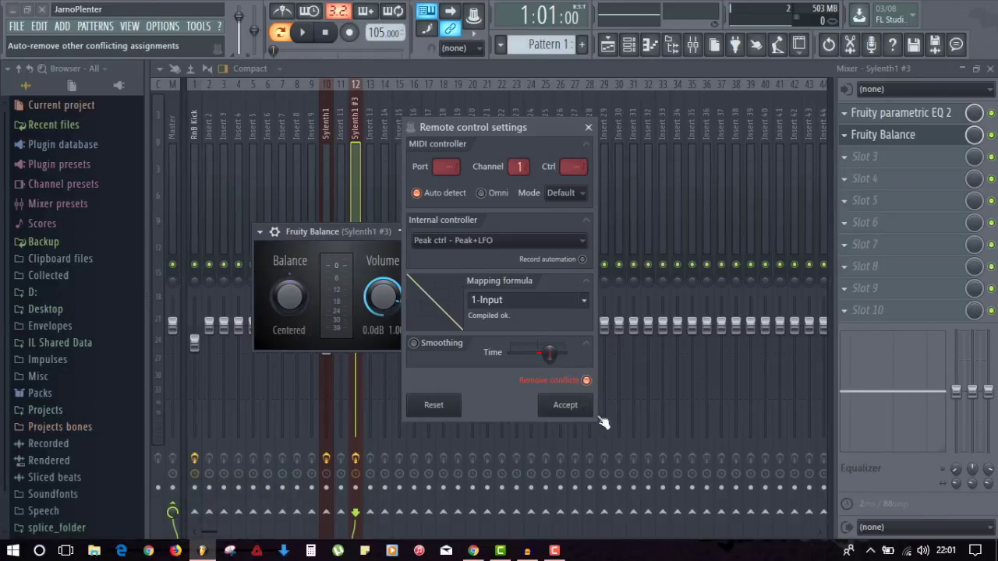
click(585, 380)
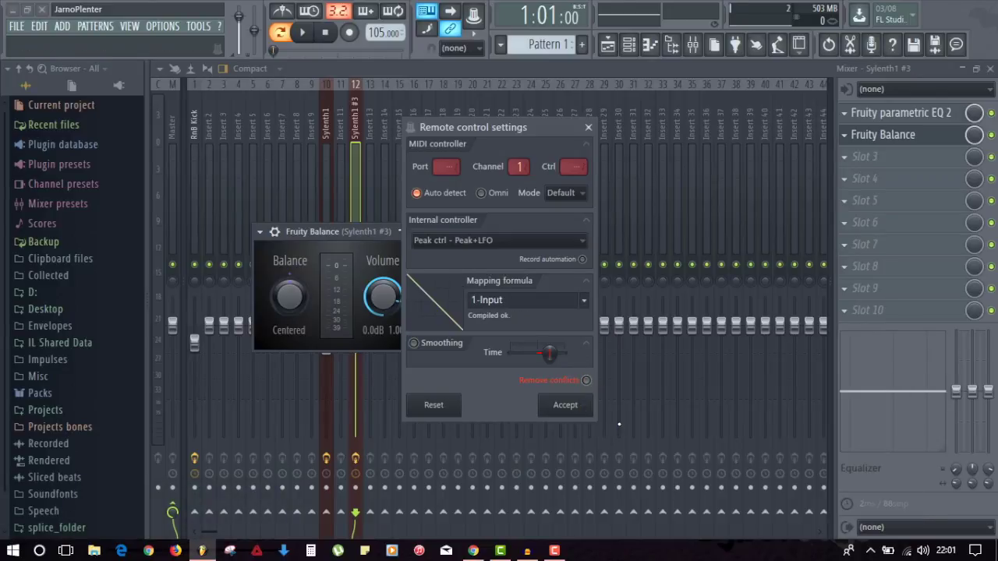
click(566, 405)
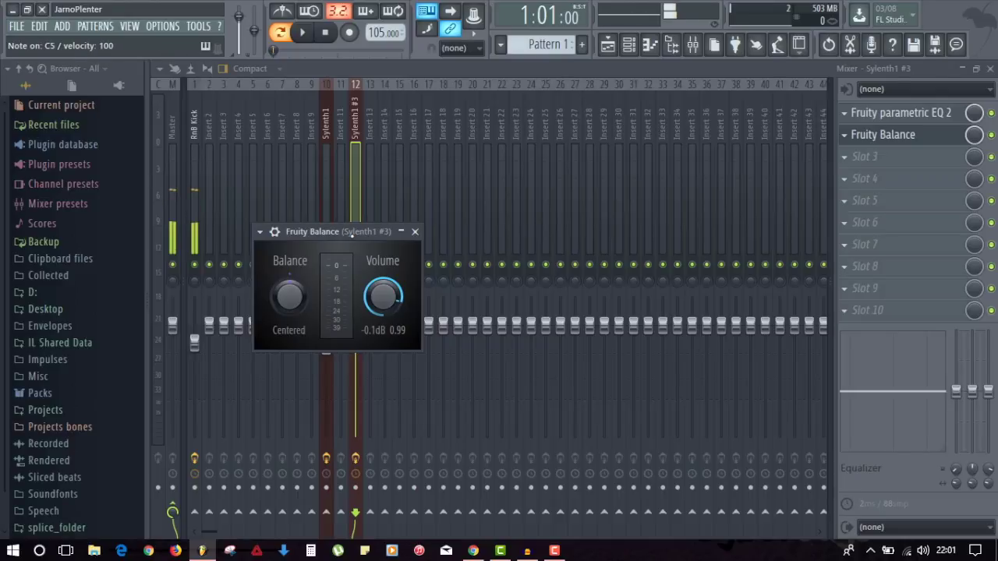
click(414, 231)
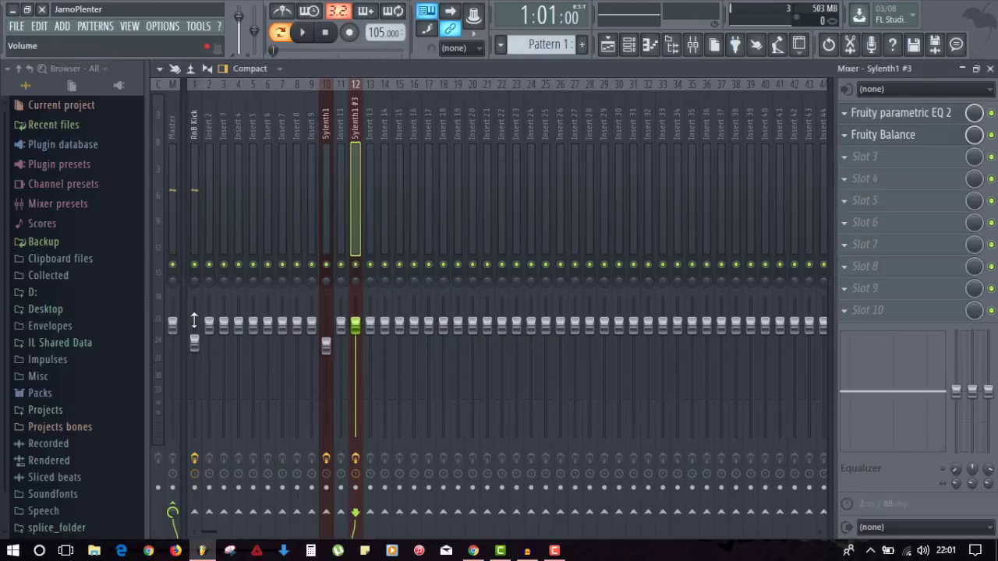
Reopen the RnB Kick's peak controller and the Sylenth1 #3 Fruity Balance, close the mixer, and place both windows over the playlist.
click(194, 195)
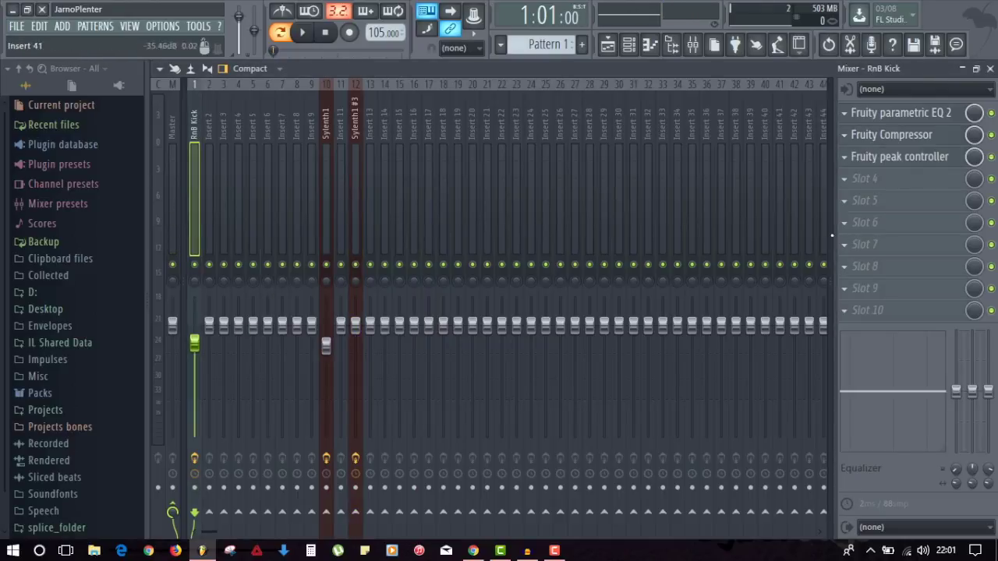
click(899, 159)
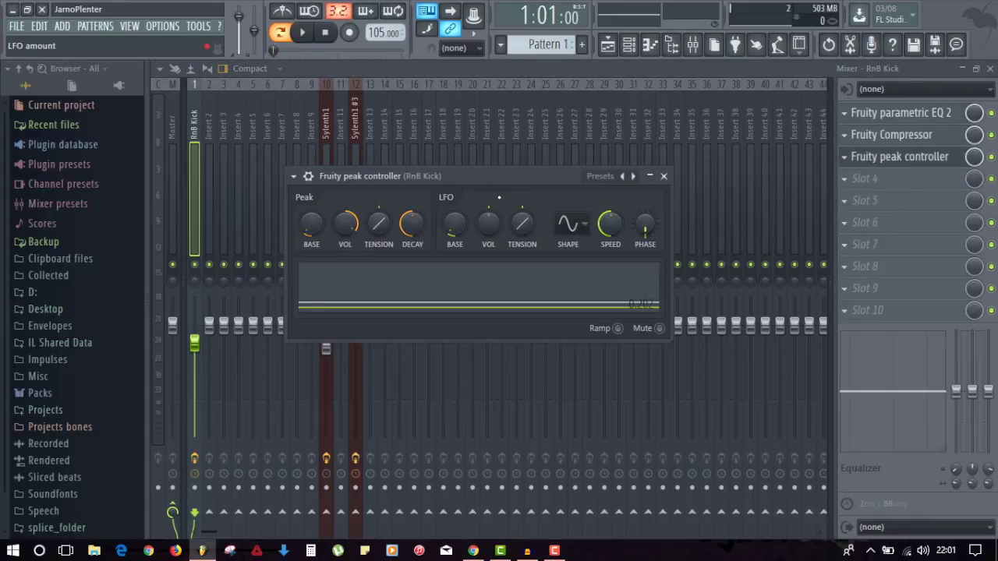
drag(495, 176, 402, 196)
click(590, 195)
click(355, 187)
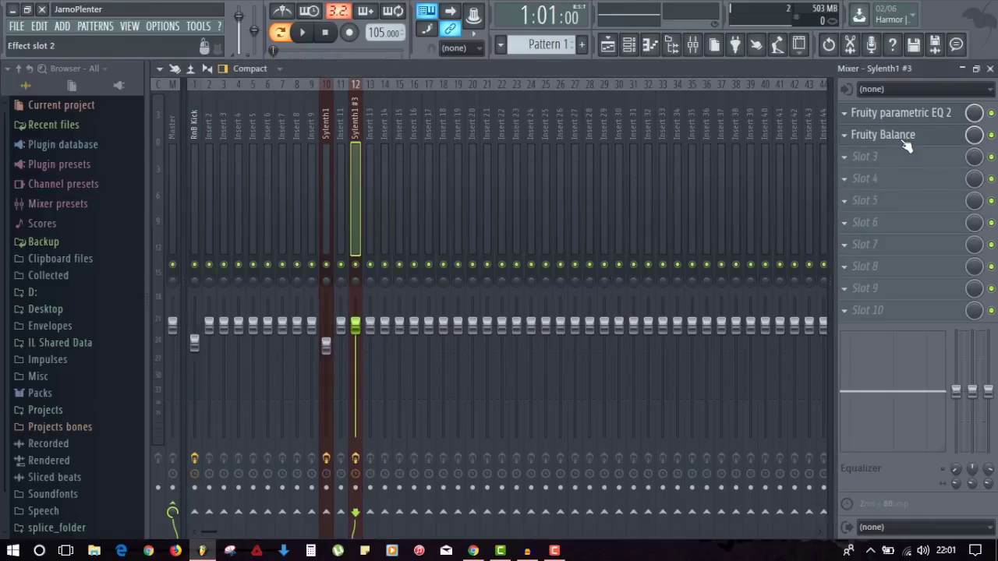
click(858, 135)
click(990, 68)
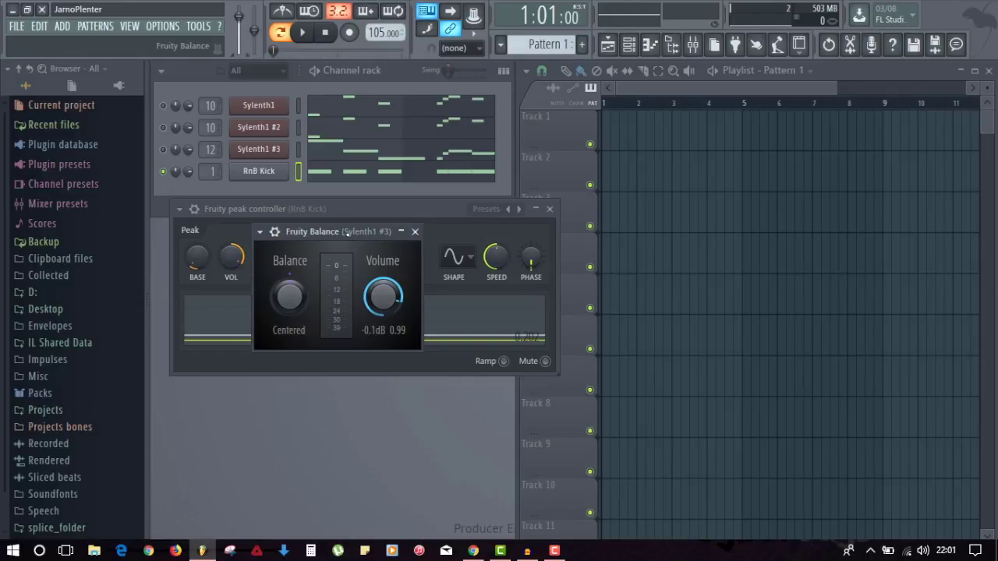
drag(347, 232, 777, 131)
drag(365, 209, 701, 291)
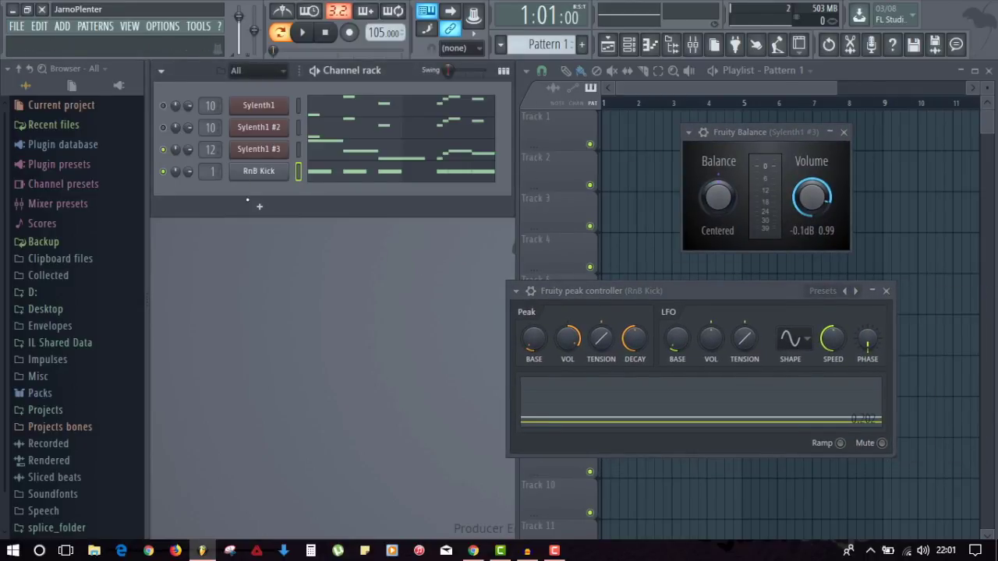
Enable Sylenth1 #3 alongside the RnB Kick, play the pattern and raise the peak controller's Peak tension.
click(162, 170)
key(space)
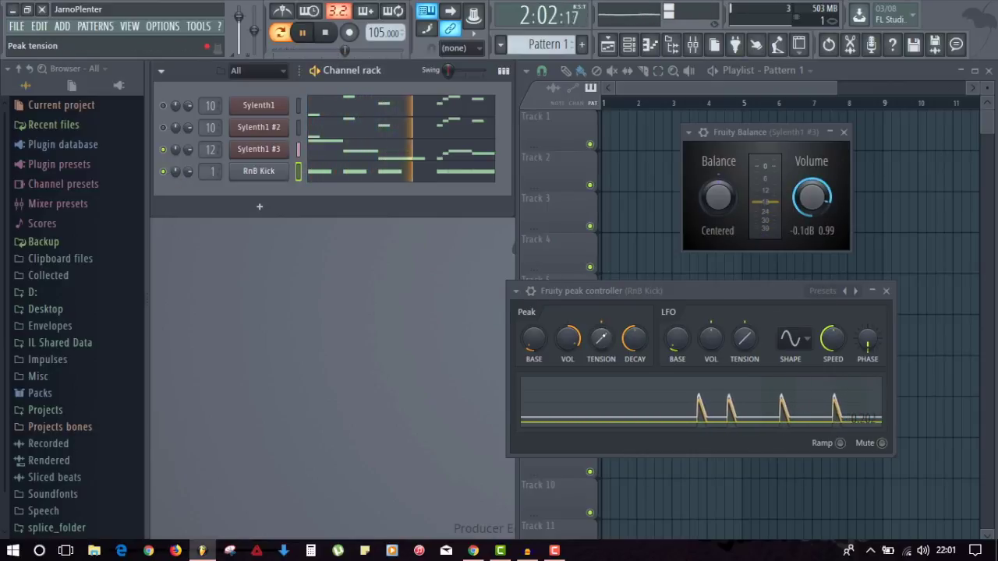
key(space)
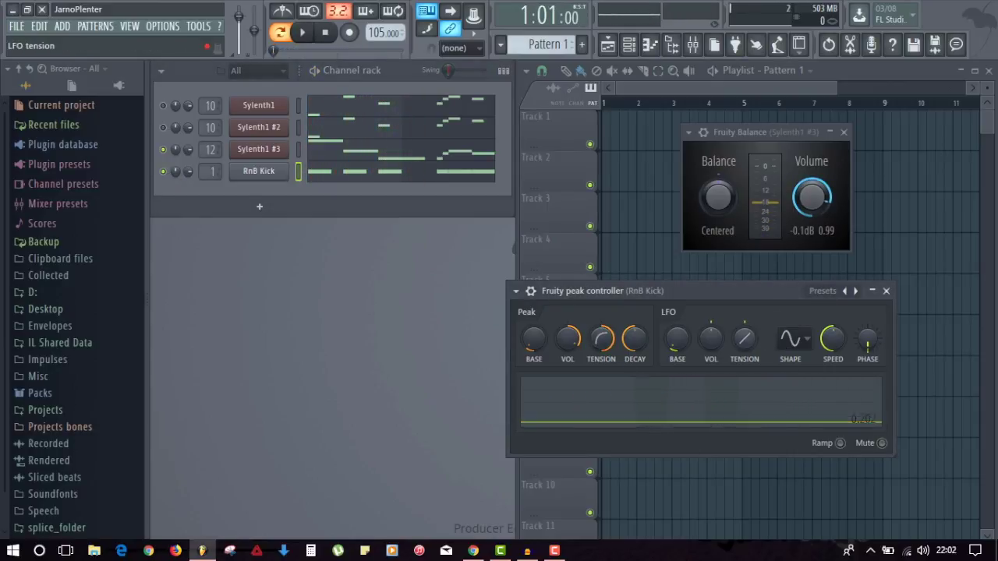
Raise the peak controller's LFO tension, audition the pattern, and turn the Peak tension down below centre.
drag(744, 337, 744, 308)
key(space)
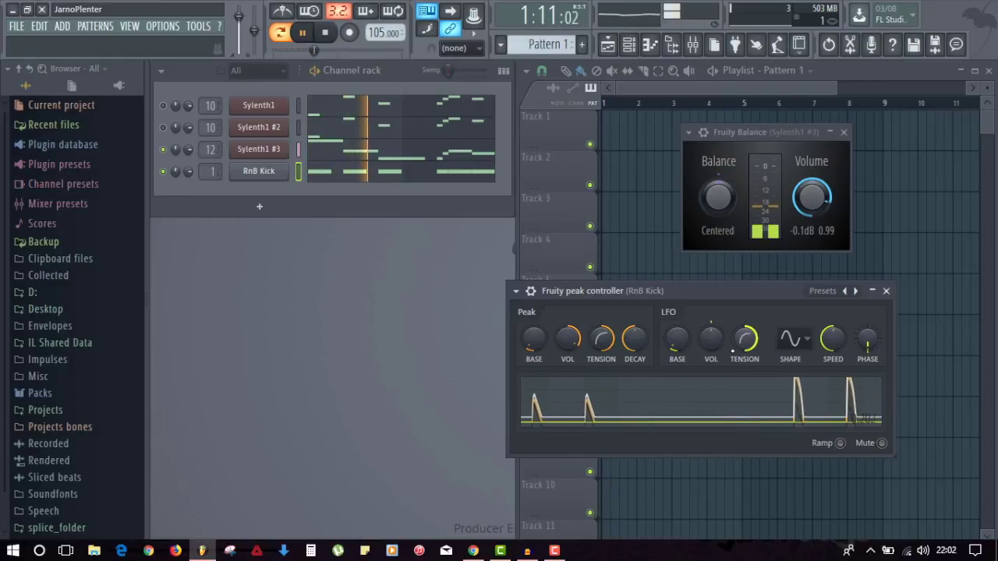
key(space)
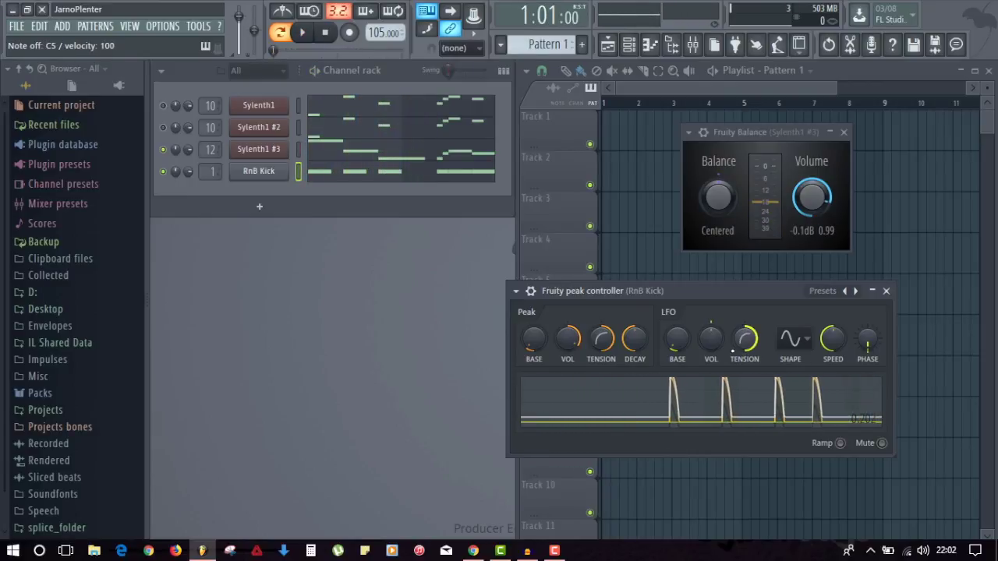
drag(603, 339, 603, 390)
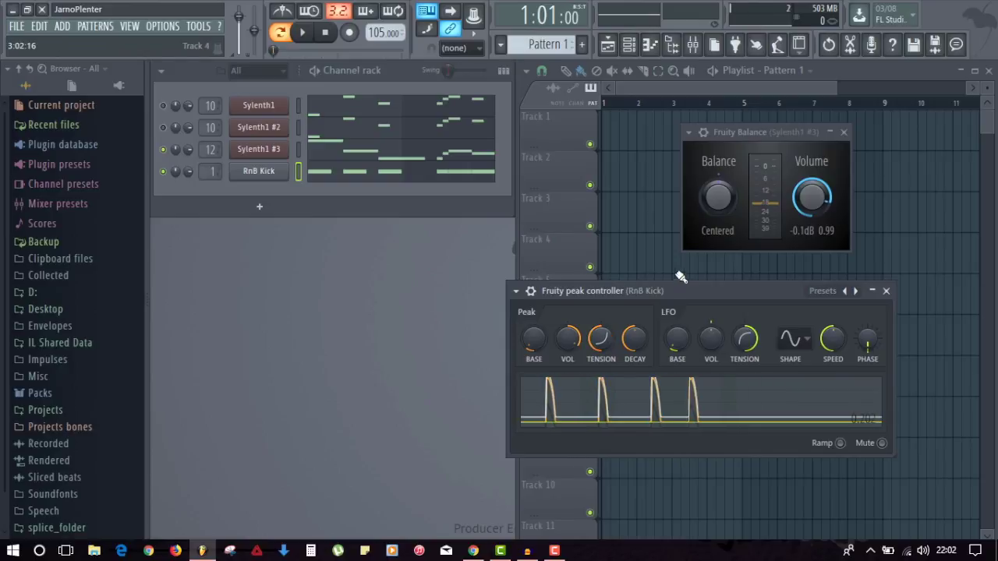
Try different Peak and LFO tension curves on the RnB Kick's peak controller while the pattern plays.
key(space)
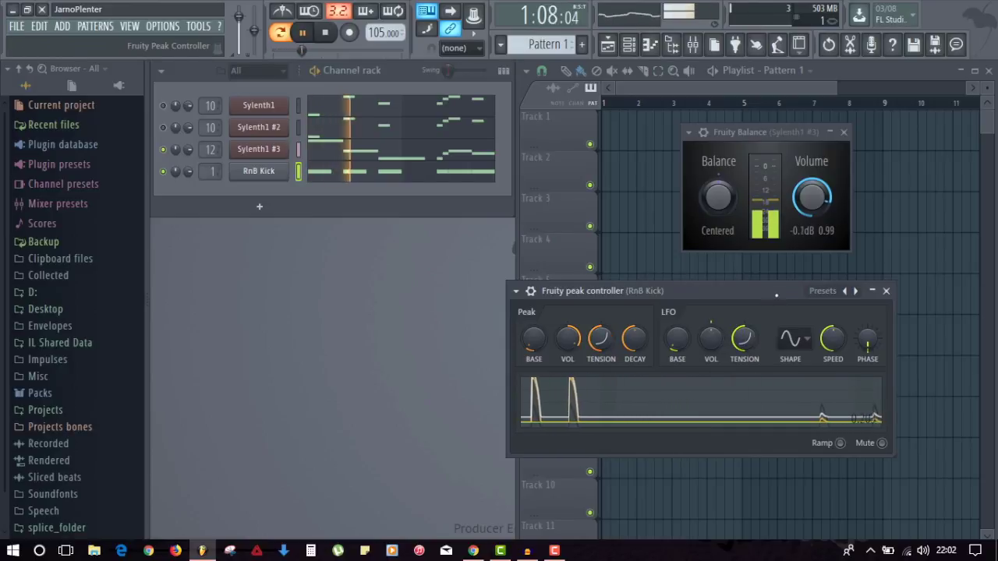
drag(746, 340, 746, 290)
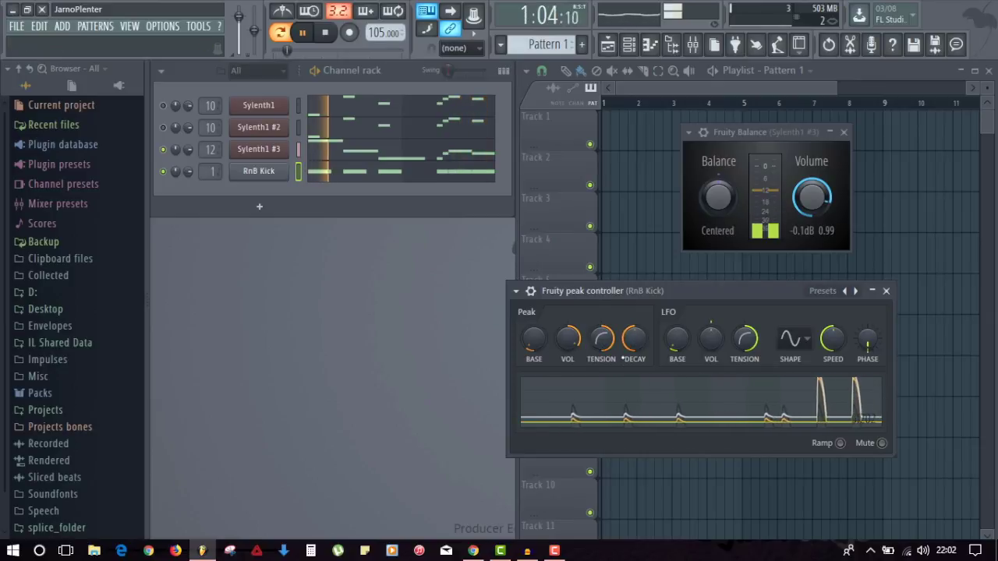
key(space)
Reset the Peak tension and LFO tension to centre, play the pattern and raise both tensions slightly.
right_click(601, 338)
click(616, 324)
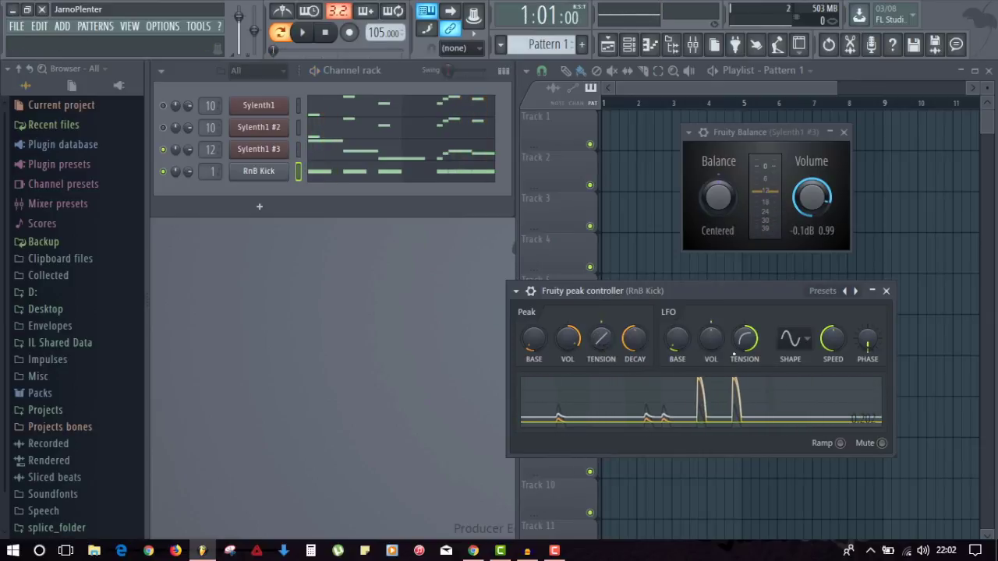
right_click(746, 338)
click(763, 324)
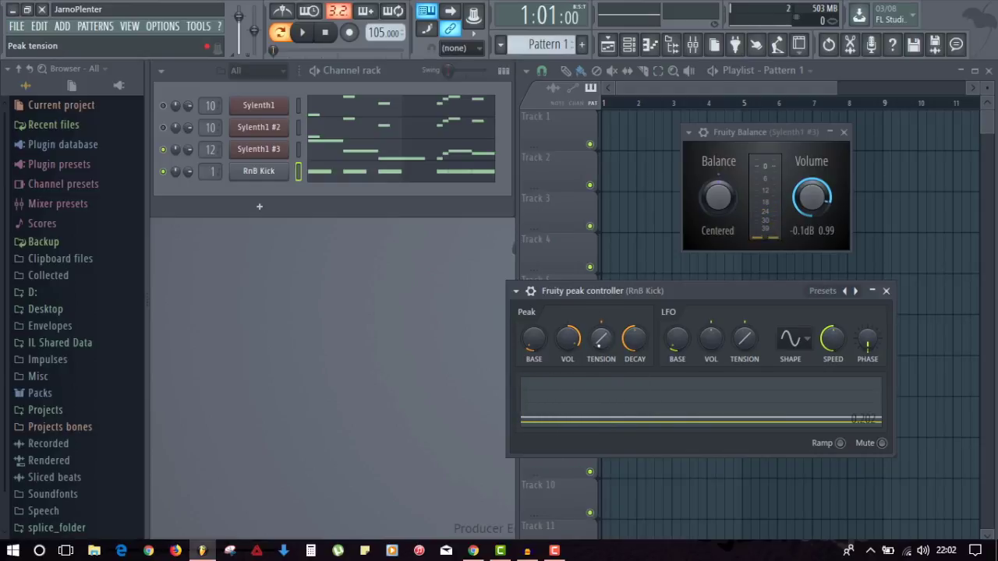
key(space)
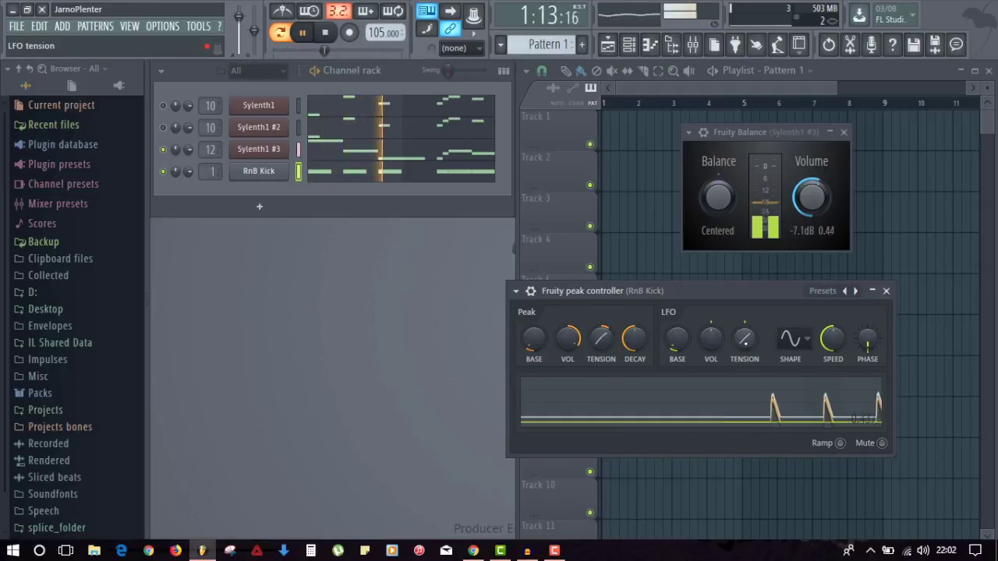
drag(745, 338, 745, 327)
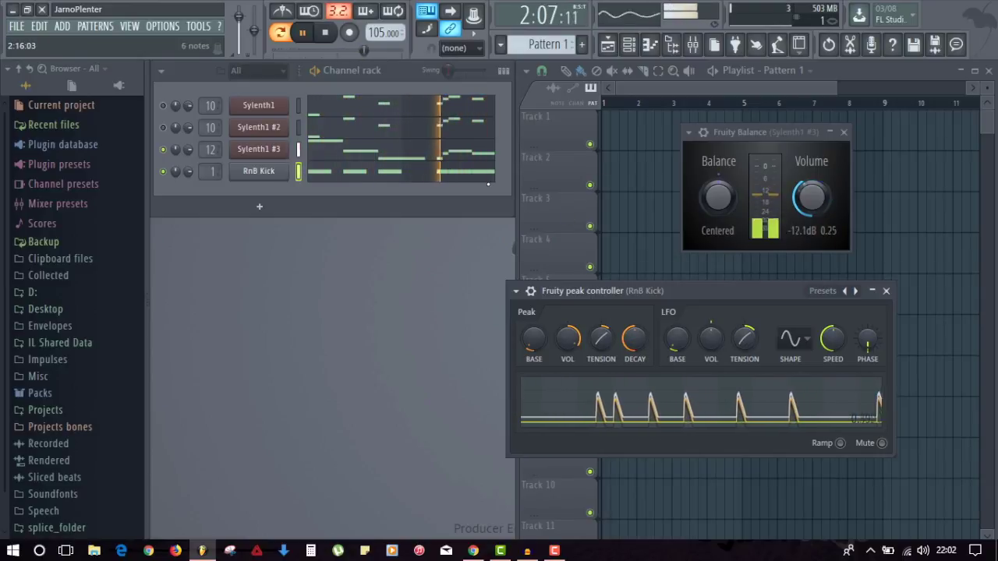
Delete the second-to-last C5 note from the RnB Kick's pattern, extend the note before it to 0:06:00, and close the piano roll.
click(441, 174)
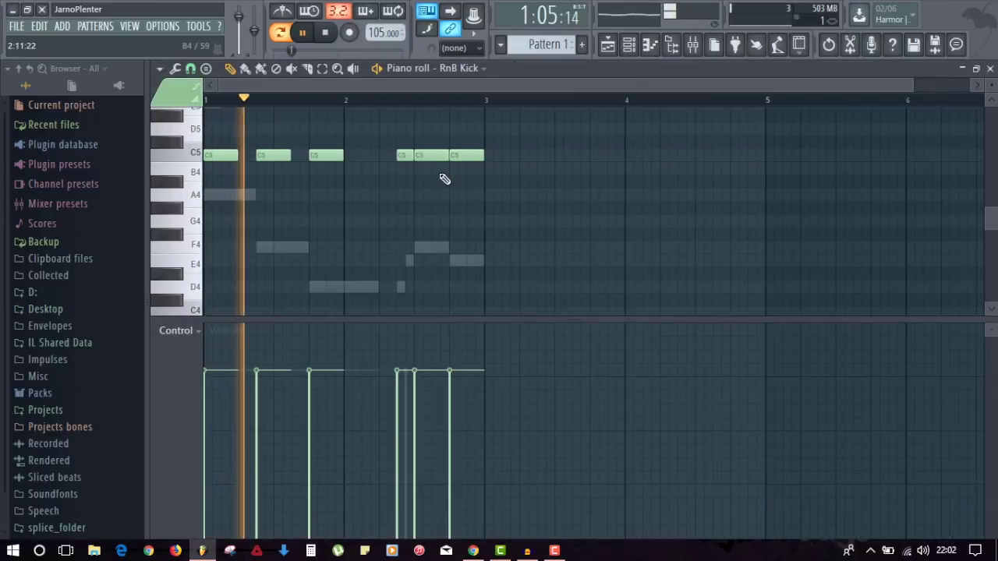
scroll(441, 175, up, 2)
right_click(423, 195)
drag(413, 195, 439, 196)
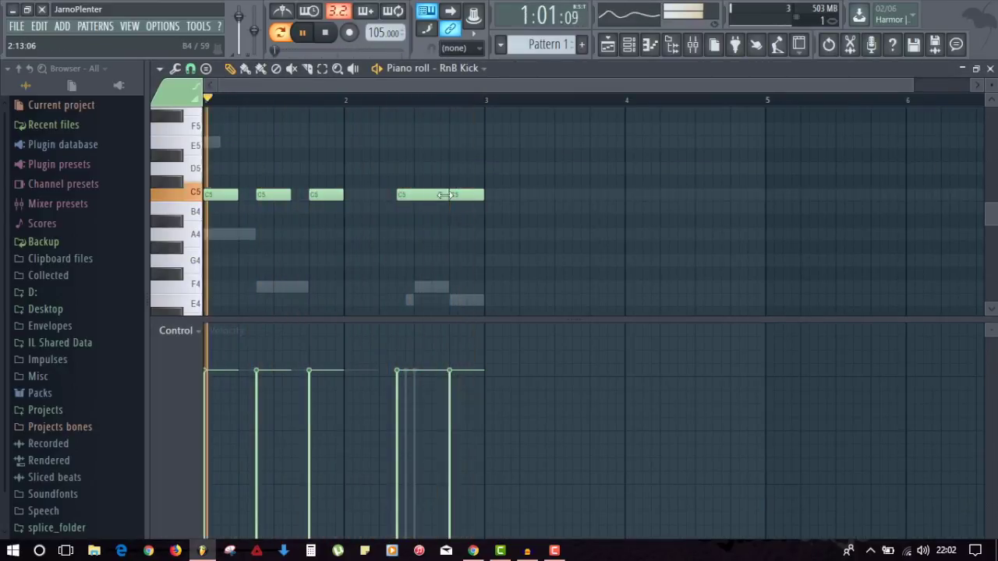
key(space)
double_click(442, 196)
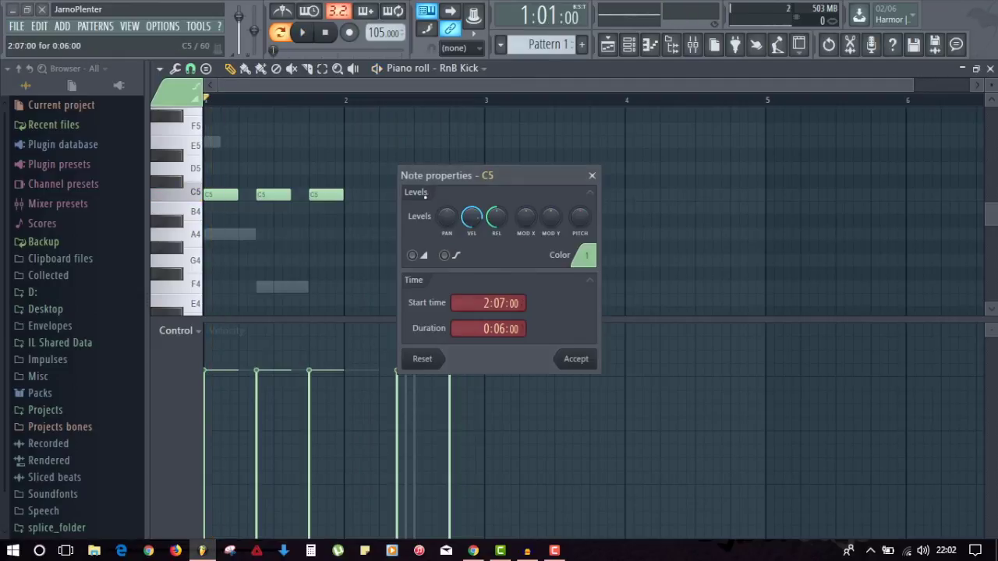
click(581, 360)
right_click(446, 195)
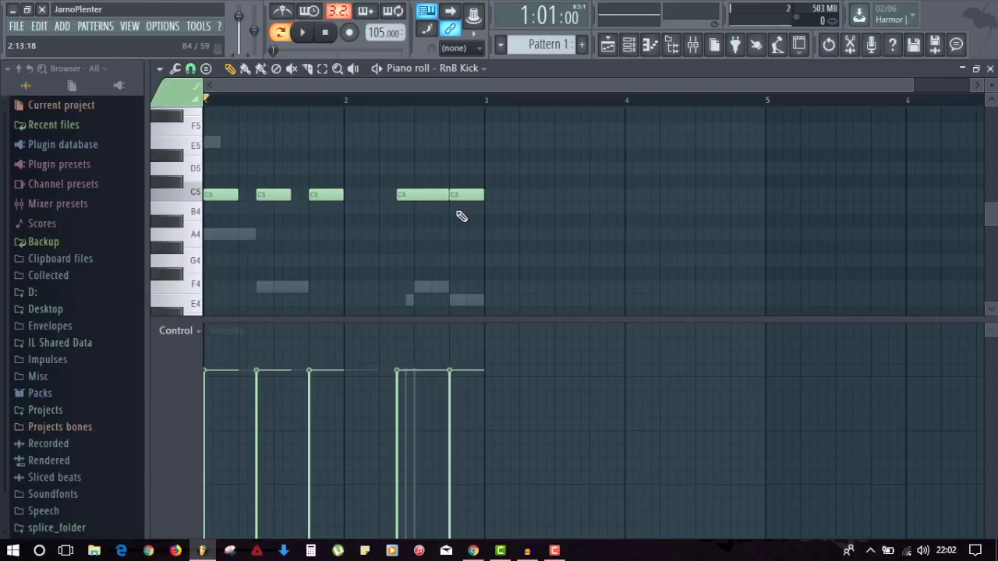
key(F7)
Close the peak controller, enable Sylenth1 and Sylenth1 #2 in place of Sylenth1 #3, and audition them with the kick.
key(space)
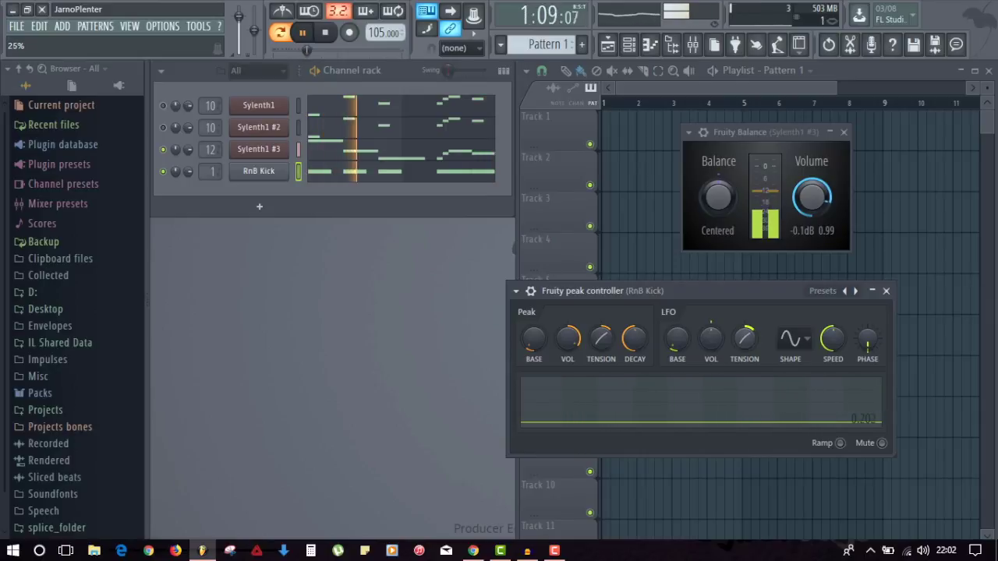
key(space)
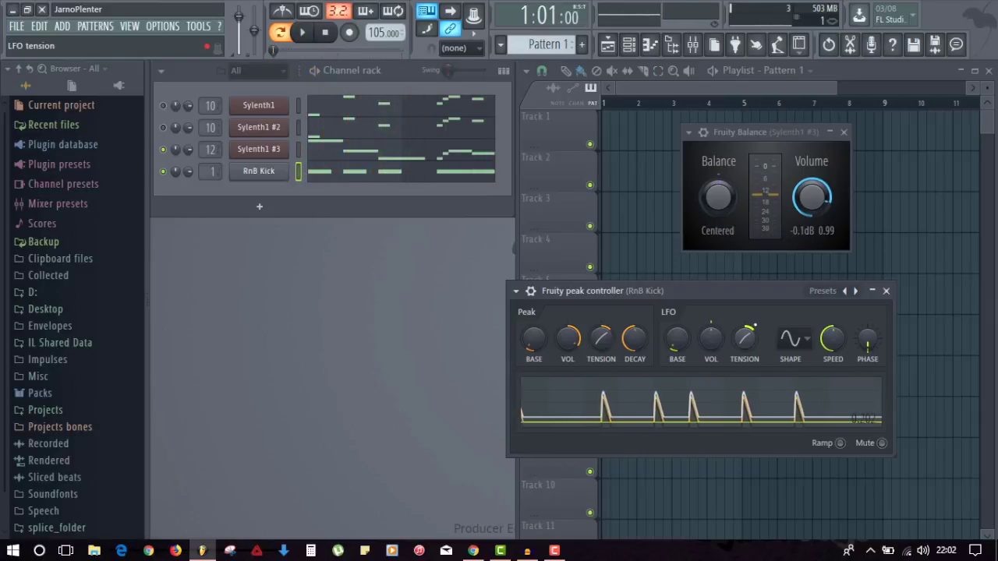
click(886, 290)
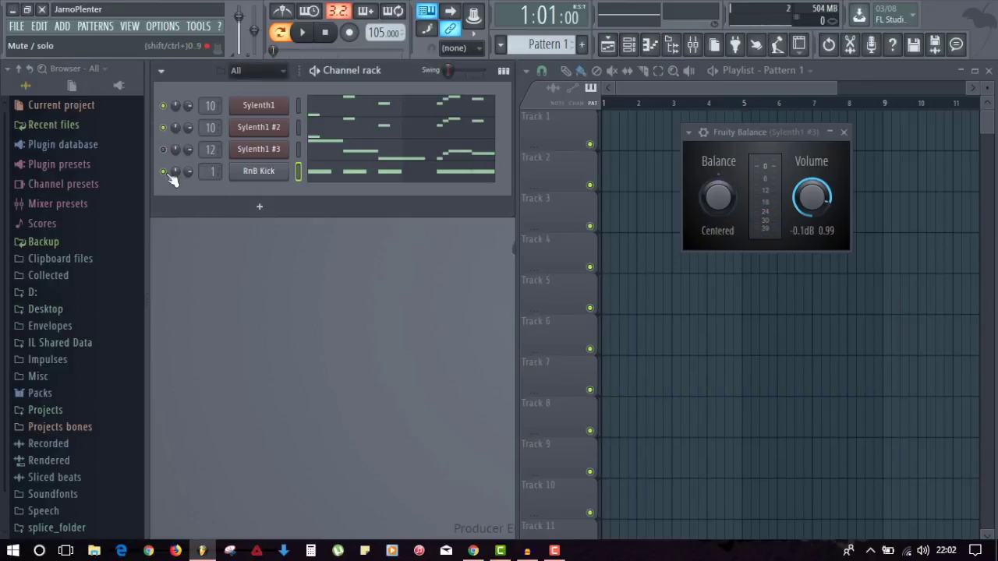
key(space)
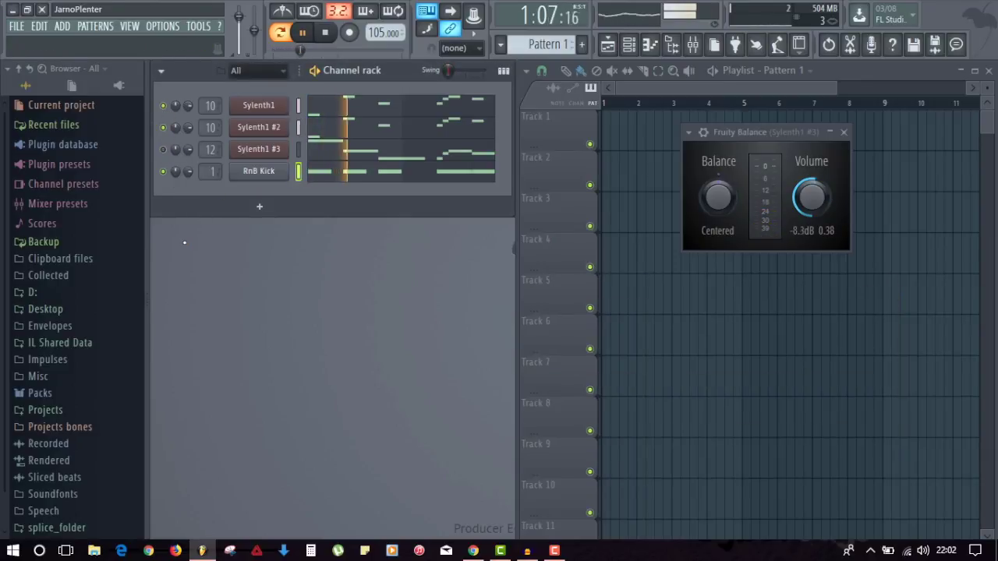
key(space)
Enable Sylenth1 #3 again and raise the Sylenth1 mixer track's volume to 100% (0.0 dB) while the pattern plays.
click(163, 149)
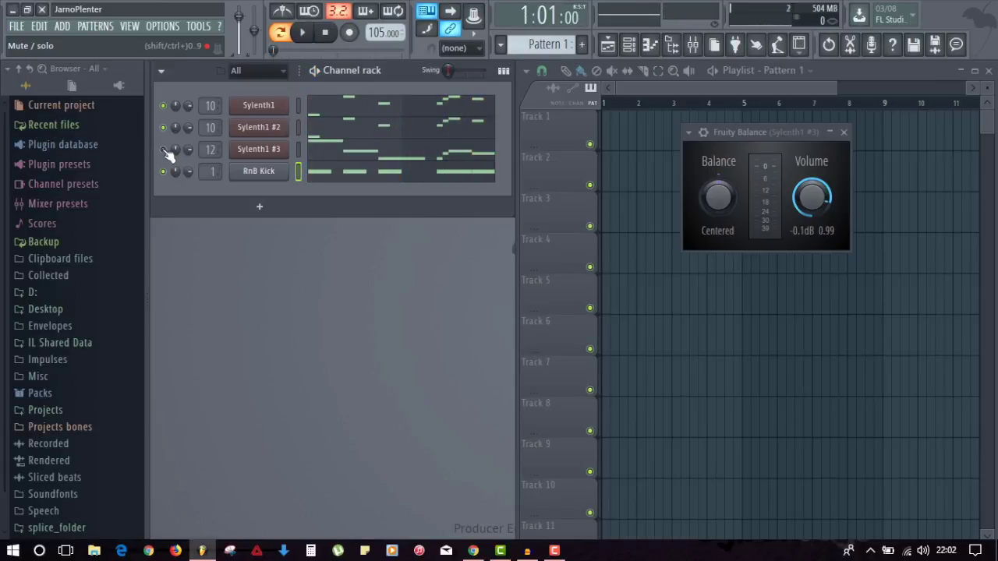
click(671, 45)
key(space)
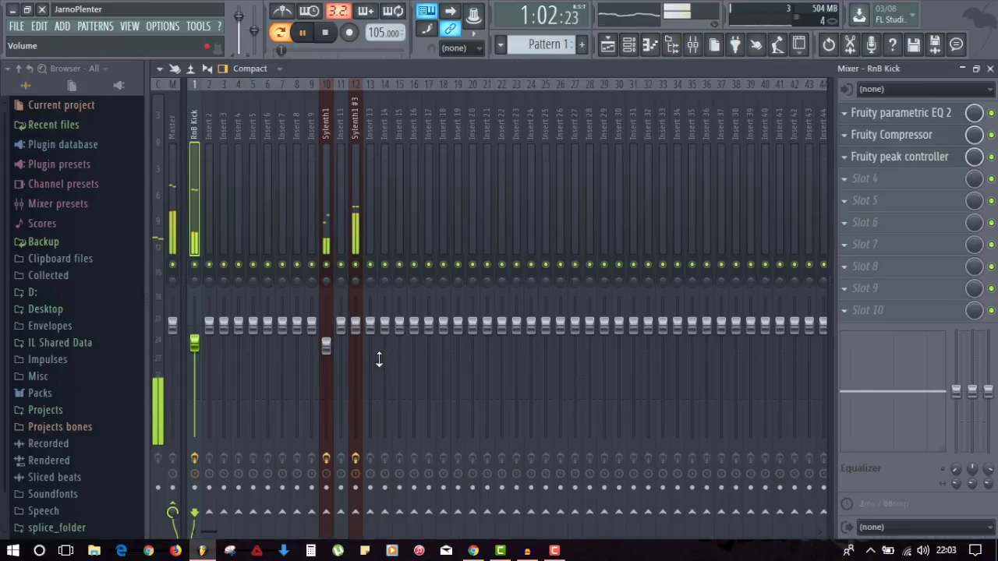
key(space)
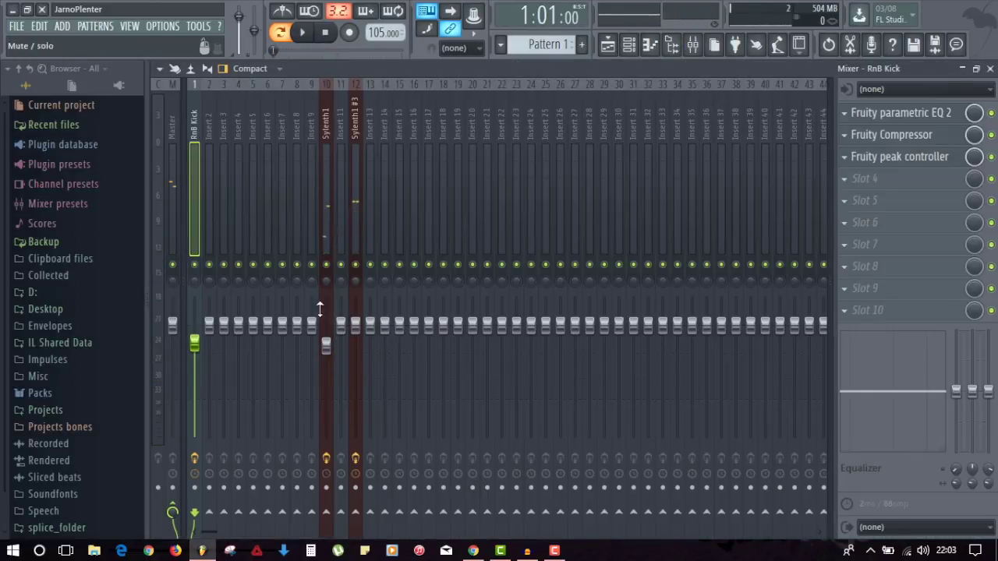
key(space)
drag(328, 350, 327, 331)
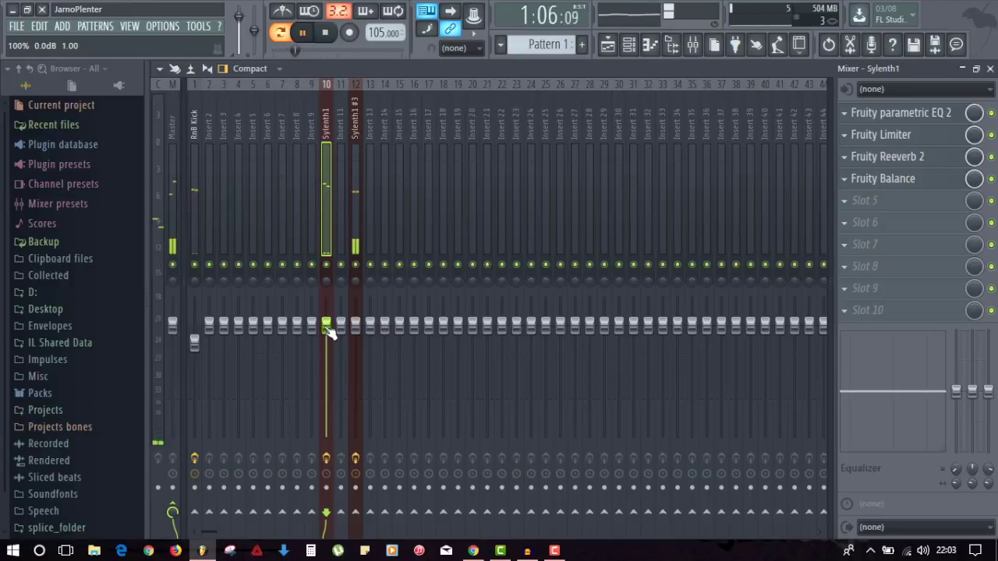
Lower the ceiling of the Sylenth1 track's Fruity Limiter slightly, and close the limiter, the mixer and the Fruity Balance.
click(909, 136)
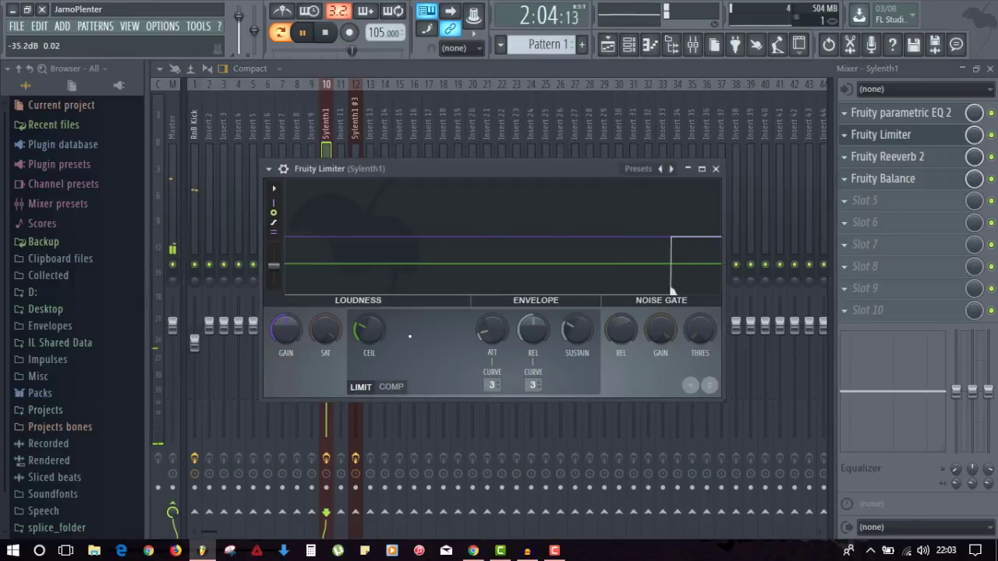
drag(368, 331, 368, 341)
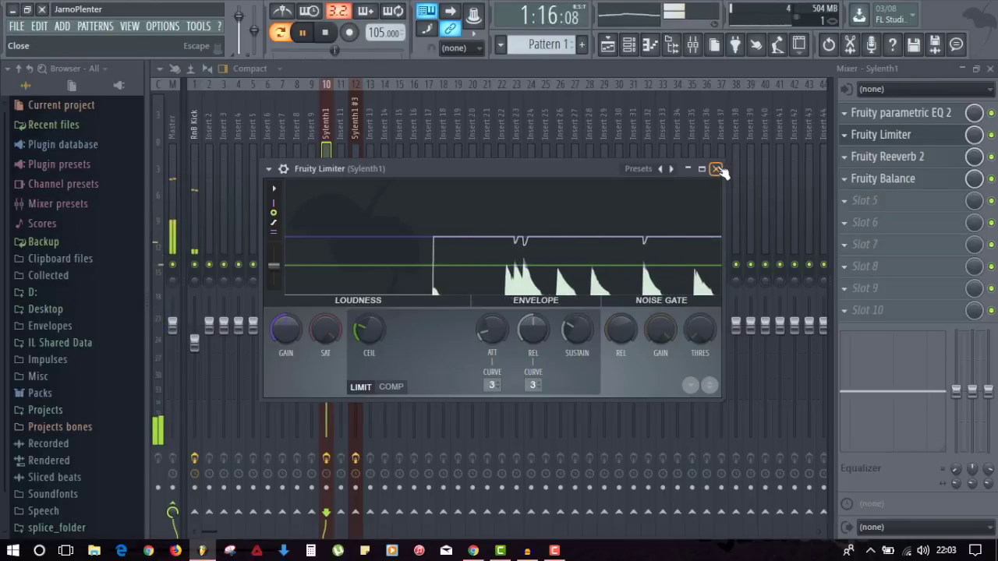
click(715, 168)
click(990, 69)
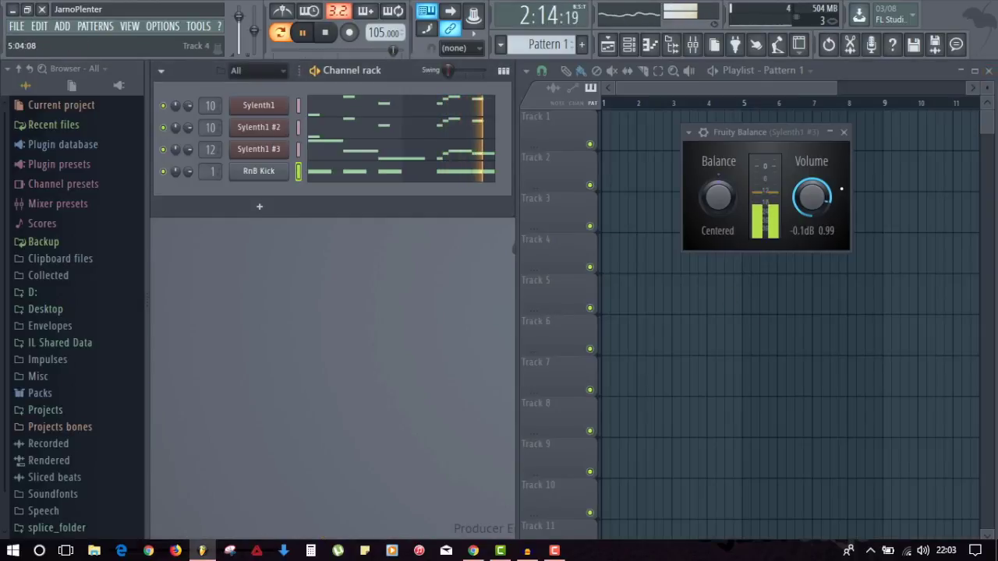
click(845, 133)
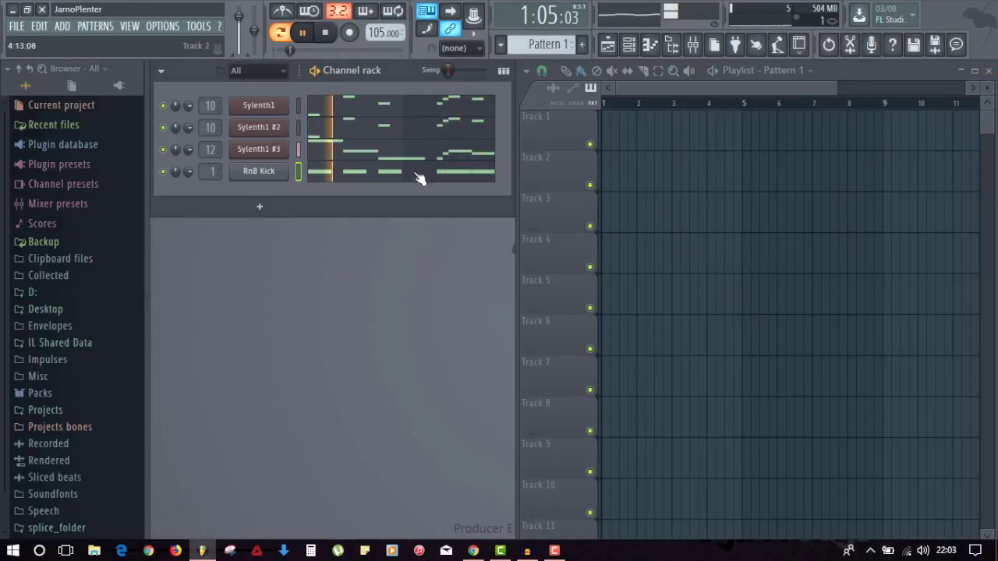
Reopen the RnB Kick's peak controller, audition the sidechained pattern, and close the controller and the mixer.
click(693, 45)
click(194, 194)
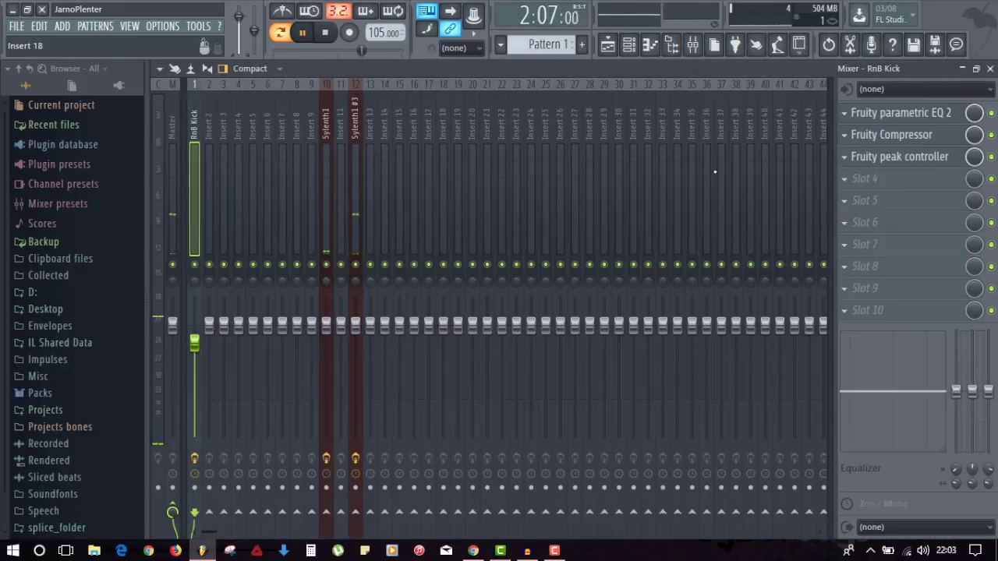
click(900, 158)
key(space)
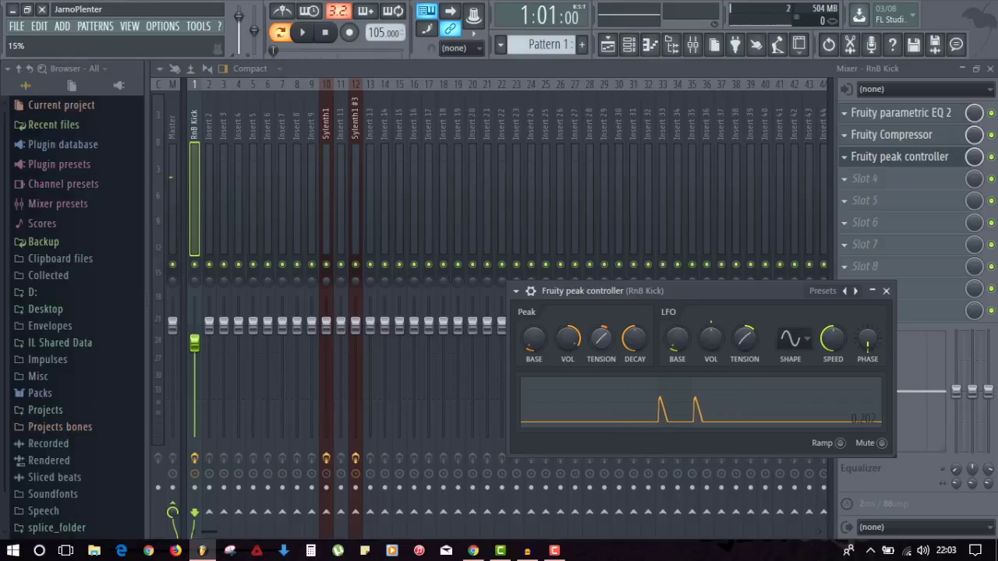
key(space)
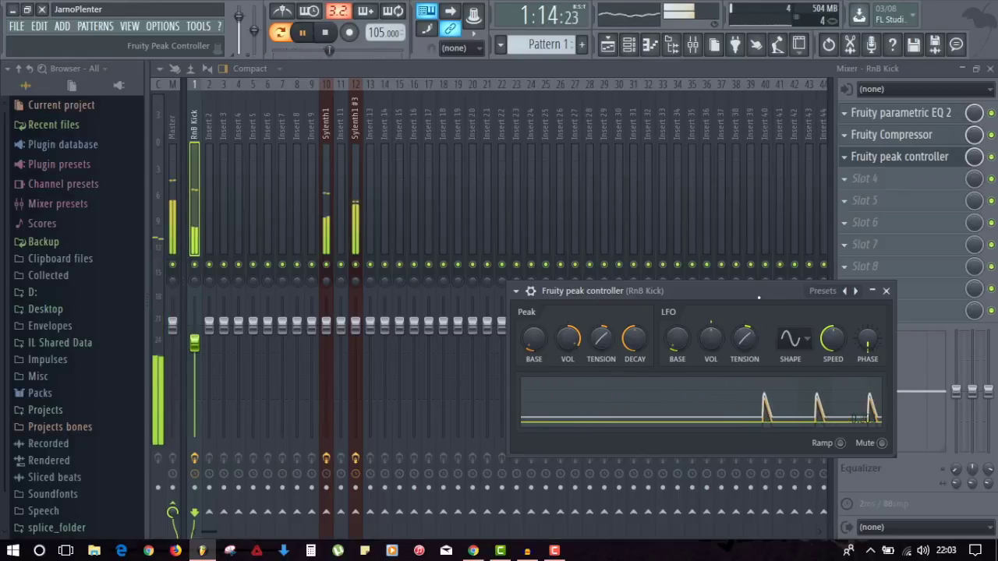
click(886, 292)
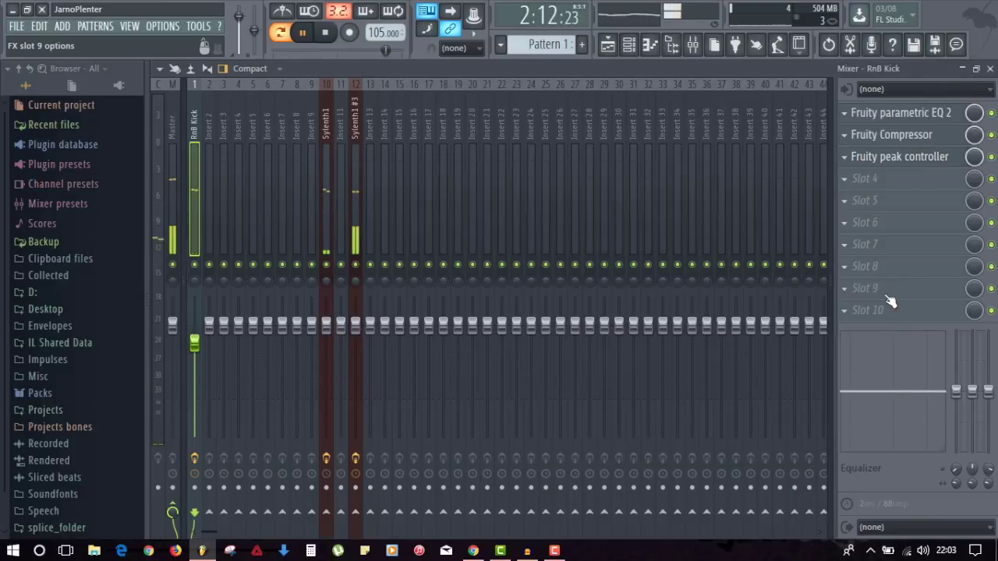
click(990, 69)
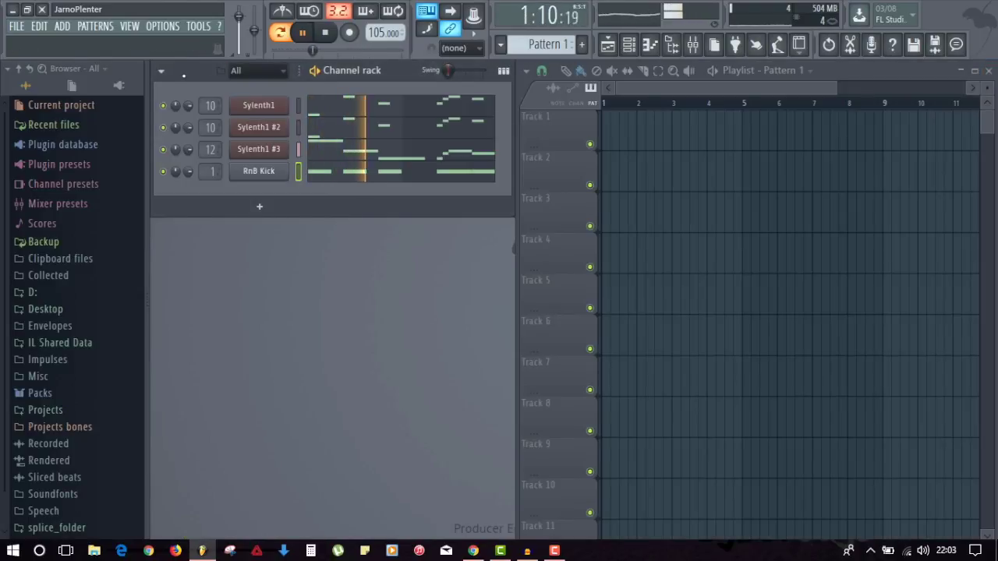
key(space)
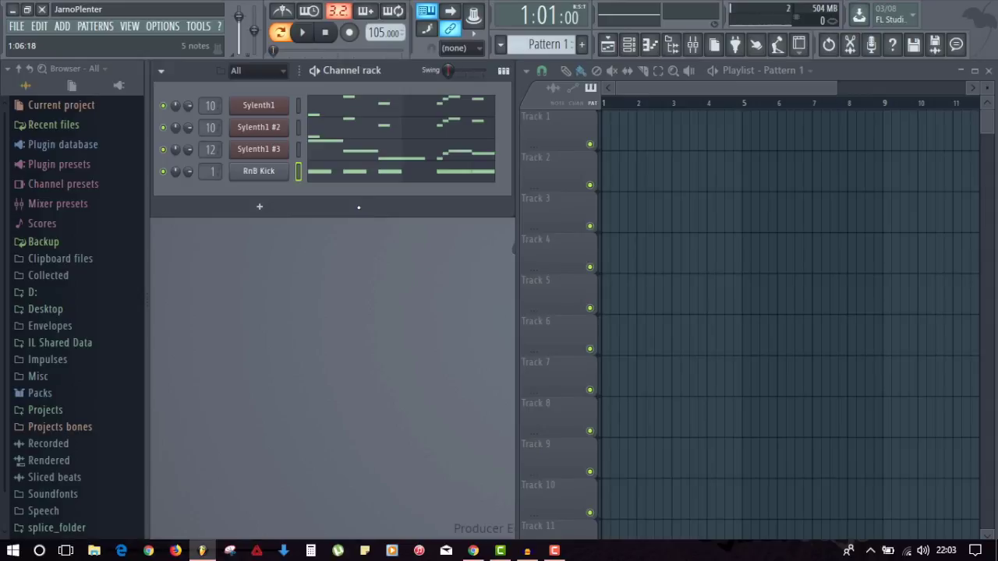
Add the RnB Snare sample from the Desktop's Jar-No RnB Tutorial folder as a new channel below the RnB Kick.
click(78, 314)
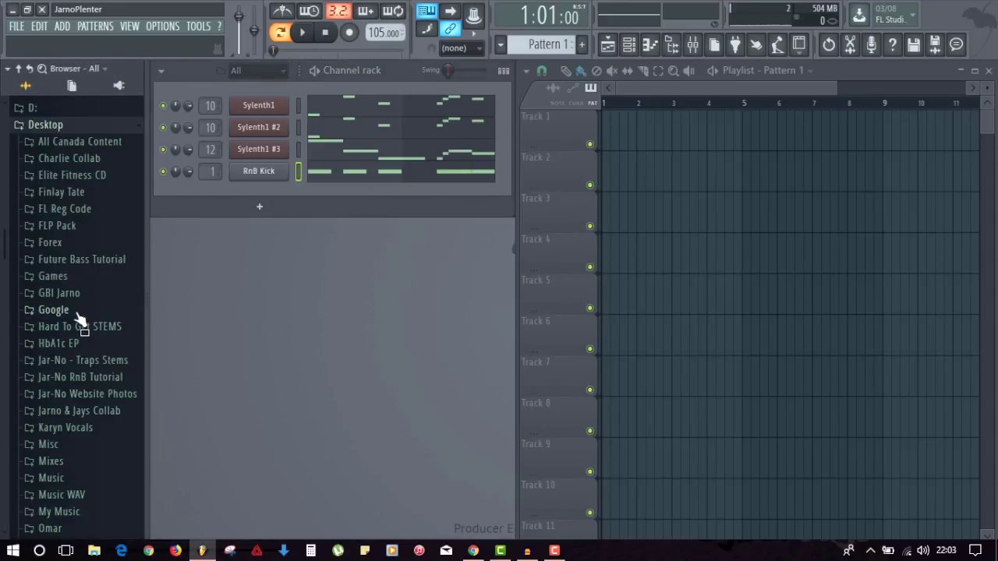
click(105, 379)
scroll(101, 361, down, 4)
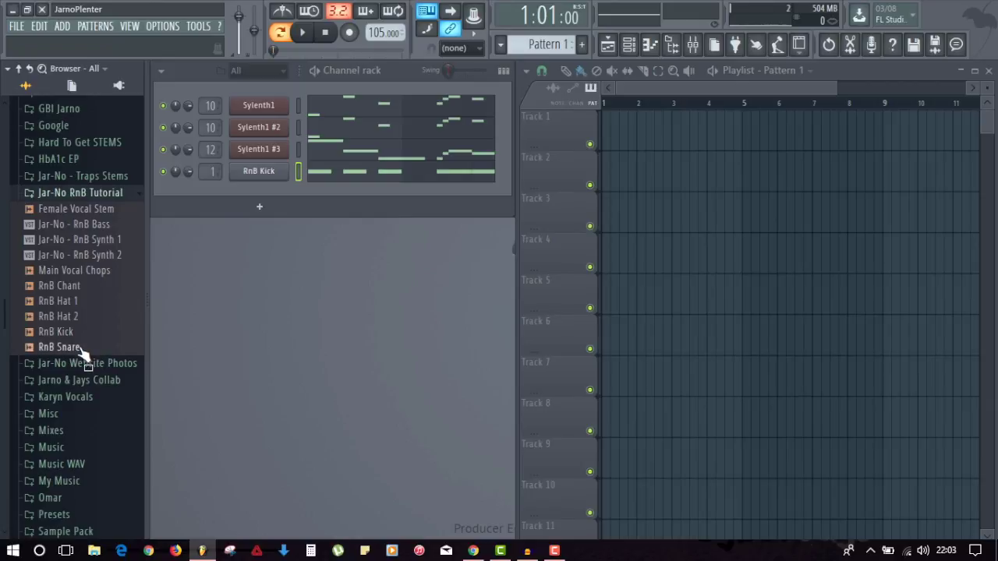
drag(75, 350, 304, 223)
drag(255, 185, 256, 185)
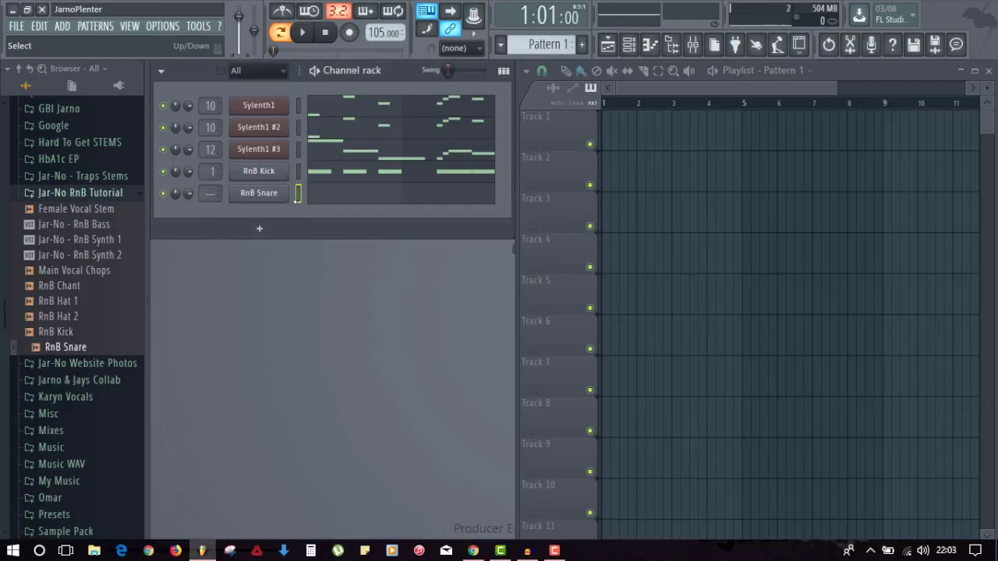
Place four C5 notes in the RnB Snare's piano roll, at steps 5 and 13 of bars 1 and 2.
click(328, 196)
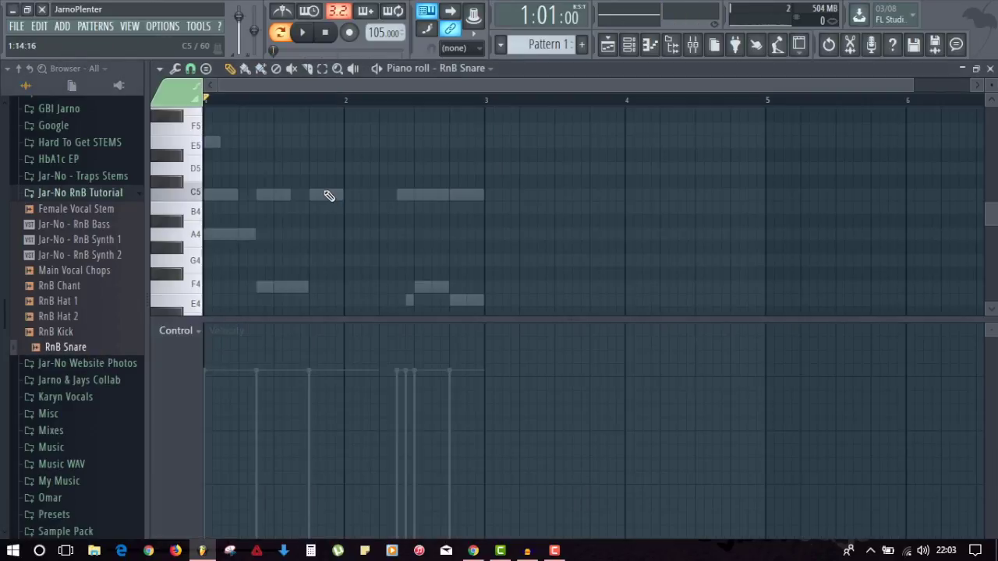
click(242, 196)
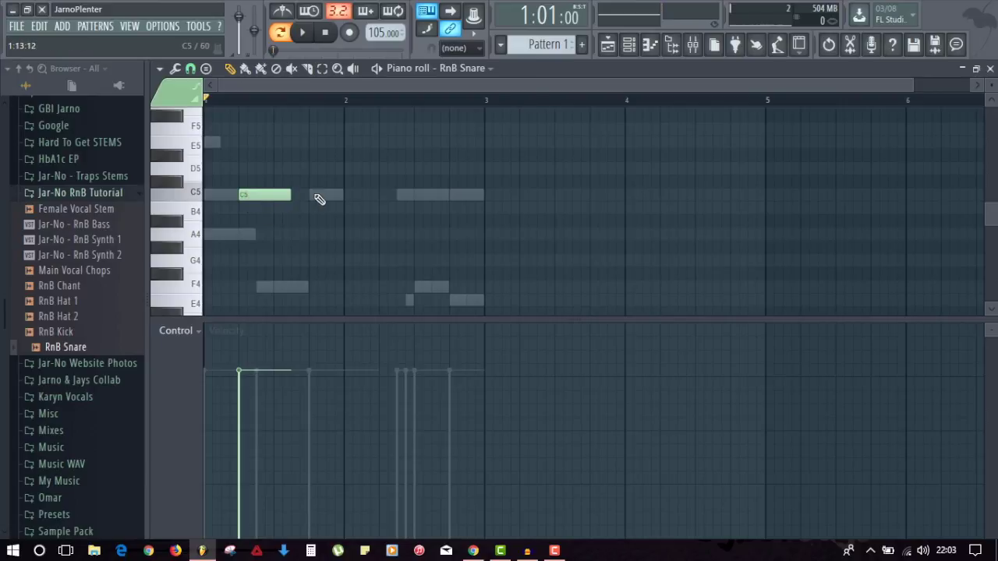
click(315, 196)
click(386, 197)
click(456, 194)
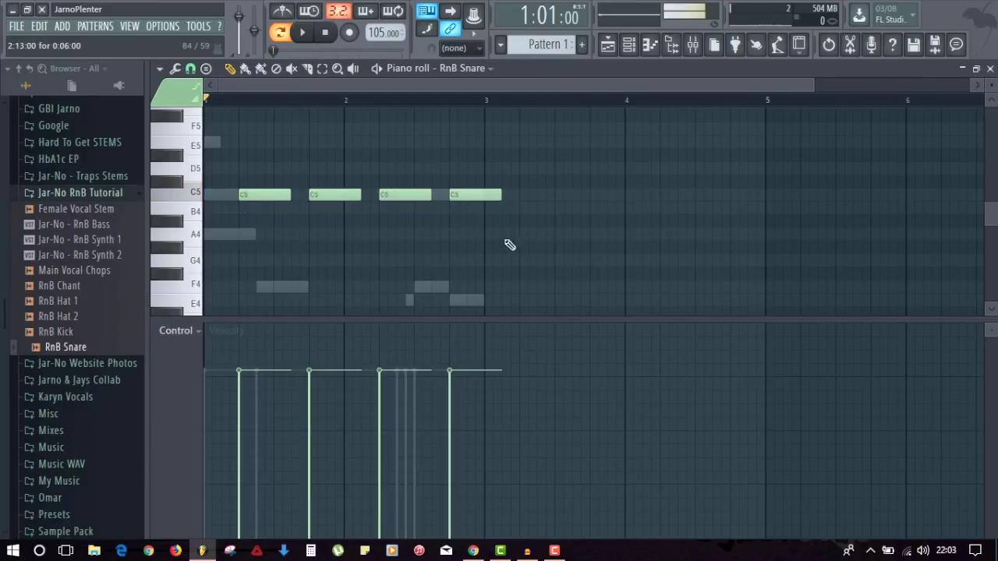
Shorten all four snare notes to a length of 0:04:00, deselect them and close the piano roll.
key(ctrl+a)
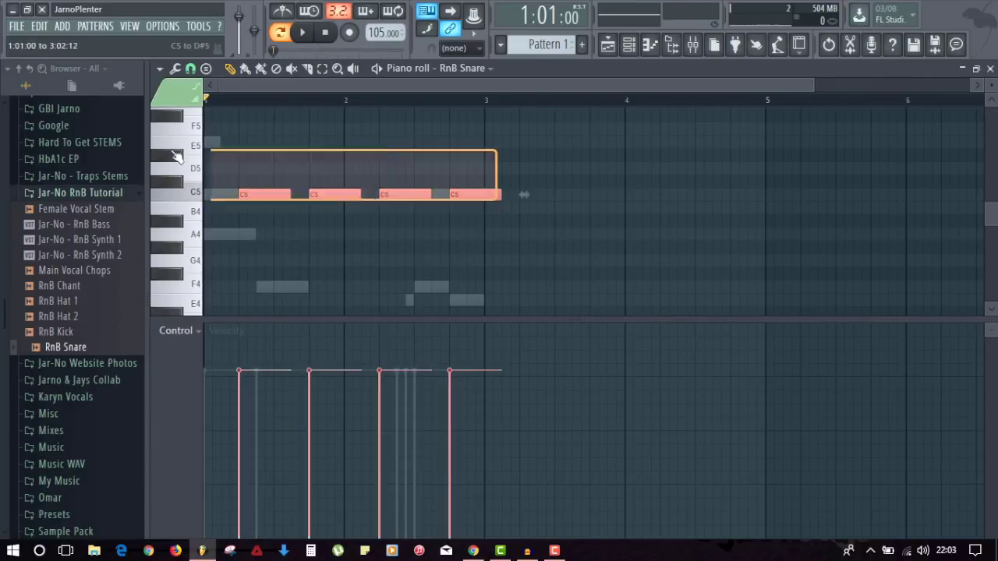
drag(290, 195, 274, 195)
key(ctrl+d)
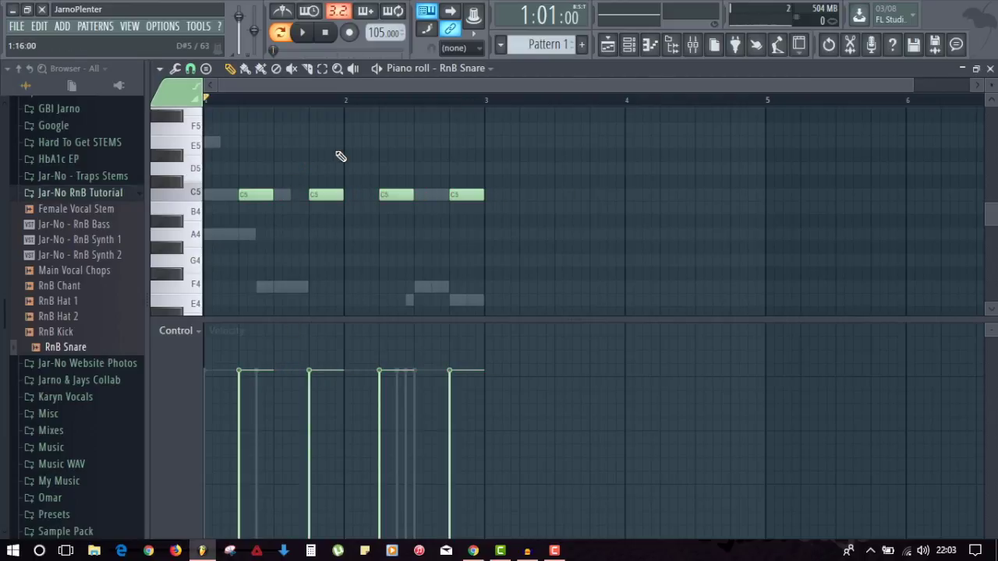
key(F7)
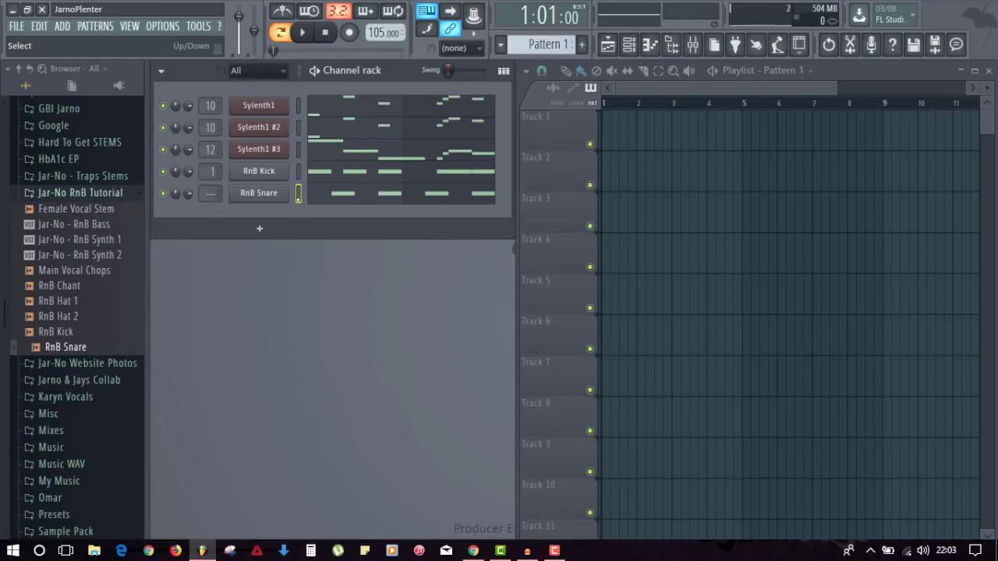
Route the RnB Snare to mixer track 3, lower that track's volume while auditioning the snare, and play the pattern.
key(F9)
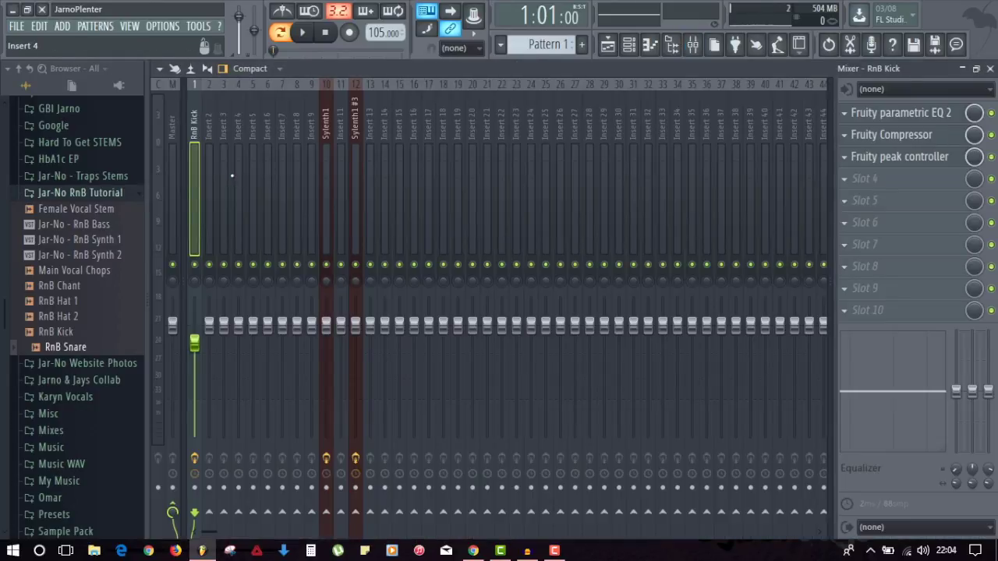
click(225, 167)
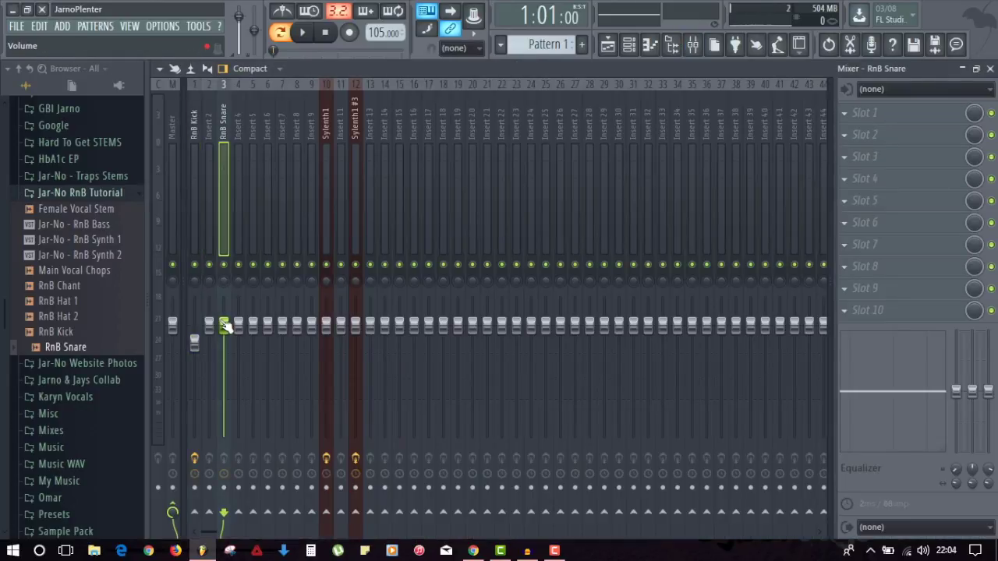
key(z)
key(z)
key(z)
key(z)
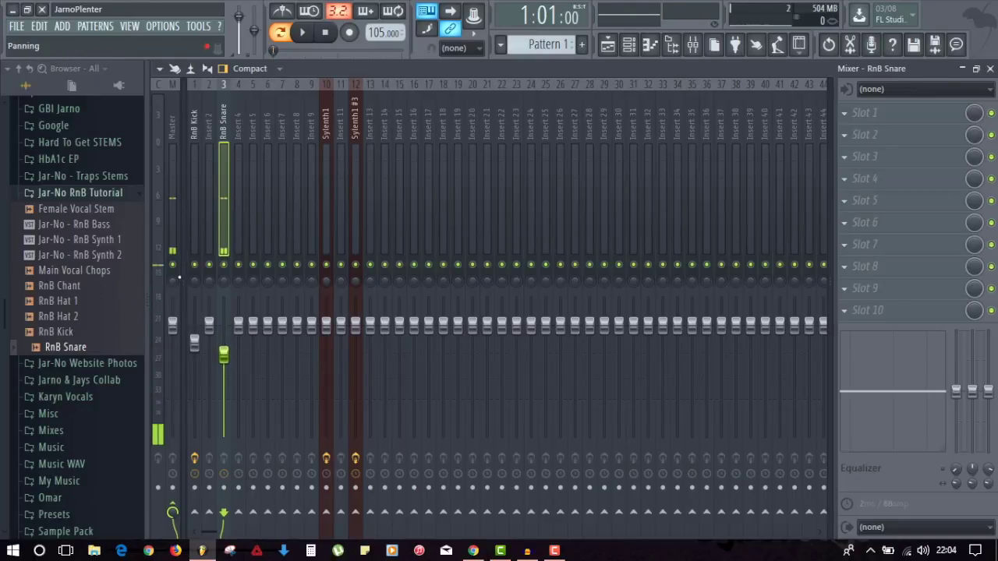
key(space)
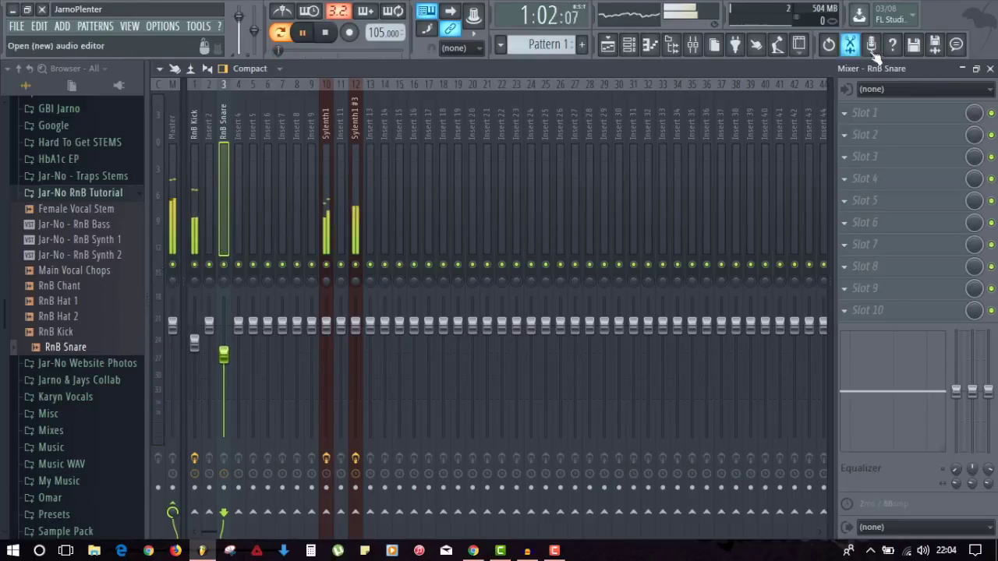
click(990, 69)
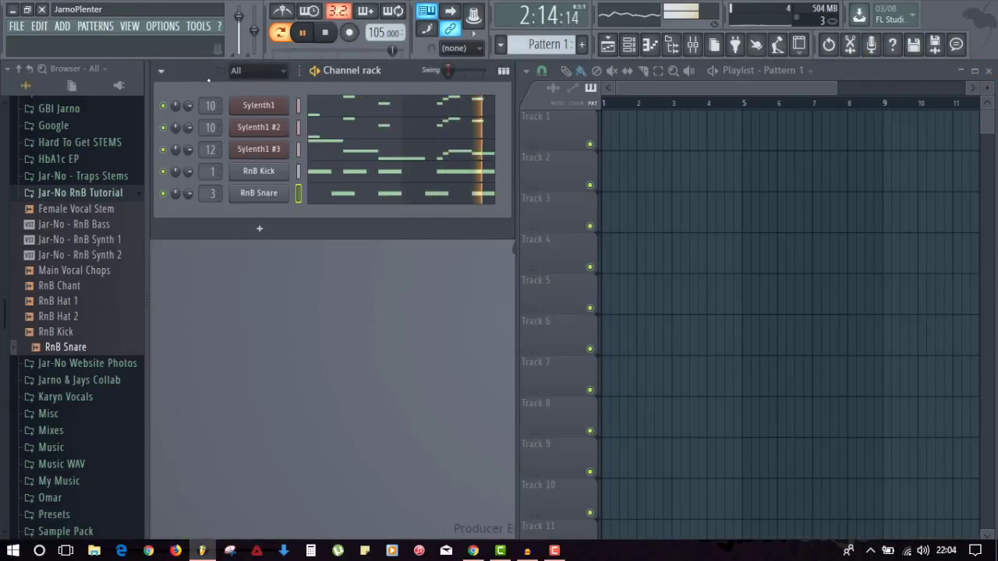
Raise the RnB Snare mixer track's volume slightly while the pattern plays, stop playback and close the mixer.
key(F9)
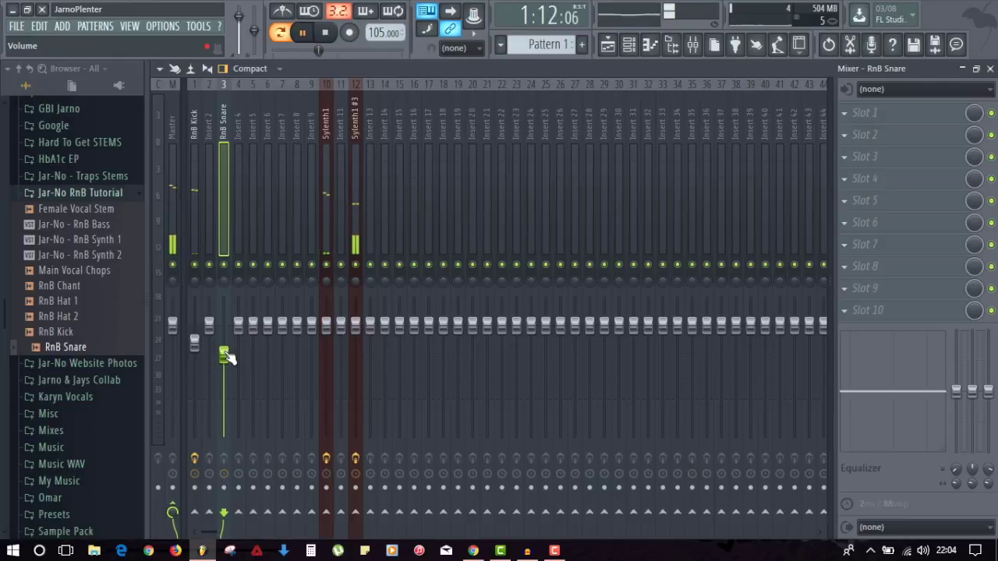
drag(224, 355, 224, 348)
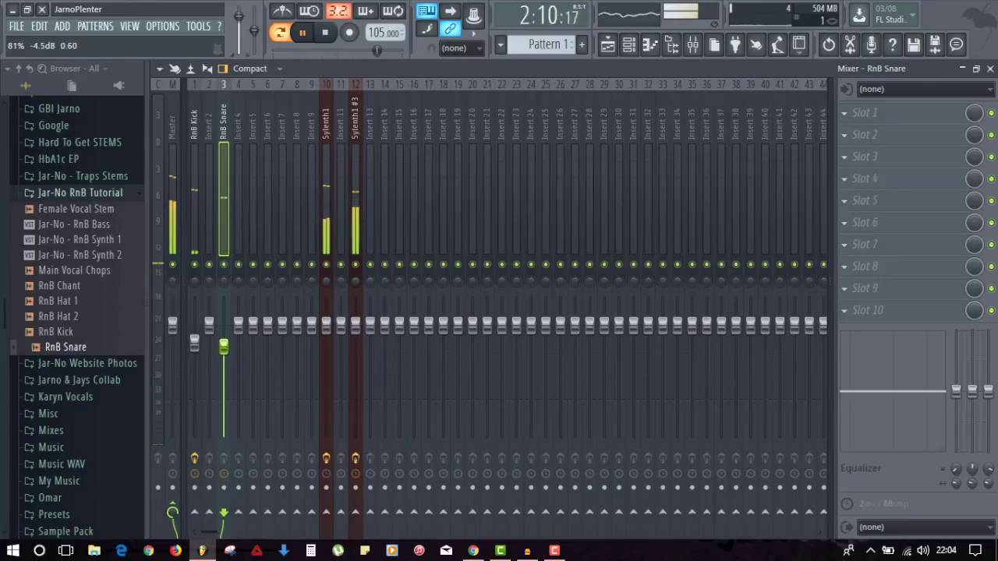
drag(223, 349, 224, 344)
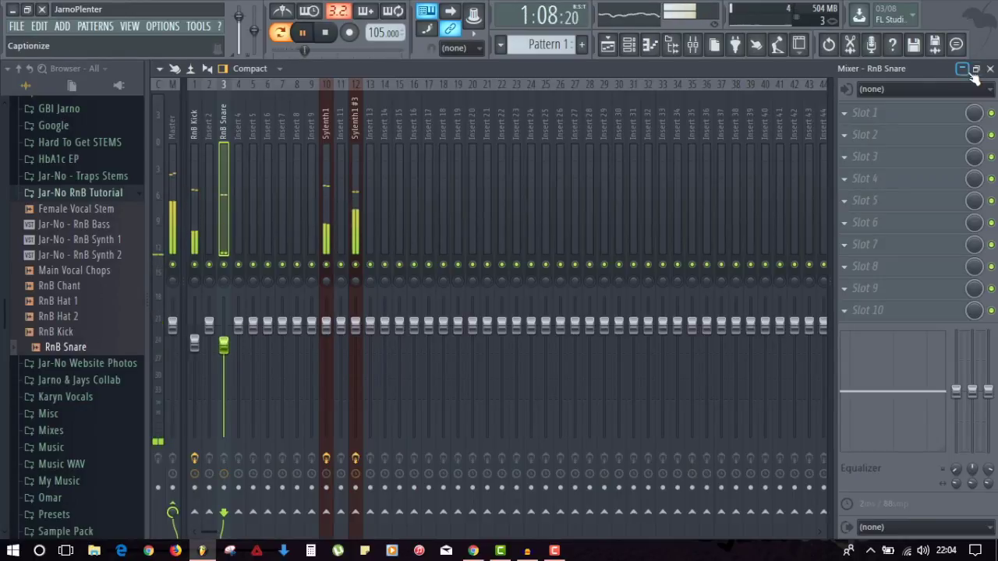
key(space)
key(F9)
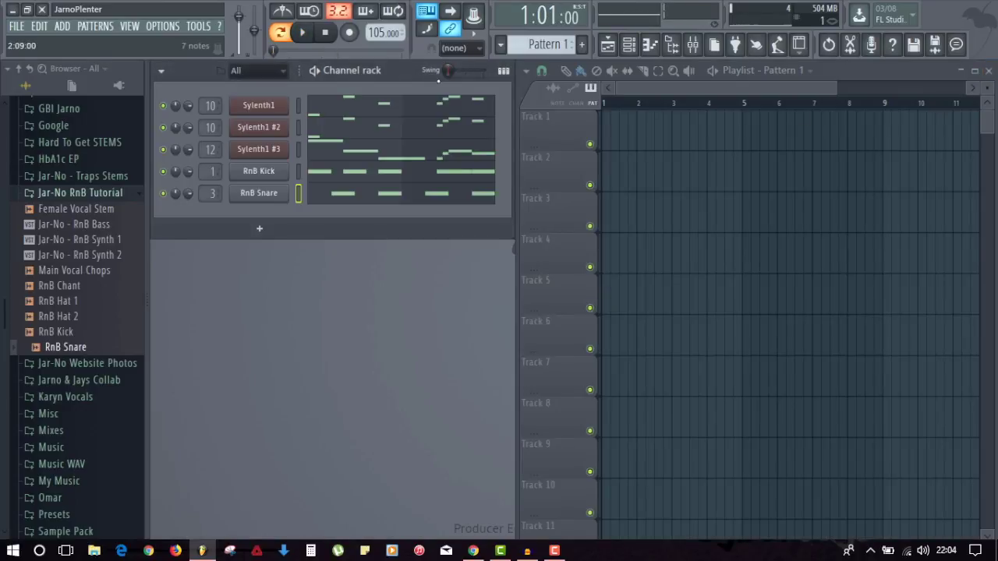
Solo the RnB Snare and audition its piano roll with the quieter ghost notes and the short four-note roll.
click(345, 200)
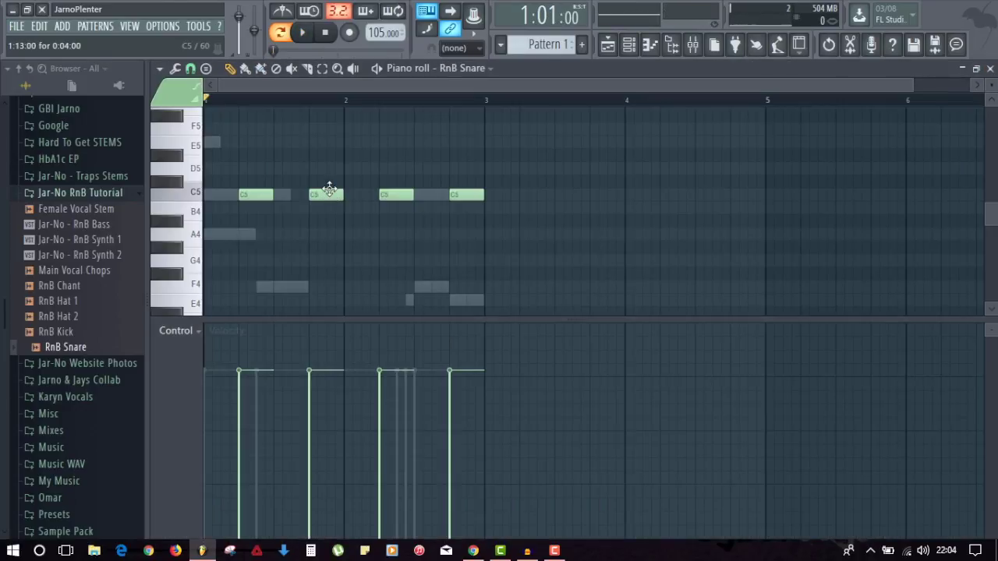
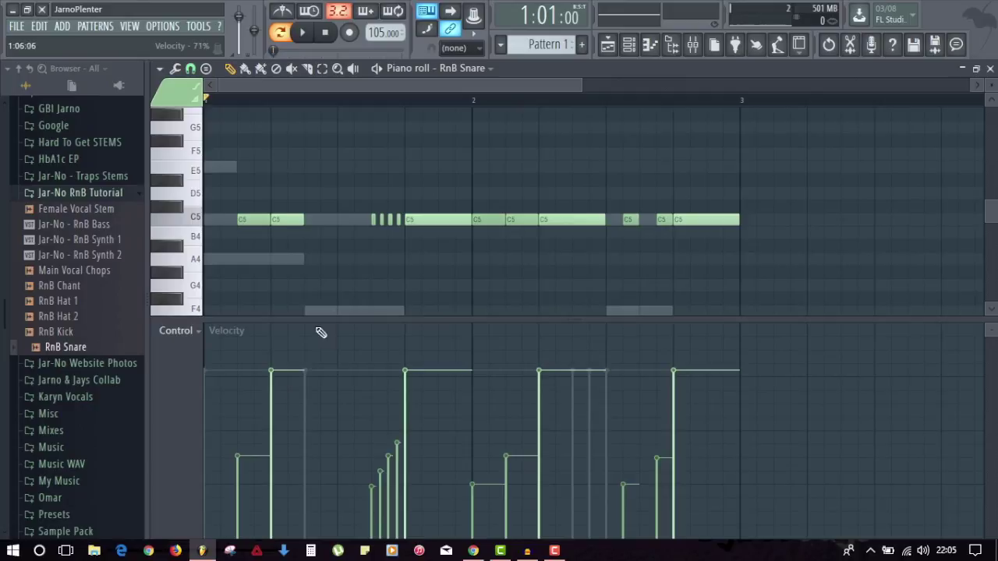
key(F7)
right_click(169, 196)
click(372, 198)
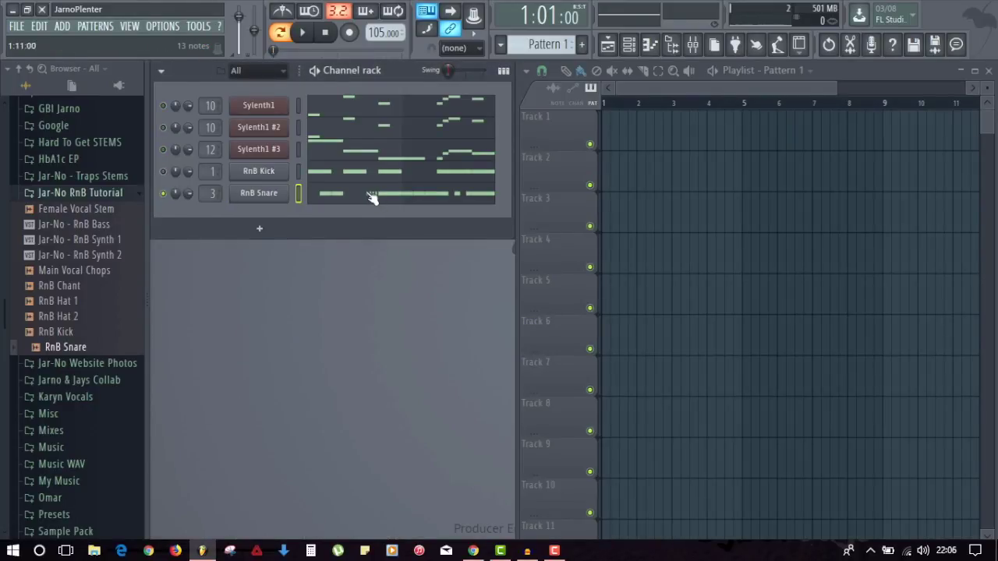
click(372, 198)
scroll(294, 106, up, 4)
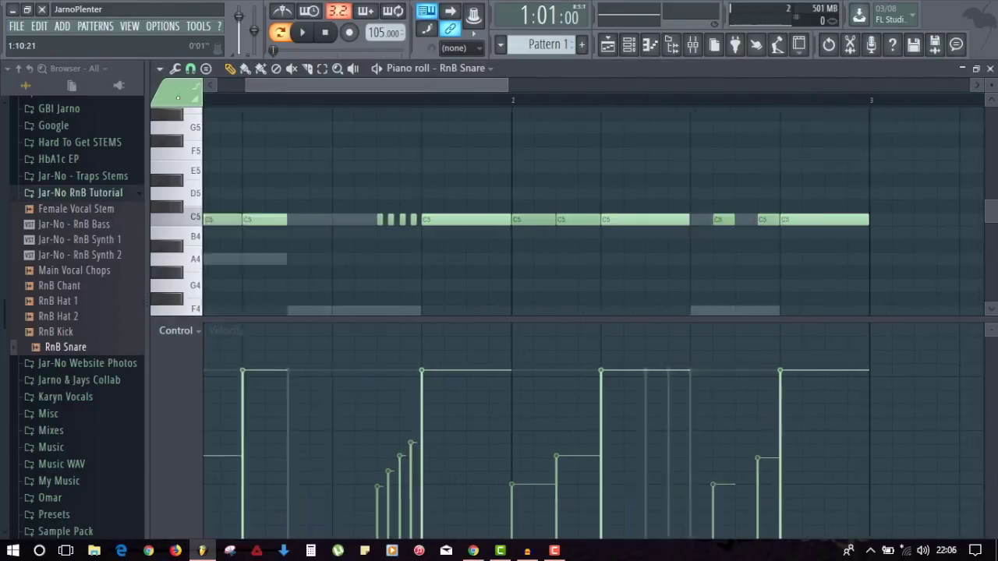
key(space)
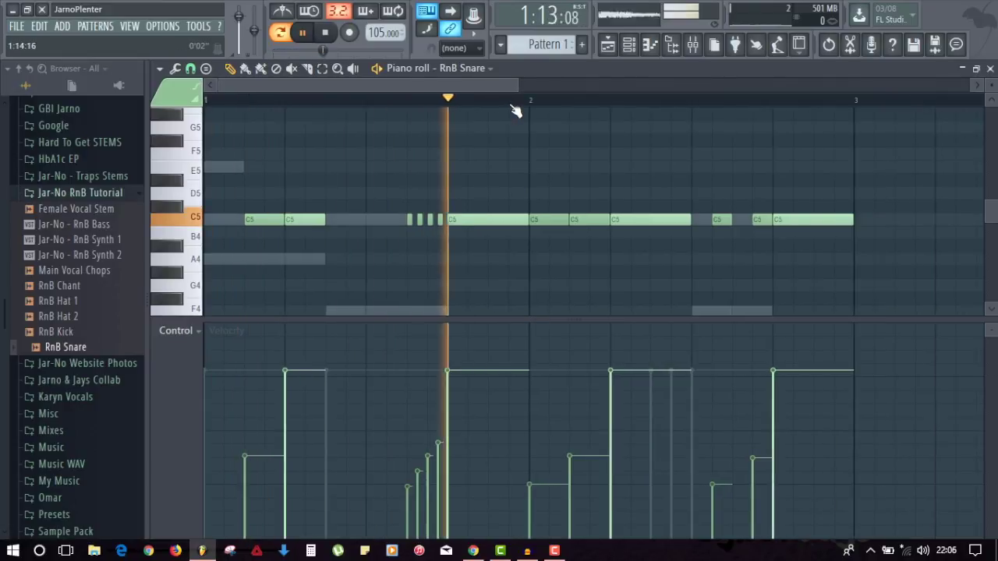
scroll(523, 100, down, 1)
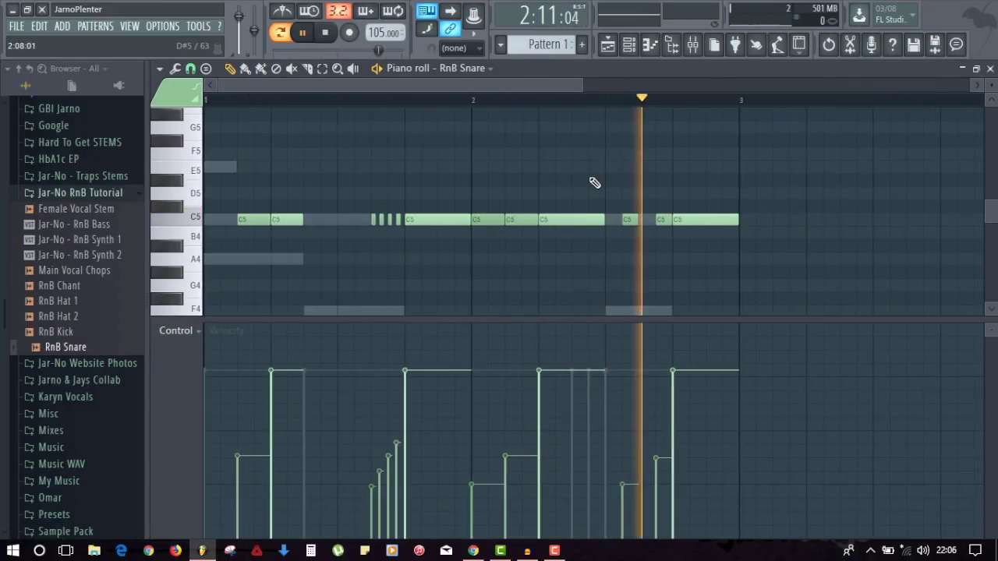
key(space)
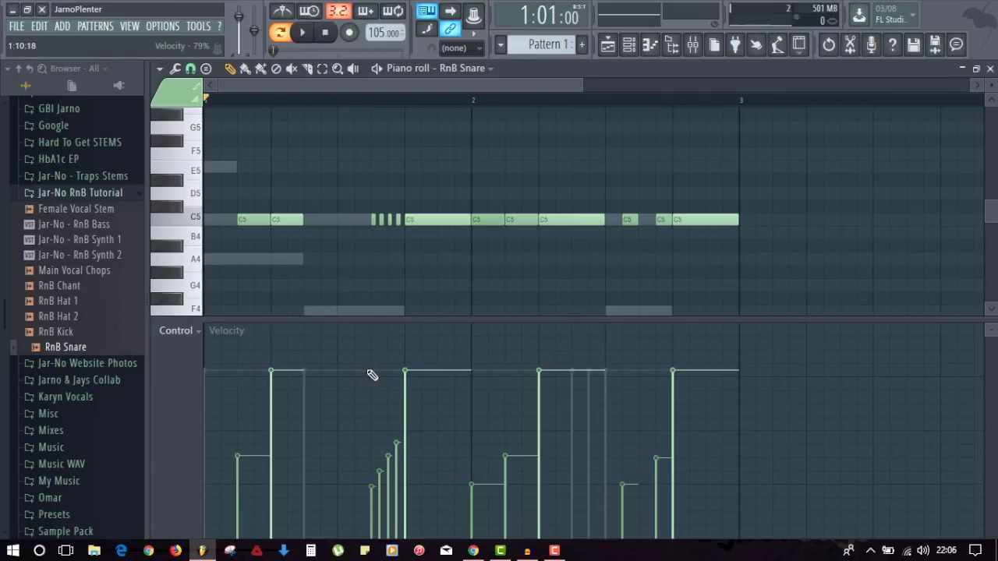
Try levelling the velocities of the four short roll notes with the main snare hits, and audition them from 1:09:00.
drag(371, 375, 402, 371)
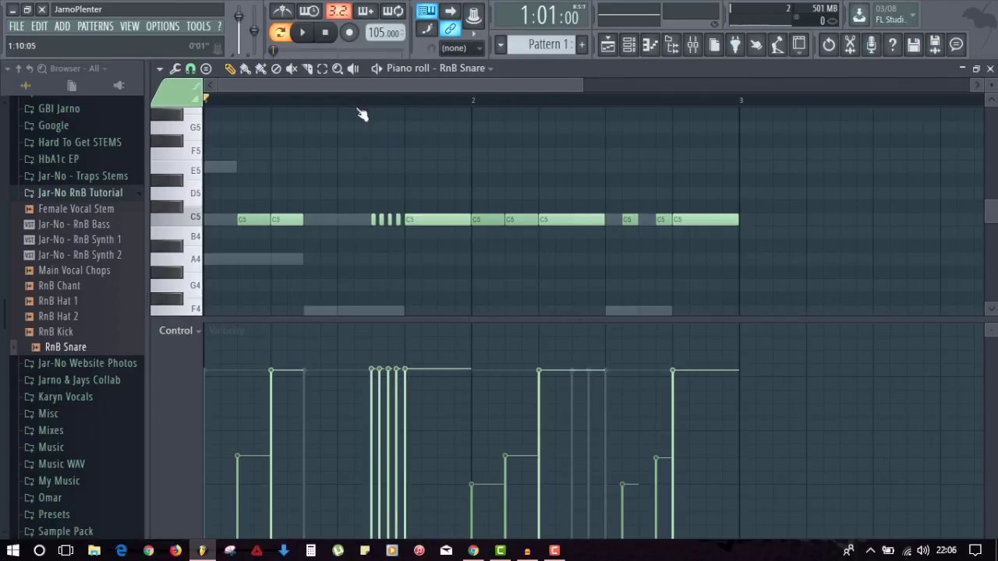
key(space)
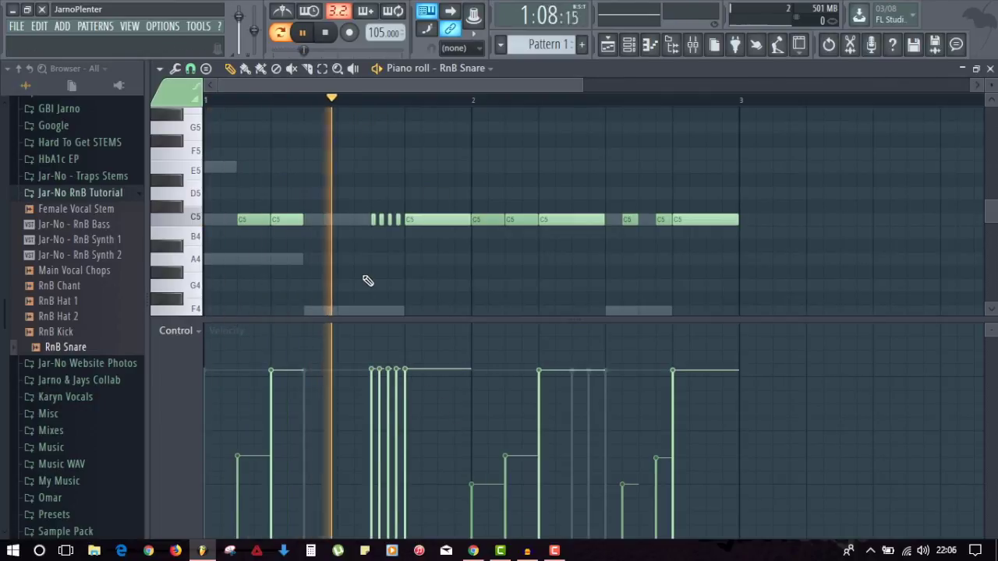
key(space)
click(347, 100)
key(space)
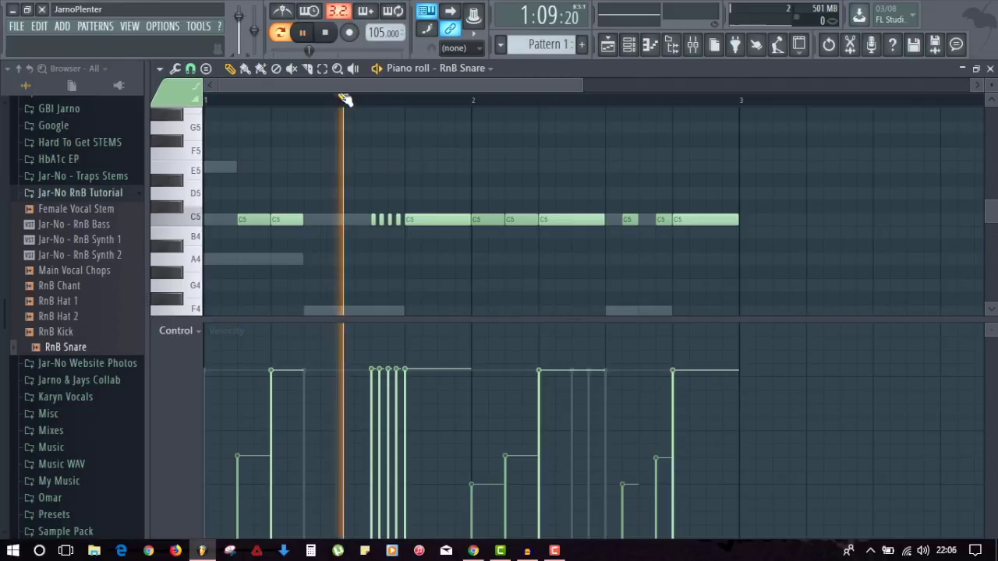
key(space)
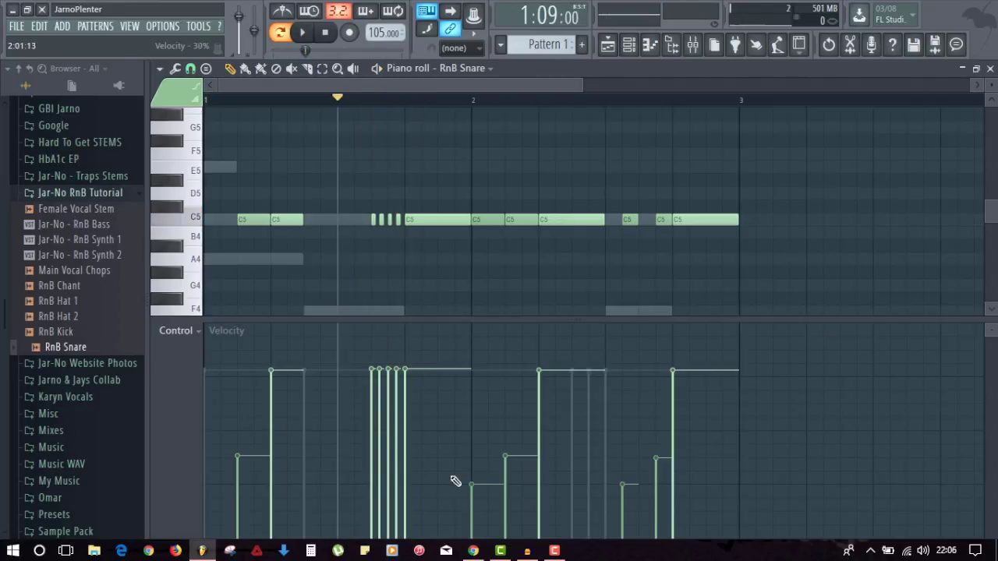
Shape the four roll notes' velocities into a rising ramp from about 30% to 45%, auditioning the changes, and close the piano roll.
click(373, 484)
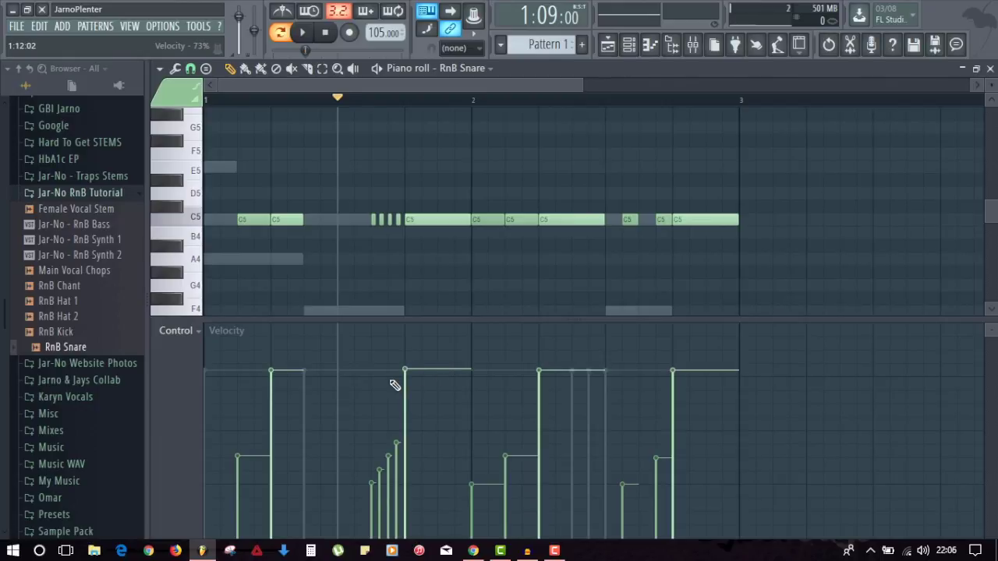
key(space)
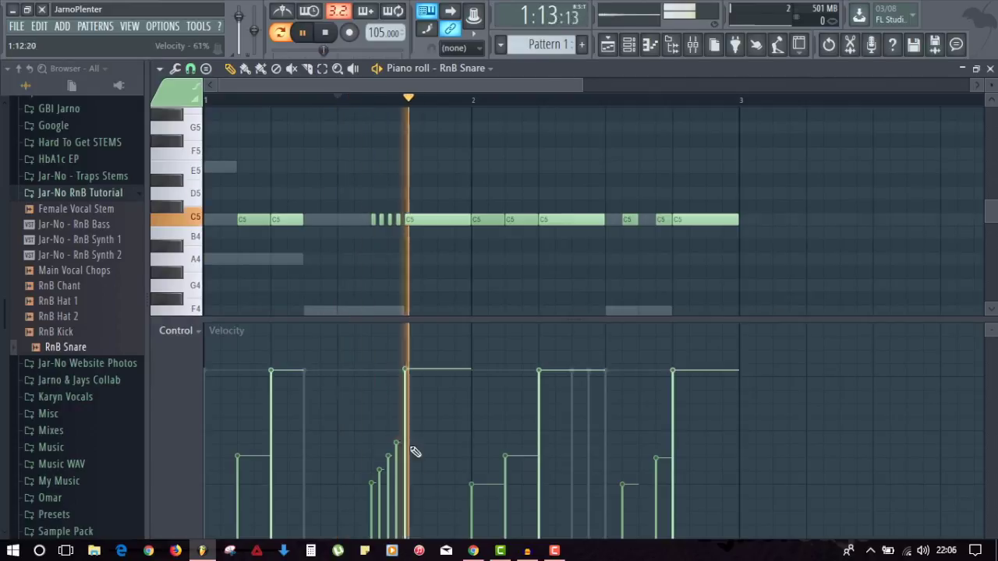
key(space)
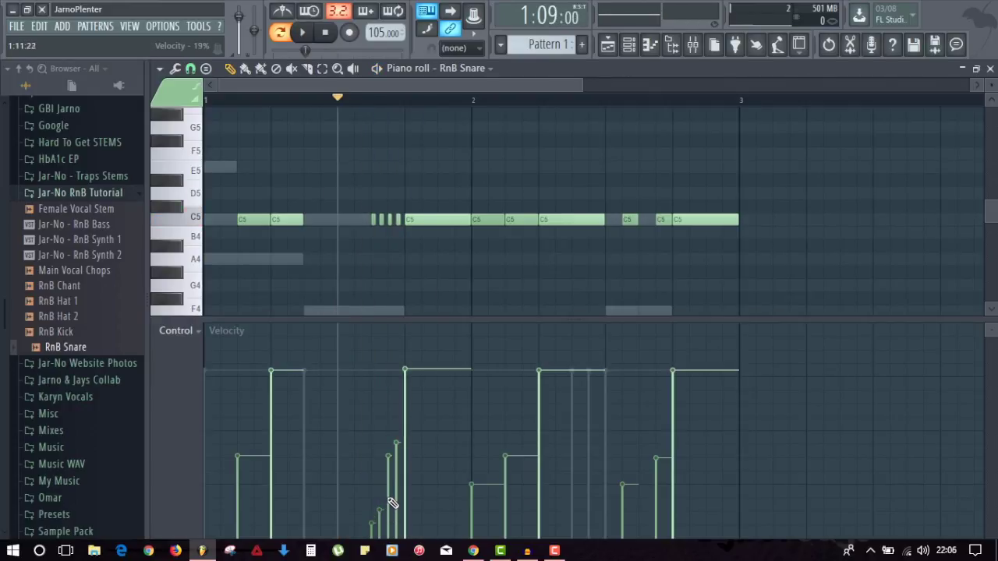
key(space)
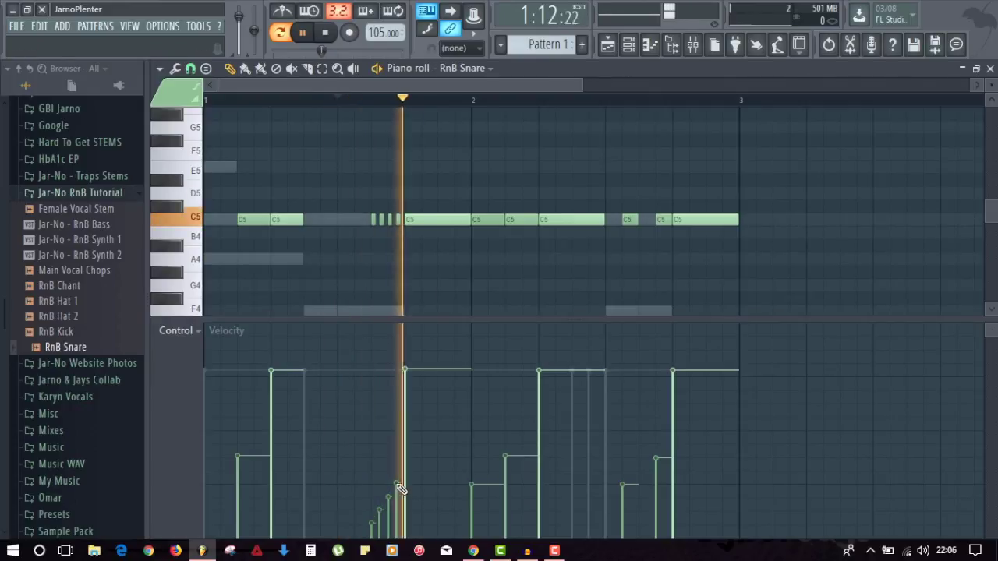
key(space)
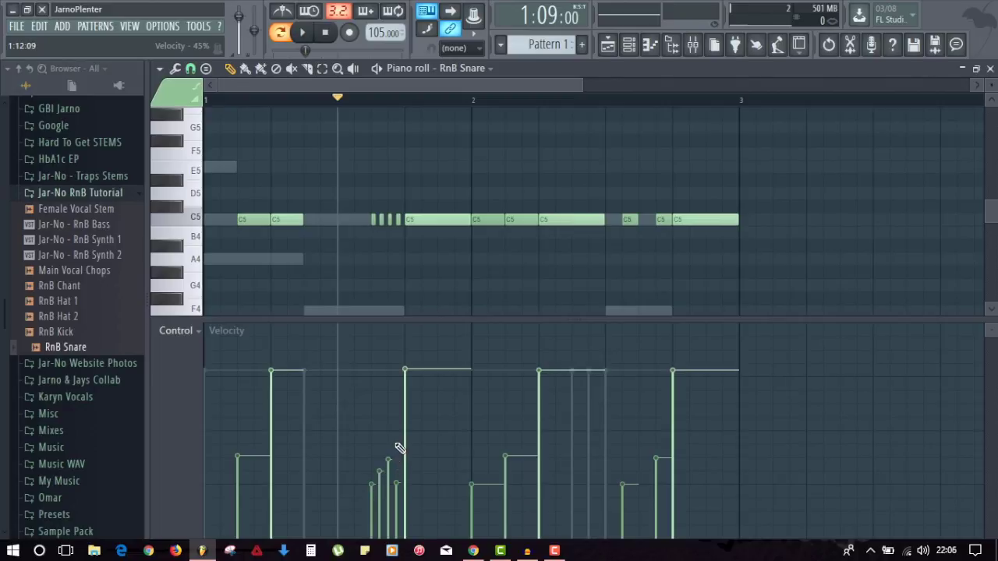
key(space)
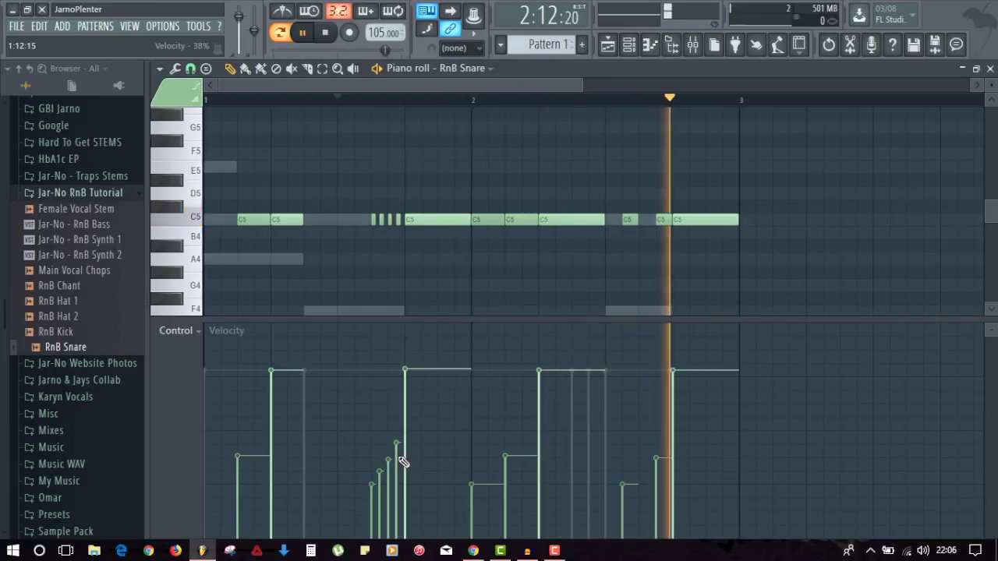
key(Escape)
key(space)
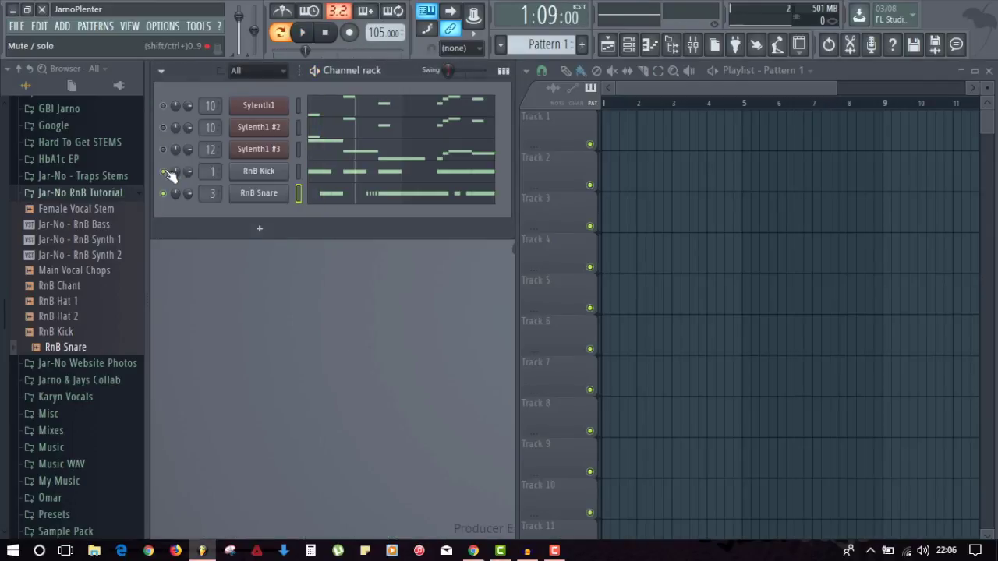
Audition the RnB Kick and RnB Snare together, and enable all Sylenth1 channels again.
key(space)
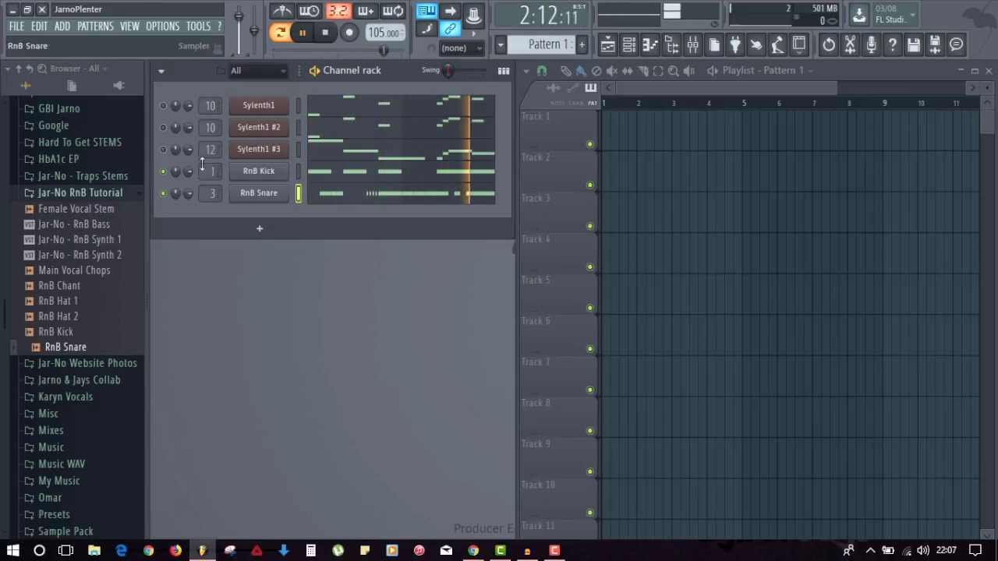
key(space)
right_click(164, 174)
key(Escape)
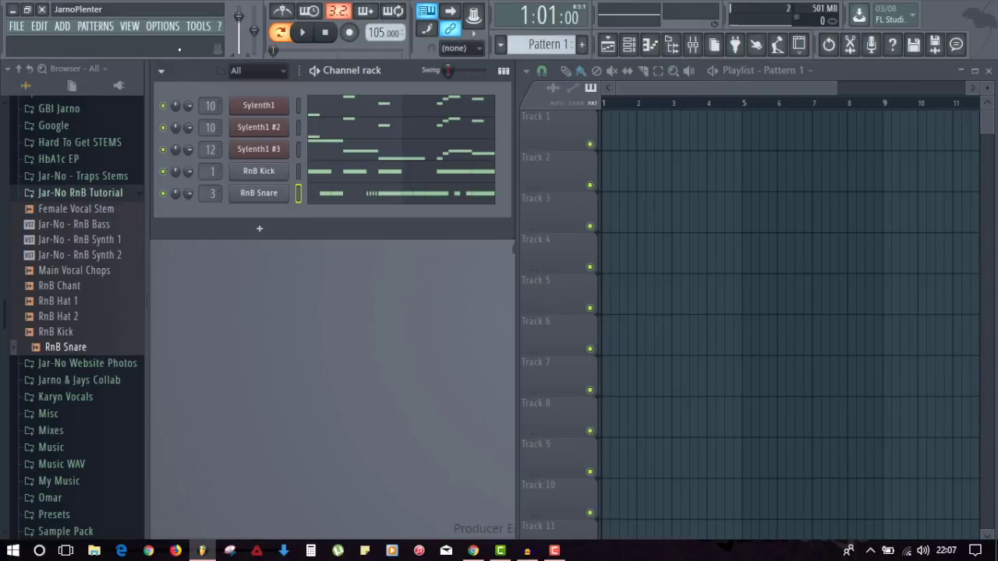
Delete the RnB Snare's C5 ghost note at the start of bar 2 while the full pattern plays, and close the piano roll.
key(space)
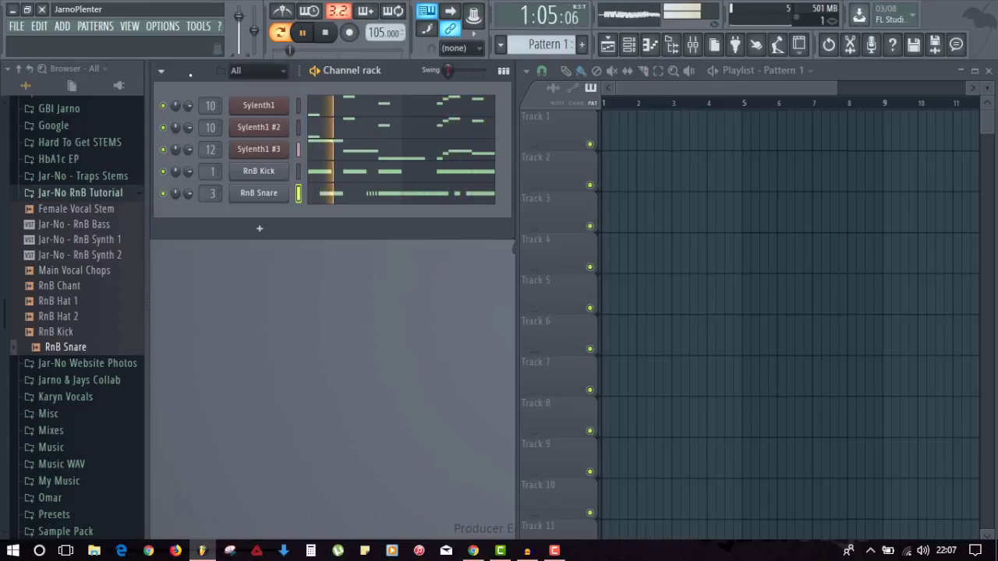
click(392, 199)
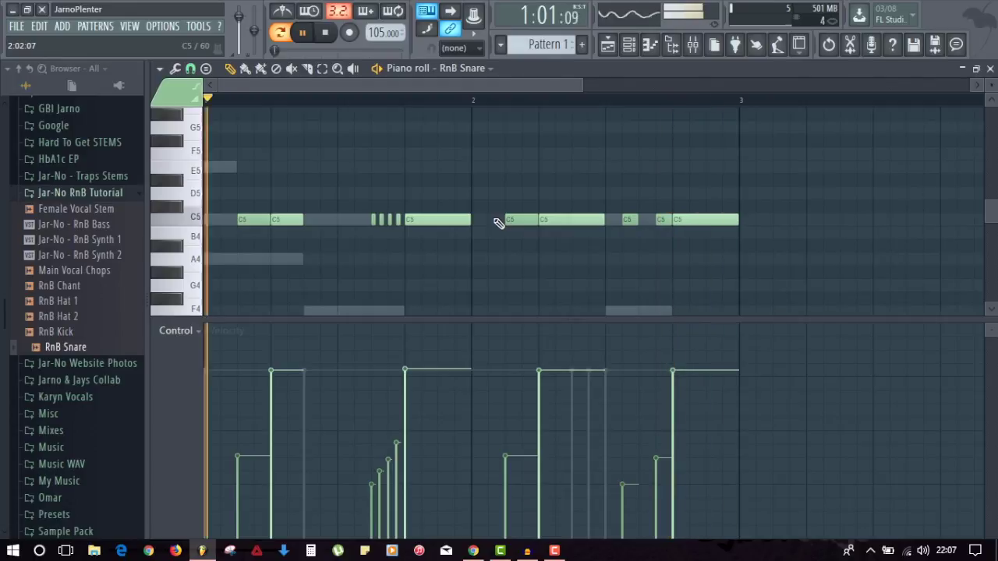
key(space)
key(Escape)
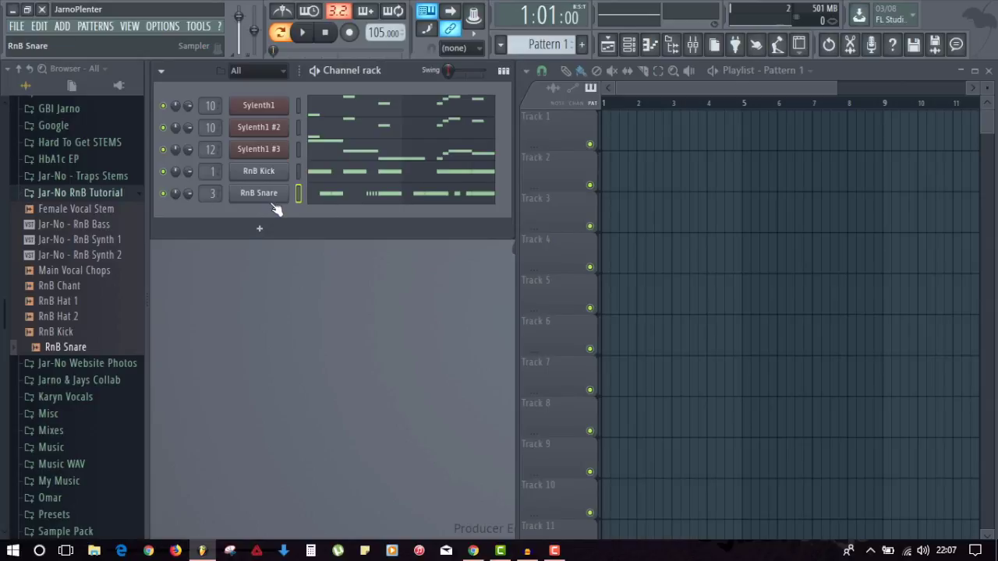
Add the RnB Hat 1 and RnB Hat 2 samples as new channels below the RnB Snare.
drag(275, 209, 112, 311)
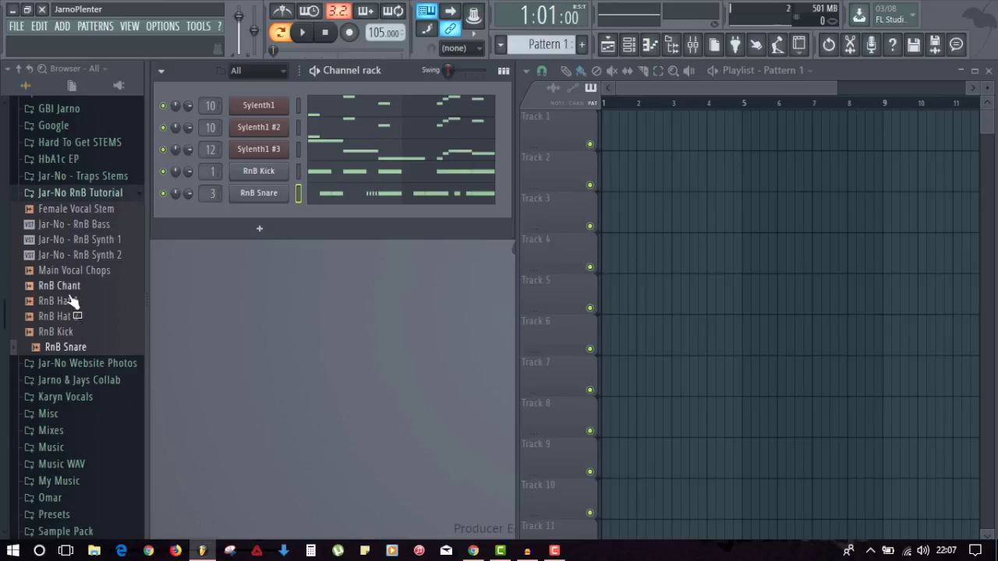
drag(73, 303, 263, 219)
drag(94, 317, 259, 232)
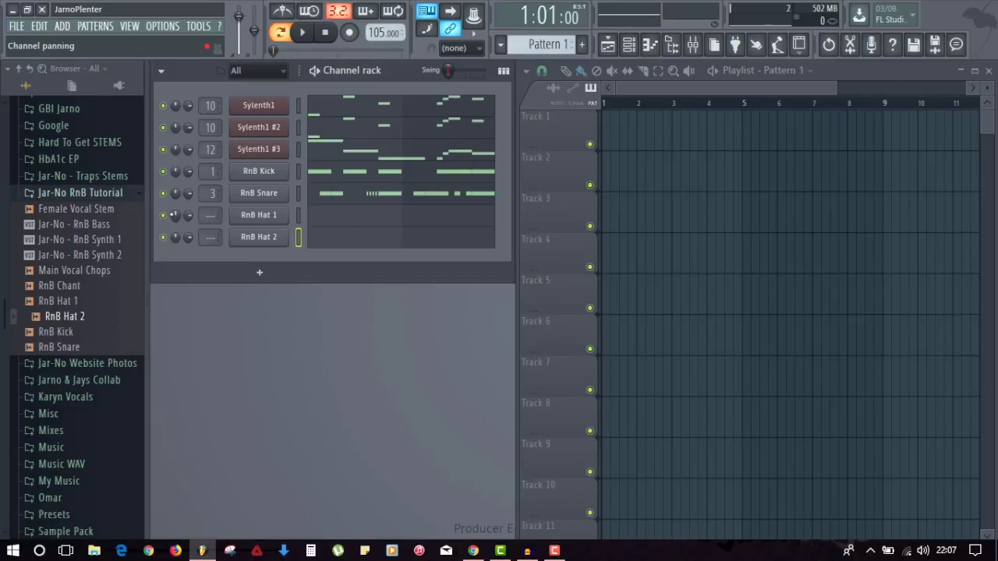
Mute the three Sylenth1 channels, write a two-bar C5 hi-hat pattern with a low-velocity roll for RnB Hat 1, and play it back.
click(162, 106)
click(319, 222)
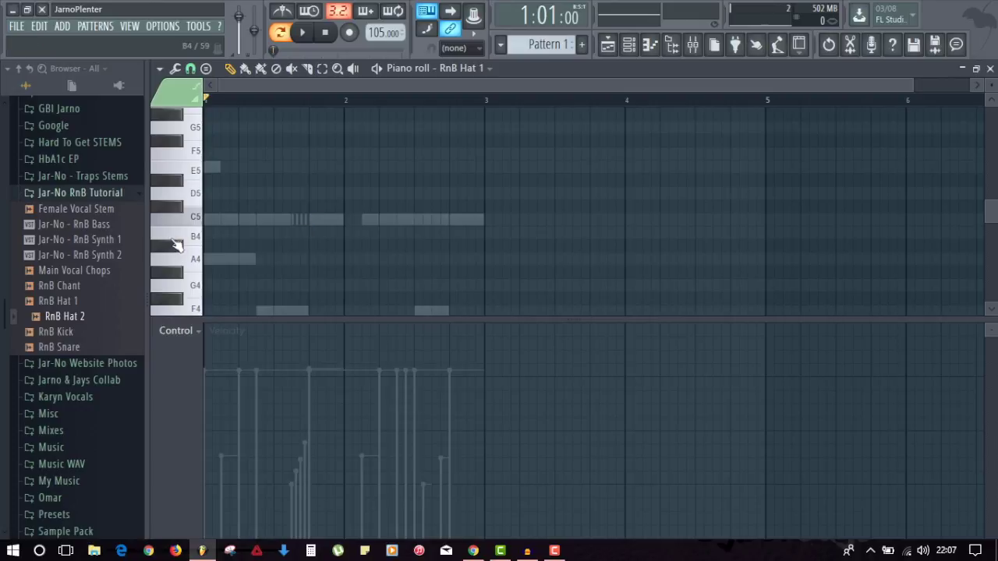
key(space)
key(space)
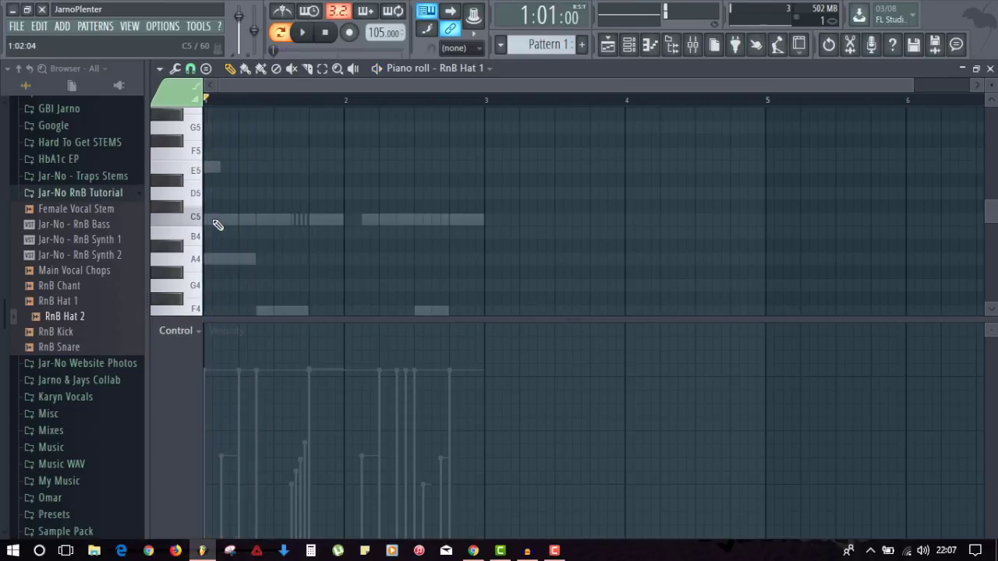
click(217, 220)
key(space)
key(space)
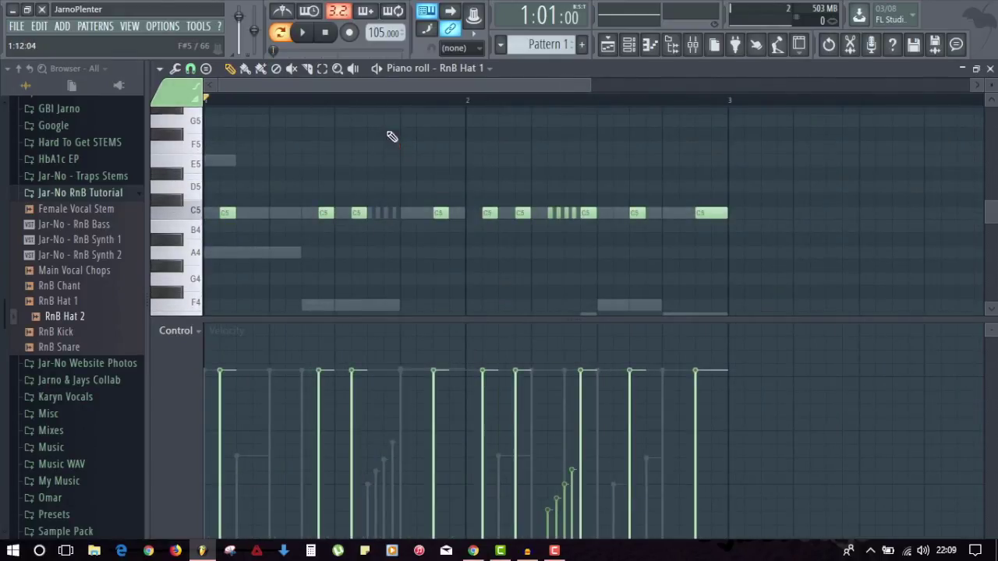
key(space)
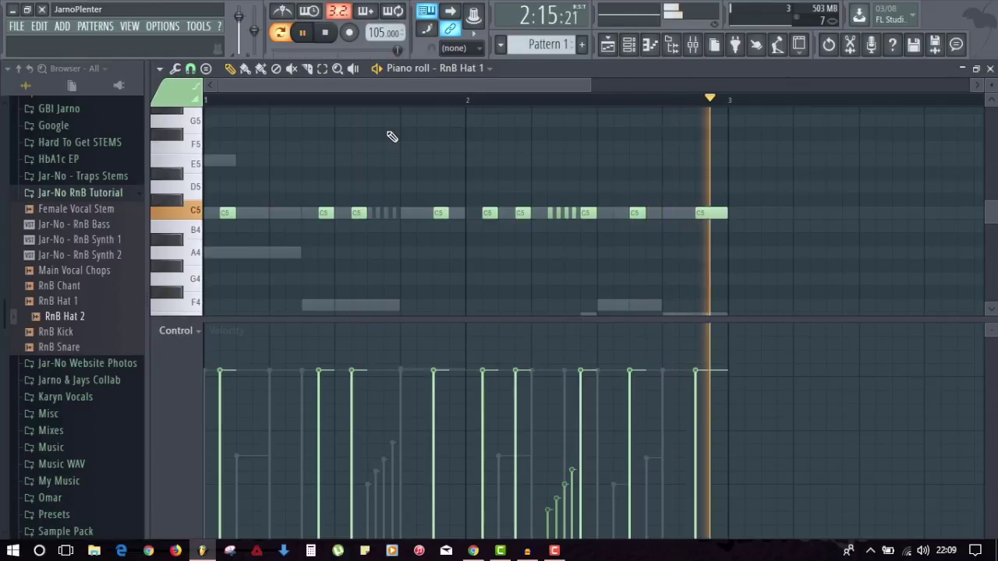
key(space)
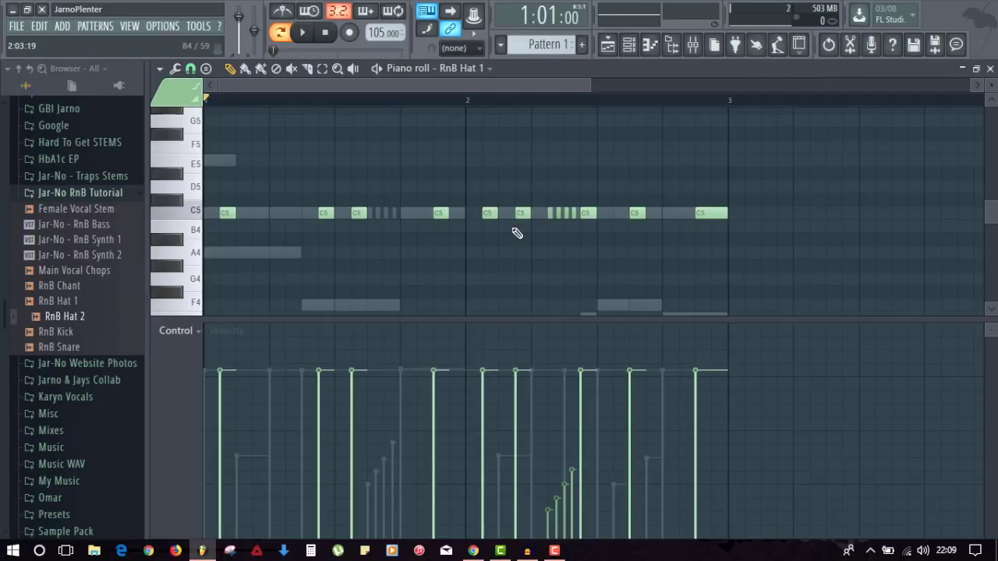
key(Escape)
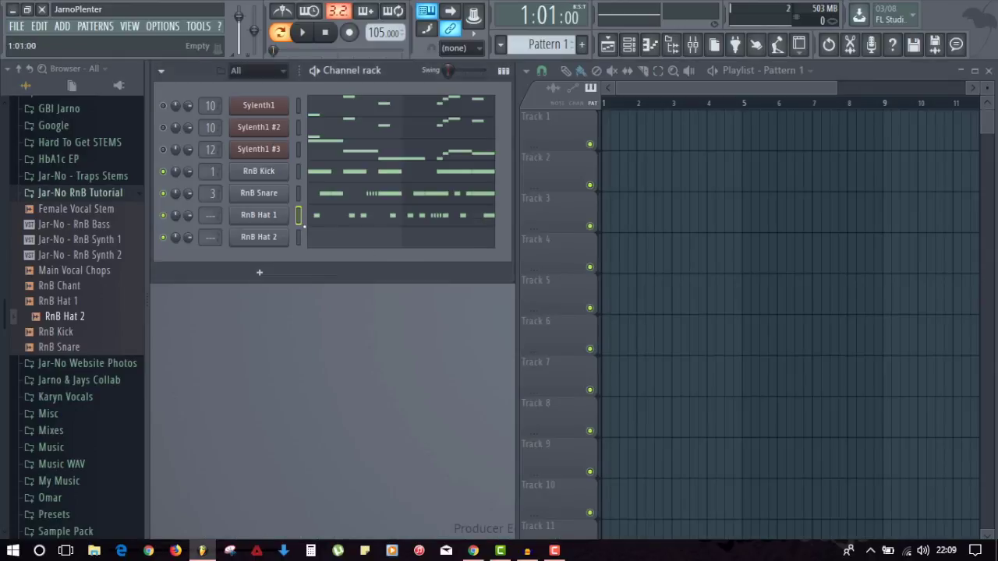
Solo the RnB Hat 1 channel and play its pattern alone.
right_click(164, 216)
click(170, 218)
key(space)
key(space)
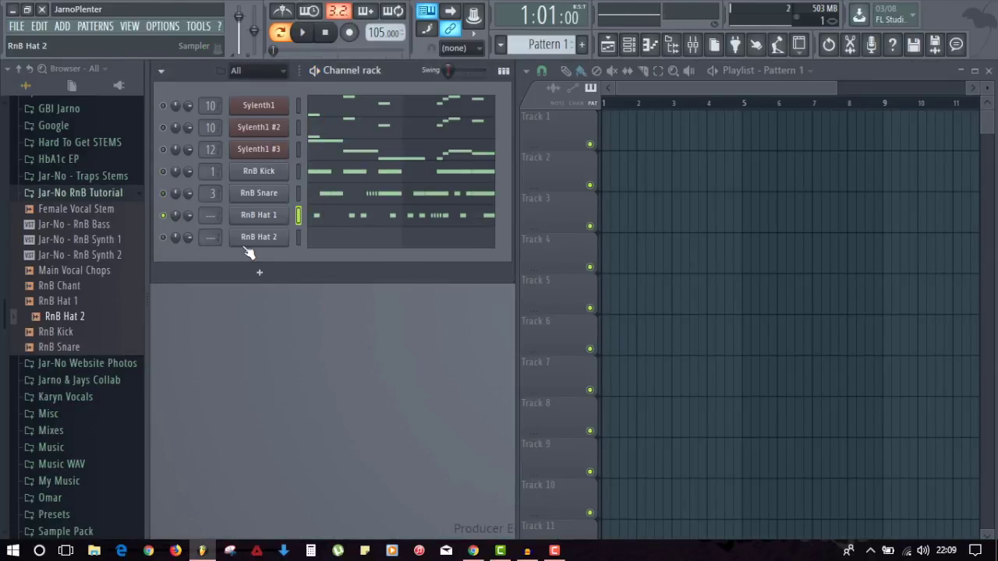
Open the RnB Hat 1 sampler settings, reset its precomputed fade-out, and move the settings clear of the channel rack.
click(257, 215)
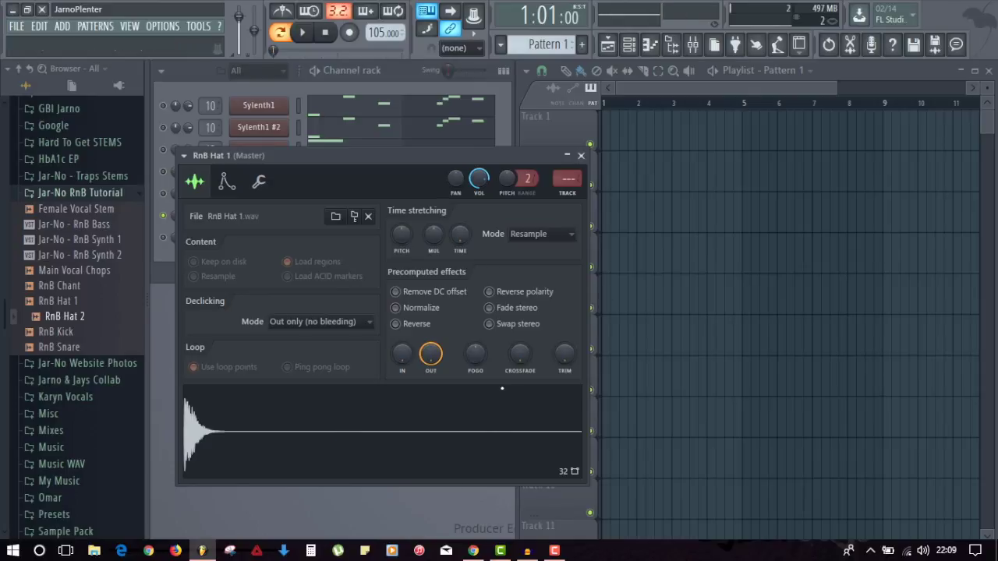
right_click(431, 354)
click(447, 363)
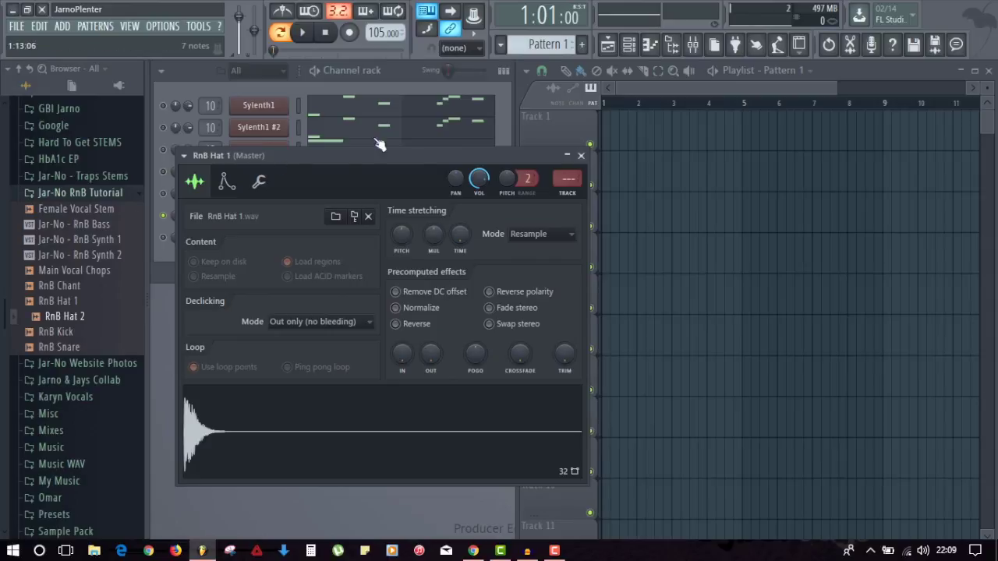
drag(332, 156, 679, 74)
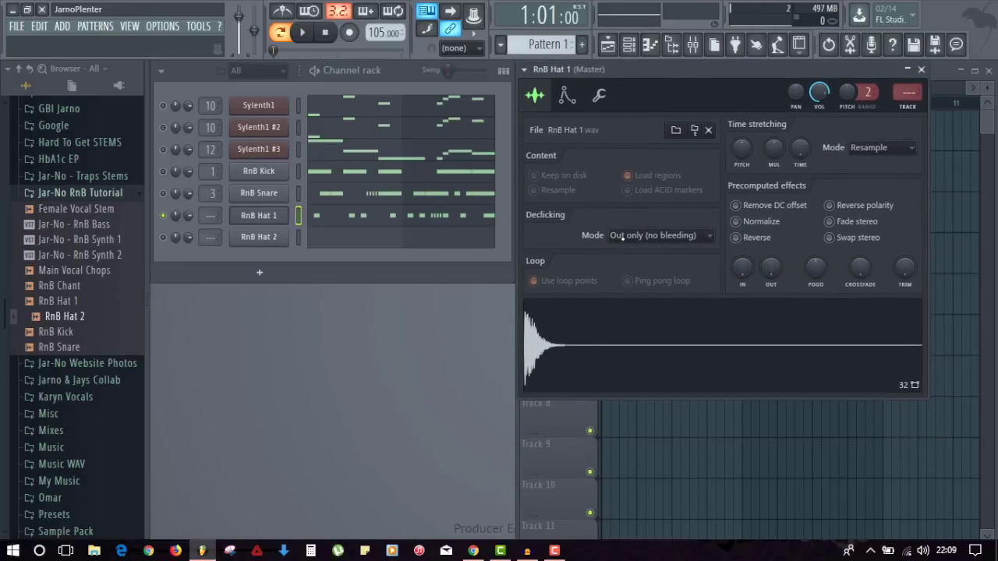
Enable the RnB Hat 1 volume envelope, set attack, hold, sustain and release to zero, and shorten the decay to a brief spike.
click(568, 95)
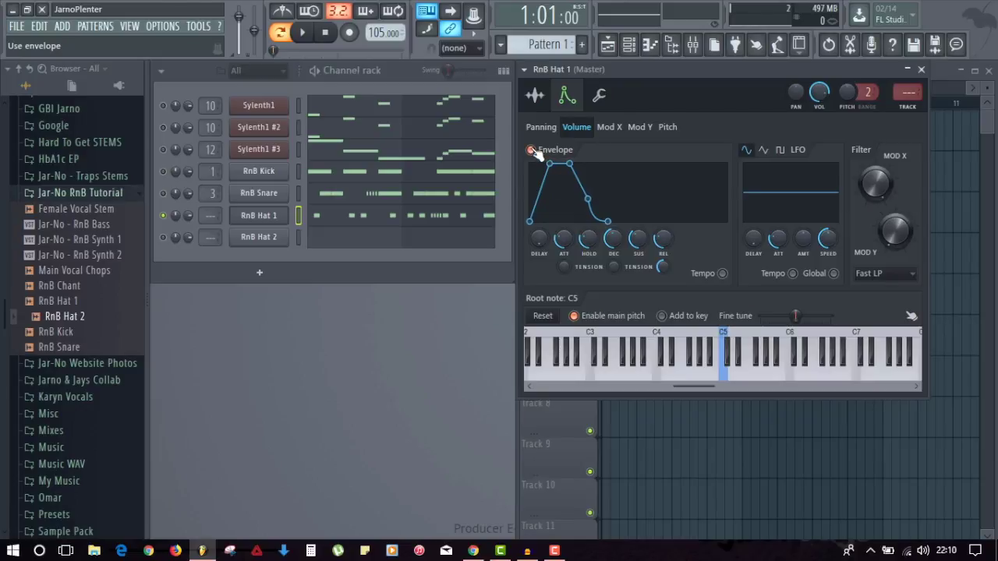
drag(550, 163, 530, 163)
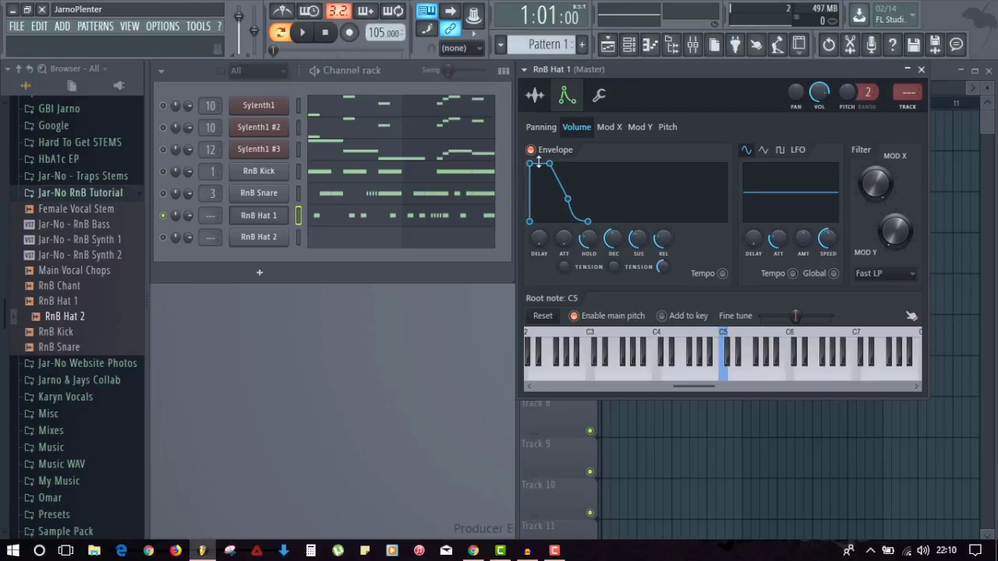
drag(564, 239, 588, 258)
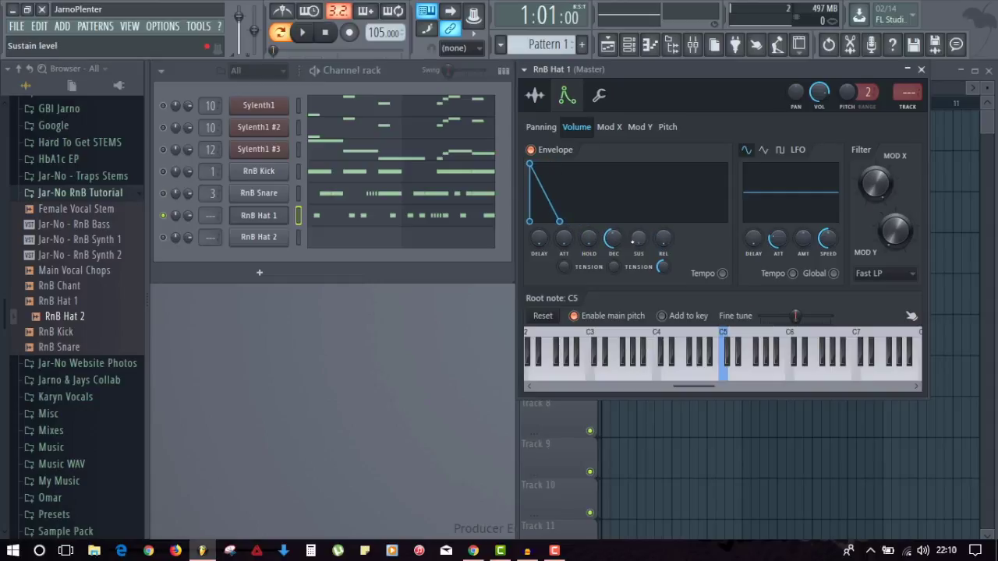
drag(613, 238, 614, 251)
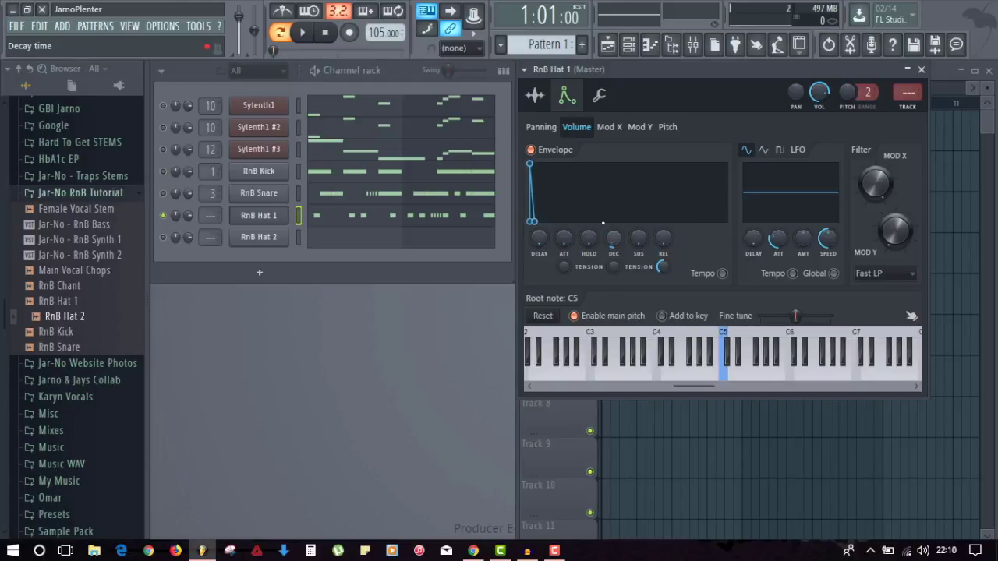
Audition the RnB Hat 1 sound while fine-tuning the volume envelope's decay time.
key(z)
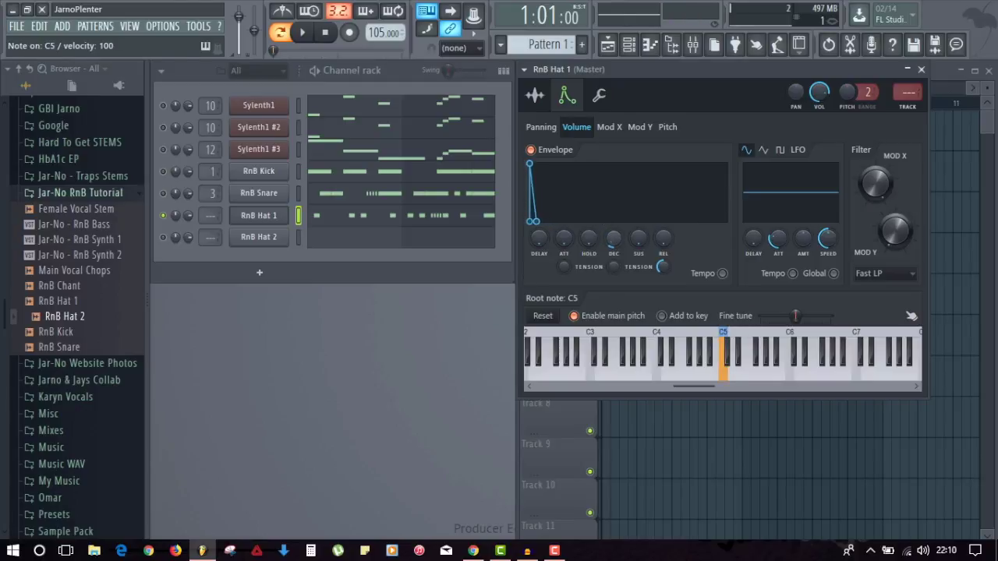
mouse_move(613, 238)
mouse_down()
mouse_move(613, 222)
mouse_move(613, 249)
mouse_move(613, 241)
mouse_up()
key(z)
key(z)
key(z)
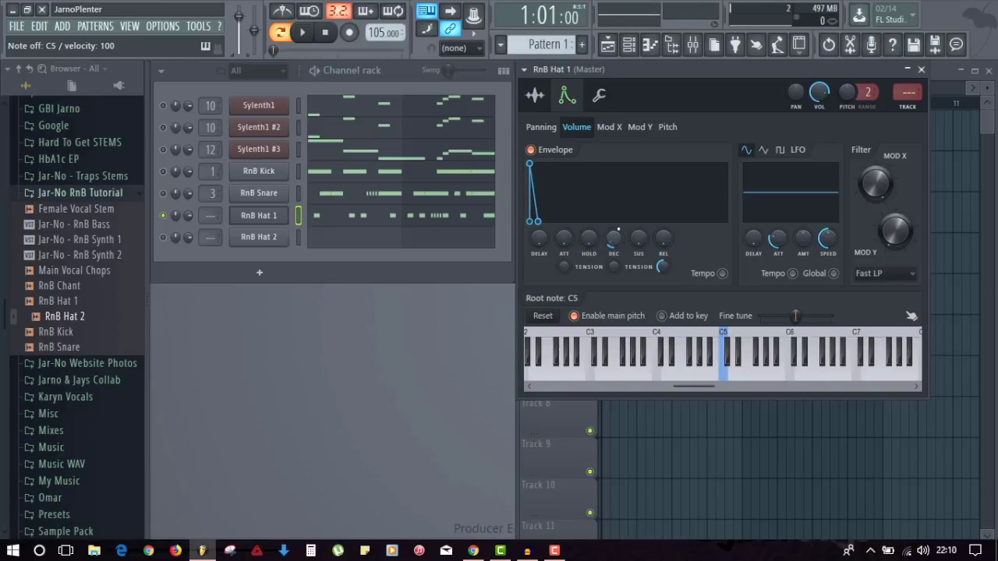
Try a longer hold time on the RnB Hat 1 volume envelope, audition it, and return the hold to zero.
drag(589, 239, 588, 226)
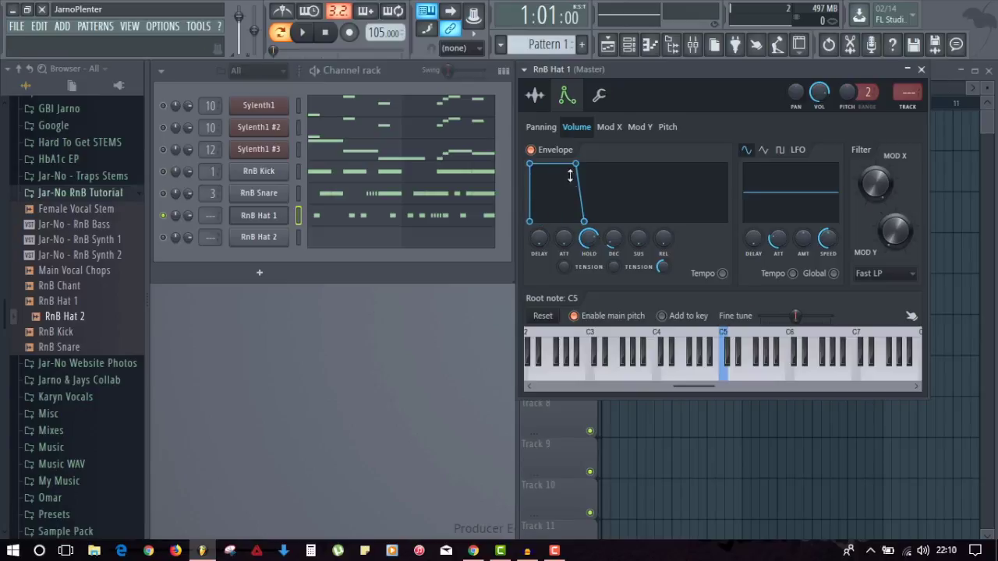
key(z)
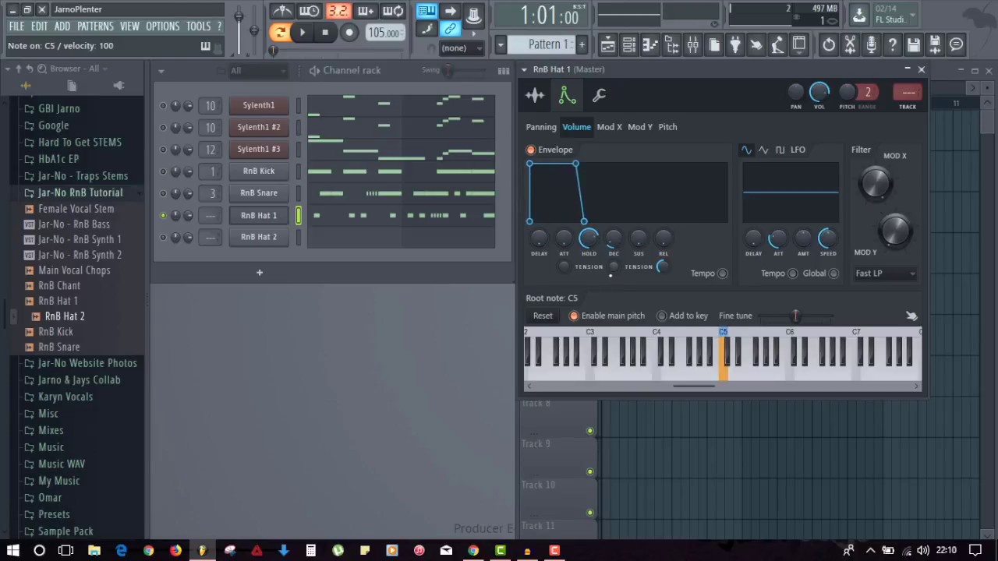
drag(589, 239, 588, 269)
key(z)
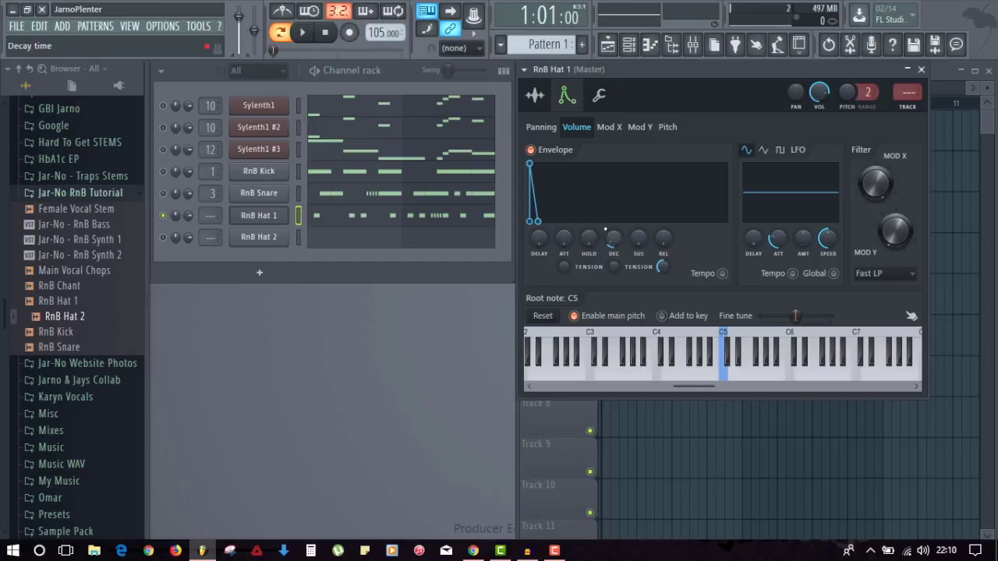
Lengthen the RnB Hat 1 decay slightly, close its settings, and play the pattern with RnB Kick and RnB Snare unmuted.
key(z)
drag(605, 230, 604, 223)
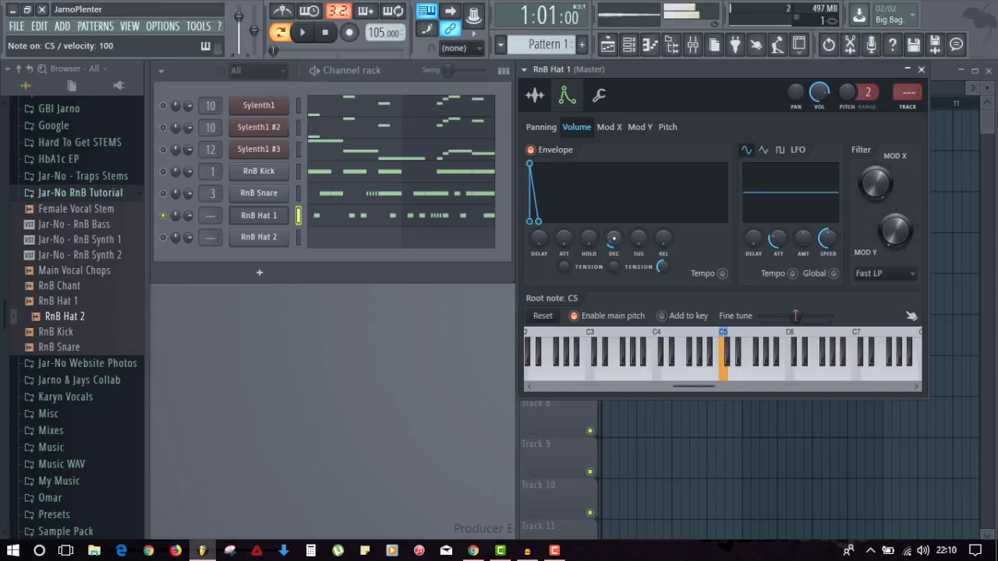
key(space)
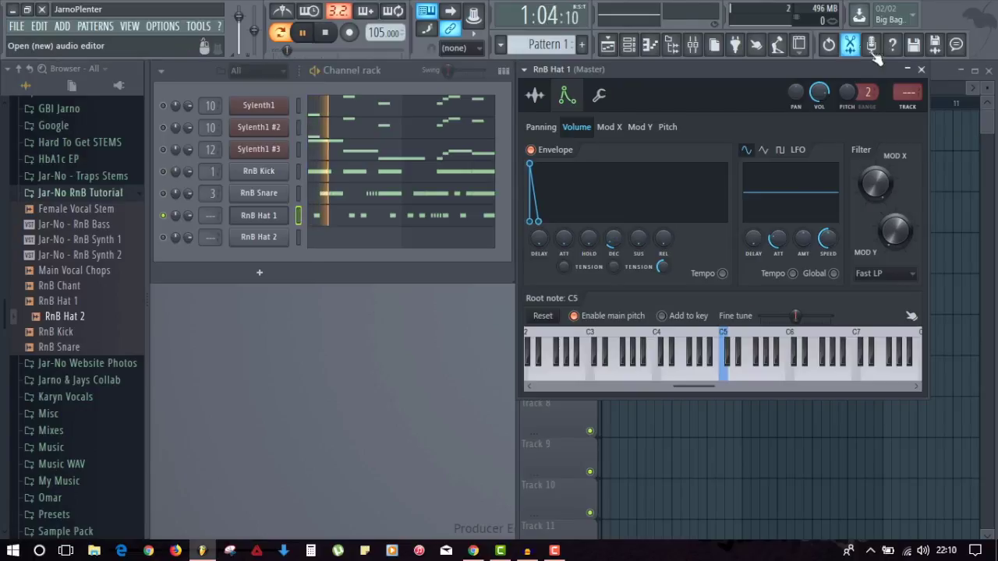
click(920, 69)
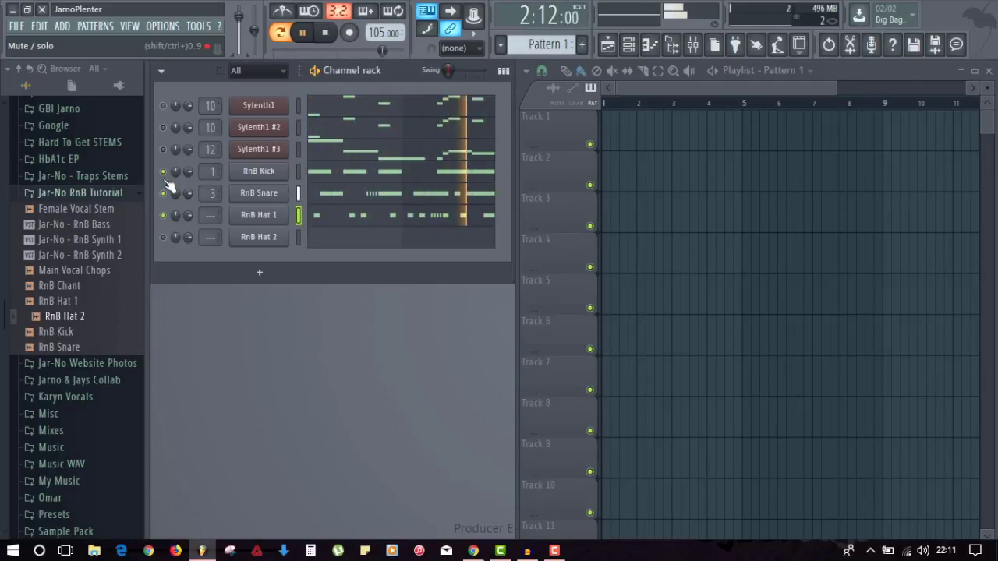
key(space)
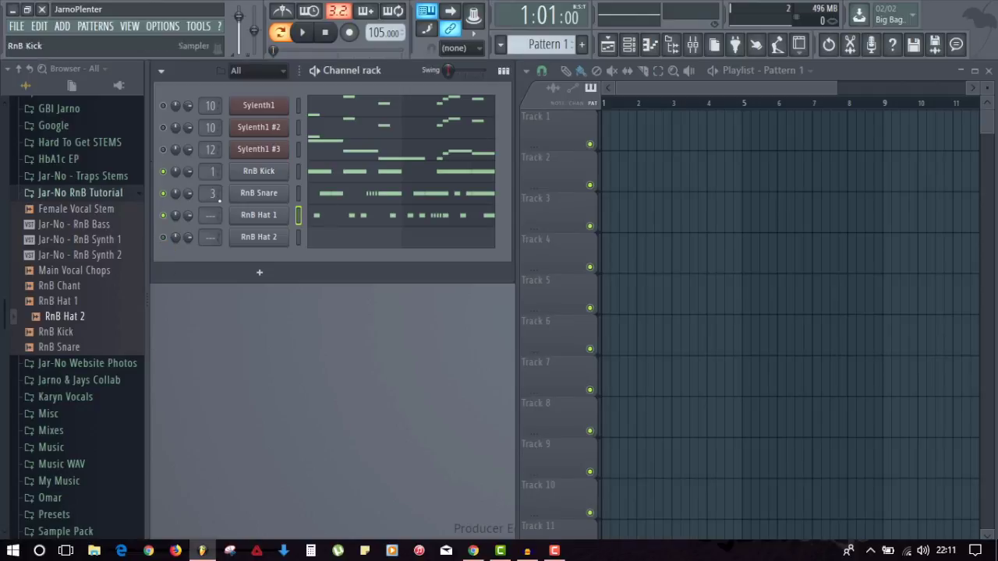
Open the RnB Hat 2 sampler settings, audition its sample, and close them.
click(260, 237)
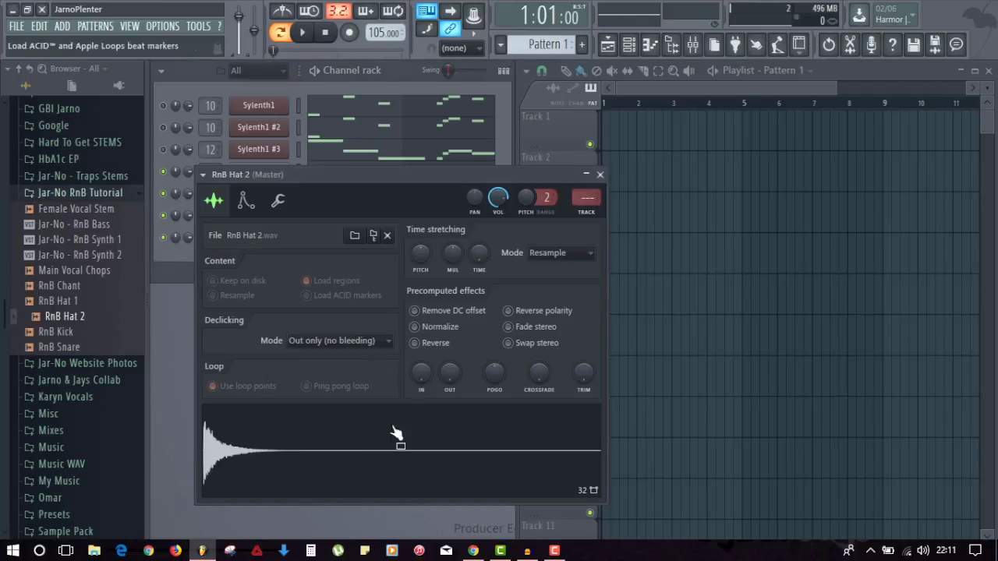
click(307, 446)
click(601, 174)
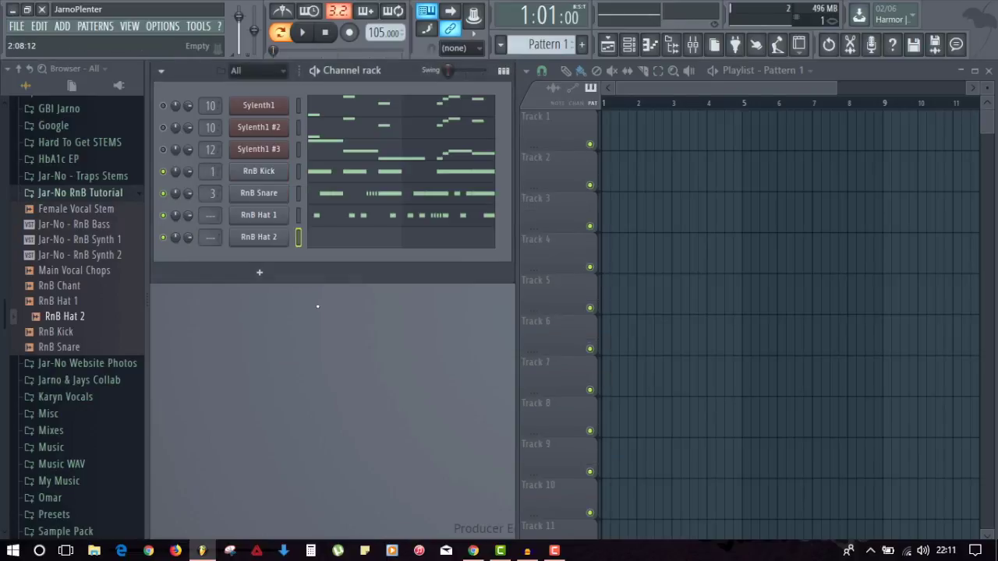
Place a two-step C5 note at the start of bar 1 in the RnB Hat 2 piano roll and raise its velocity.
click(325, 243)
click(204, 214)
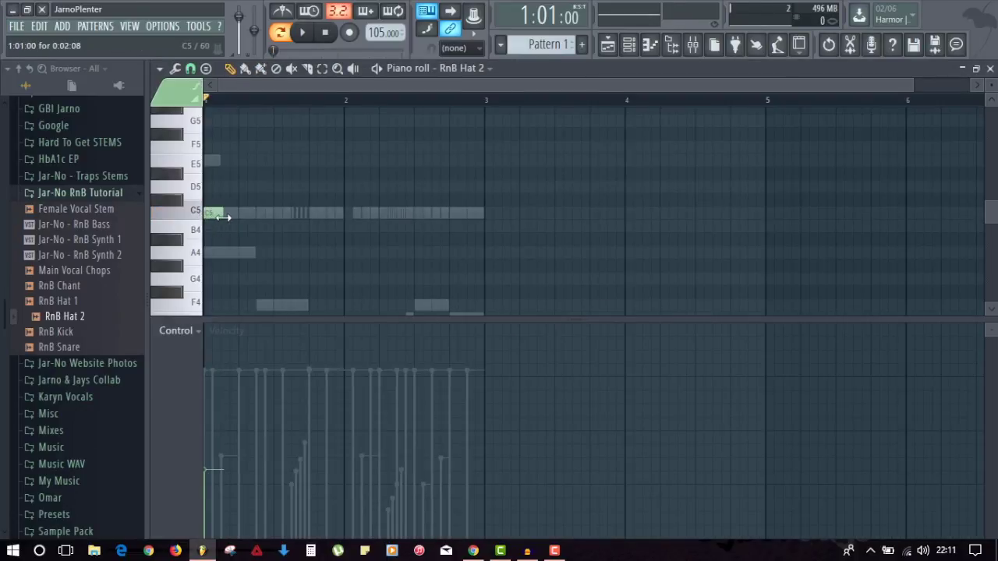
click(208, 369)
click(221, 213)
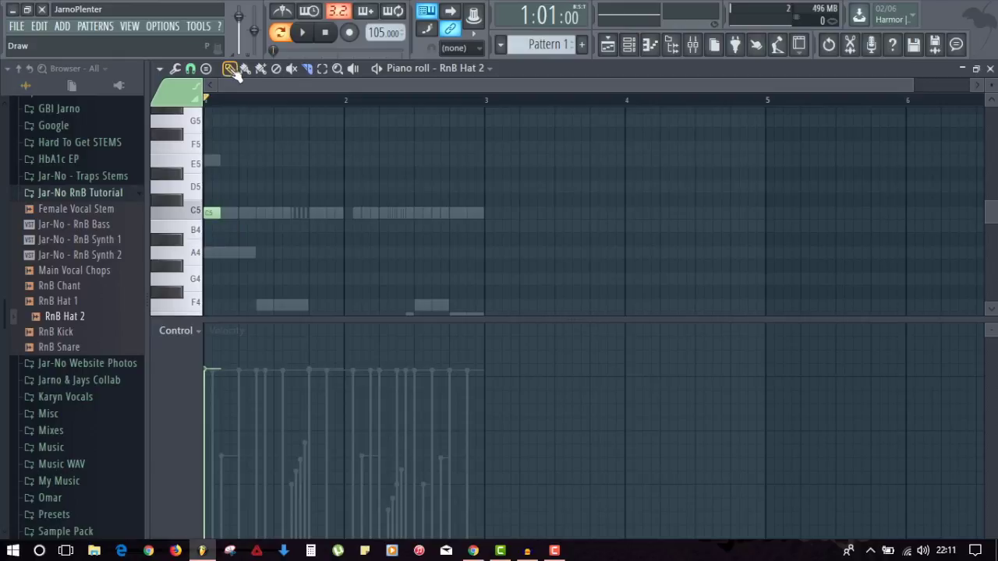
click(209, 212)
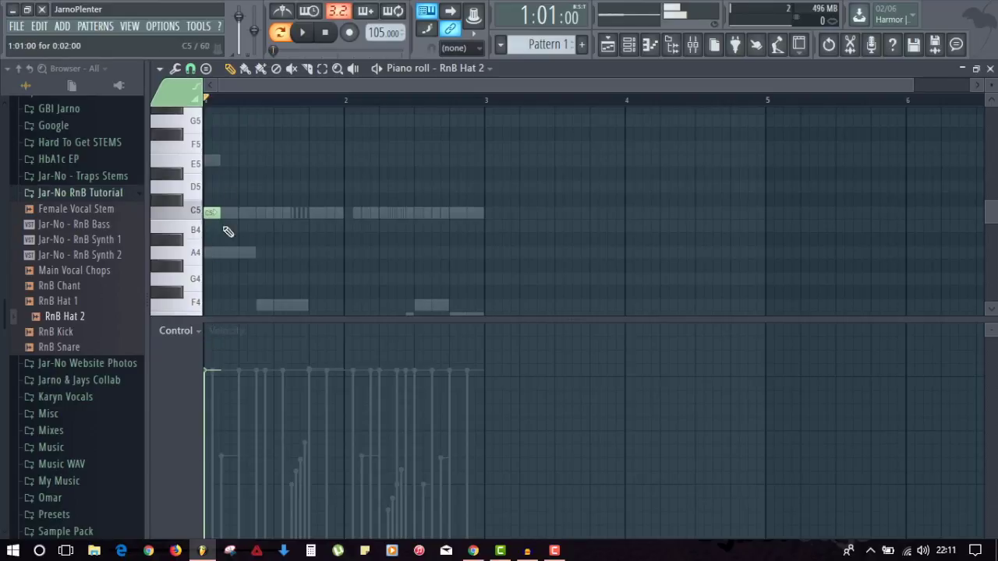
Add C5 notes to RnB Hat 2 at mid-bar 1, the start of bar 2 and mid-bar 2, and play the full drum pattern.
click(281, 213)
click(351, 213)
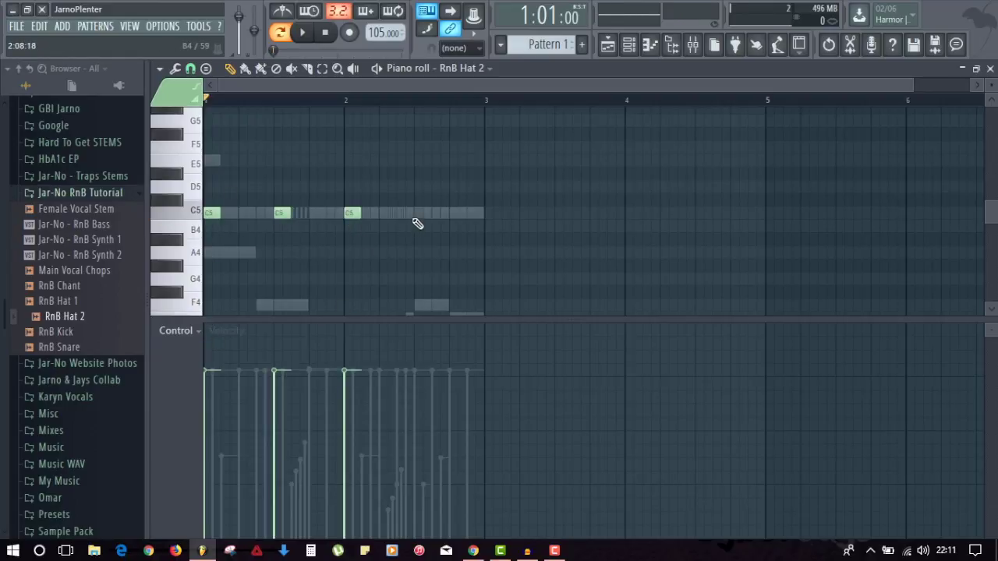
click(422, 213)
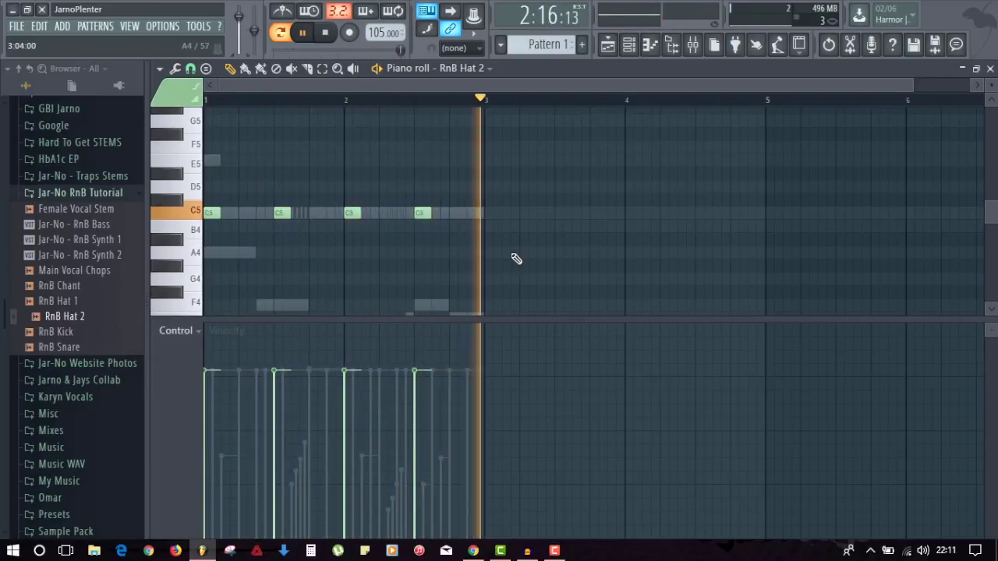
key(F7)
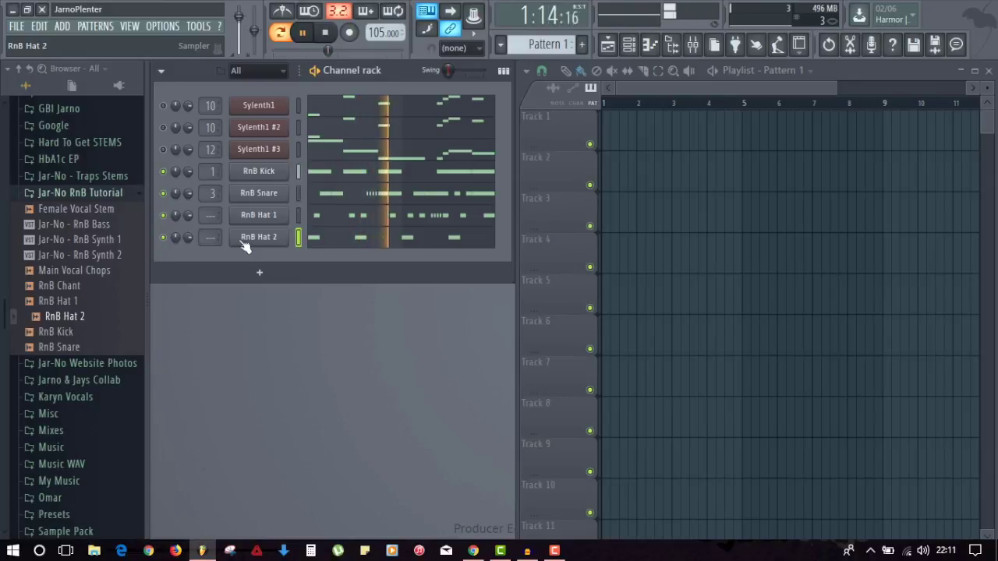
key(space)
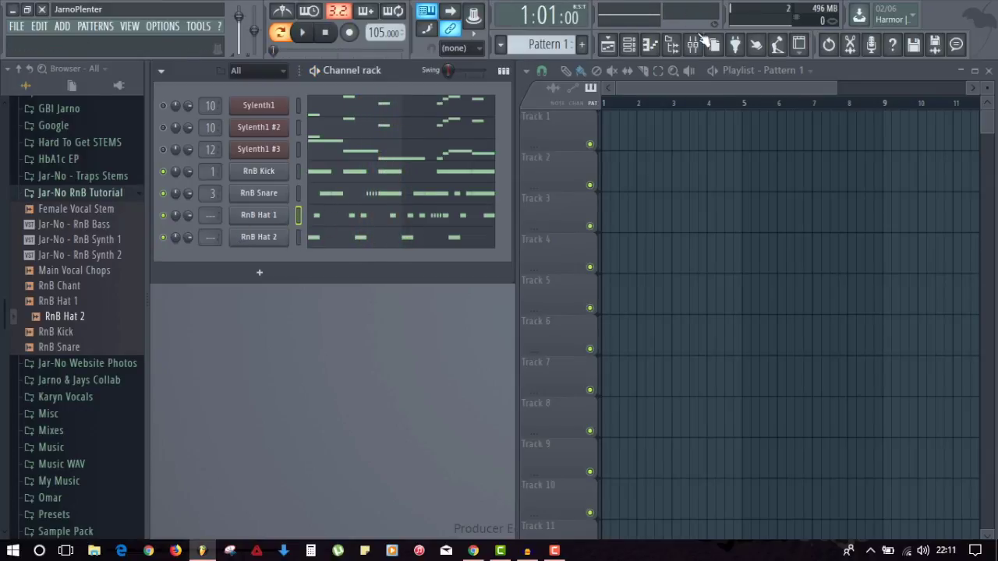
Route RnB Hat 1 to mixer insert 5 and RnB Hat 2 to mixer insert 7.
click(694, 43)
click(253, 167)
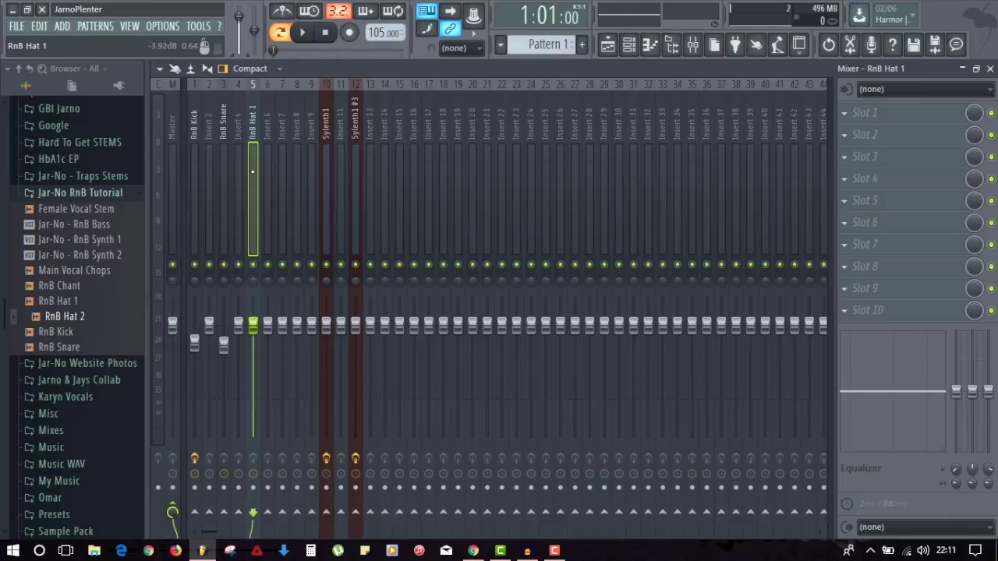
key(F9)
click(692, 44)
click(281, 177)
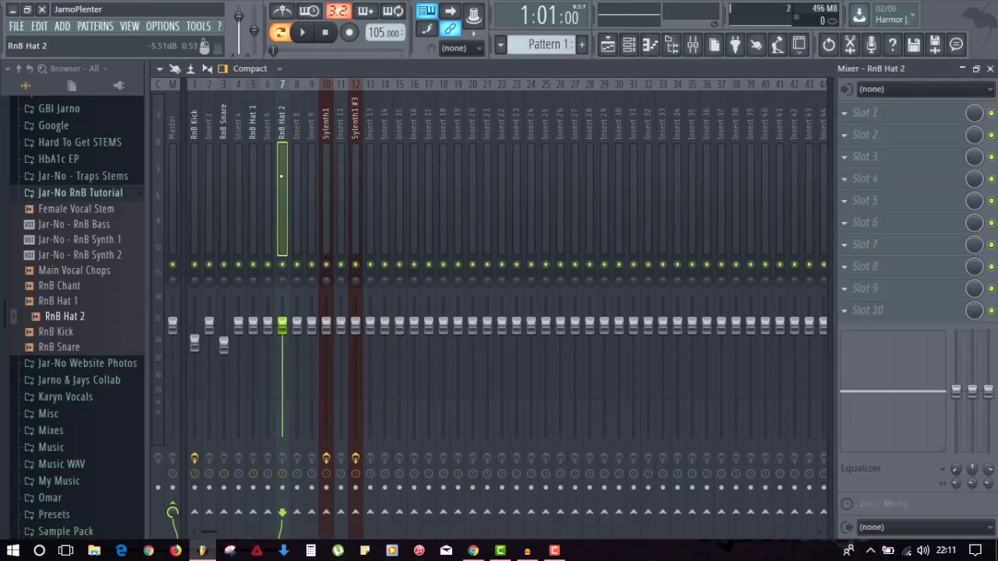
Lower the RnB Hat 1 mixer level slightly and the RnB Hat 2 level to 58% (-10.5 dB) while the pattern plays.
key(space)
click(253, 327)
drag(253, 328, 282, 375)
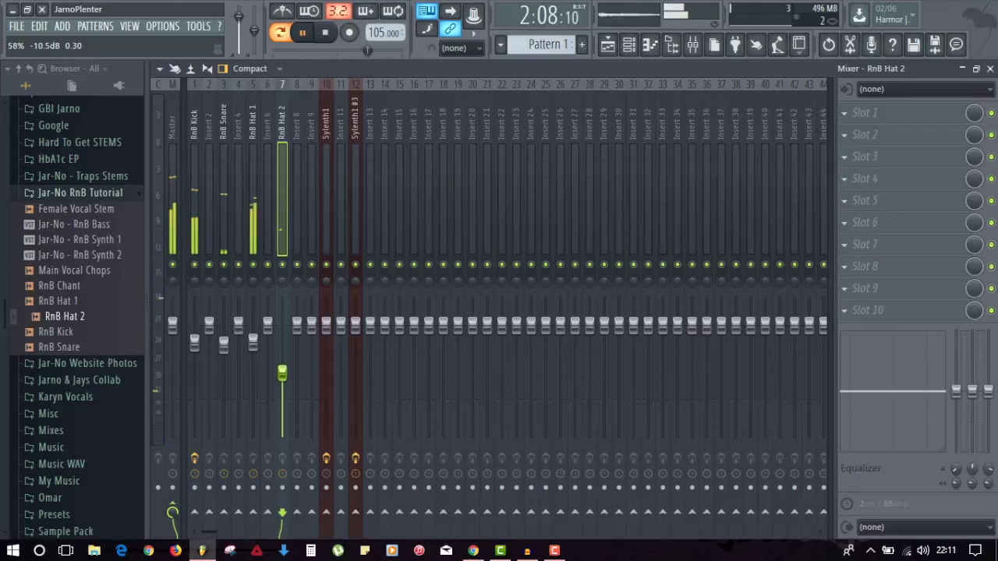
Solo the RnB Hat 1 mixer track and start pattern playback.
right_click(282, 266)
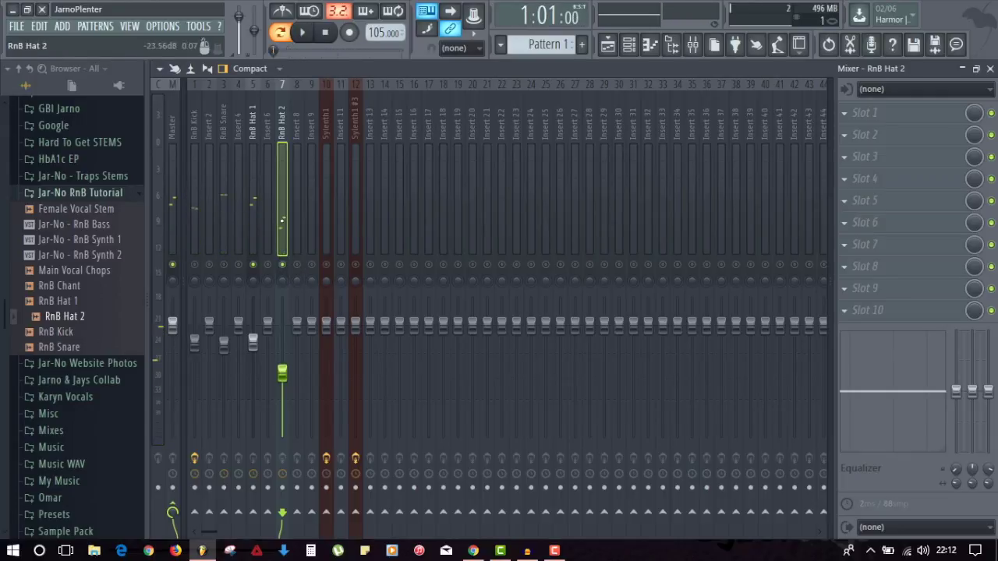
right_click(253, 265)
click(254, 195)
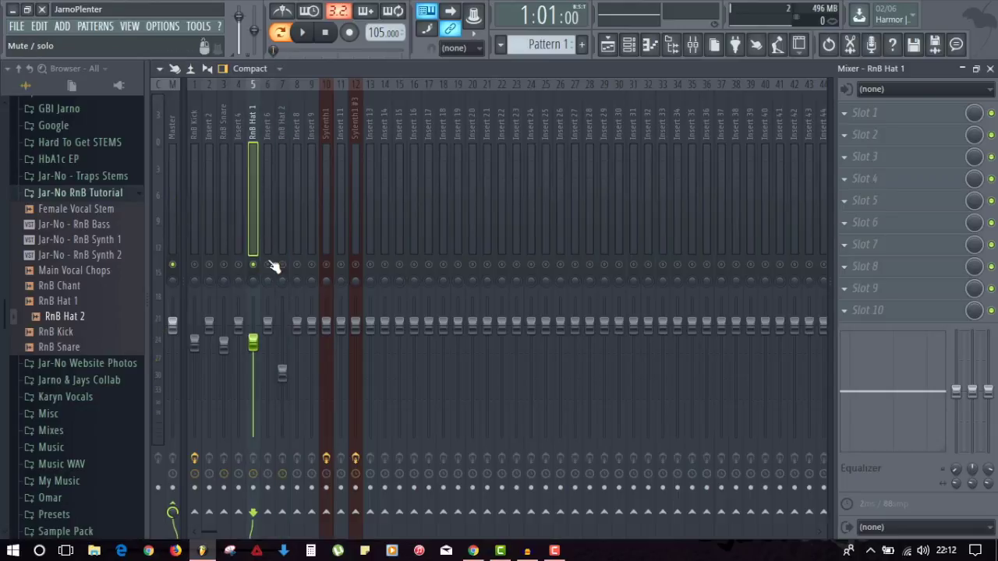
key(space)
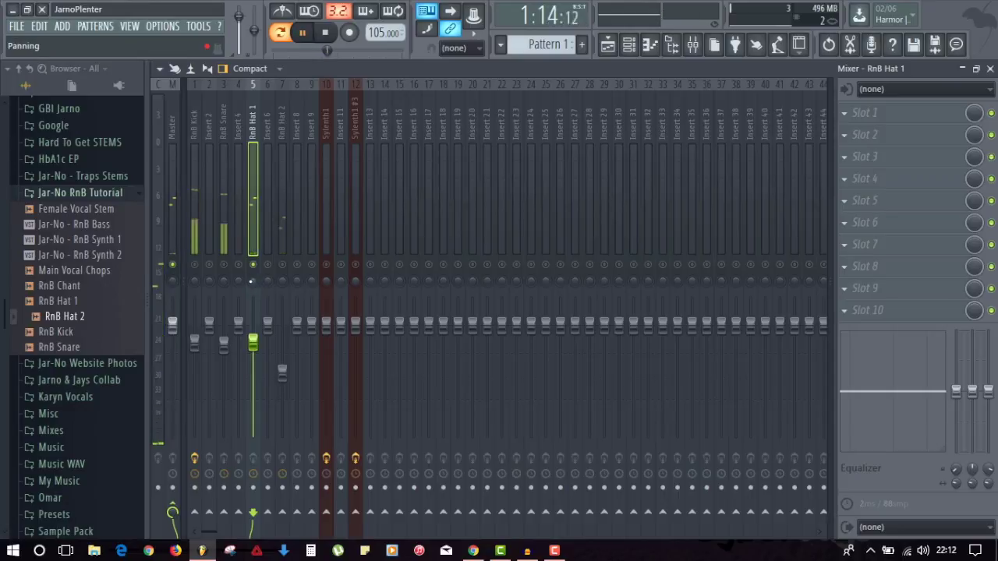
Audition RnB Hat 1 panned hard left and hard right, and return its panning to centre.
right_click(253, 282)
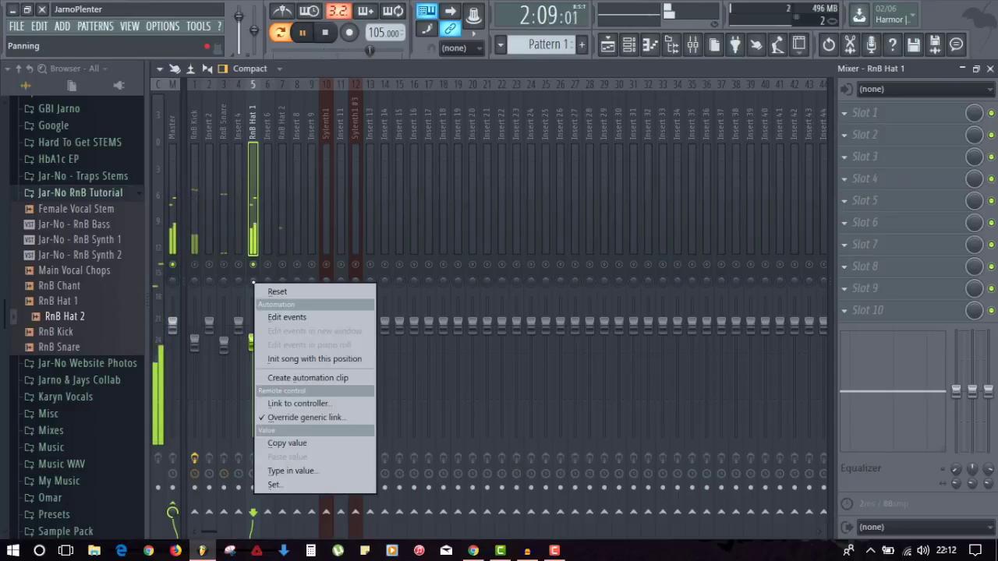
click(278, 292)
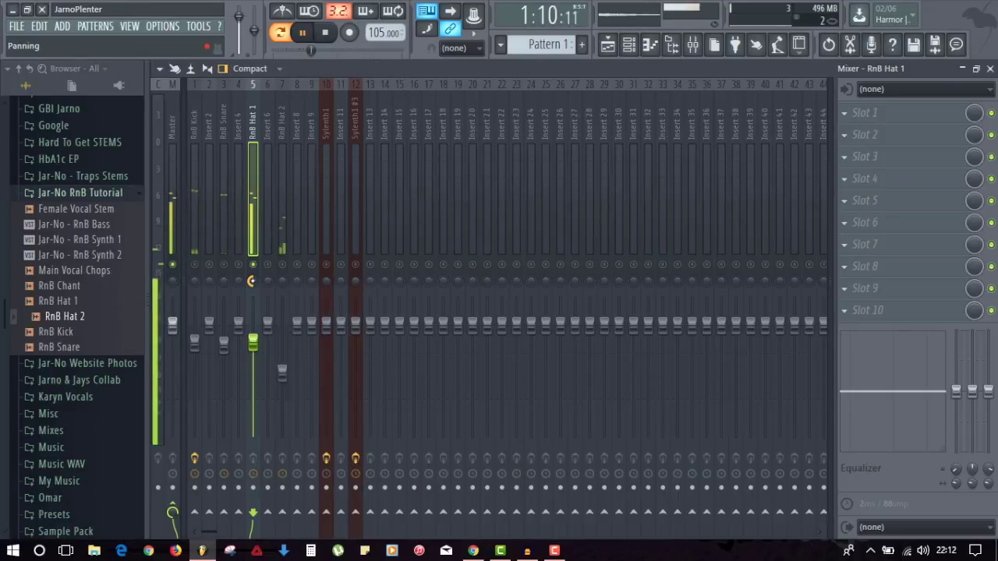
drag(252, 282, 253, 219)
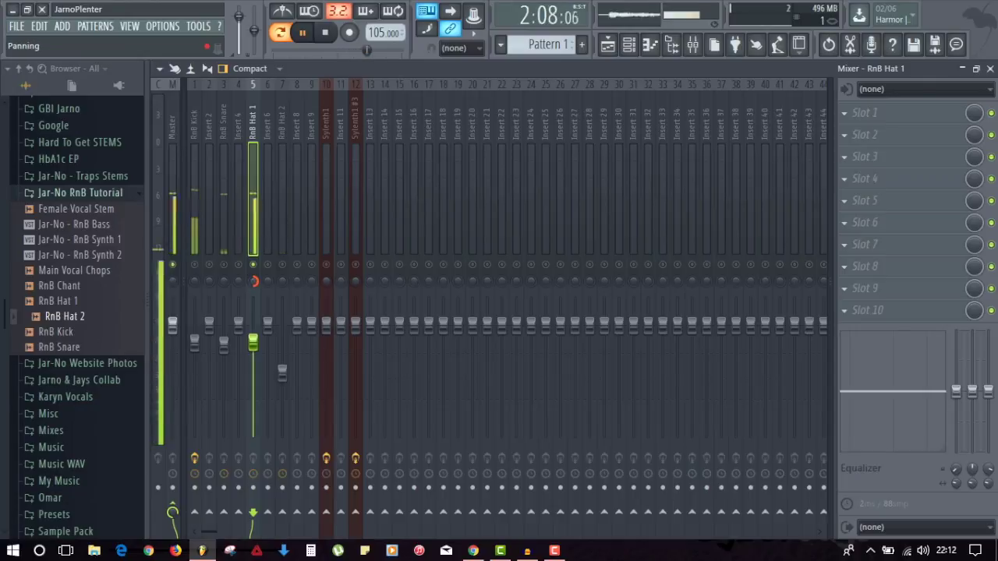
drag(253, 281, 253, 313)
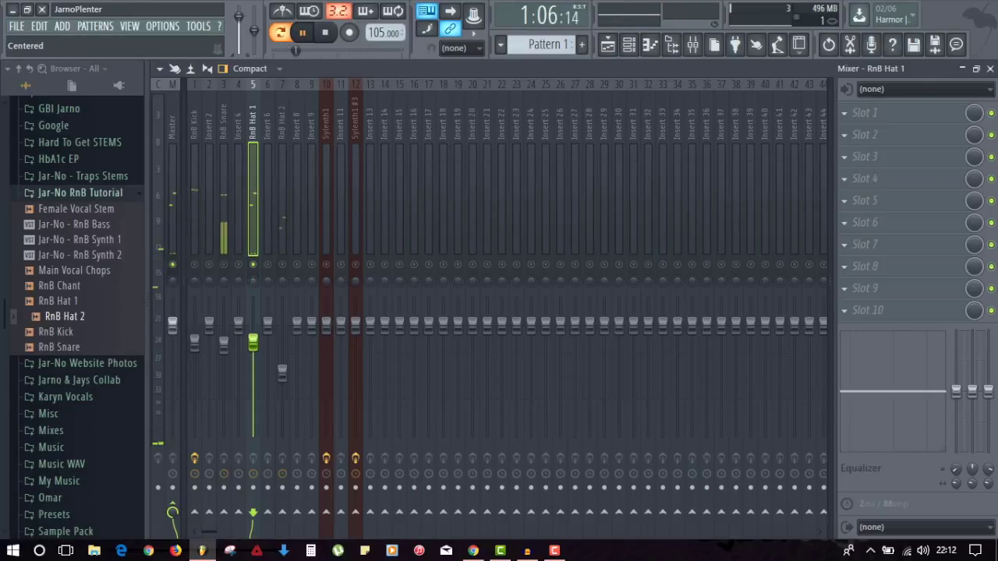
Pan RnB Hat 1 slightly left, and solo RnB Hat 2 and pan it about 22% left during playback.
drag(252, 279, 252, 286)
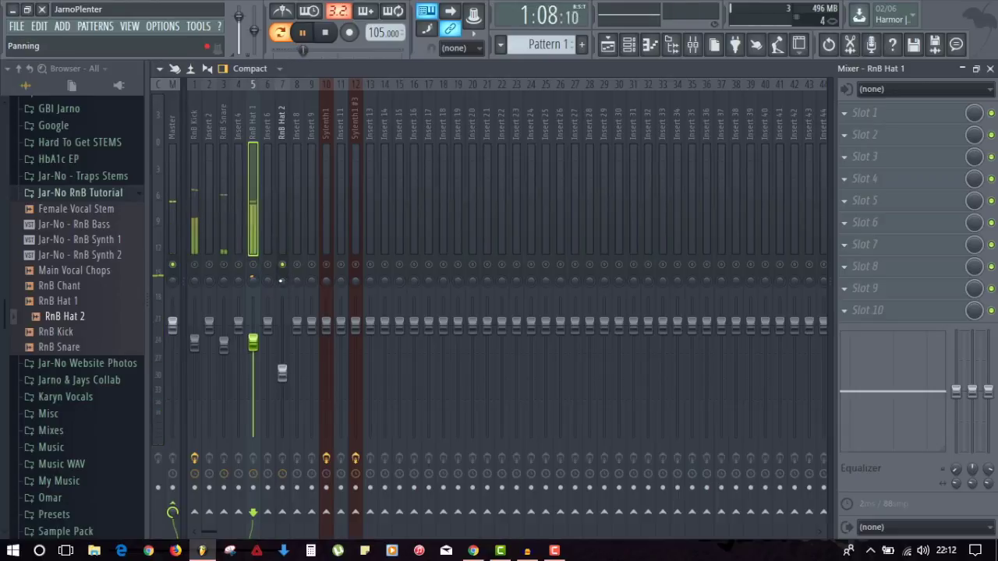
click(285, 270)
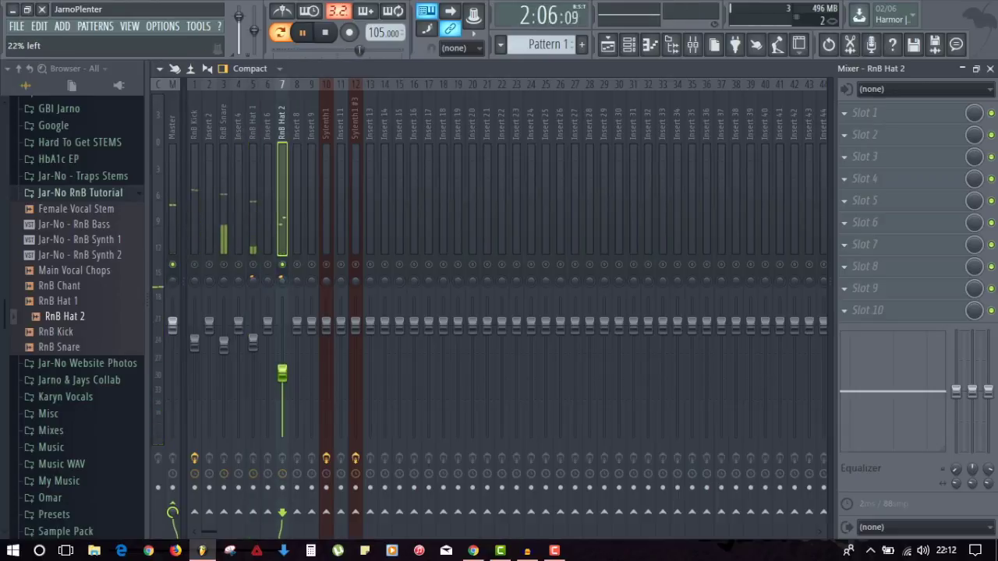
drag(282, 281, 282, 287)
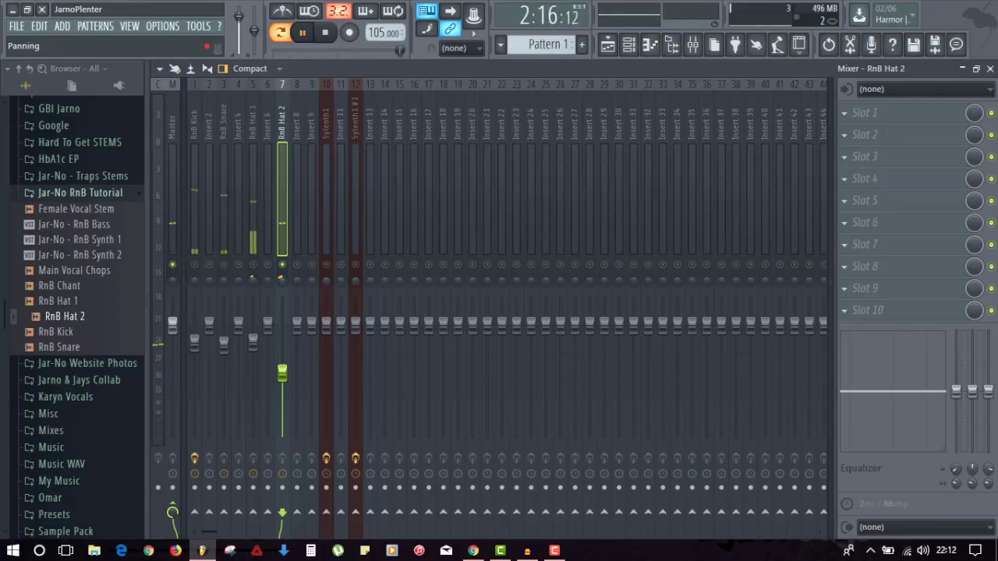
key(space)
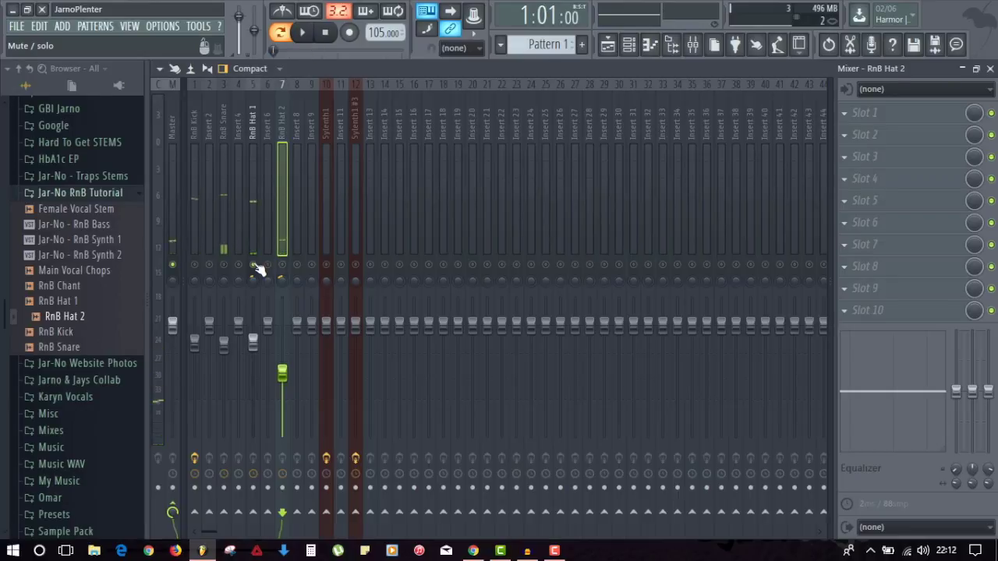
Unmute all channels in the channel rack, including the three Sylenth1 channels, and play the full pattern.
key(space)
key(F9)
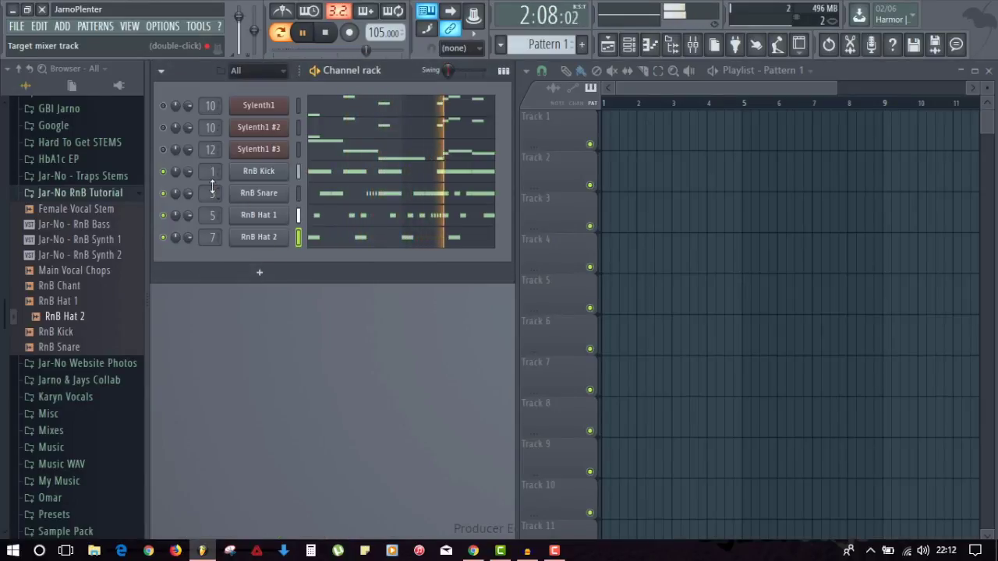
key(space)
right_click(164, 172)
click(169, 180)
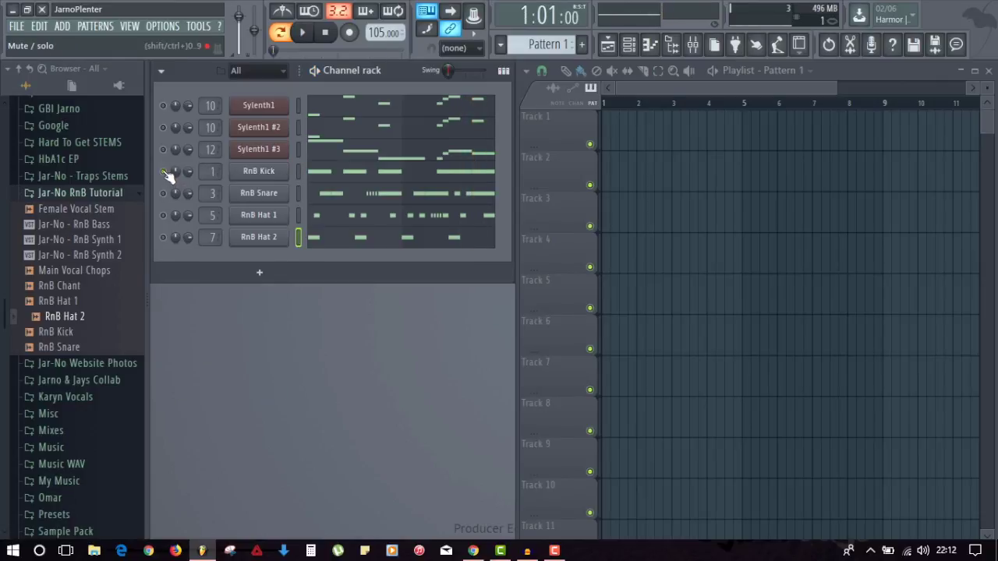
right_click(169, 176)
click(173, 183)
key(space)
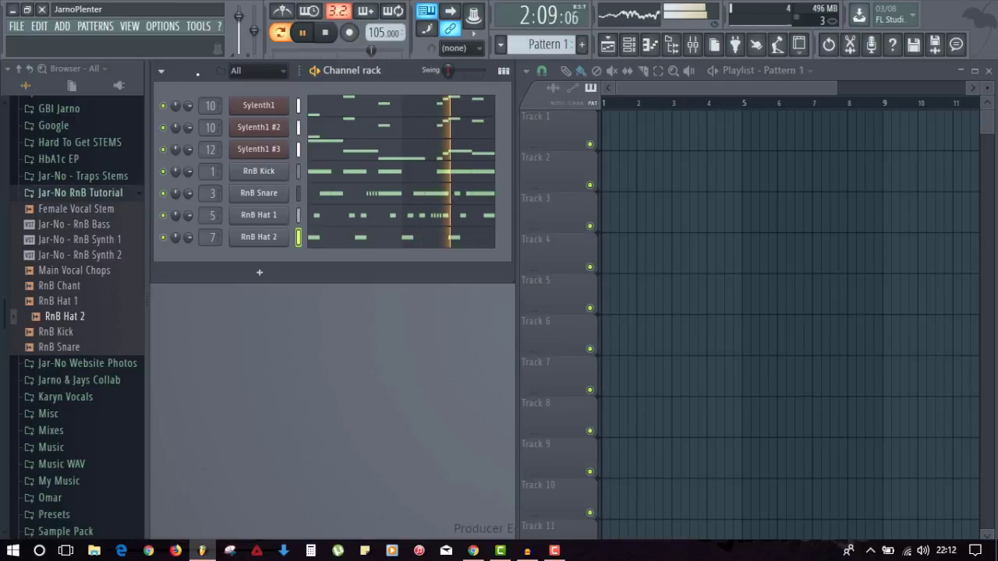
key(space)
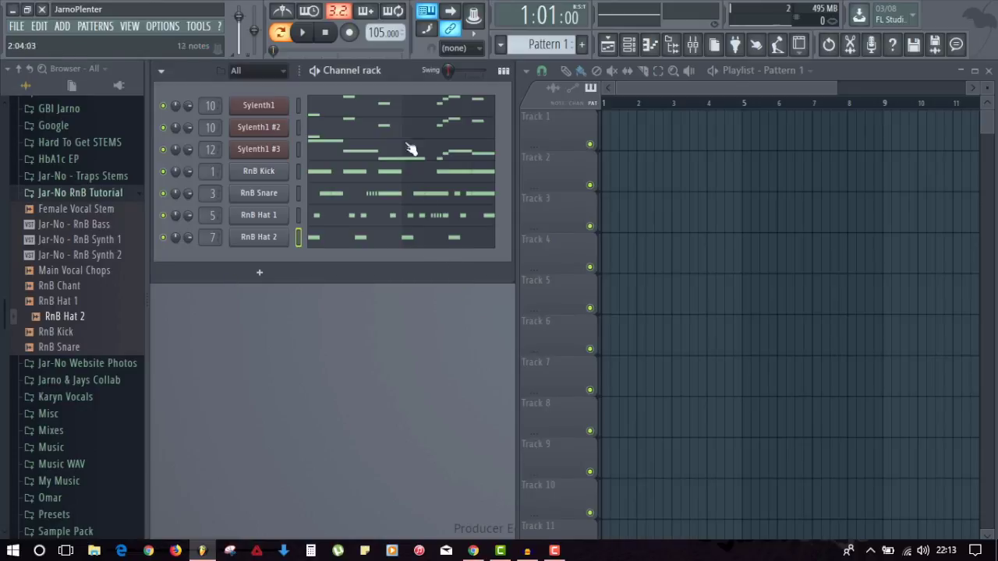
Insert a Slicex channel from the first Sylenth1 channel and reposition its window so the whole editor is visible.
right_click(272, 107)
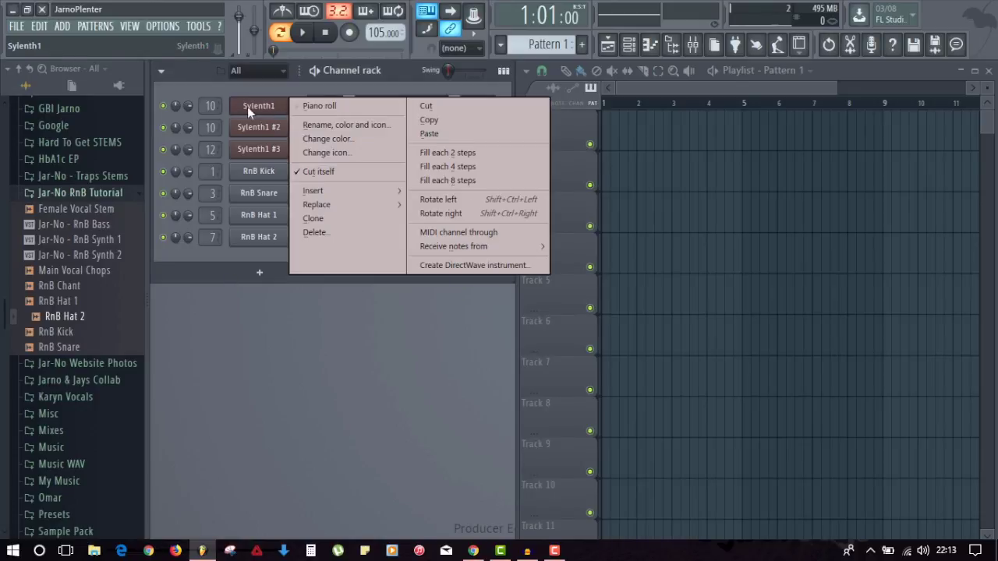
mouse_move(328, 184)
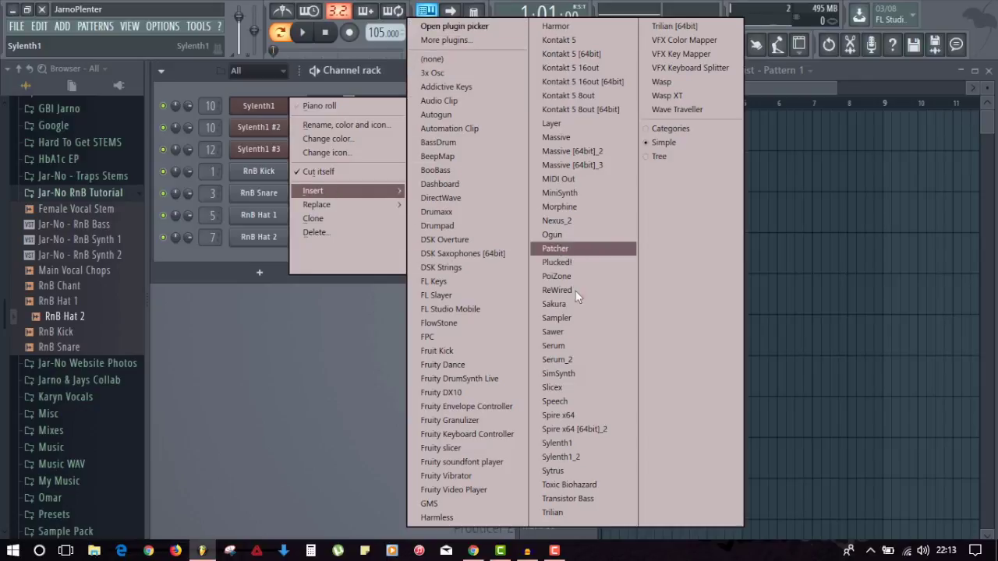
click(578, 388)
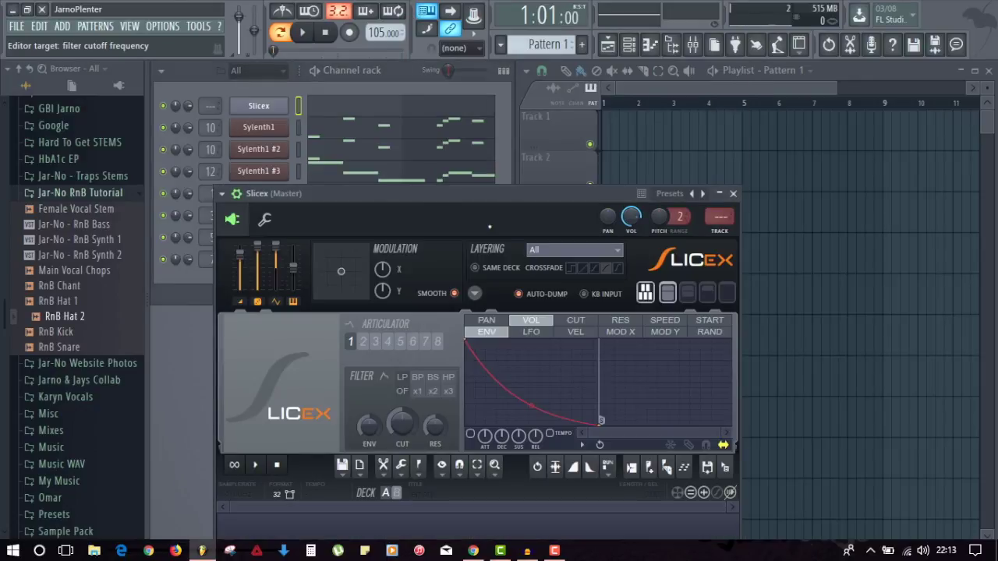
click(235, 194)
drag(332, 194, 269, 70)
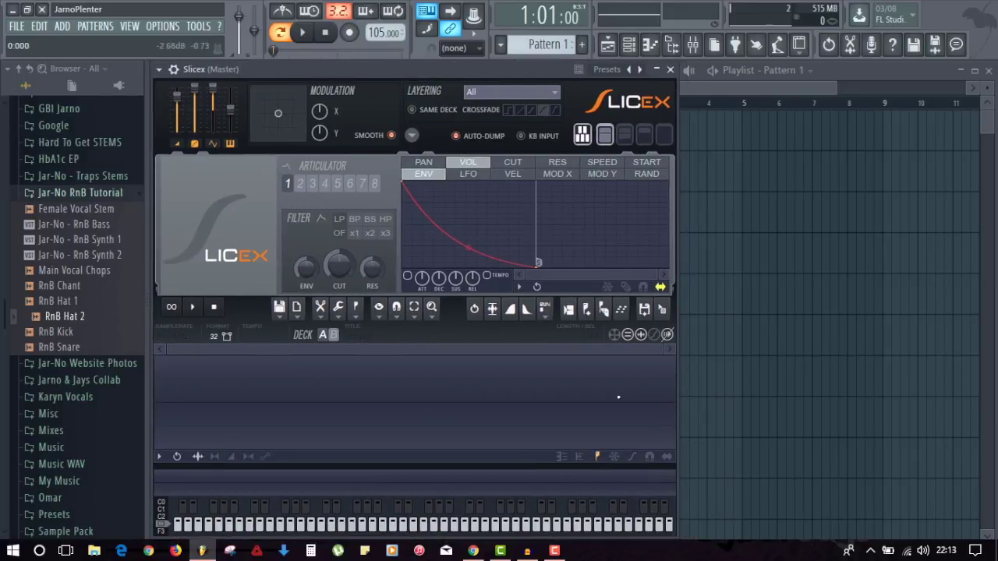
Turn off auto-dump in Slicex and load the Female Vocal Stem sample from the Jar-No RnB Tutorial folder into deck A.
click(48, 192)
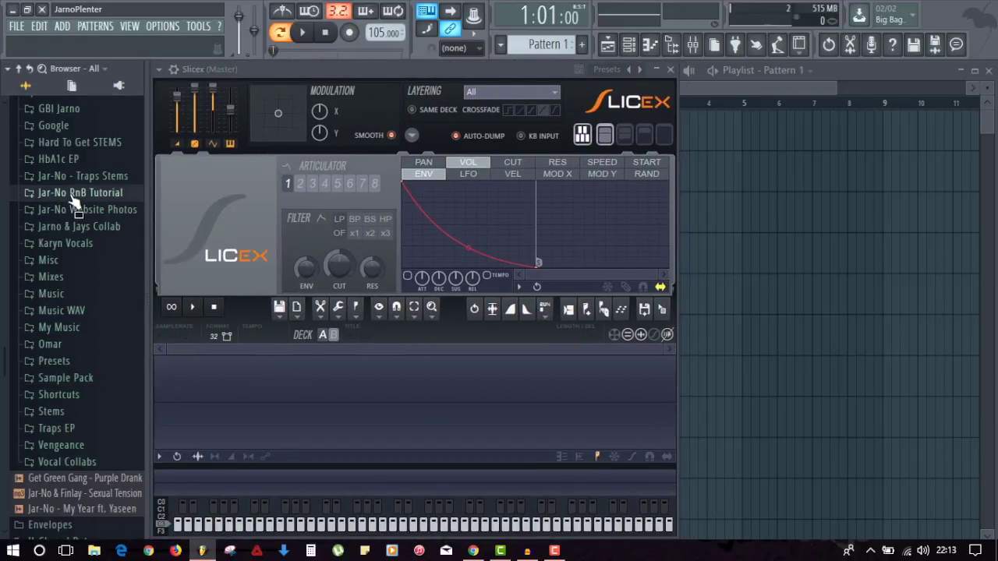
click(72, 195)
drag(76, 209, 34, 212)
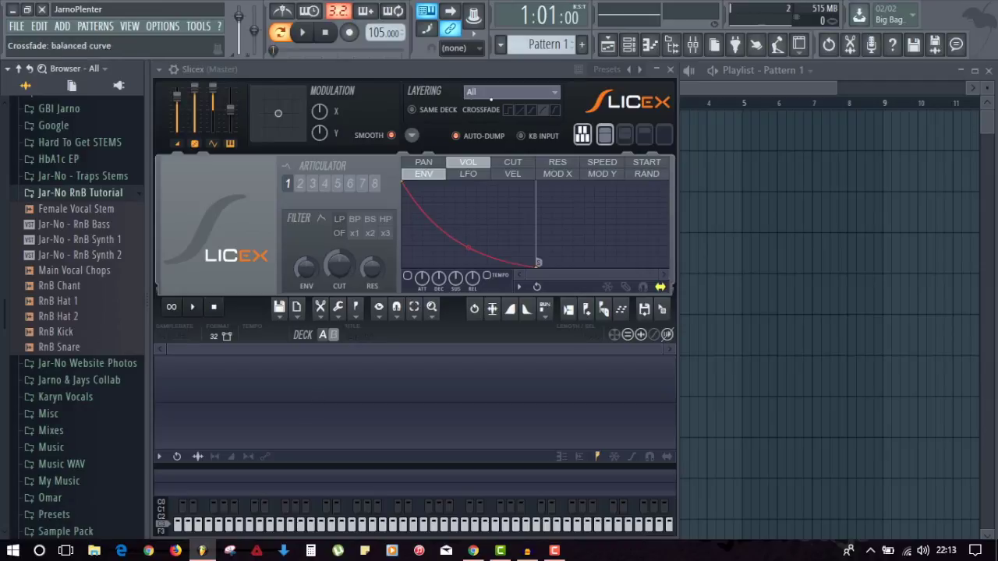
click(461, 137)
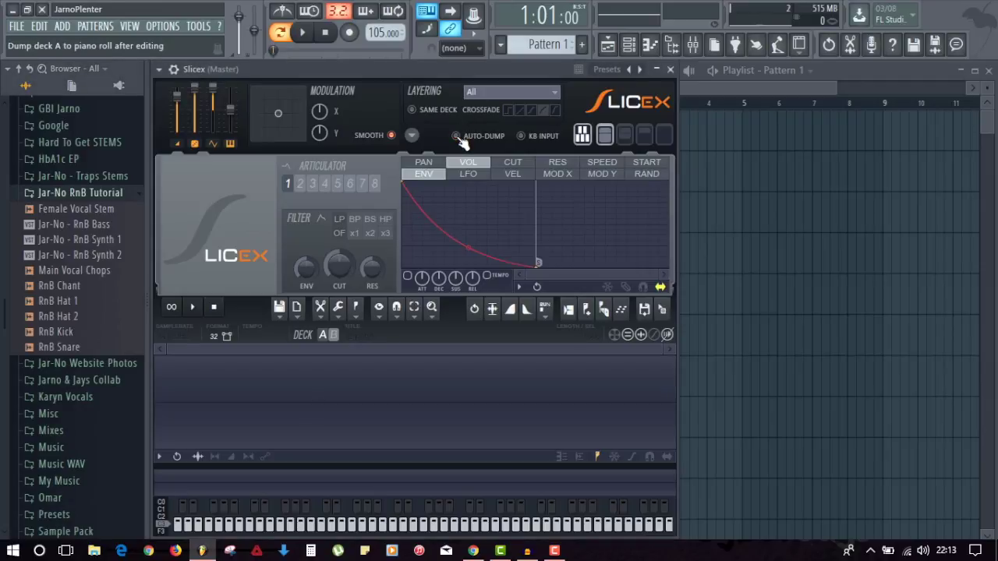
drag(78, 209, 406, 404)
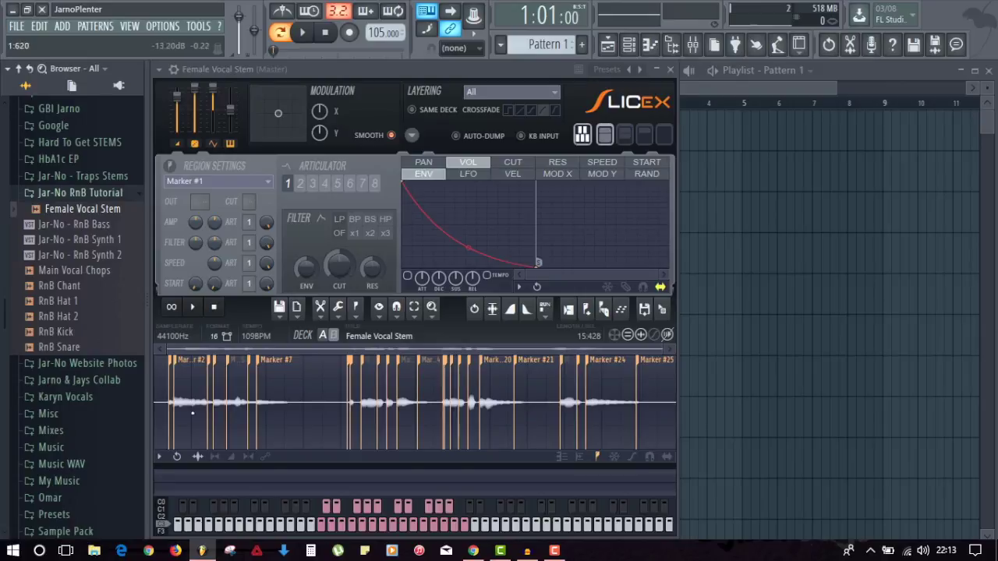
Select the entire vocal waveform in Slicex and delete all of its automatic slice markers.
drag(672, 400, 390, 387)
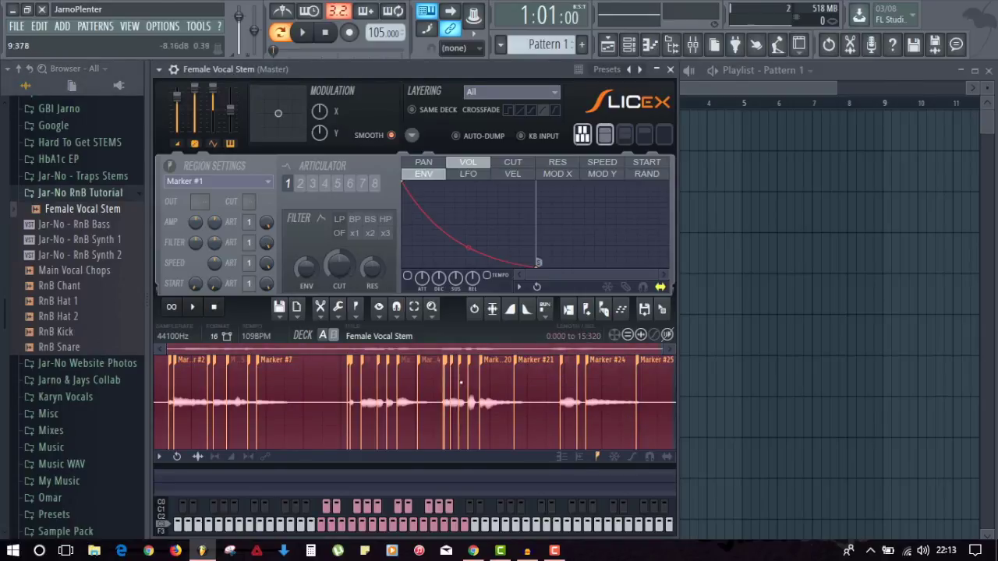
click(358, 309)
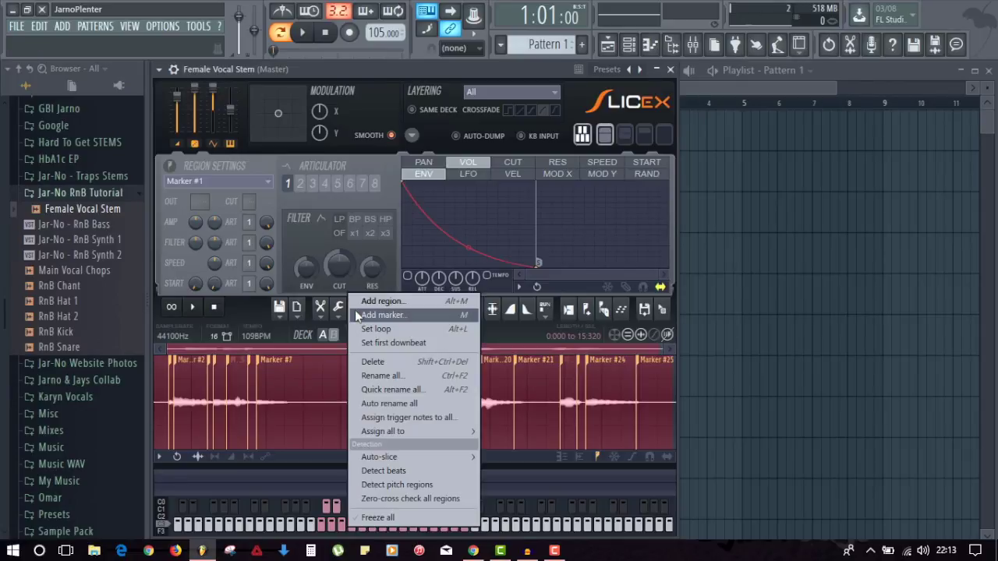
click(372, 362)
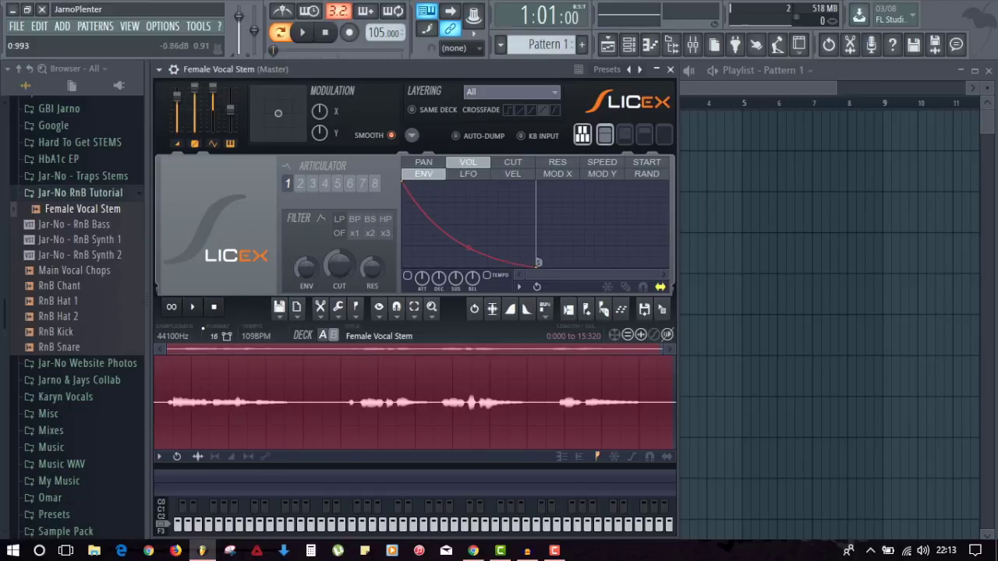
Listen to the opening of the vocal stem in Slicex and inspect the waveform of its first phrases.
click(198, 309)
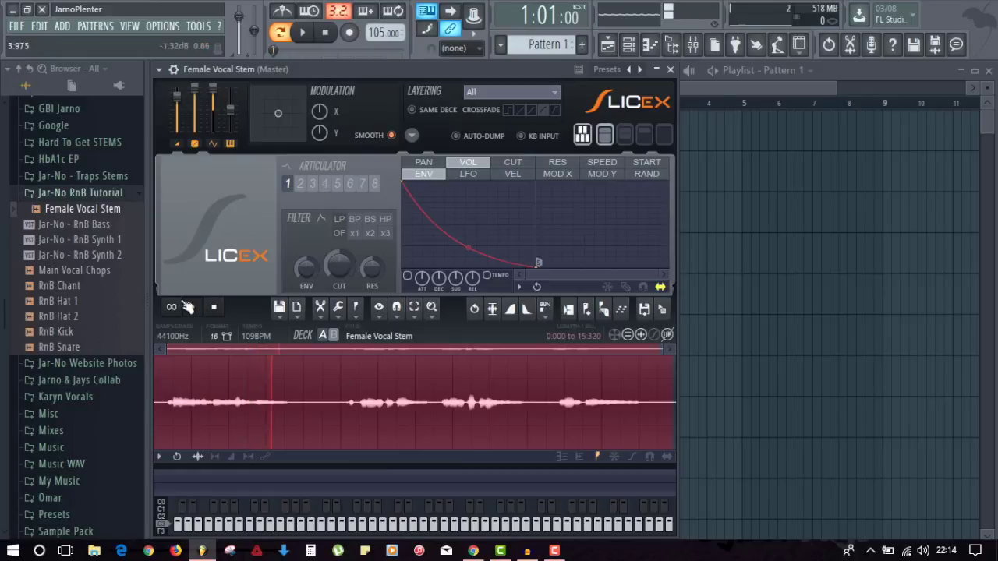
click(215, 309)
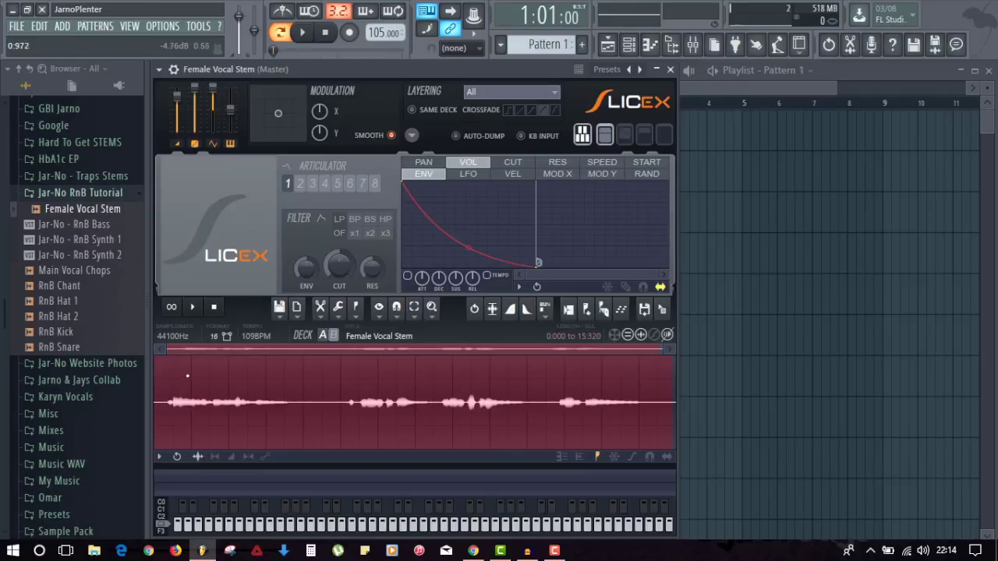
scroll(187, 376, up, 4)
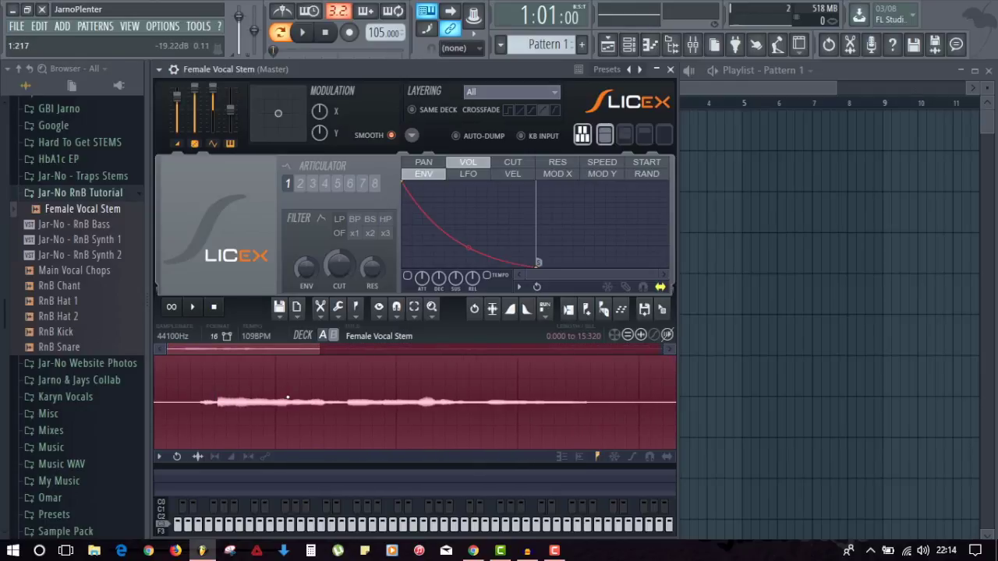
scroll(312, 389, down, 3)
scroll(315, 387, up, 3)
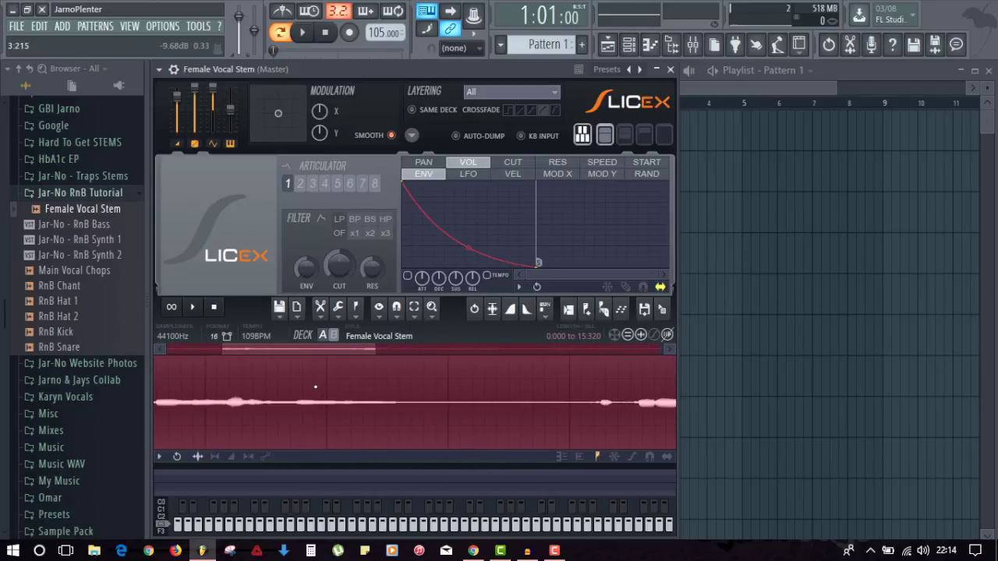
drag(305, 353, 231, 350)
scroll(414, 389, down, 2)
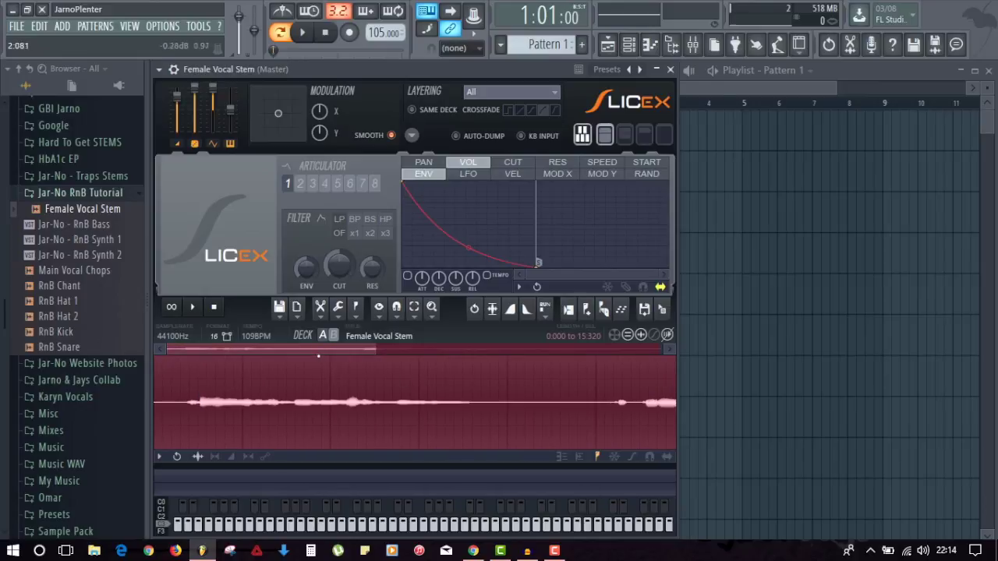
Listen to the vocal stem in Slicex from about 6 s and locate the start of the phrase just after 7 s.
drag(319, 354, 404, 399)
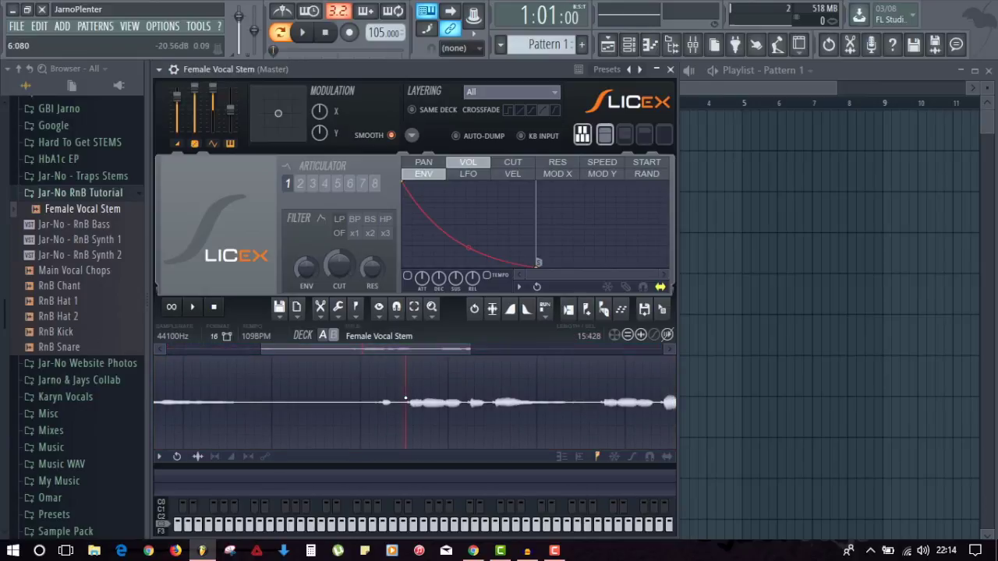
scroll(419, 395, up, 3)
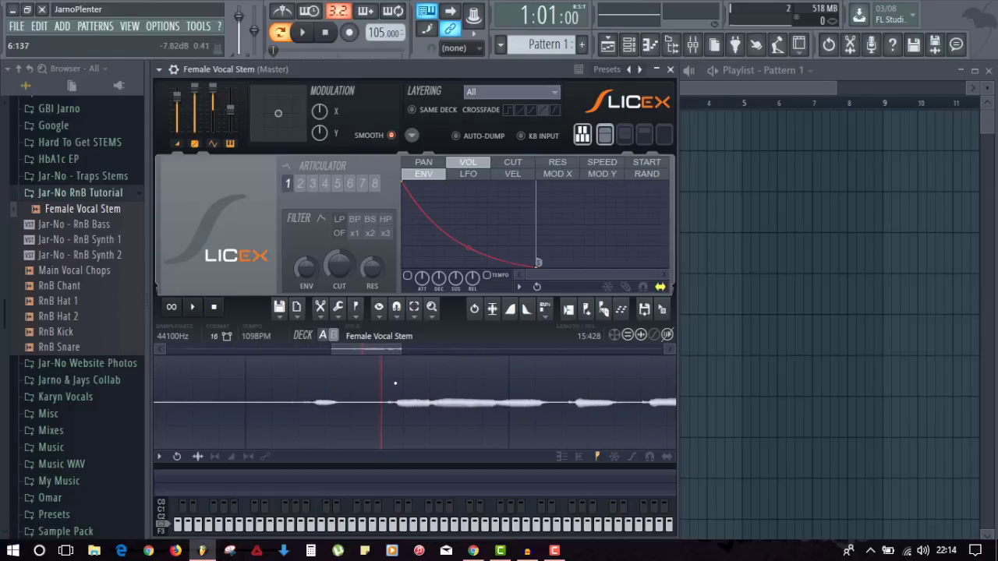
key(space)
key(space)
click(197, 308)
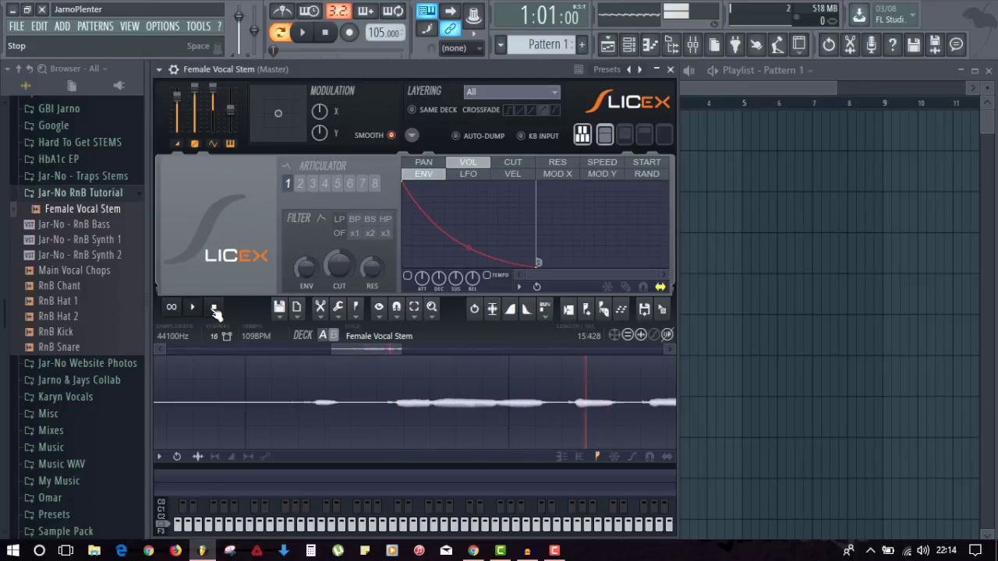
scroll(448, 387, up, 2)
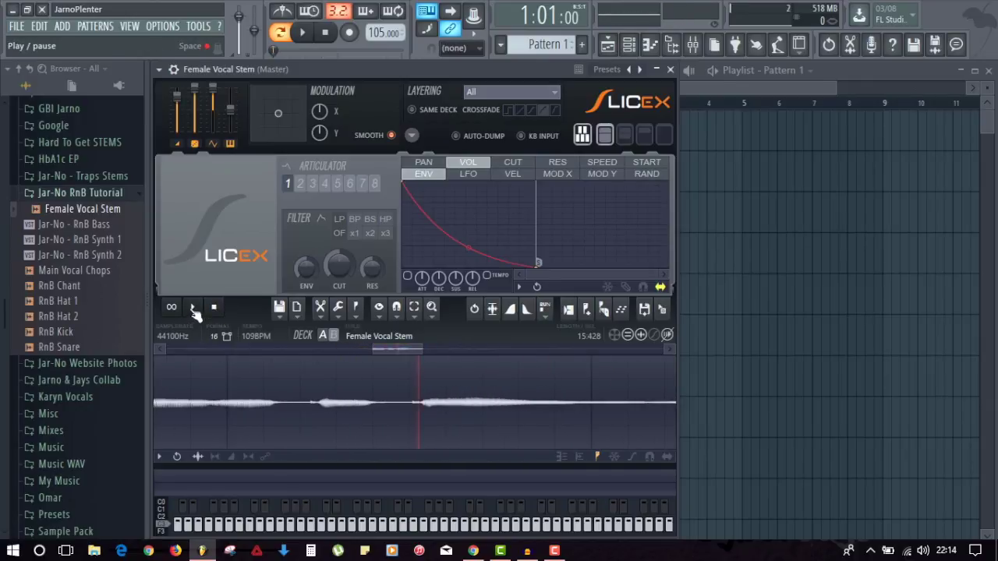
scroll(454, 420, down, 2)
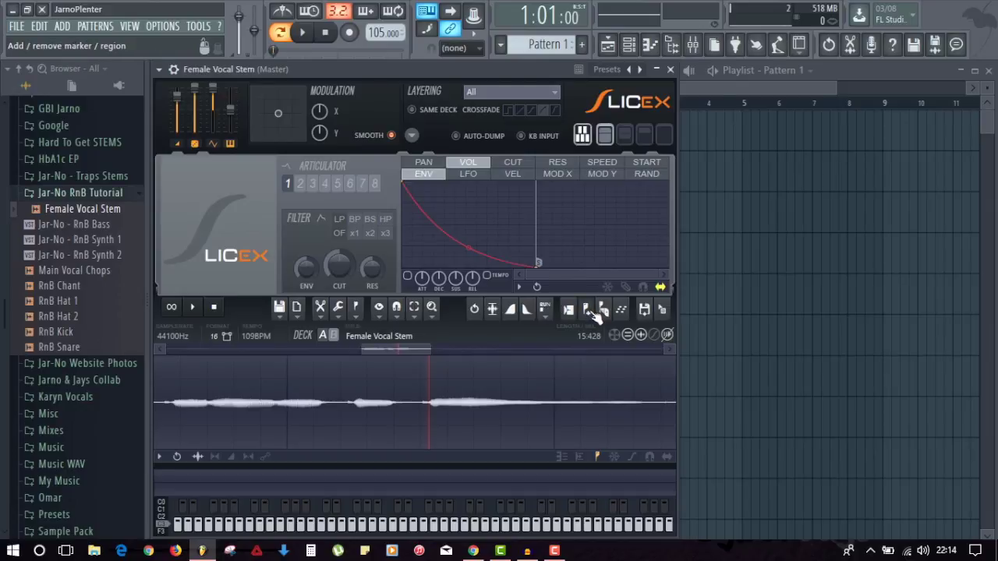
Add slice markers around the sustained vocal phrase, at its onset near 7.2 s and its tail near 8.1 s.
right_click(429, 381)
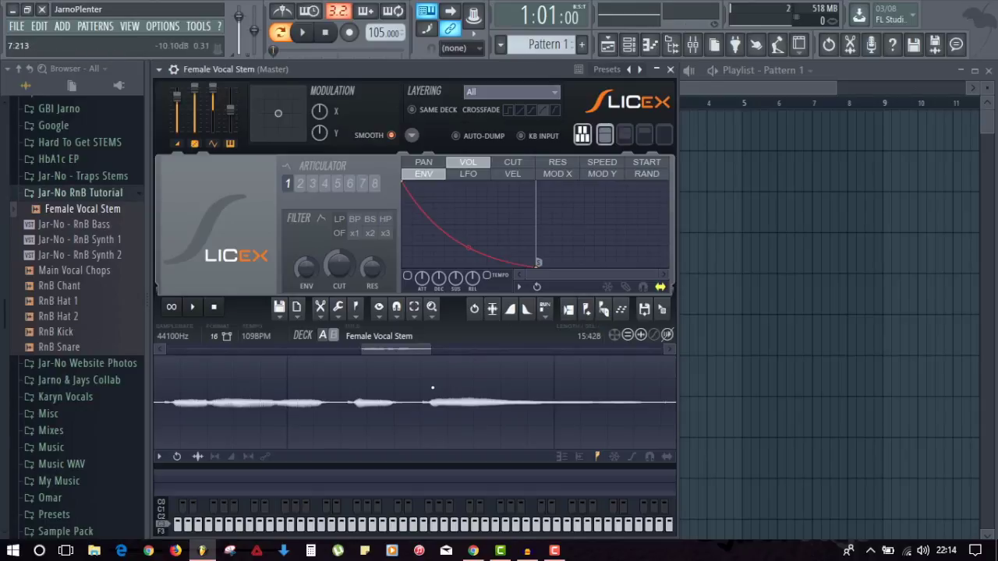
click(591, 311)
scroll(438, 405, down, 2)
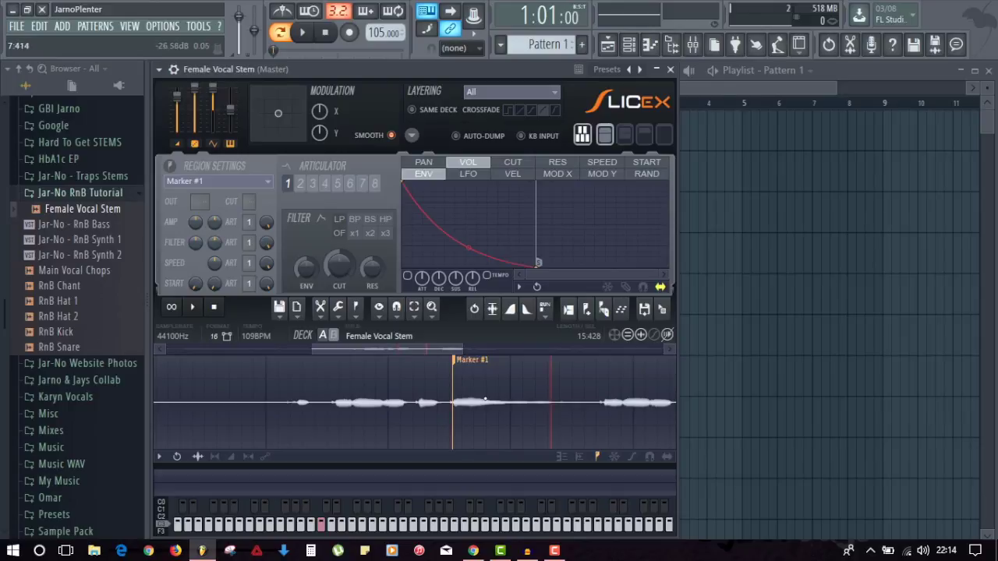
click(592, 313)
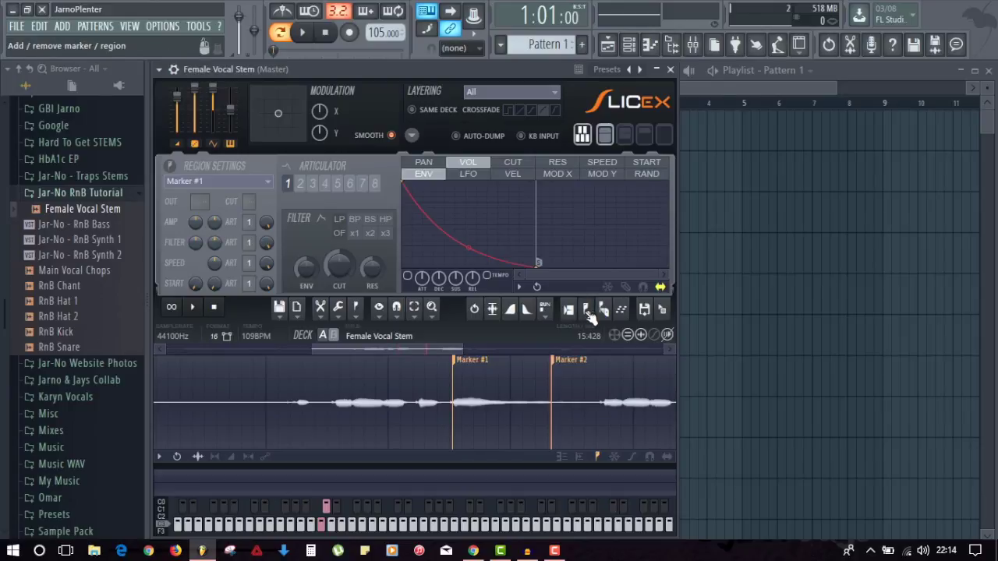
Fine-tune the first slice marker to the exact onset of the vocal phrase at 7.195 s and check the slice's end.
scroll(498, 391, up, 4)
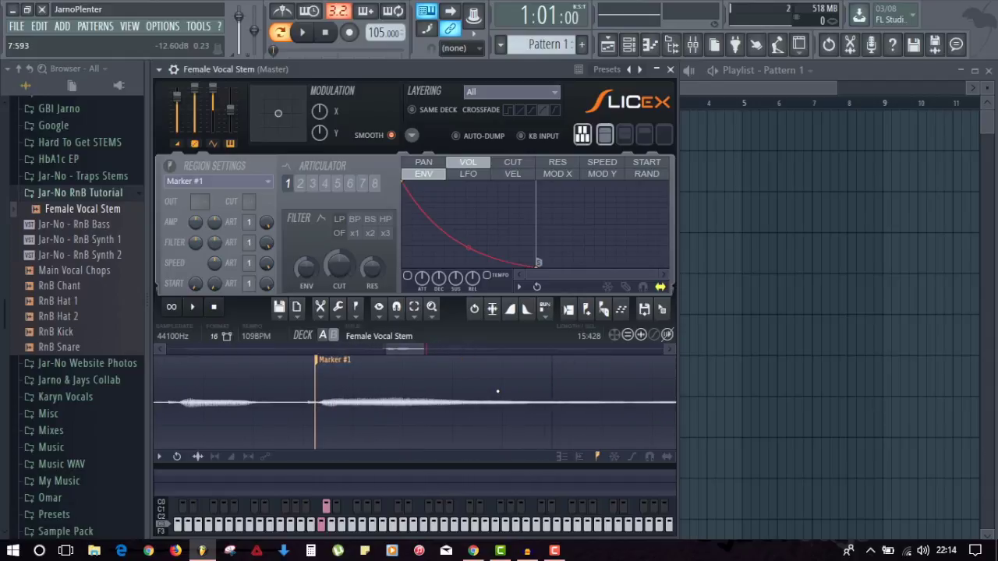
scroll(316, 394, up, 3)
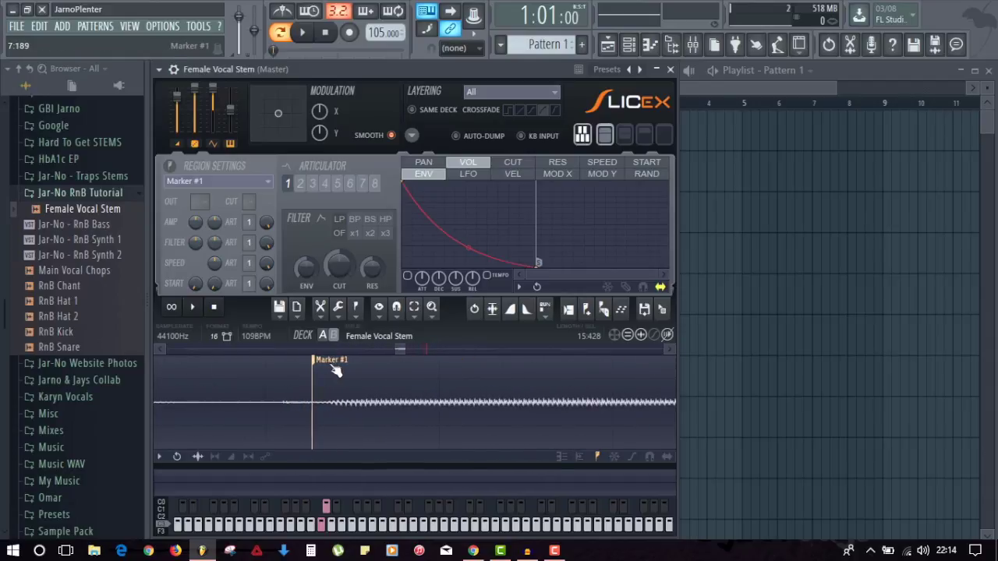
drag(336, 371, 339, 371)
scroll(364, 384, down, 2)
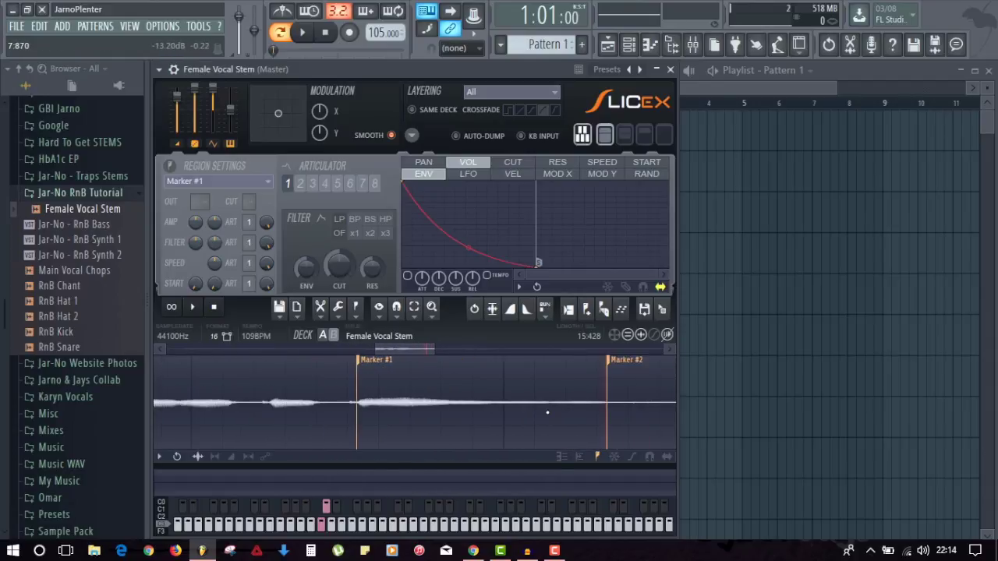
scroll(546, 405, up, 5)
scroll(545, 372, down, 5)
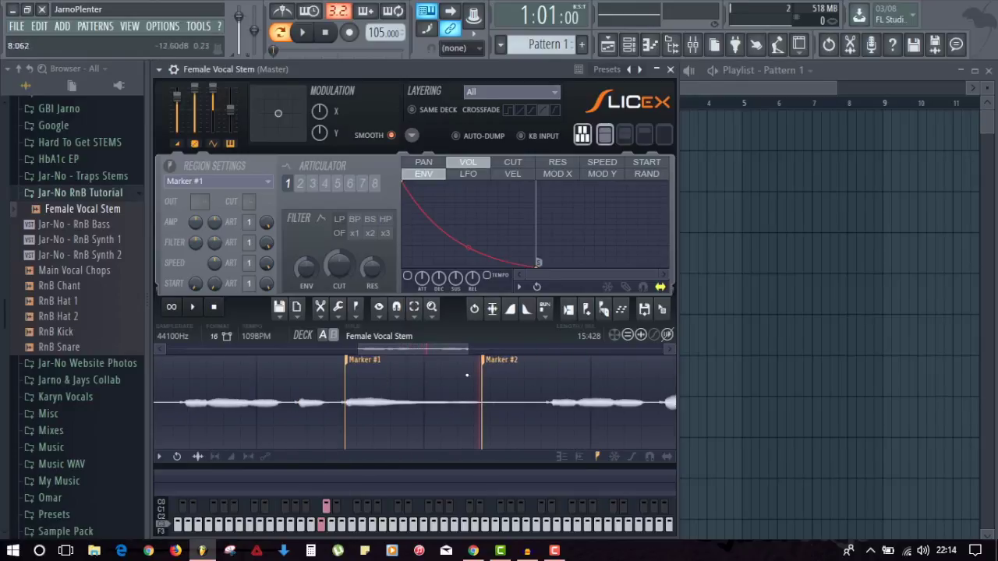
Select the slice between the first two markers and audition it repeatedly, checking its start and tail for clicks.
click(410, 385)
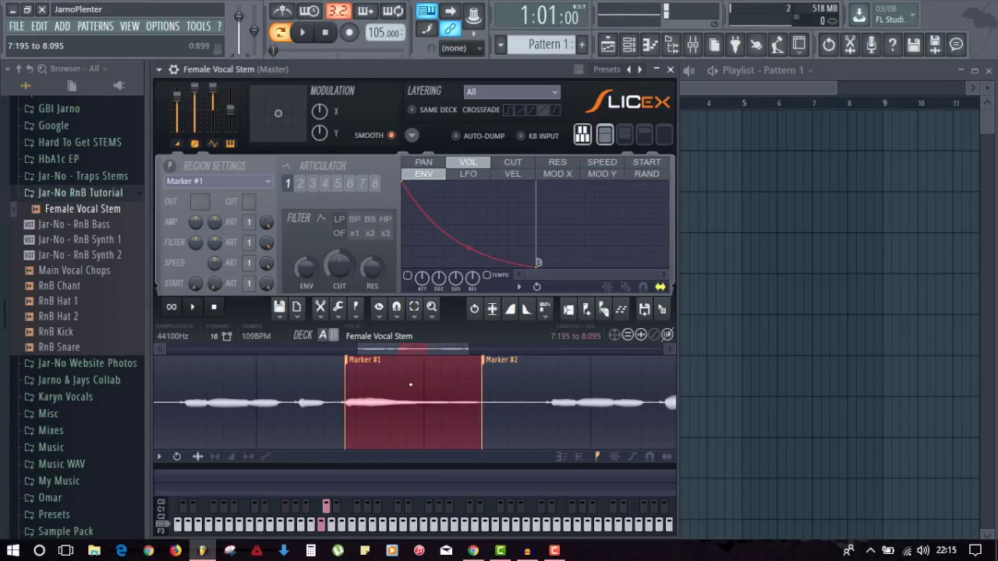
click(410, 384)
click(409, 384)
click(406, 399)
click(406, 400)
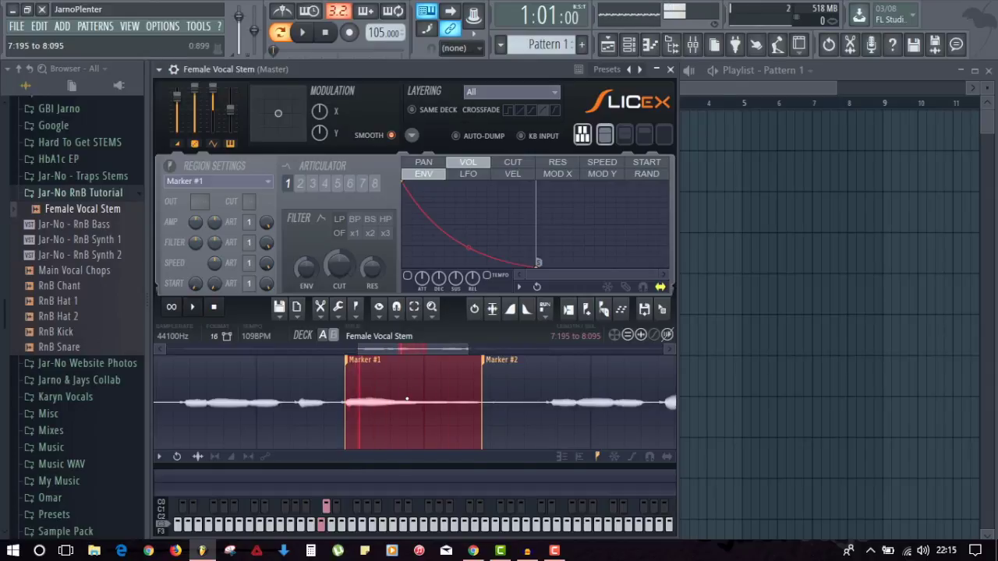
click(386, 391)
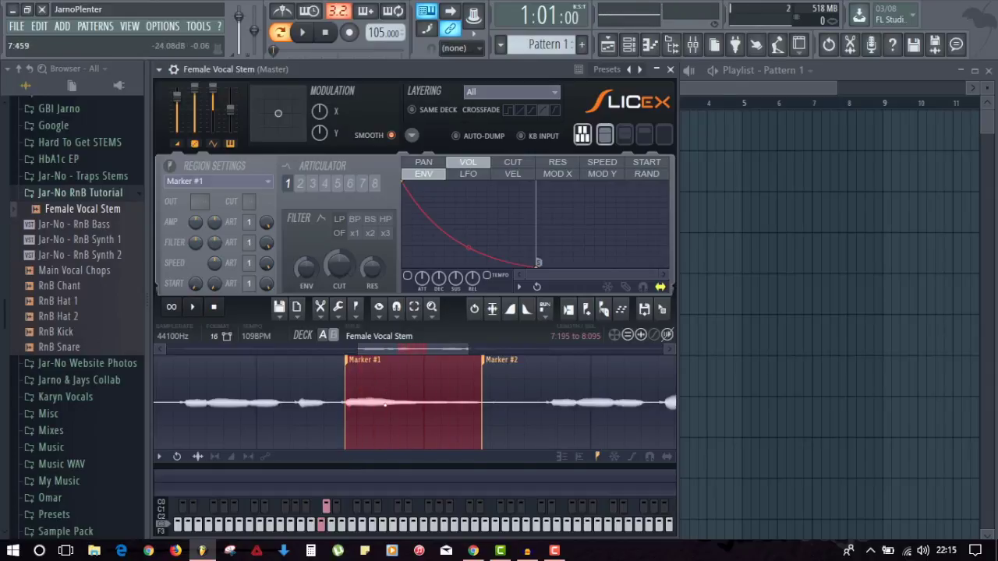
click(362, 399)
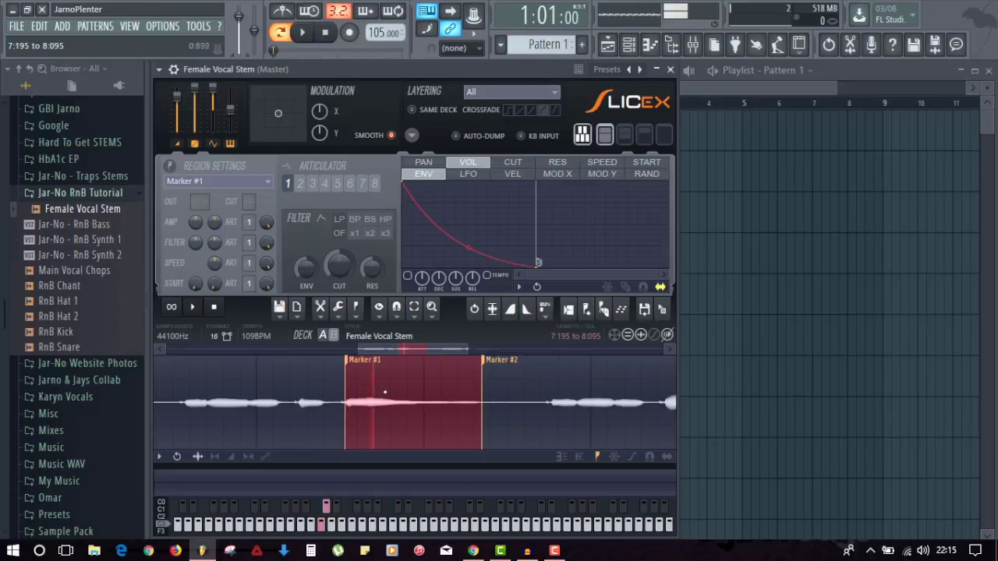
click(362, 410)
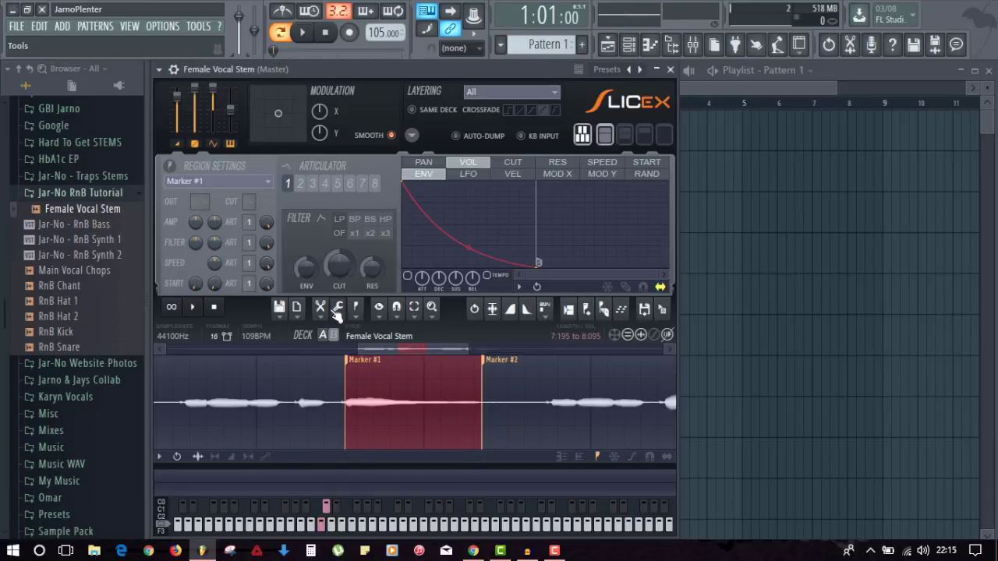
Apply Declick in and Declick out to the selected first slice, audition it and inspect its waveform up close.
click(340, 309)
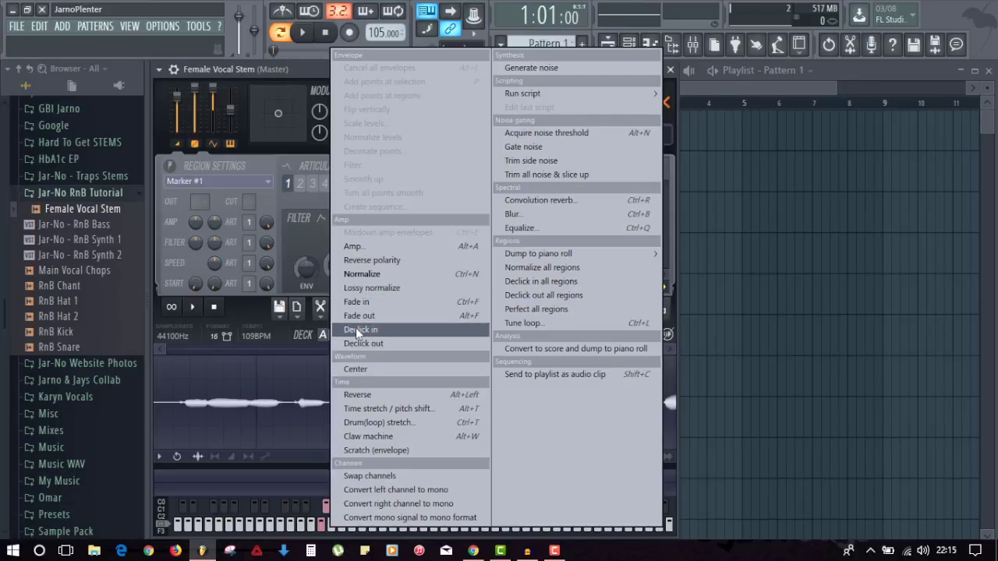
click(393, 328)
click(343, 311)
click(359, 338)
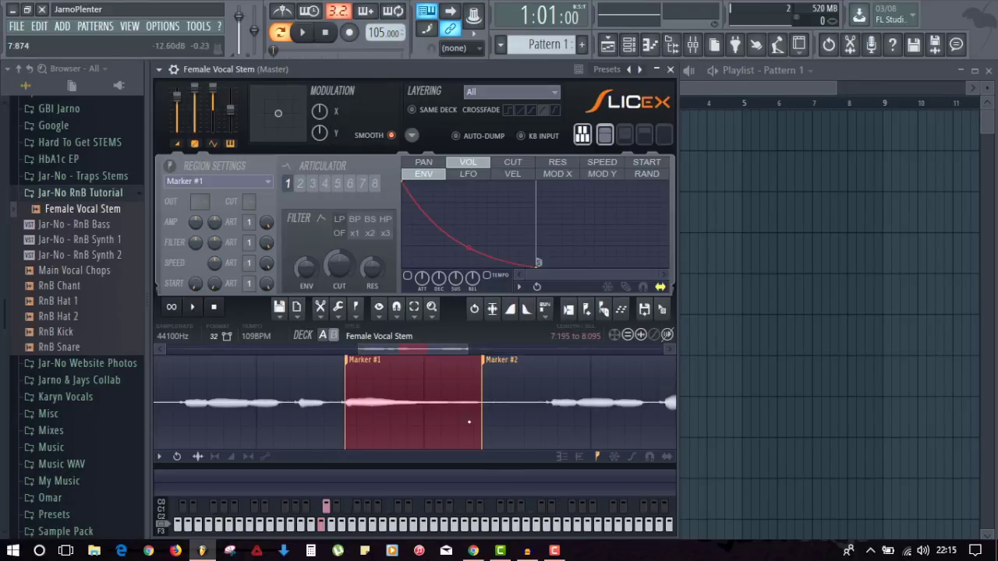
click(388, 397)
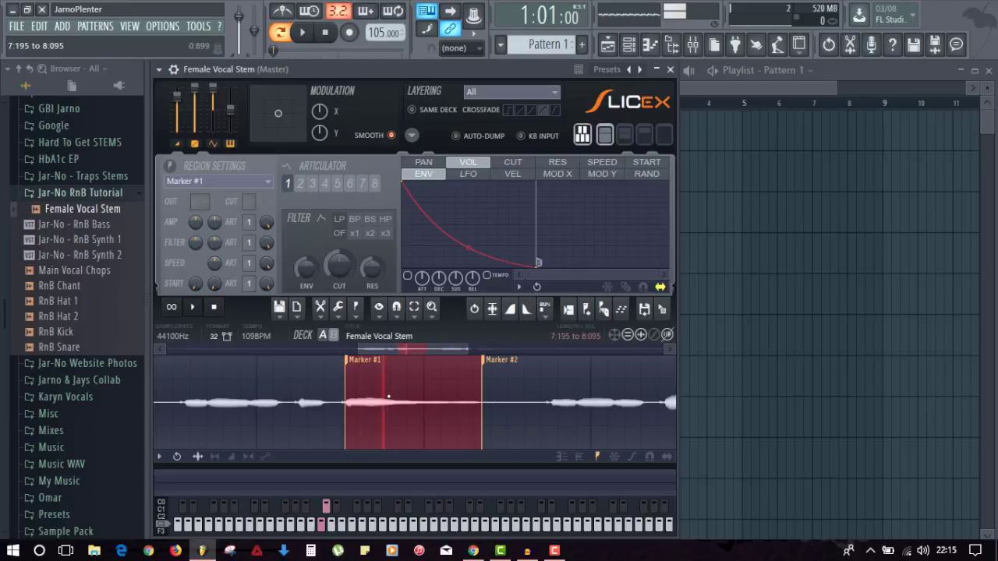
scroll(351, 413, up, 3)
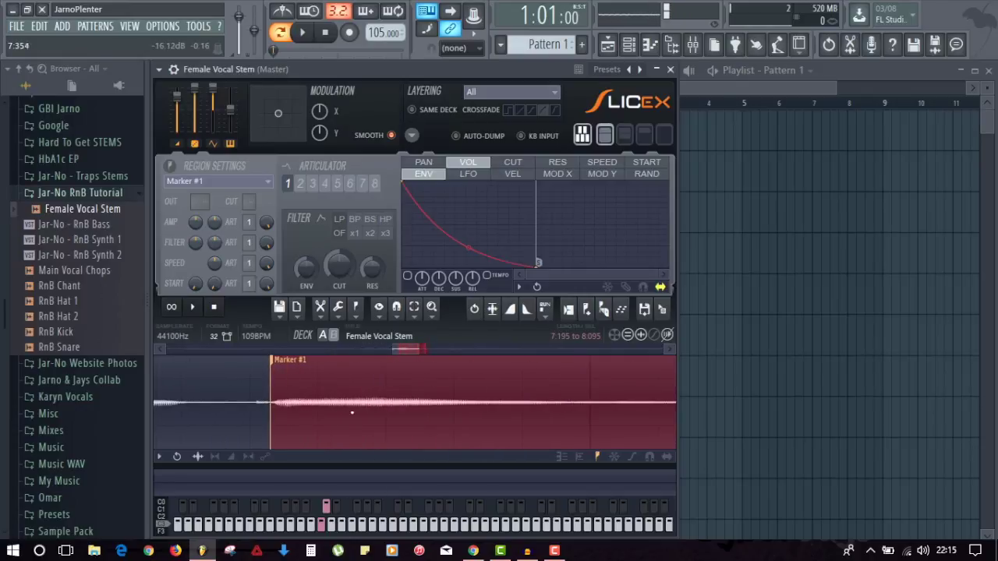
scroll(284, 378, down, 3)
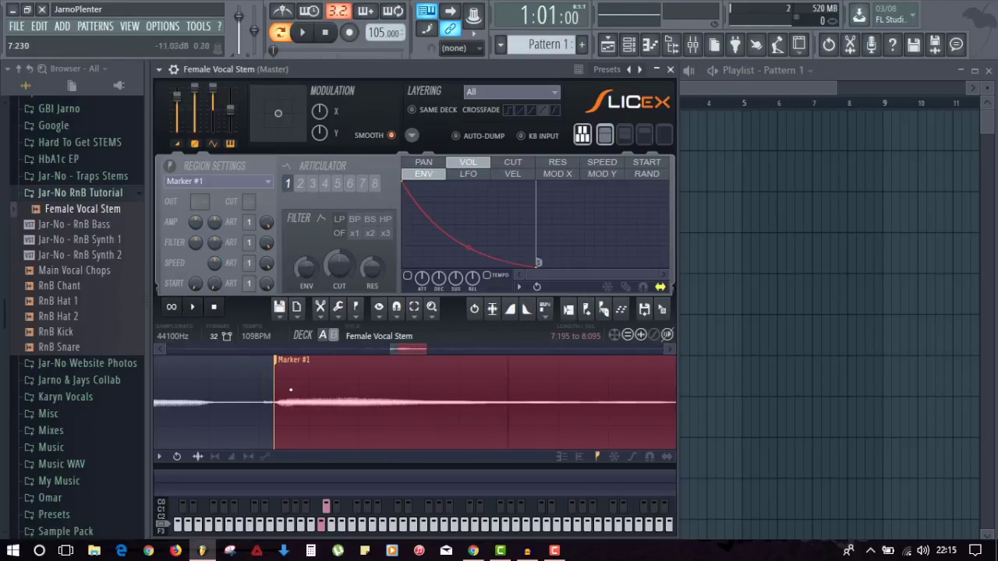
scroll(367, 404, down, 2)
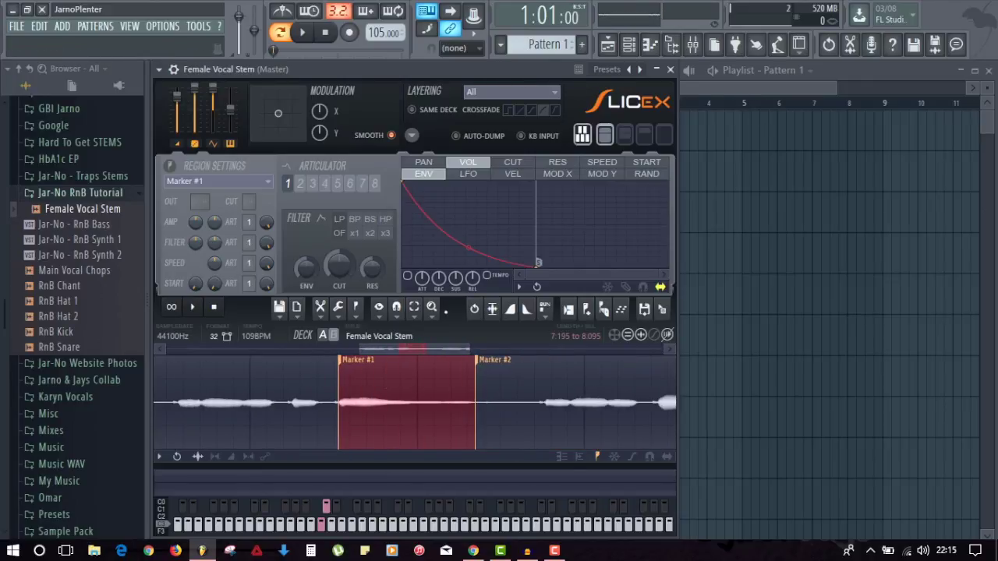
Add a marker at the vocal note near 9.81 s and another where its tail fades out near 10.88 s.
scroll(512, 408, down, 3)
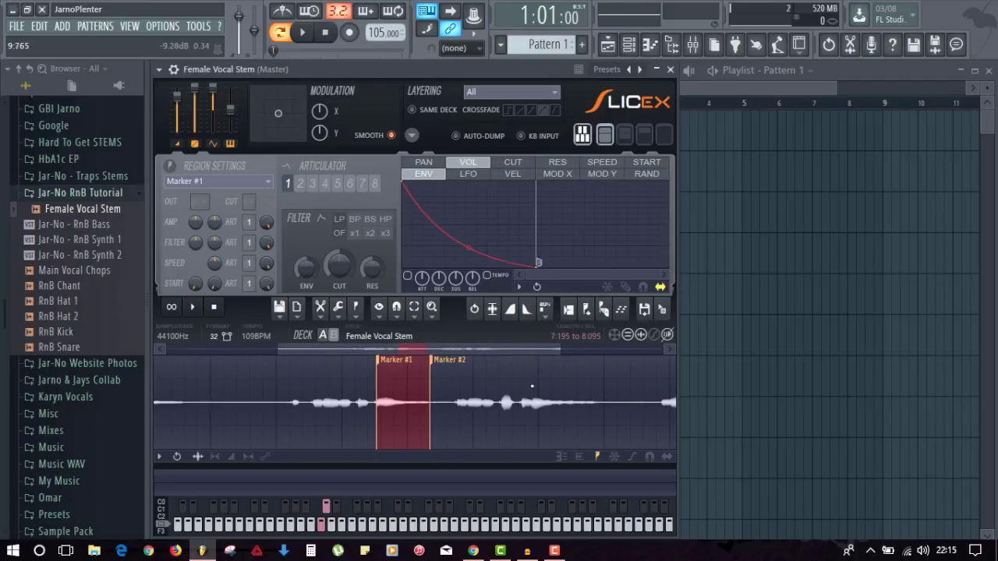
scroll(531, 388, up, 4)
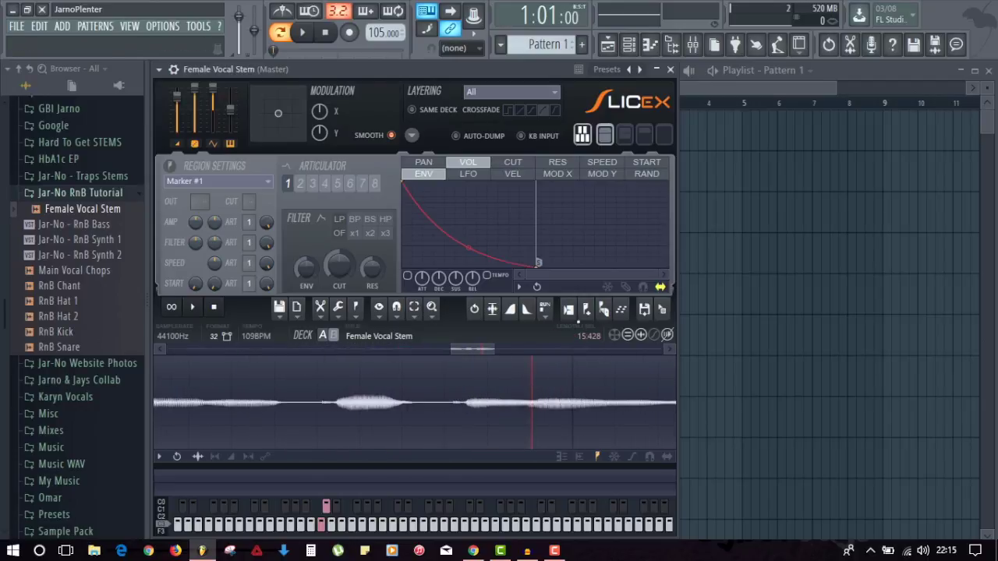
scroll(598, 399, down, 3)
drag(471, 351, 512, 384)
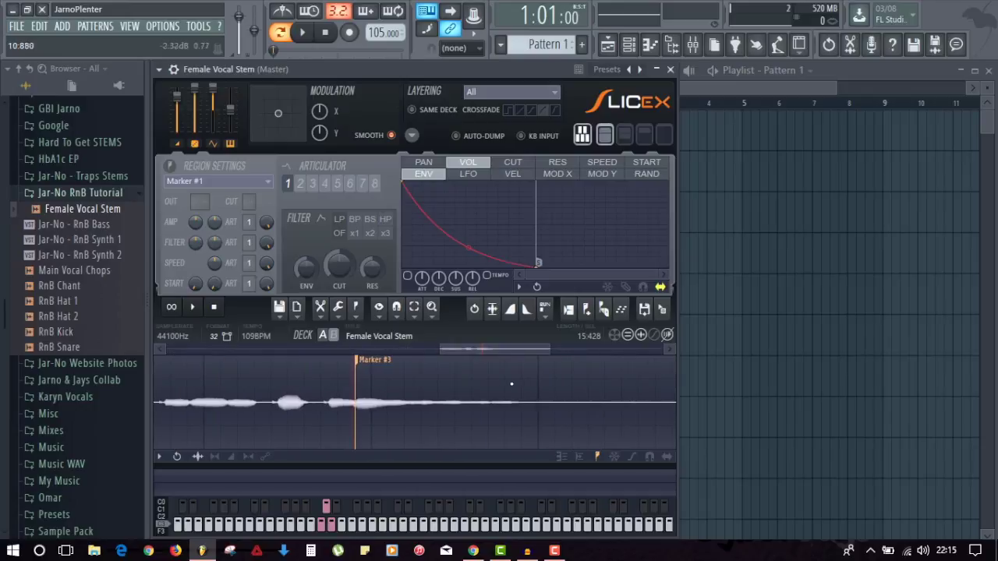
click(591, 315)
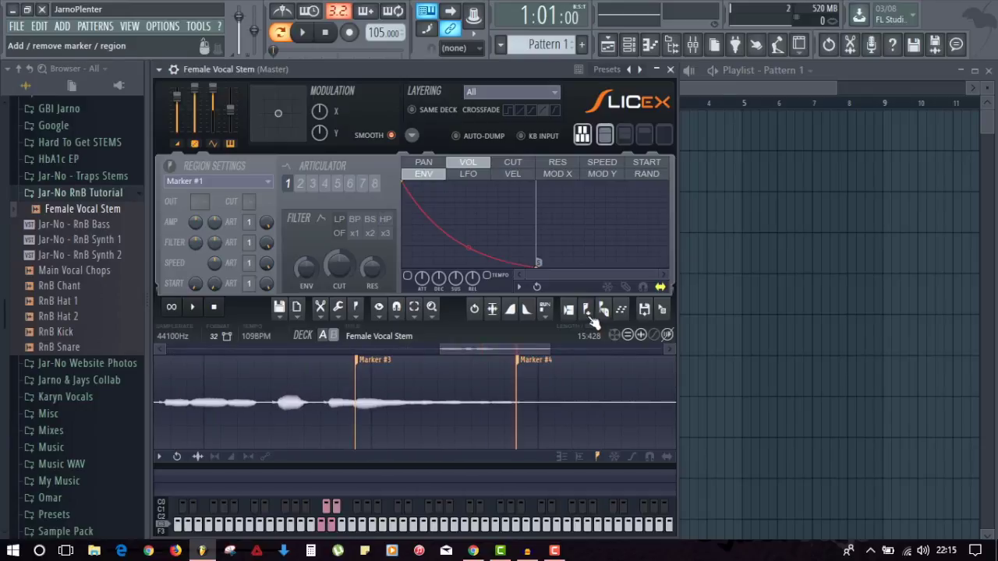
Audition the second marked phrase, shift its start marker to 9.805 s and play the slice again.
click(406, 427)
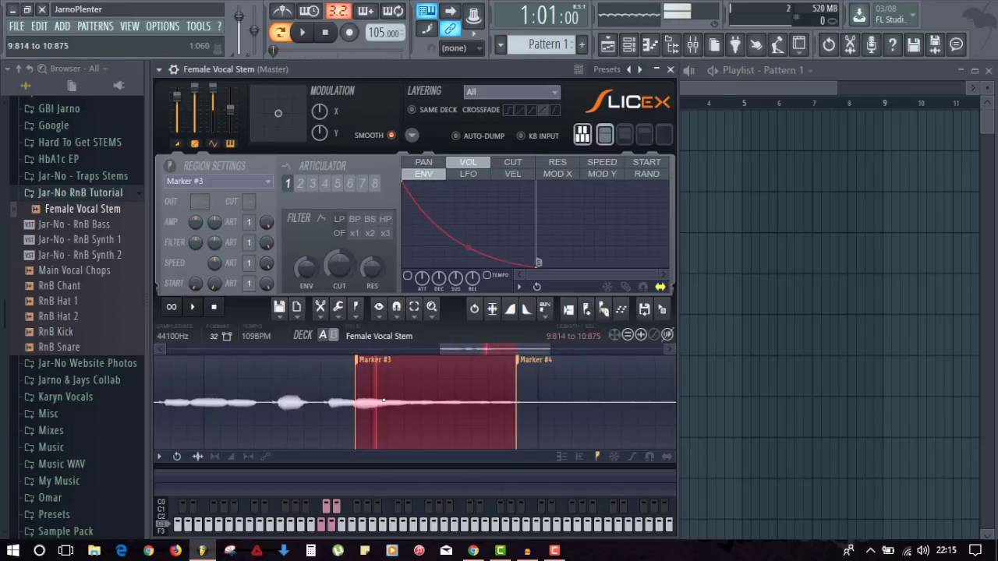
drag(374, 368, 375, 369)
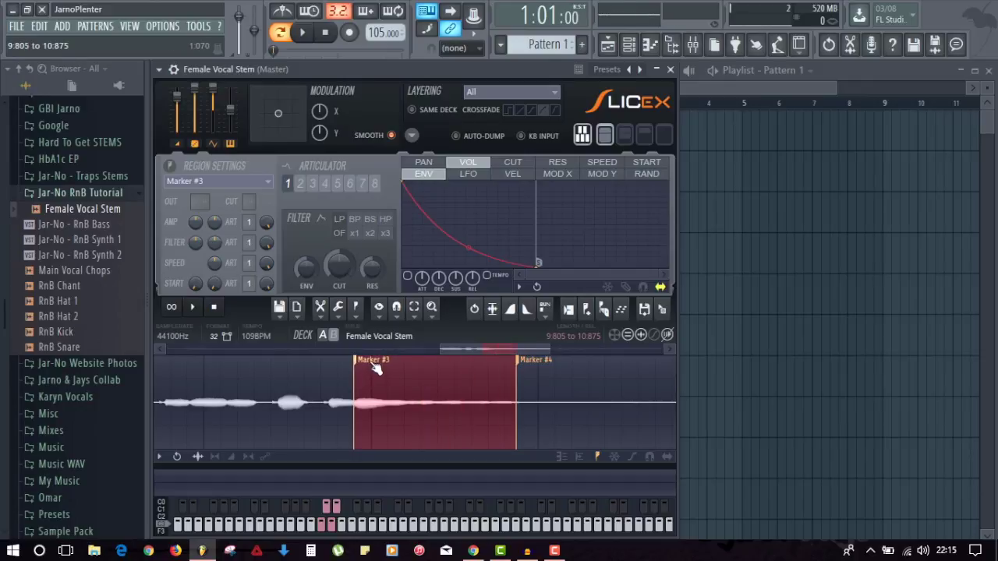
click(375, 380)
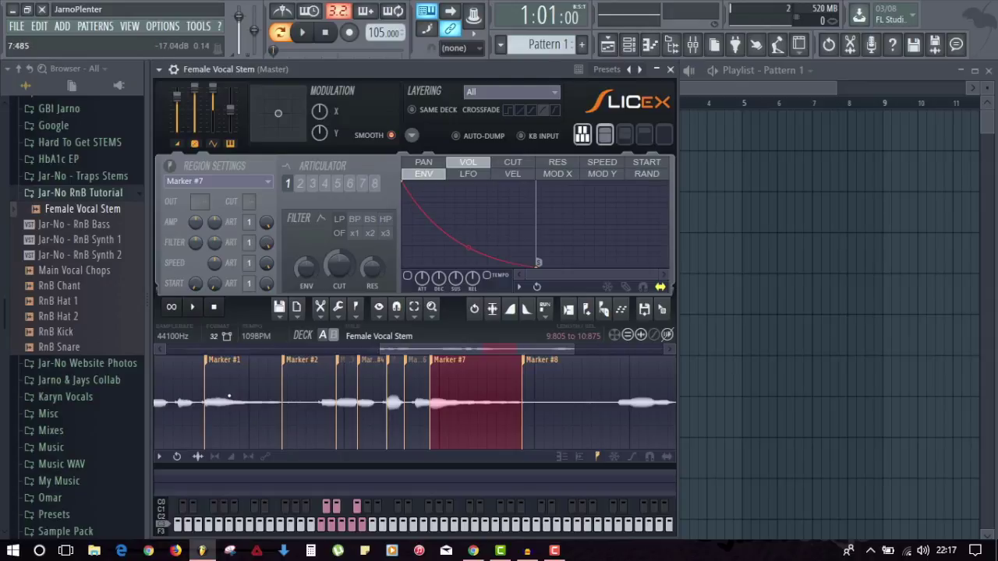
Audition the vocal chops at Marker #1, #3, #5 and #7, and close the Slicex editor.
click(228, 397)
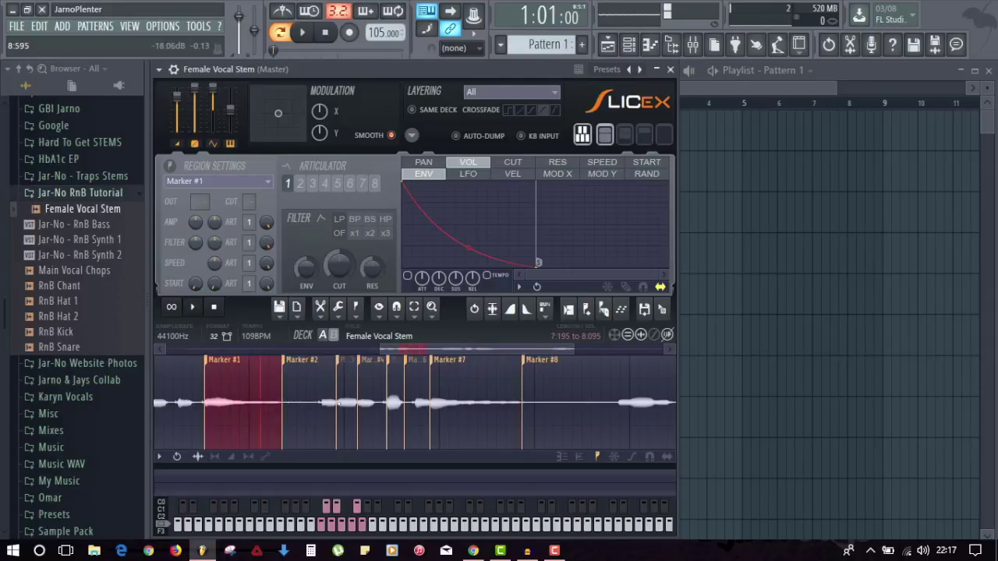
click(349, 395)
click(349, 395)
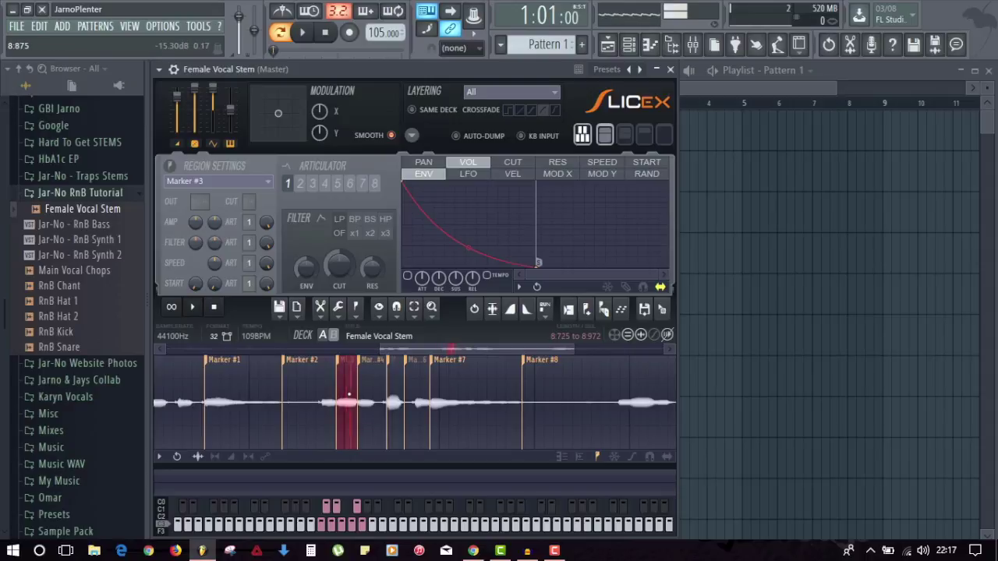
click(393, 400)
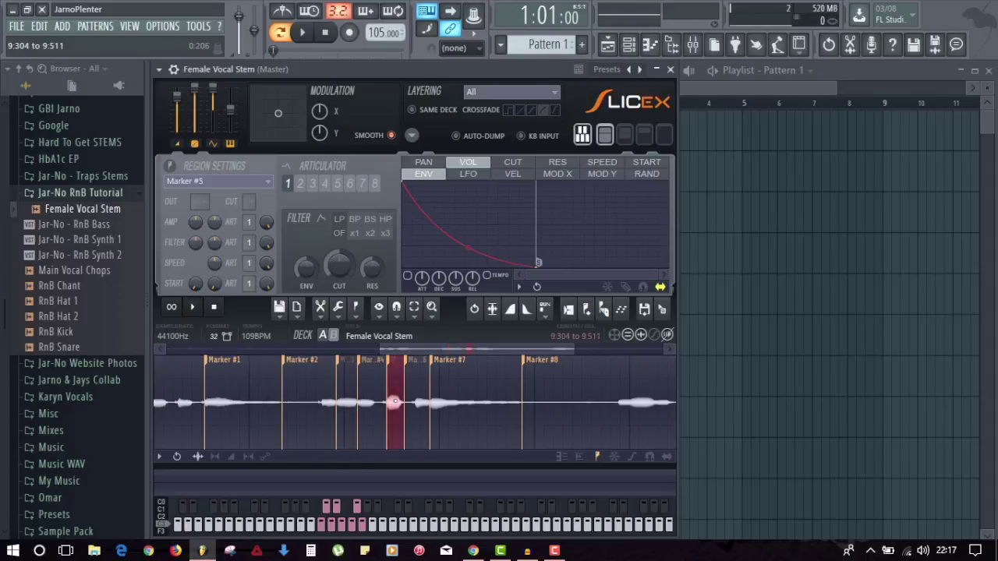
click(453, 393)
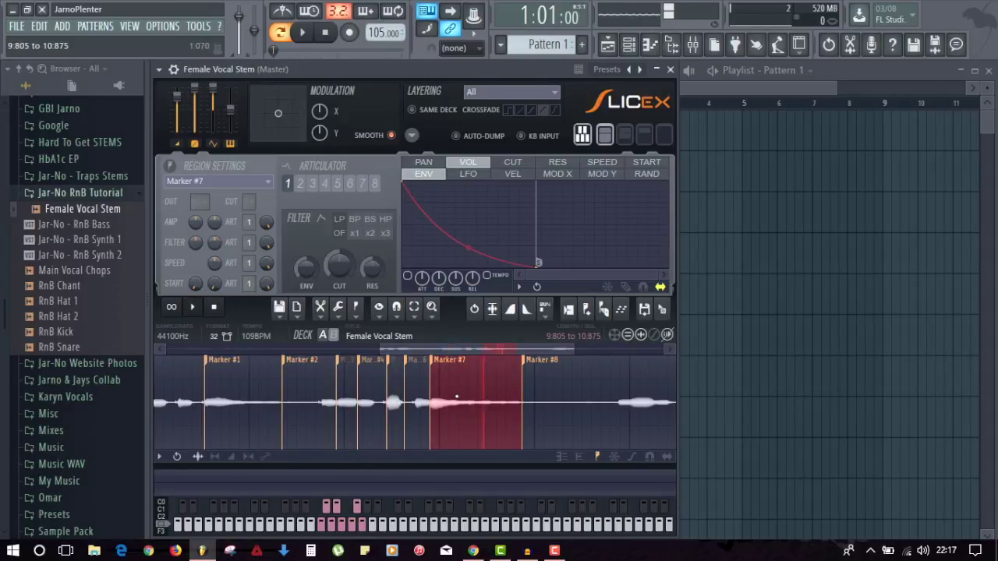
click(670, 70)
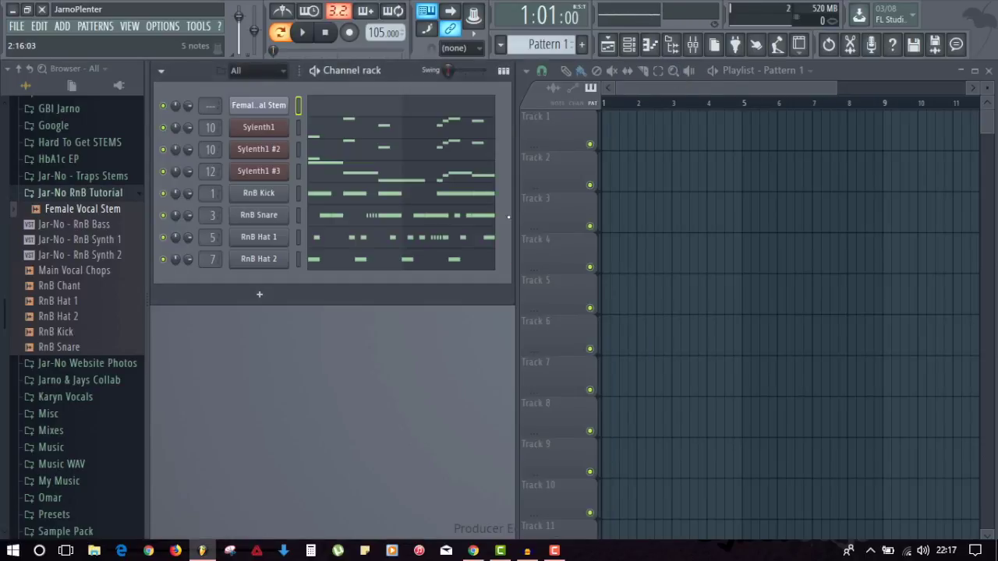
Open the Female Vocal Stem channel's piano roll and audition the slices at Marker #1, #2, #3, #5 and #7.
click(353, 112)
scroll(241, 192, up, 2)
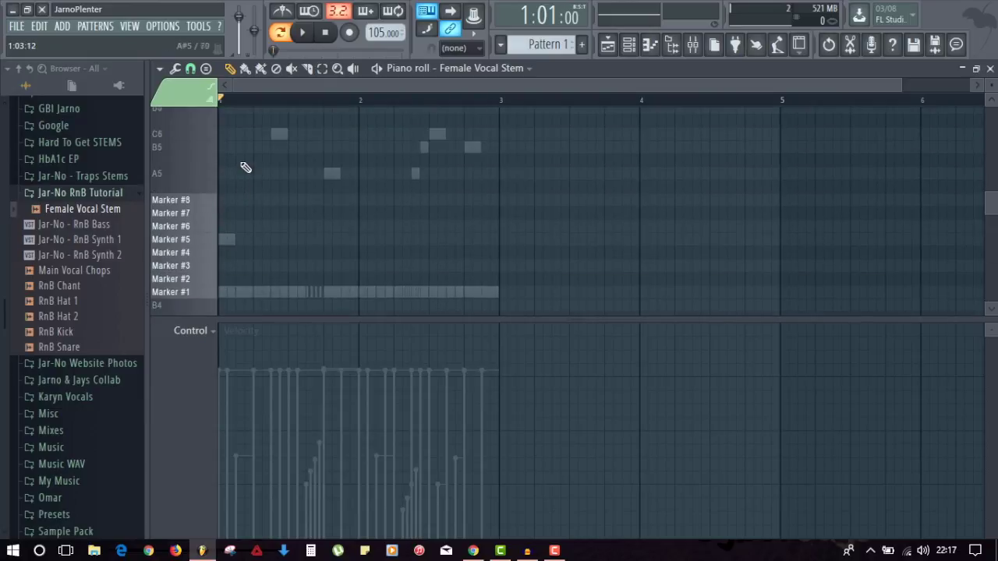
scroll(240, 205, down, 1)
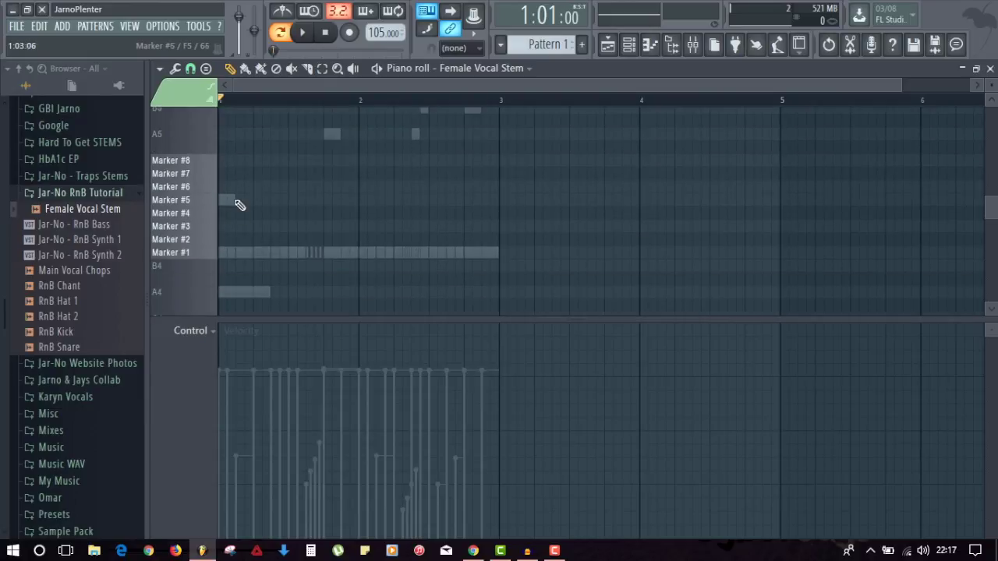
click(184, 255)
click(185, 243)
click(185, 244)
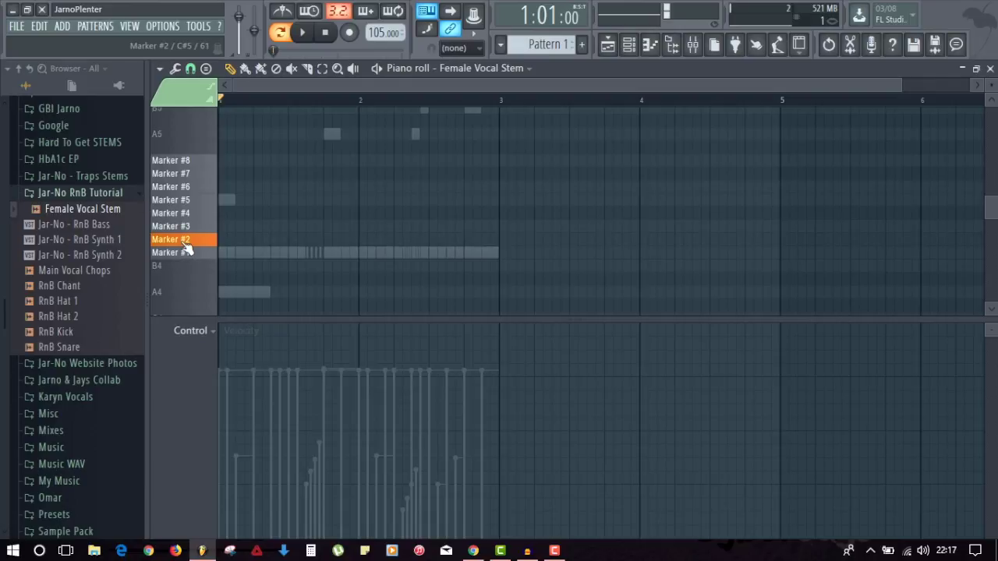
click(186, 246)
click(194, 259)
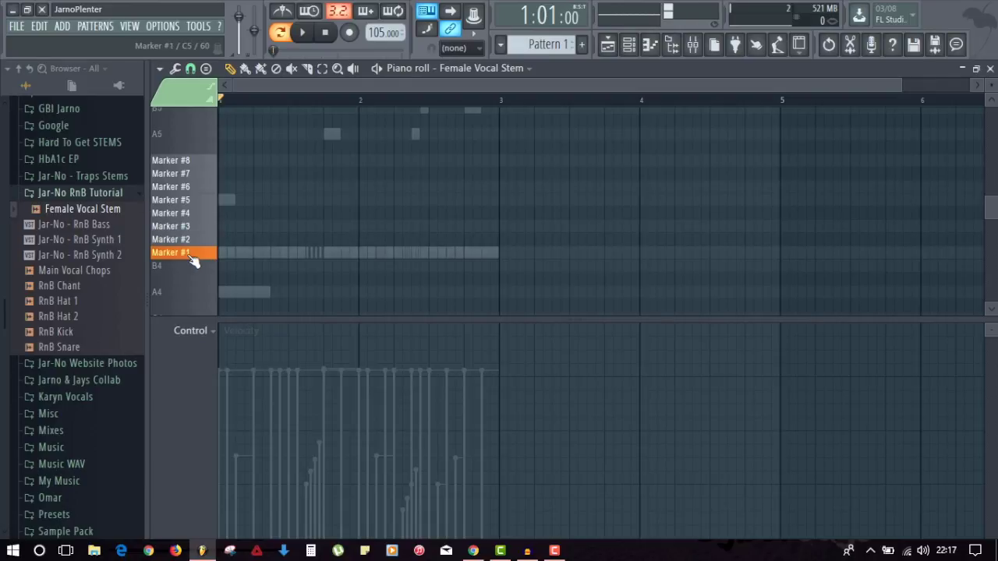
click(184, 228)
click(184, 201)
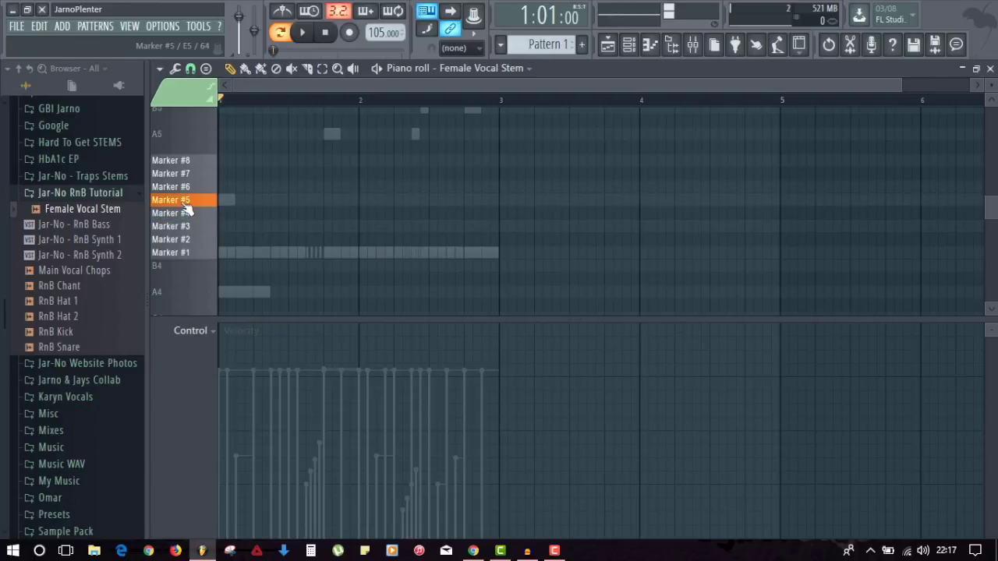
click(186, 175)
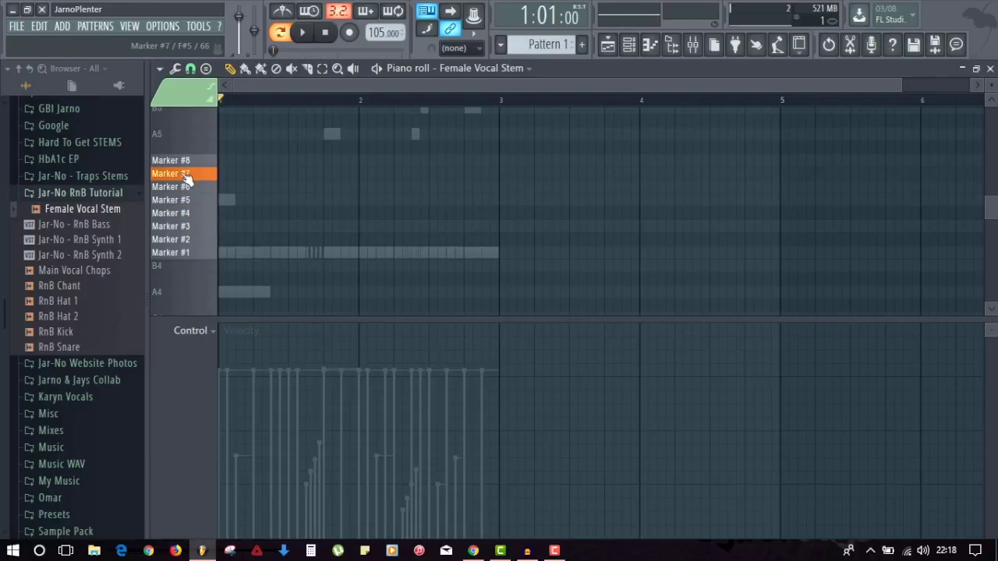
Mute every channel in the rack except Female Vocal Stem, Sylenth1 and Sylenth1 #2.
key(F7)
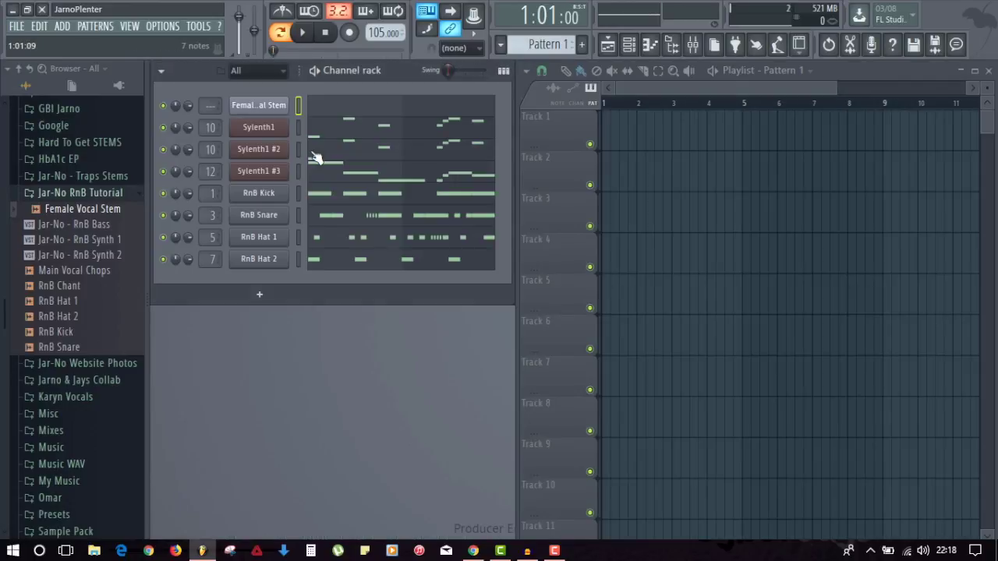
right_click(162, 127)
click(180, 134)
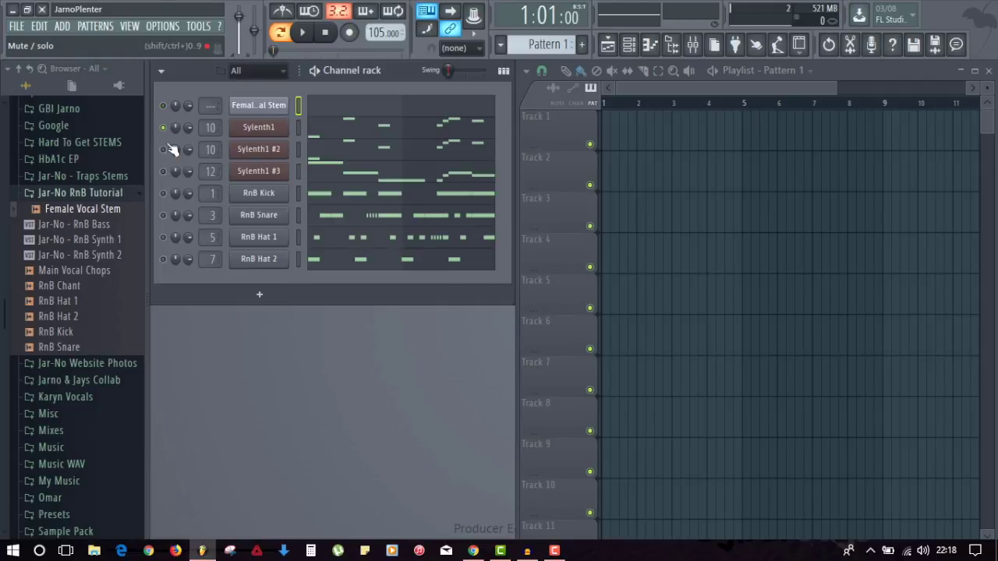
click(163, 149)
click(163, 106)
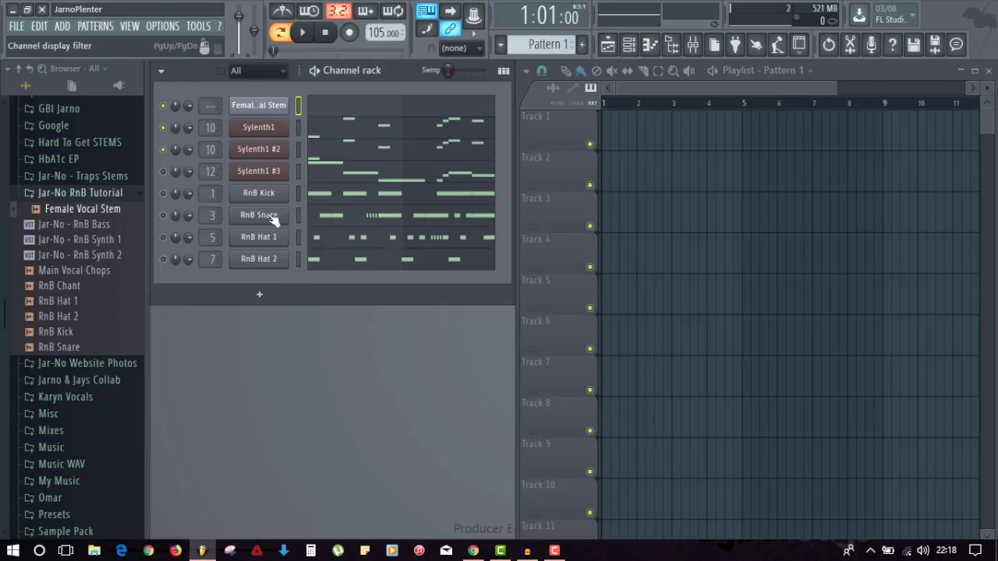
In the vocal stem's piano roll, place a Marker #3 chop at the start of bar 1 and a Marker #5 chop at step 7.
key(F7)
key(space)
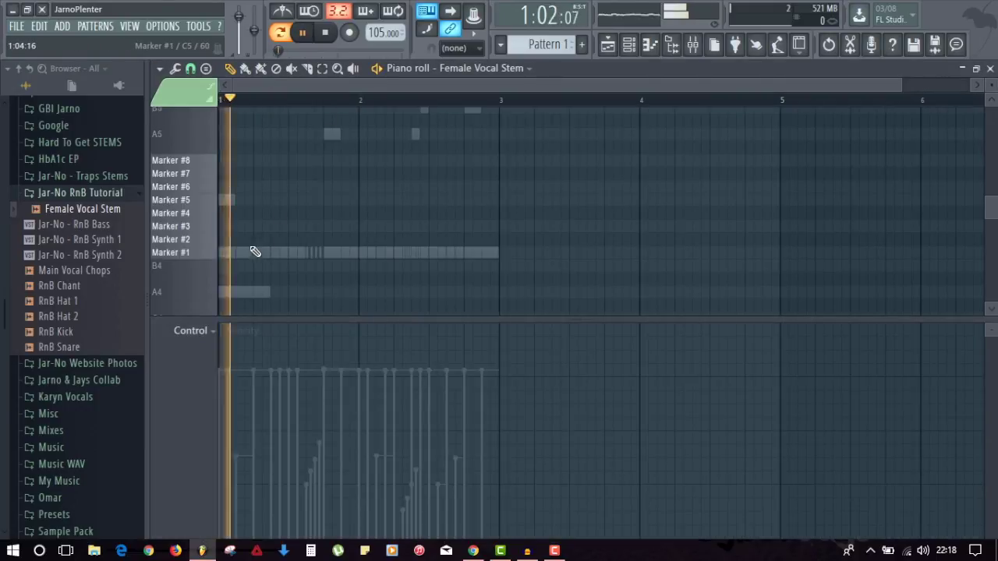
key(space)
click(211, 201)
click(208, 227)
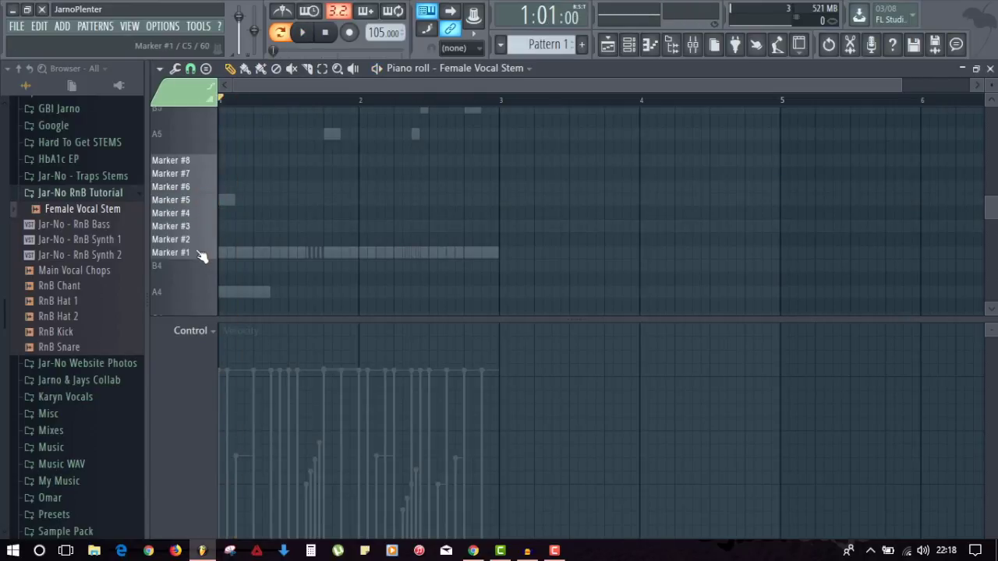
click(226, 226)
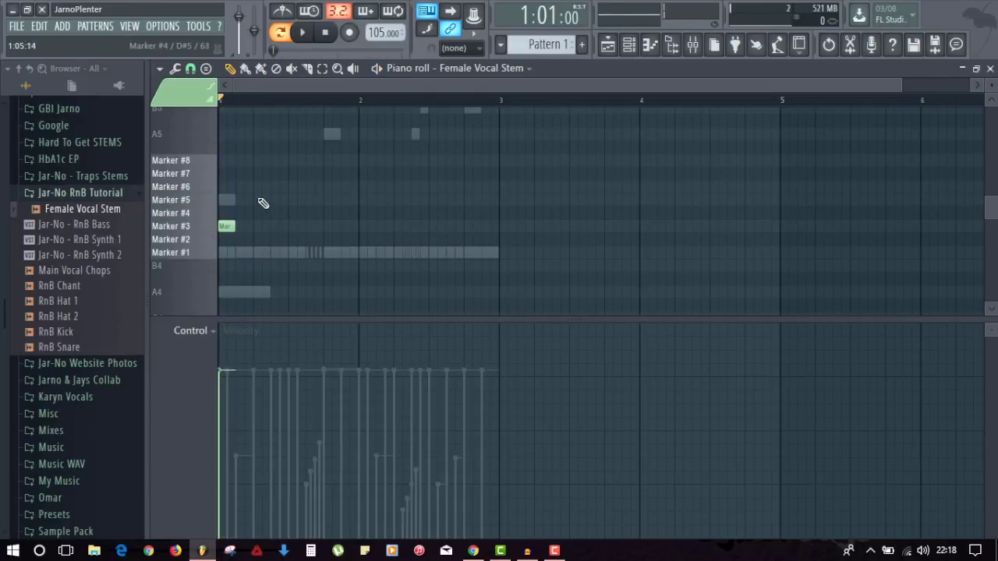
click(258, 200)
key(space)
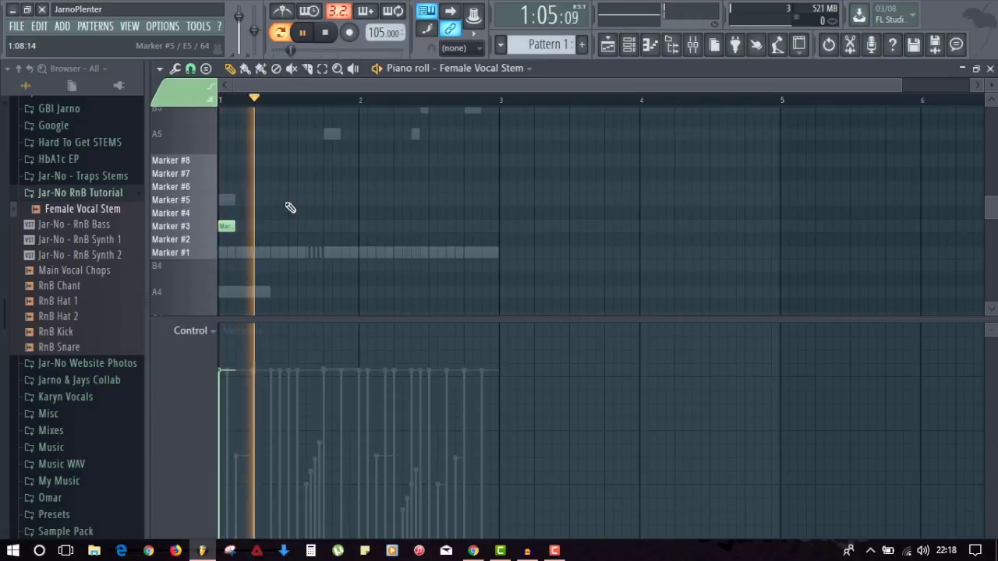
key(space)
Add a Marker #1 chop at bar 1 step 13, lengthen it to eight steps and play the pattern.
click(211, 252)
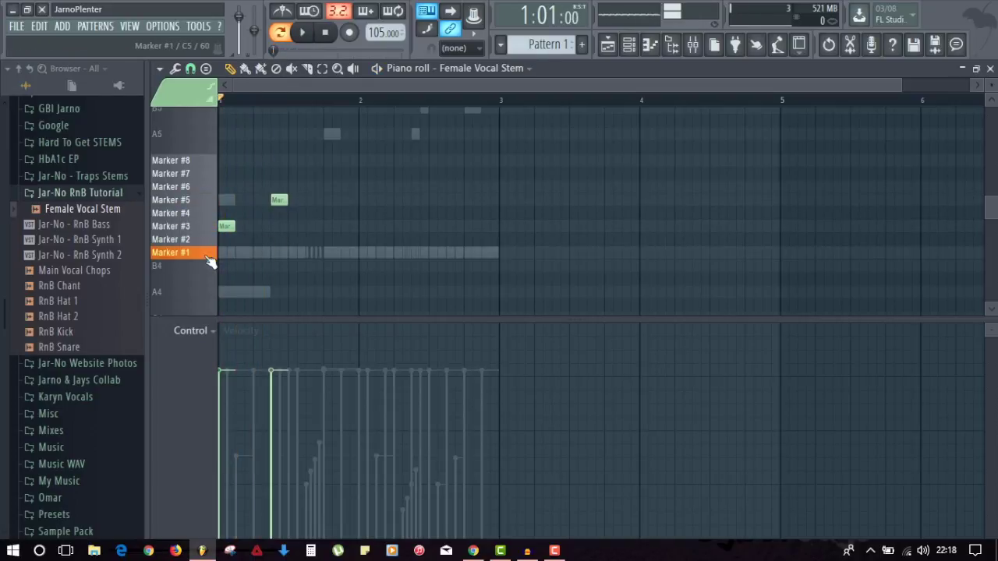
key(space)
click(323, 252)
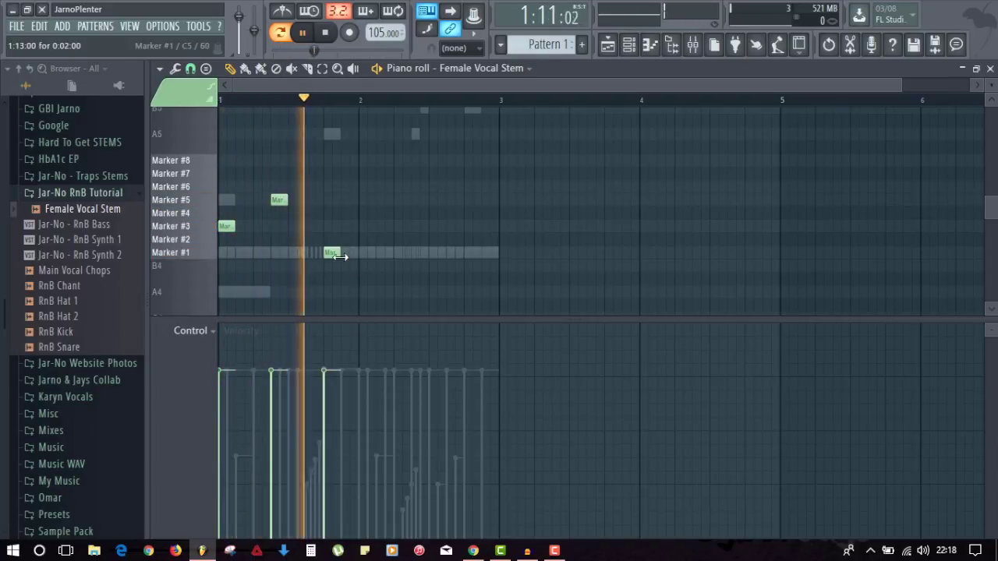
drag(341, 253, 392, 262)
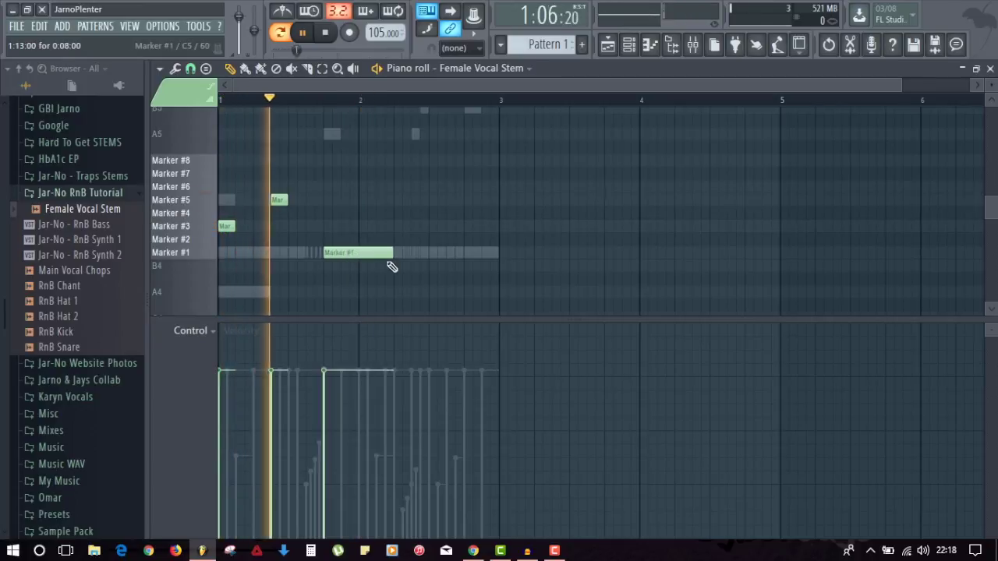
key(space)
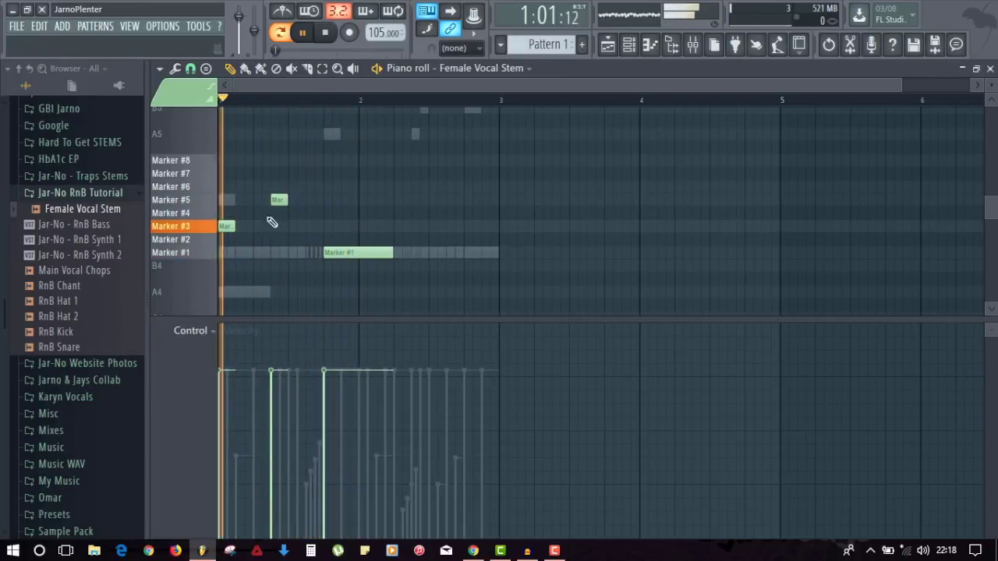
Lengthen the Marker #3 and Marker #5 chops in bar 1 to four steps each while the pattern plays.
key(space)
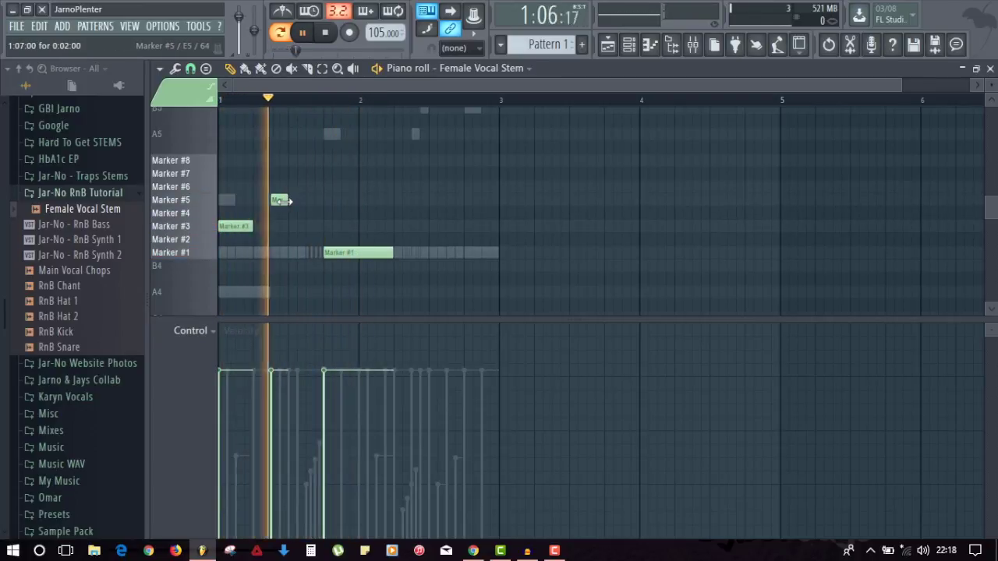
drag(282, 201, 304, 202)
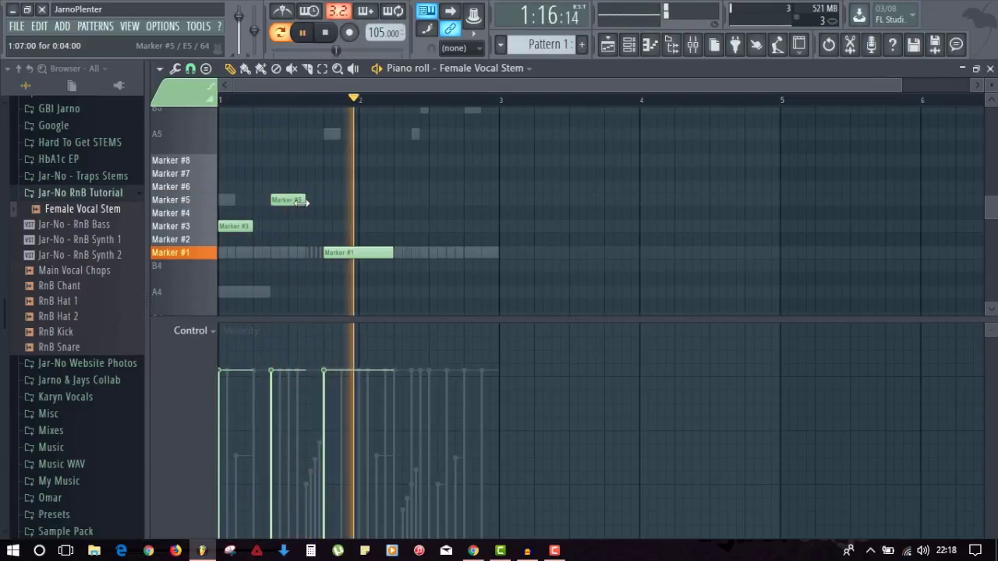
key(space)
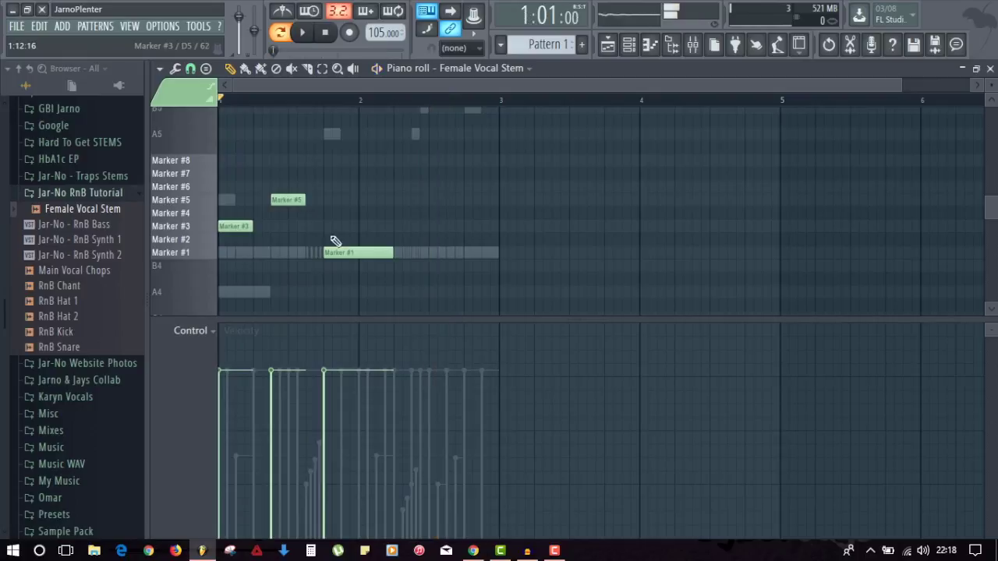
Add four-step chops in bar 2, Marker #1 at step 9 and Marker #7 at step 13, checking them against playback.
click(414, 251)
key(space)
drag(443, 253, 462, 255)
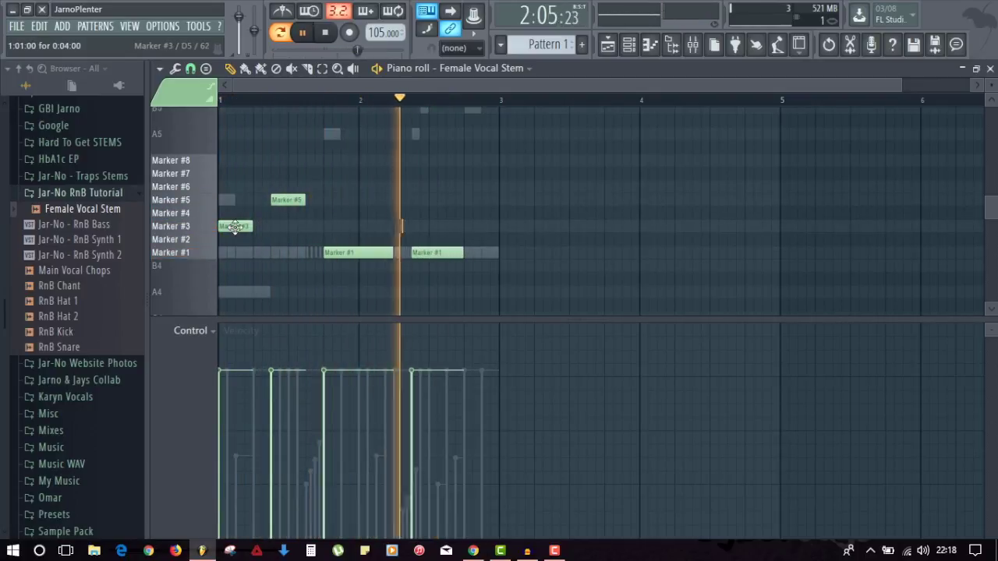
key(space)
click(467, 173)
key(space)
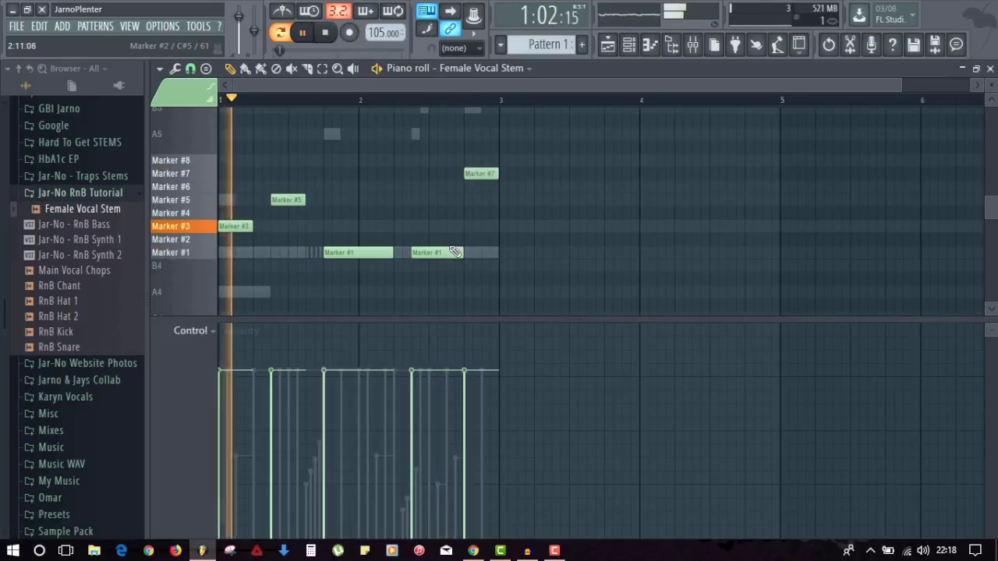
drag(441, 253, 463, 252)
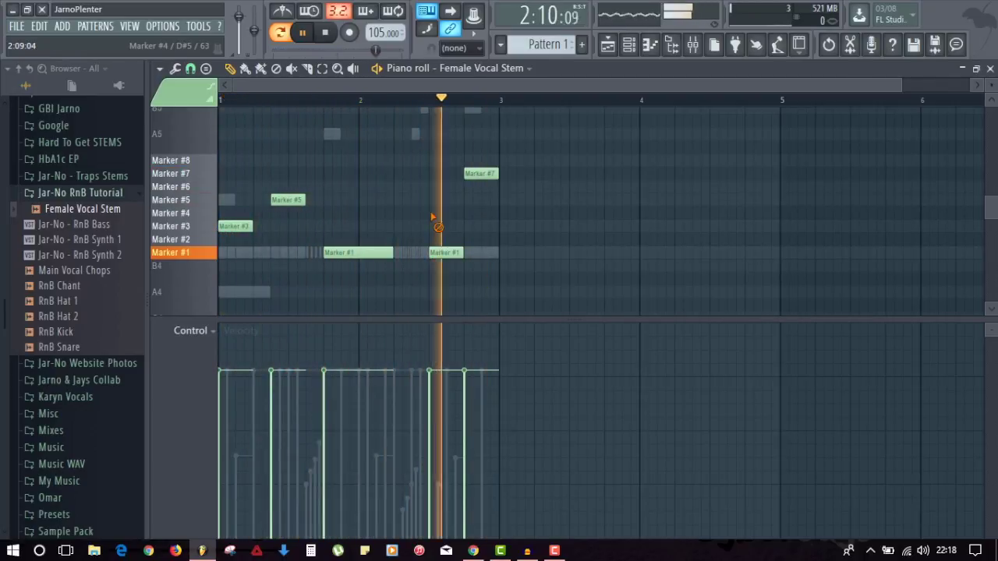
Mute the Sylenth1 synth channels and play the vocal chops on their own in the piano roll.
key(F7)
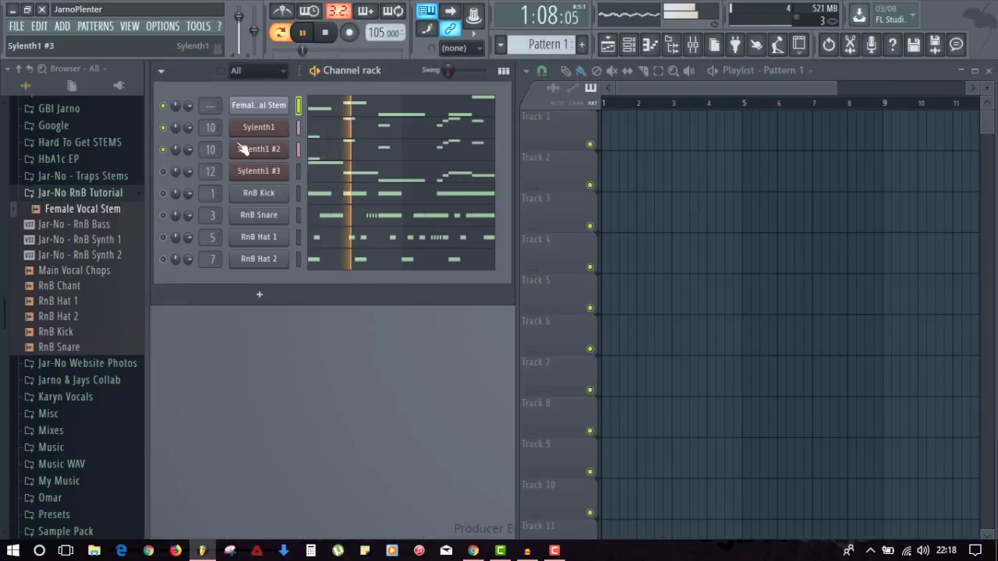
key(space)
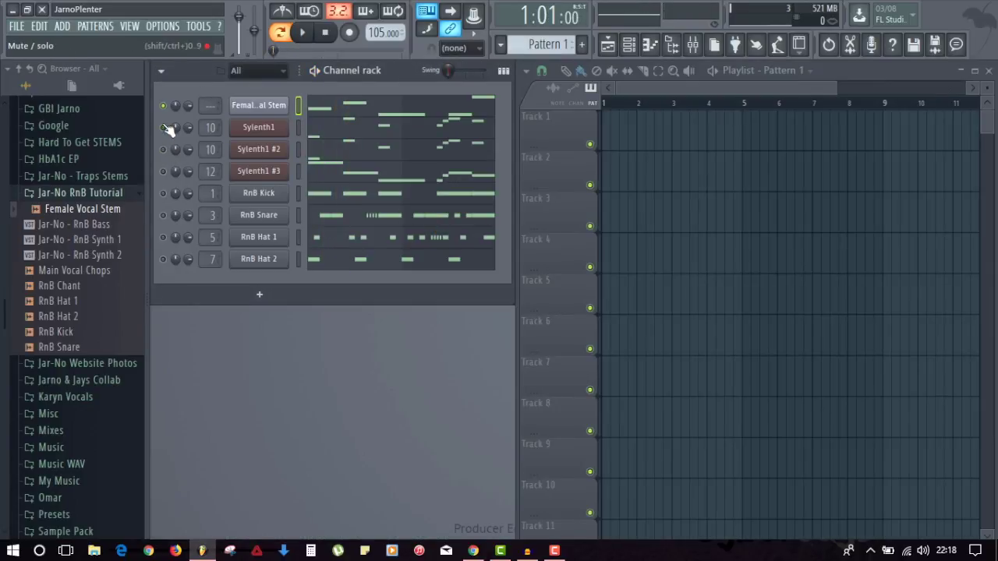
click(356, 107)
key(space)
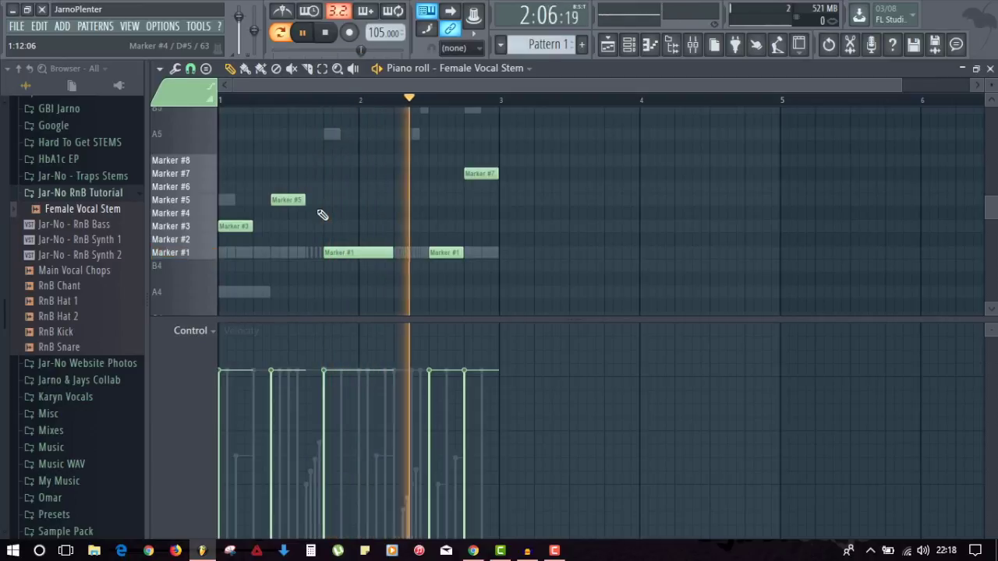
Raise the velocity of the first Marker #3 chop to 88% and replay the pattern.
key(space)
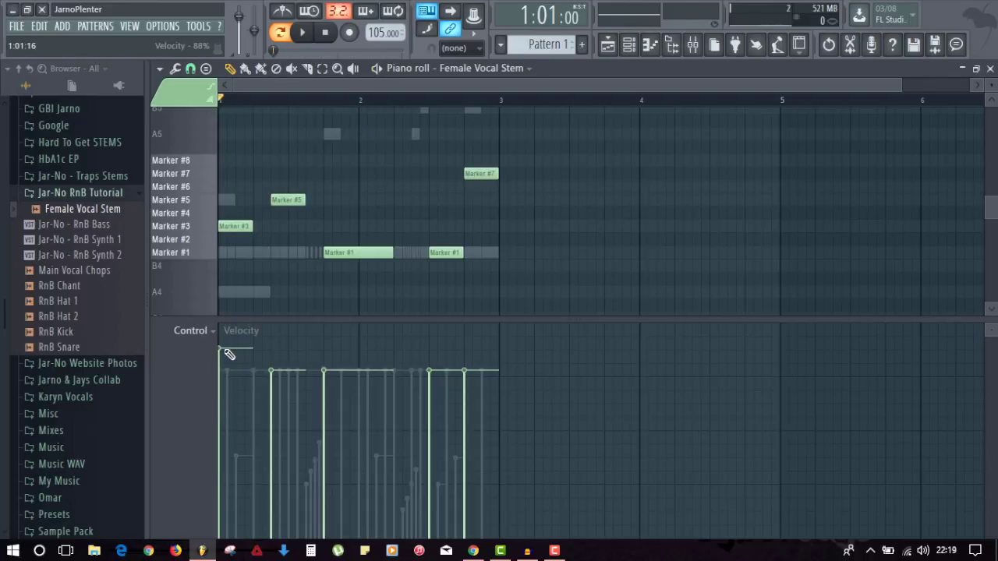
key(space)
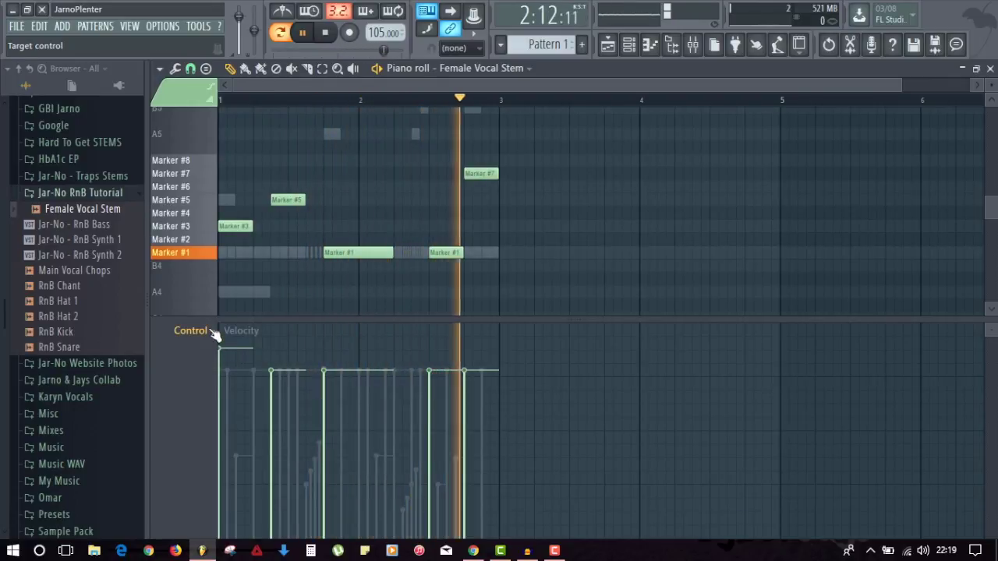
click(215, 332)
click(223, 372)
key(space)
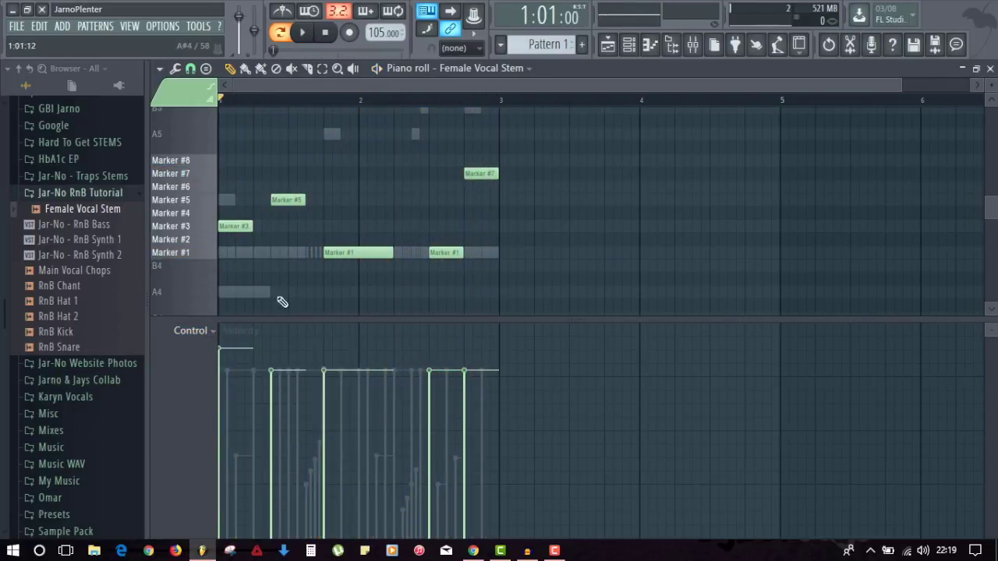
key(space)
key(space)
Show note fine pitch in the control lane and try strong upward and downward shifts on the first Marker #3 chop.
click(209, 332)
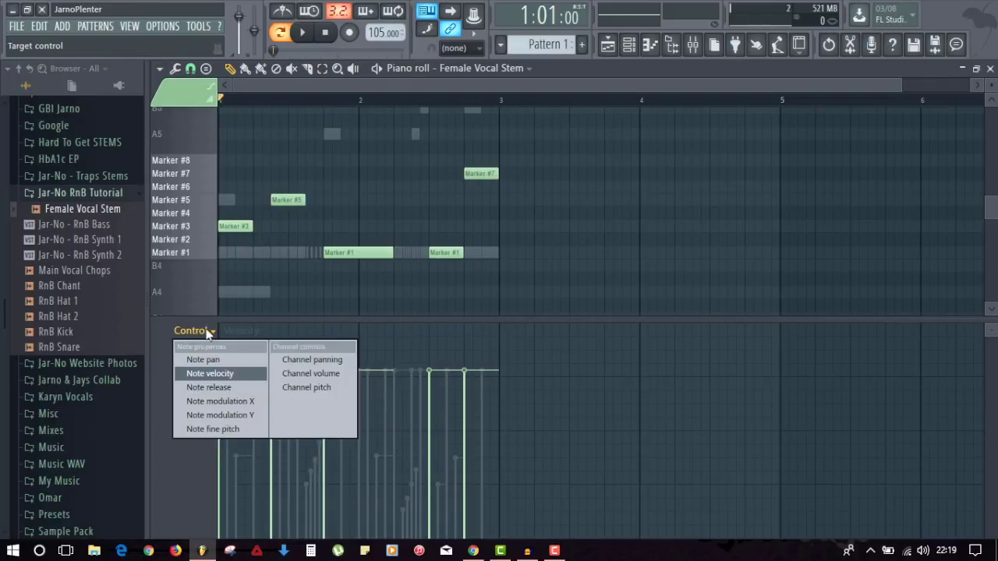
click(202, 430)
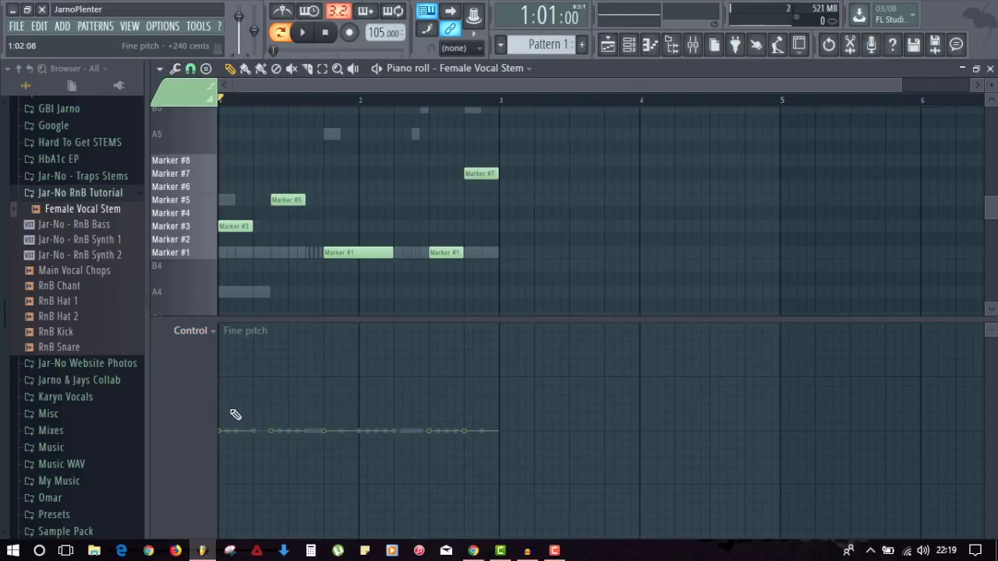
drag(233, 372, 229, 311)
drag(226, 365, 221, 550)
key(space)
key(space)
key(space)
key(space)
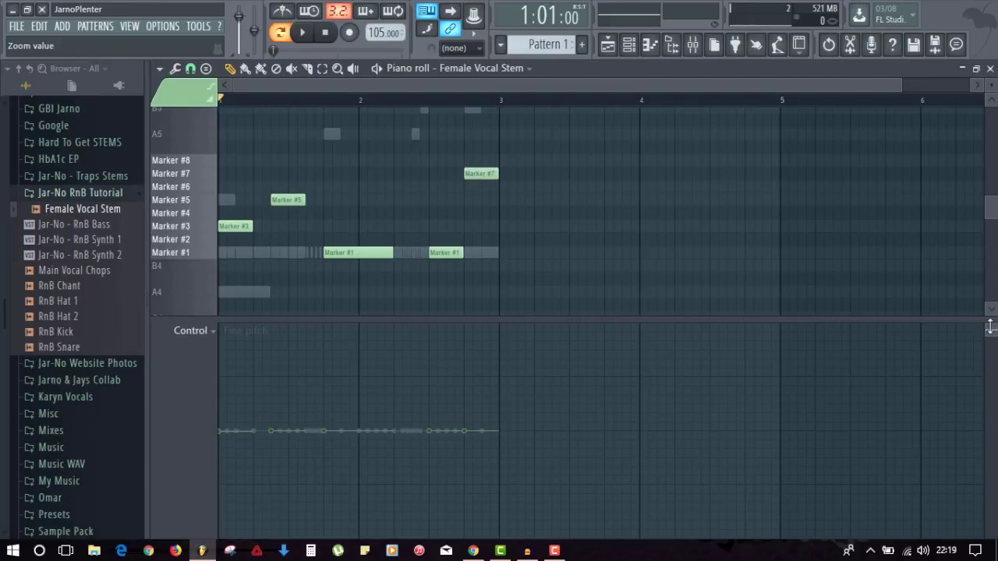
Lower the fine pitch of the first Marker #3 chop in small amounts, replaying it after each adjustment.
drag(992, 329, 992, 329)
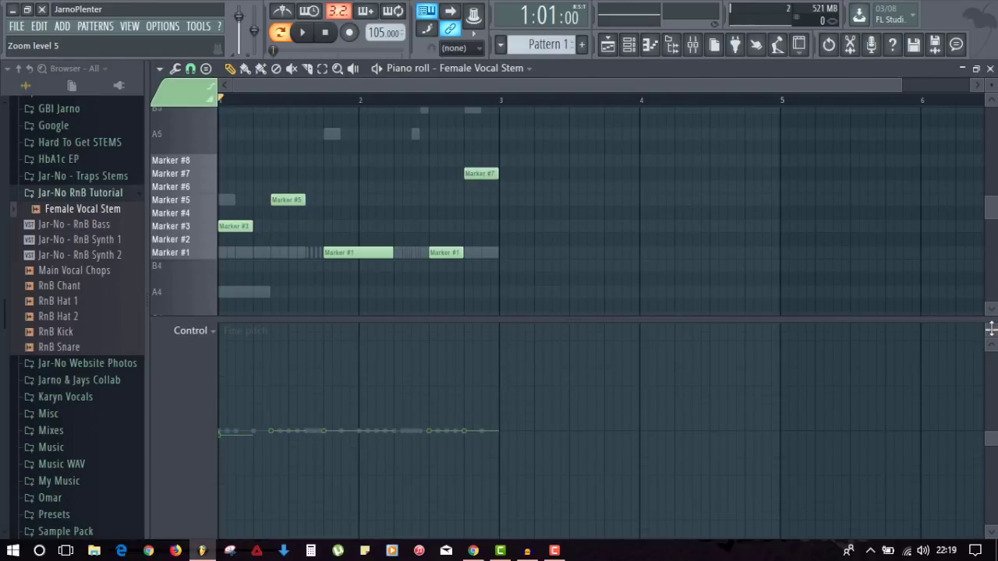
key(space)
key(space)
click(226, 437)
key(space)
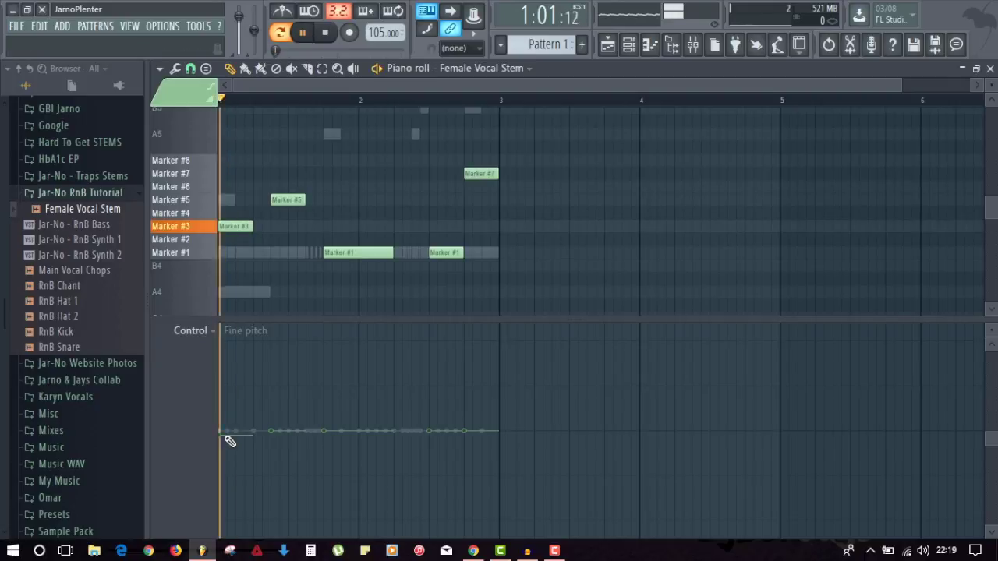
key(space)
click(228, 444)
key(space)
key(space)
key(space)
key(space)
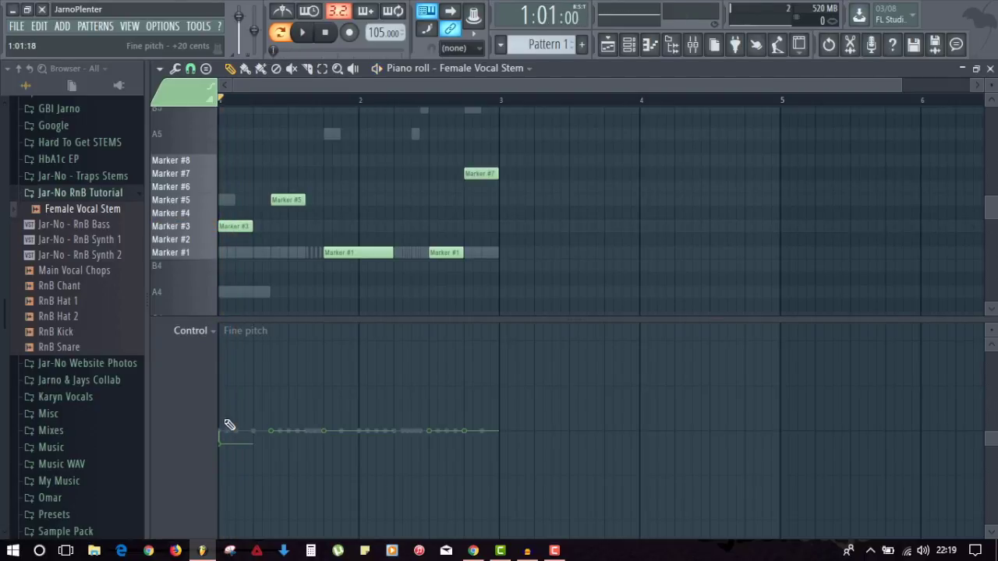
Try small upward and downward fine pitch shifts on the first Marker #3 chop, replaying the pattern after each one.
click(229, 426)
key(space)
key(space)
key(space)
key(space)
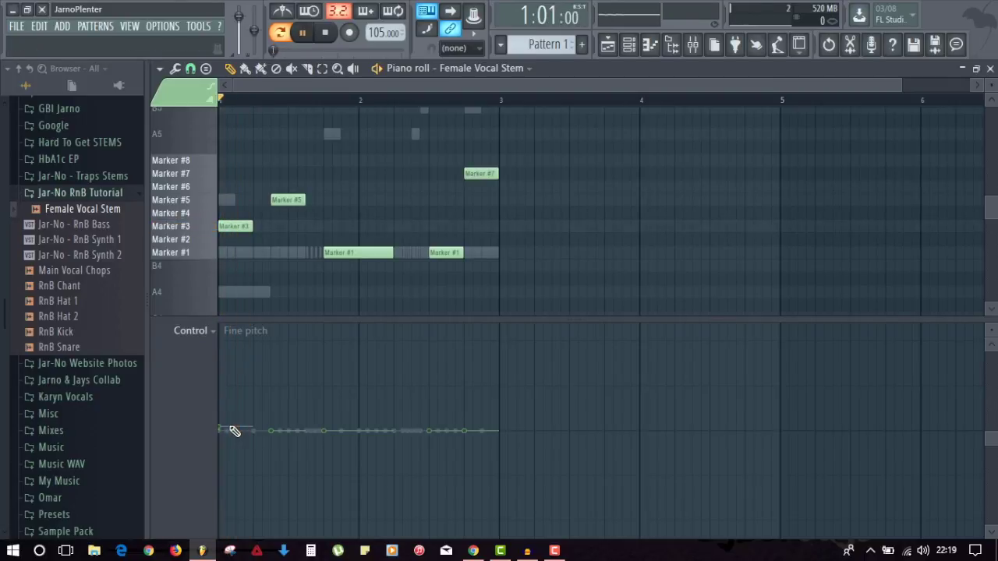
key(space)
key(space)
click(236, 444)
key(space)
key(space)
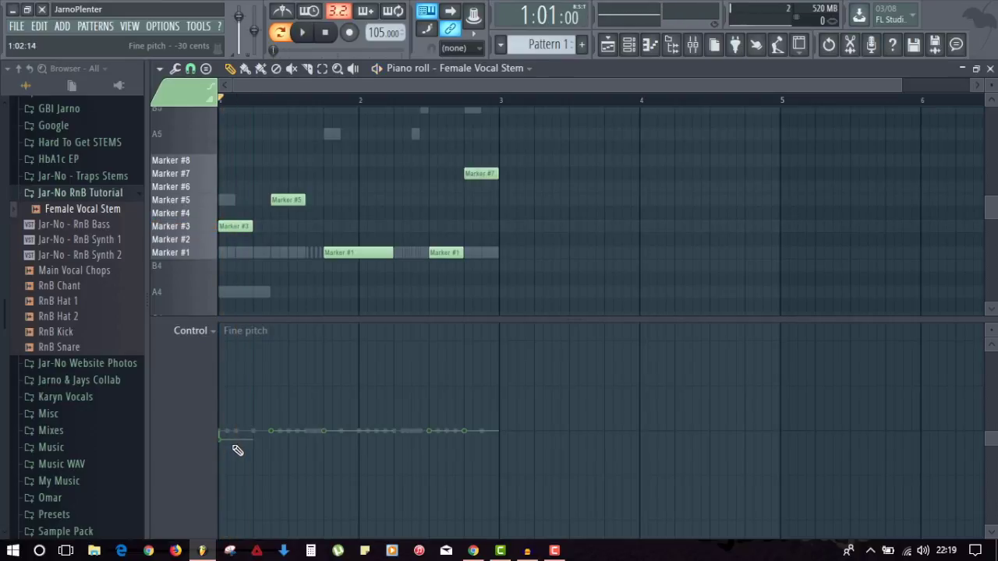
key(space)
key(space)
click(236, 411)
key(space)
key(space)
Play the pattern, open the Sylenth1 notes in the piano roll and show note fine pitch in the control lane.
key(F7)
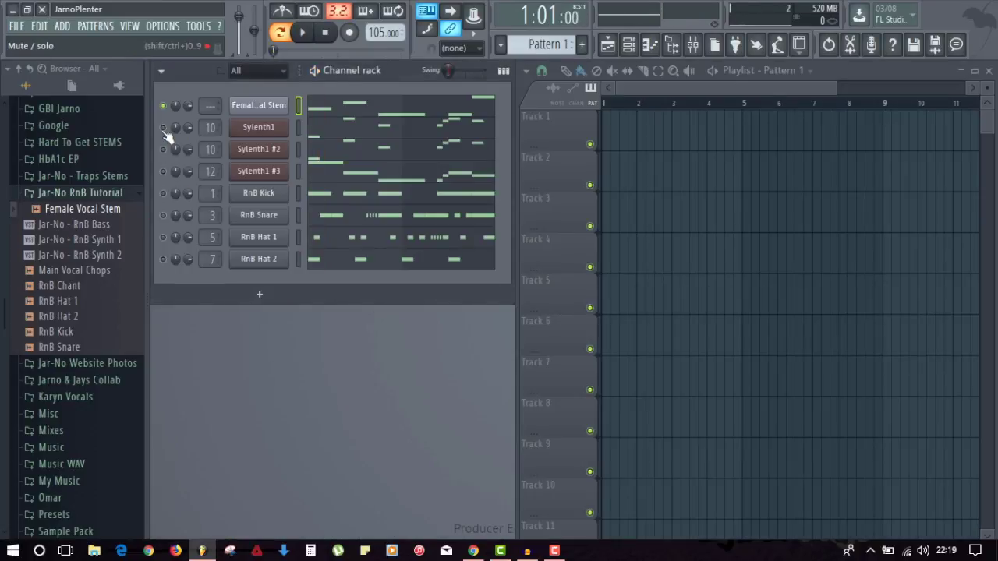
key(space)
click(345, 129)
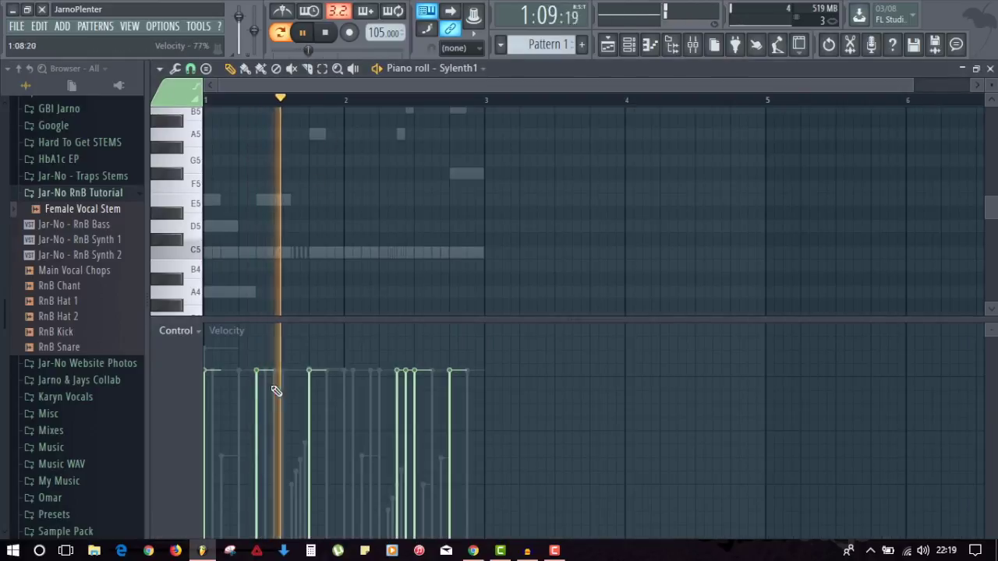
key(space)
click(188, 332)
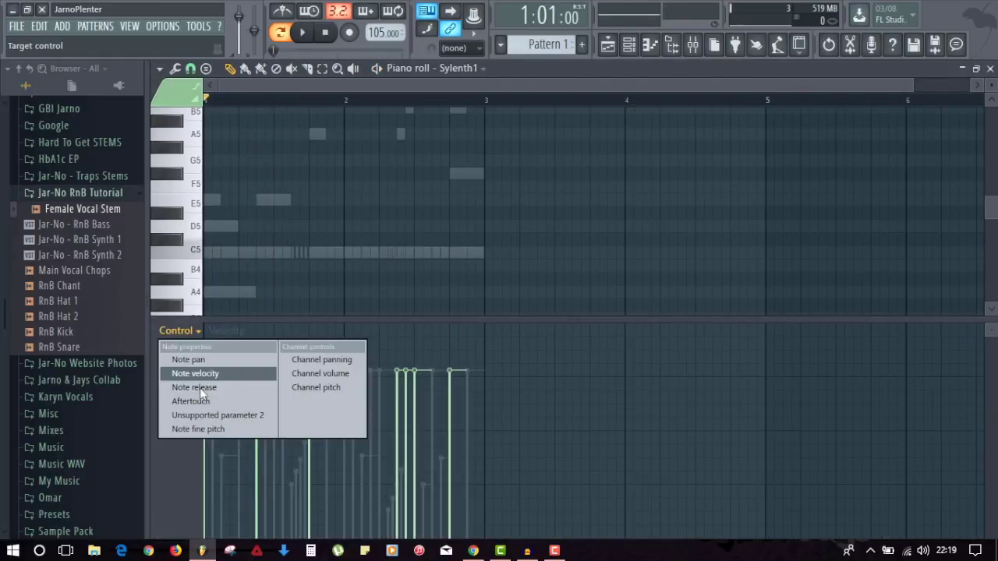
click(200, 429)
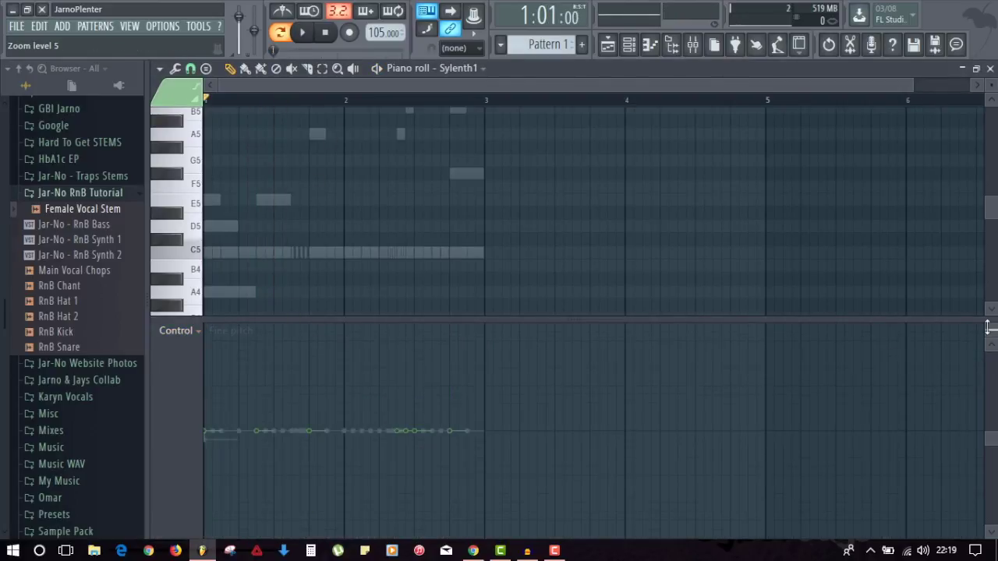
Return to the Female Vocal Stem notes, try +50 and +20 cents of fine pitch on the first chop, and settle slightly above +20 cents.
key(Down)
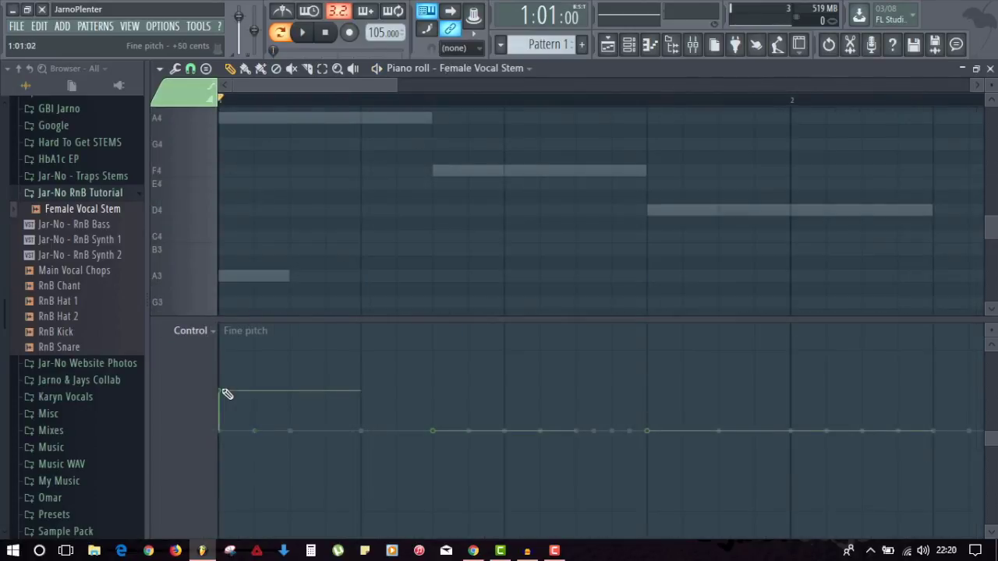
key(space)
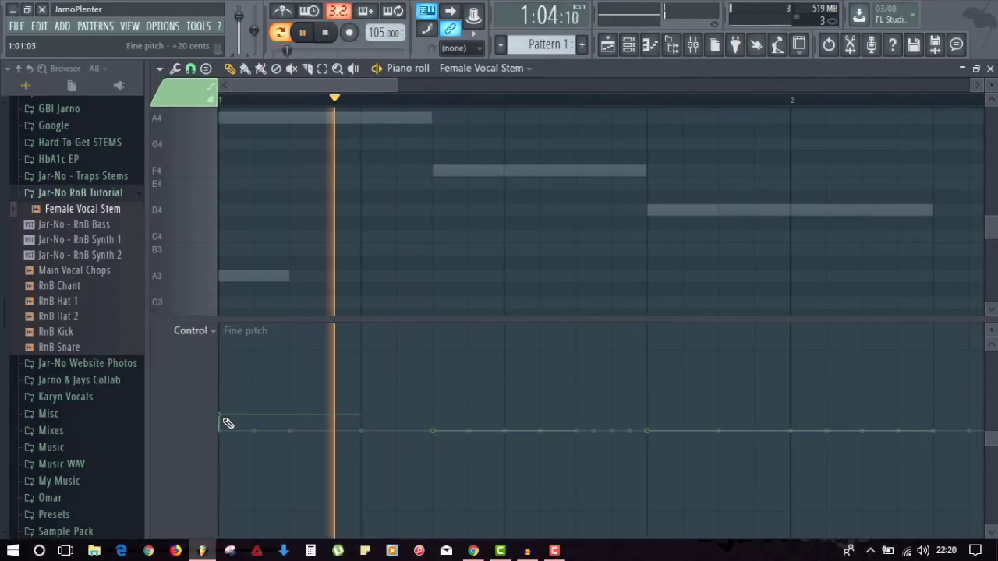
key(space)
key(space)
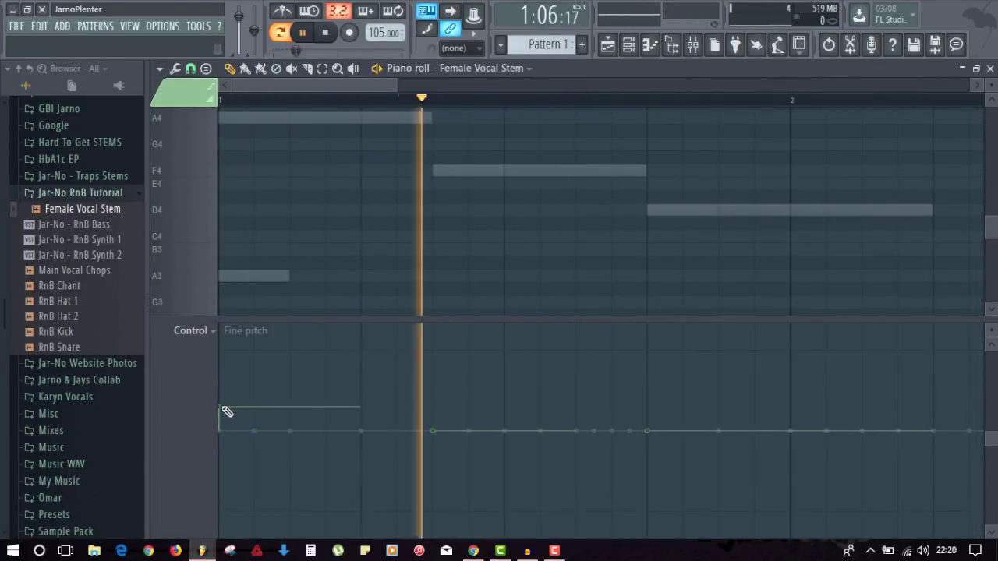
Play the vocal chops in the channel rack together with the unmuted Sylenth1 and Sylenth1 #2 channels.
key(F7)
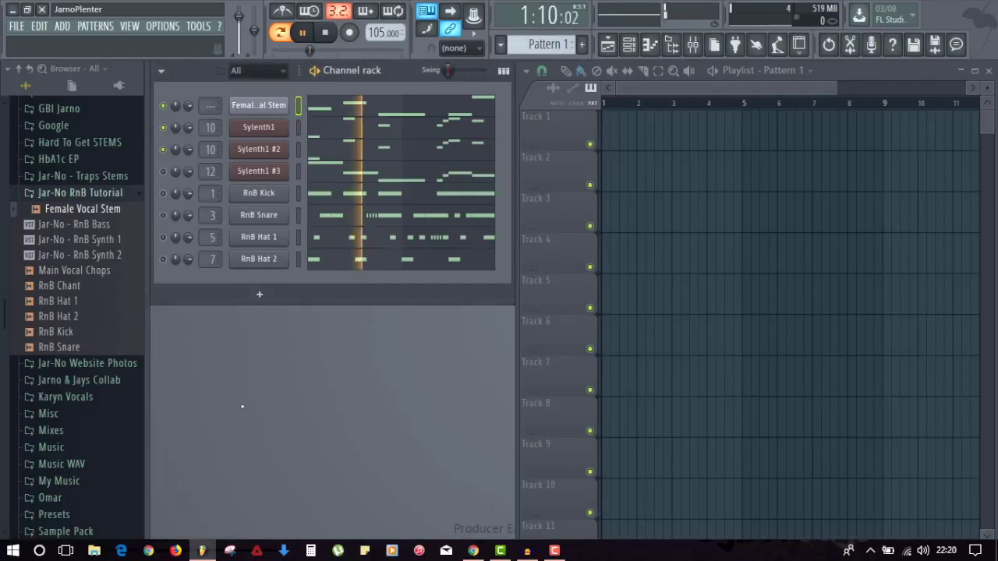
click(164, 128)
click(164, 150)
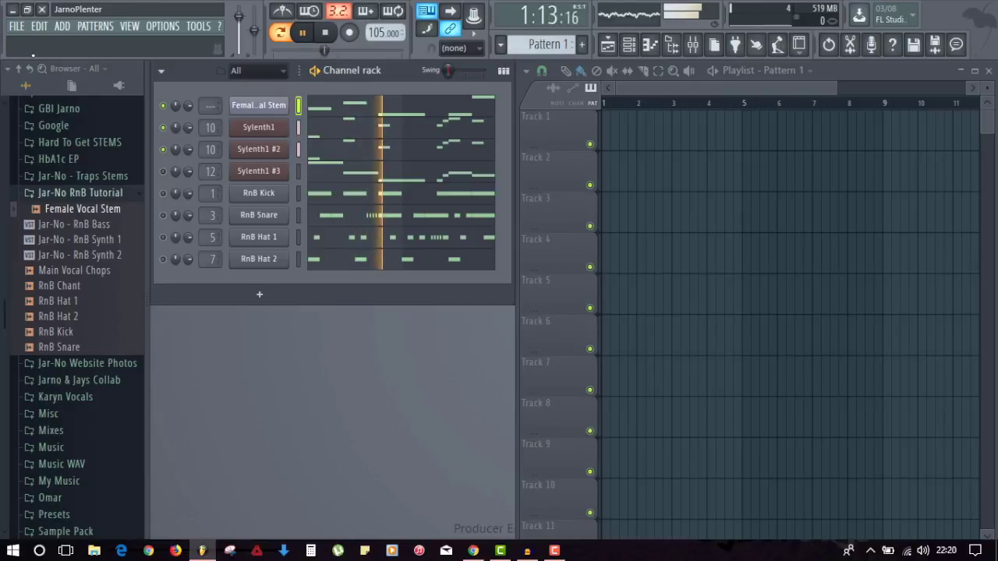
key(space)
Collapse the browser folders and route the Female Vocal Stem channel to mixer insert 14.
click(19, 68)
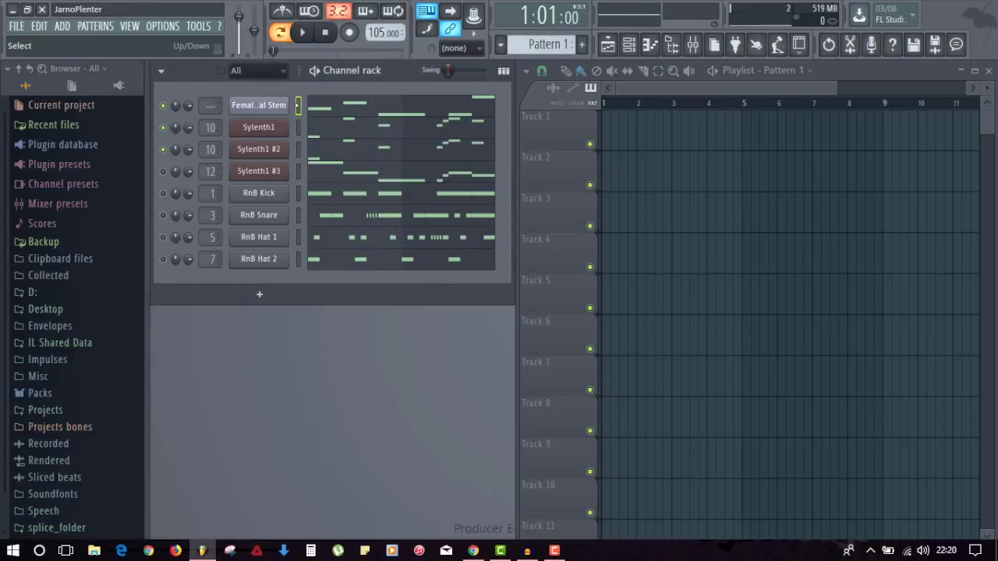
click(692, 44)
click(389, 167)
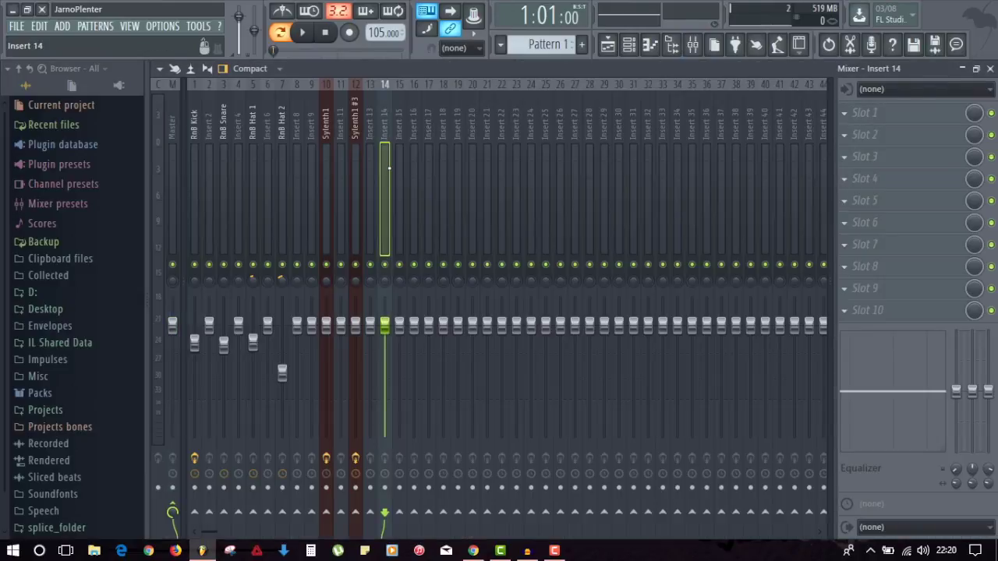
key(ctrl+l)
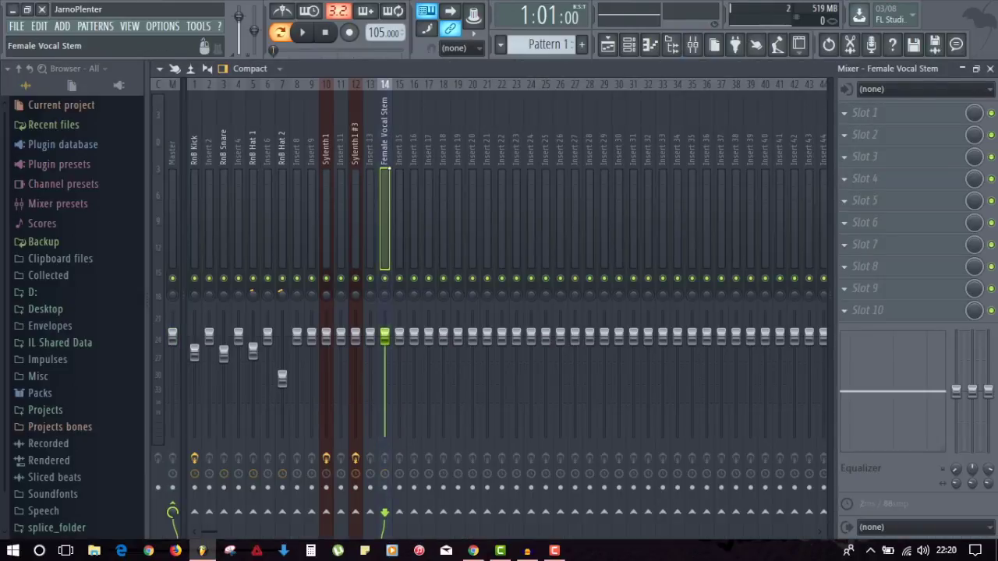
Solo the Female Vocal Stem mixer track and play the chops on their own.
right_click(385, 279)
key(space)
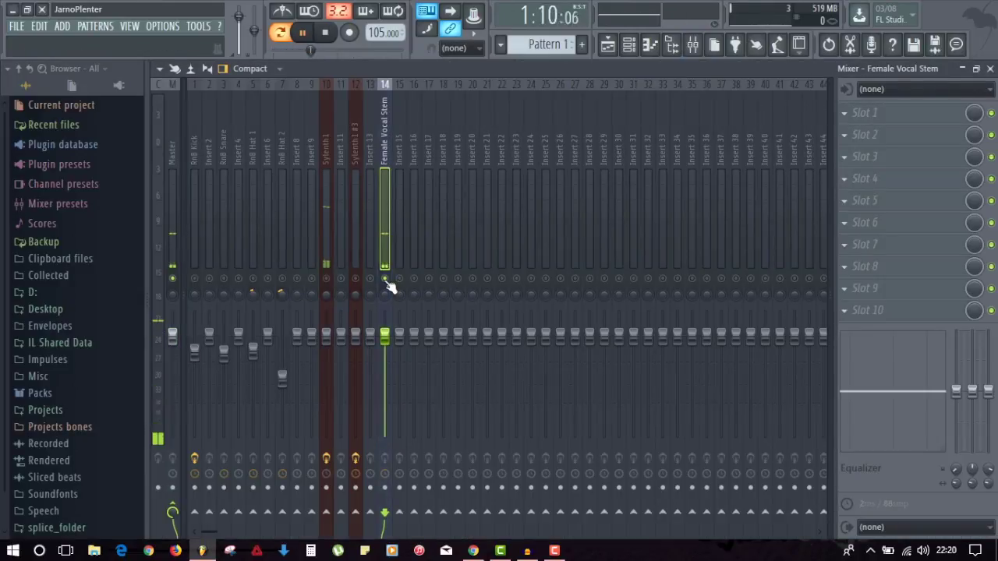
key(space)
key(space)
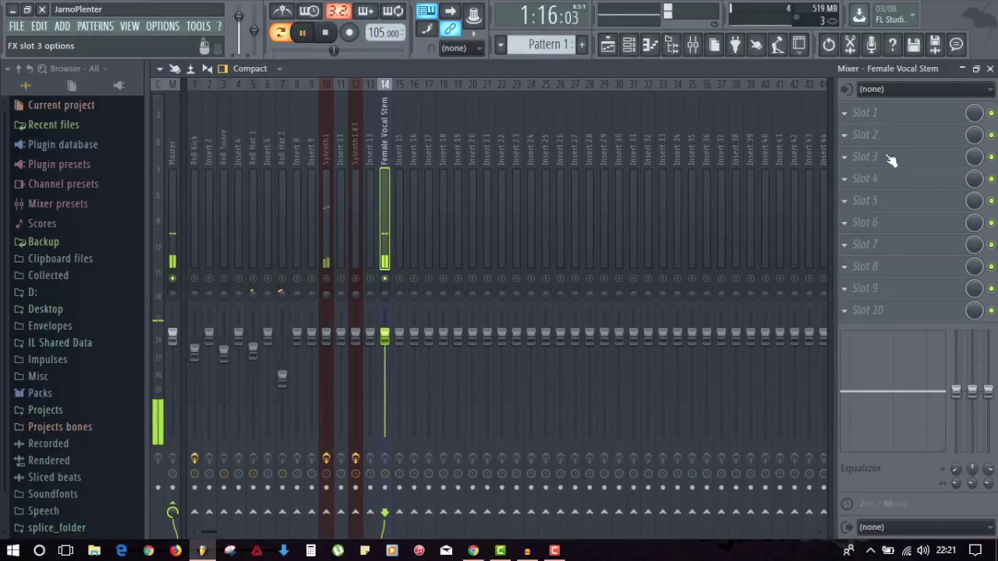
key(space)
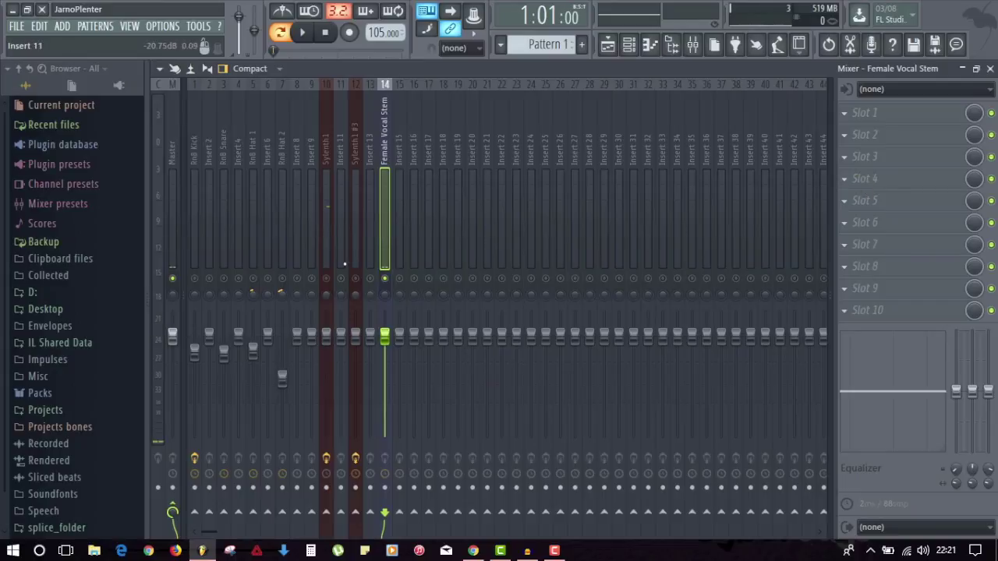
Add Fruity Reeverb 2 to the vocal track's slot 1 with a 2.9 kHz high cut, adjusted damping, a larger room size and 1.5 sec decay.
click(850, 113)
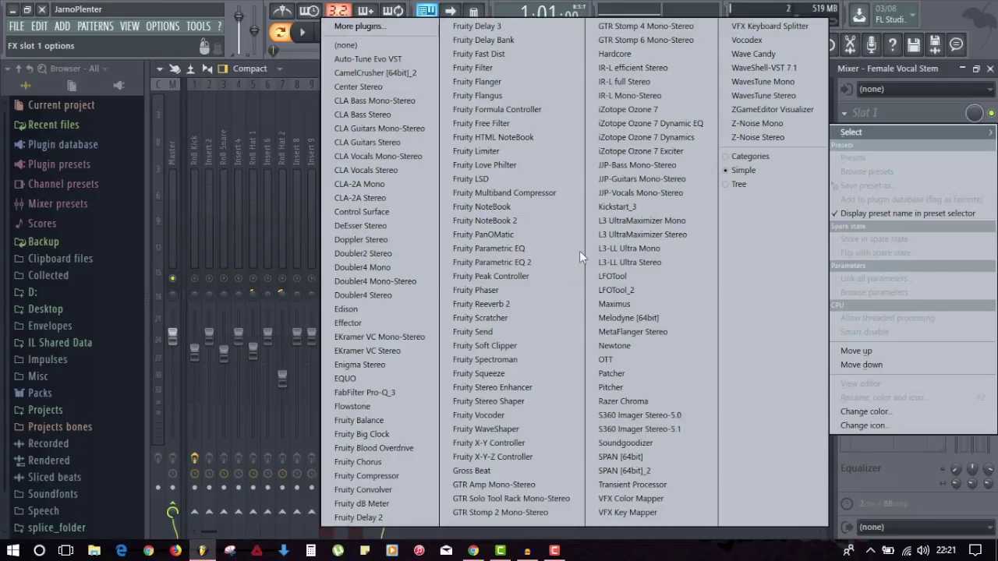
click(490, 305)
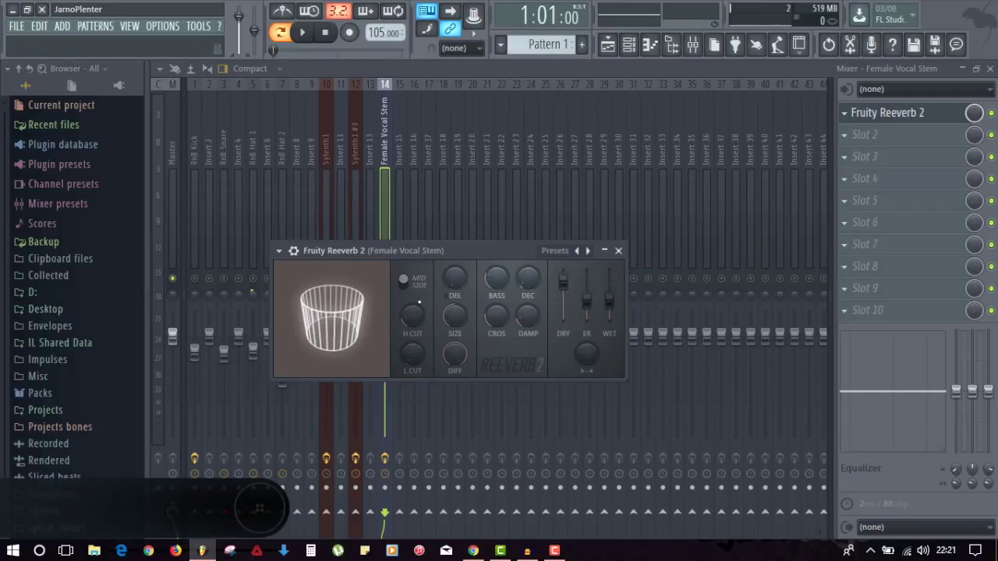
drag(415, 316, 415, 351)
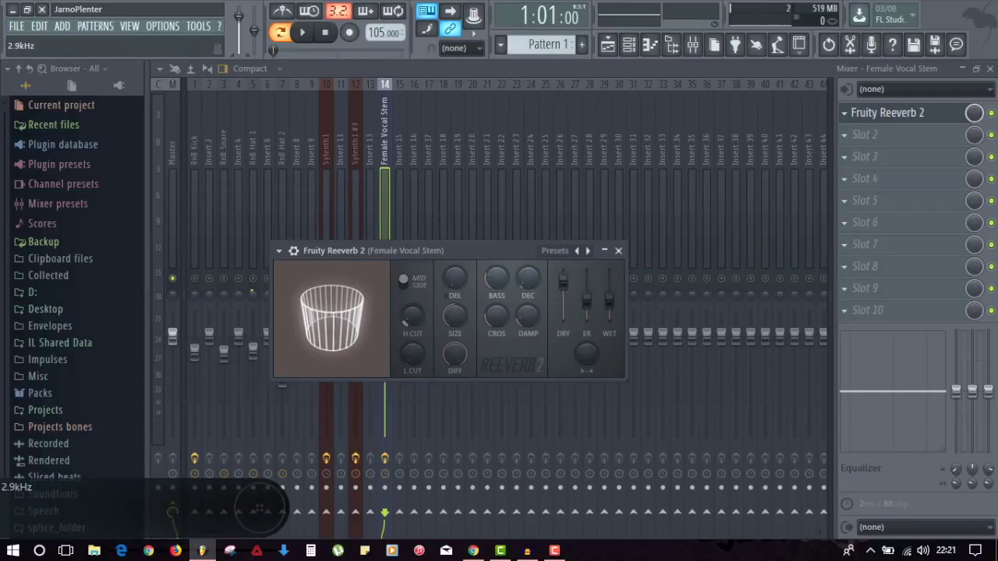
drag(524, 320, 526, 273)
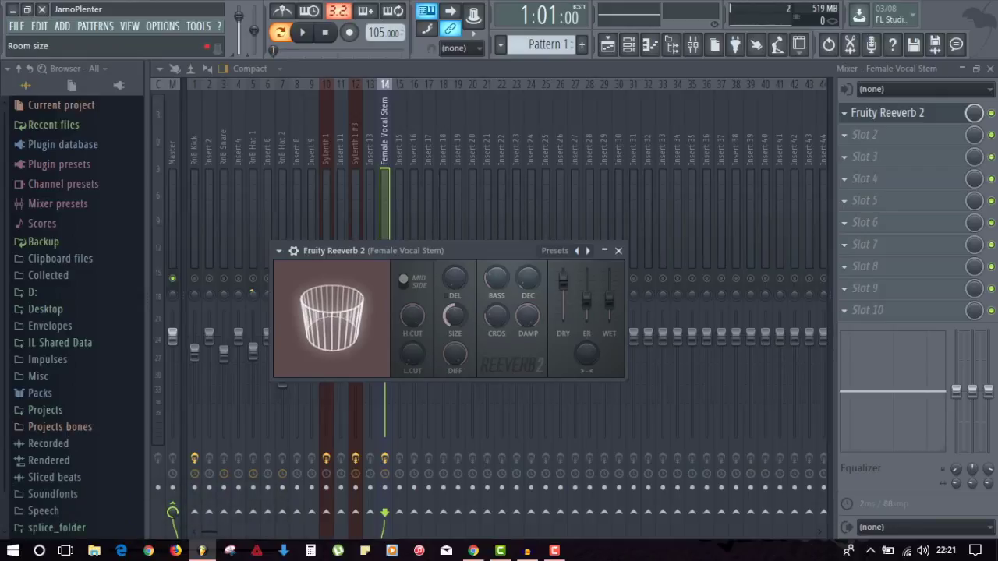
drag(455, 316, 455, 281)
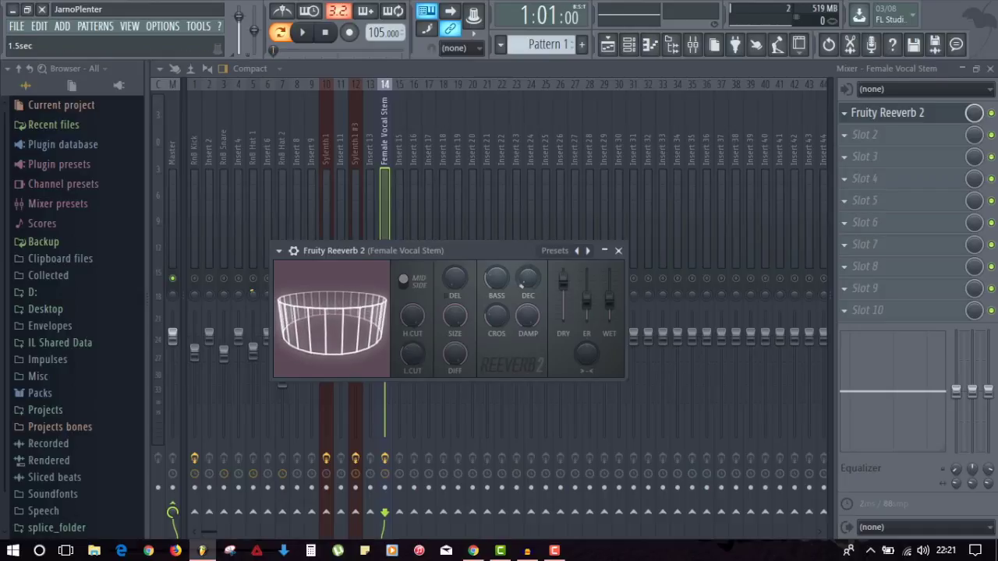
Lower the reverb's wet level, adjust its stereo separation and replay the soloed vocal chops several times.
drag(608, 297, 609, 302)
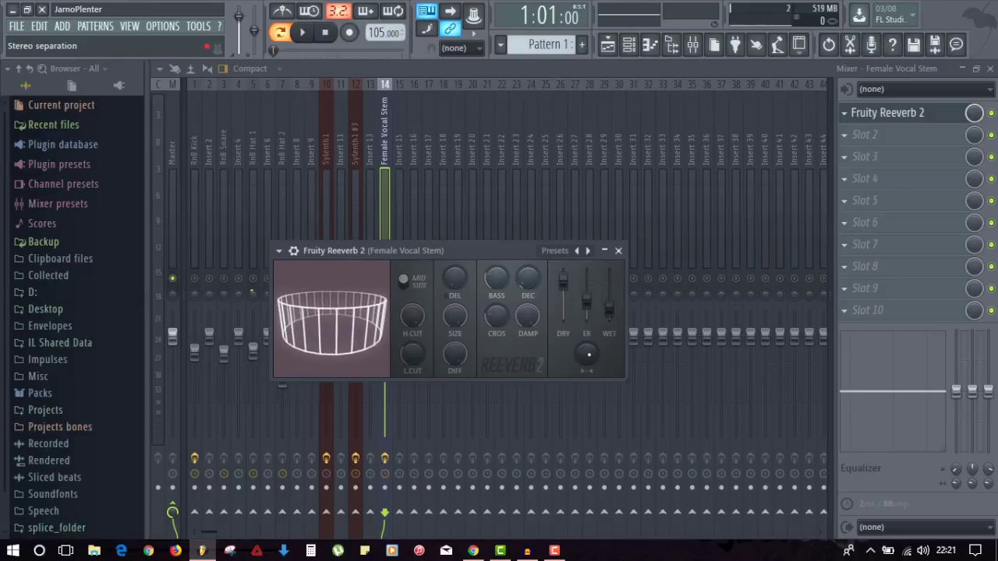
drag(589, 354, 589, 343)
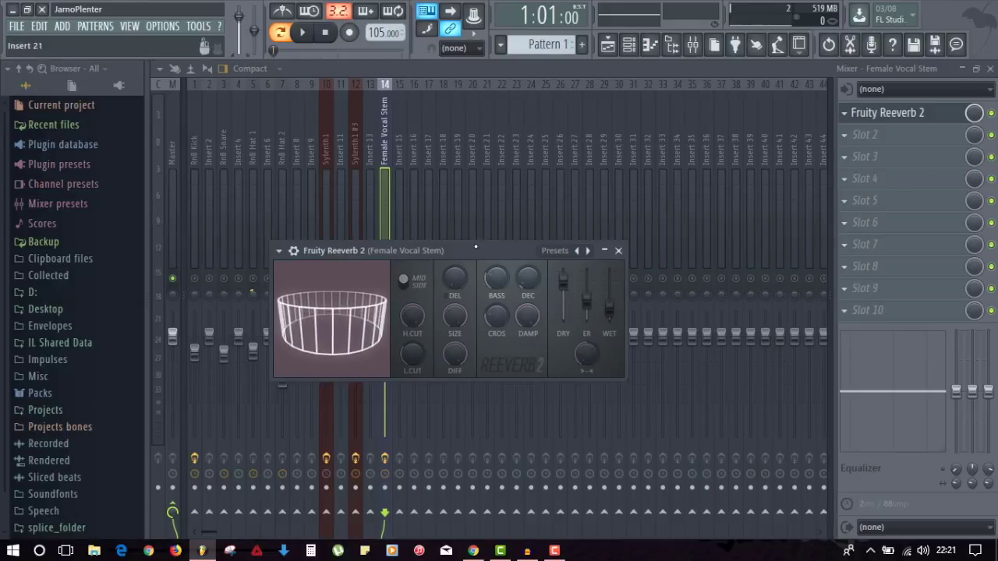
key(space)
key(space)
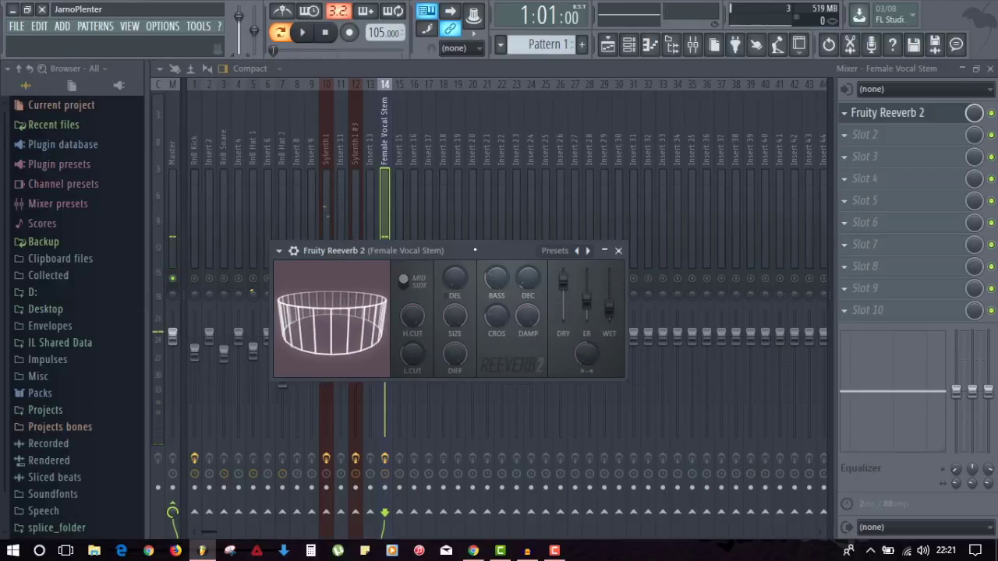
key(space)
key(space)
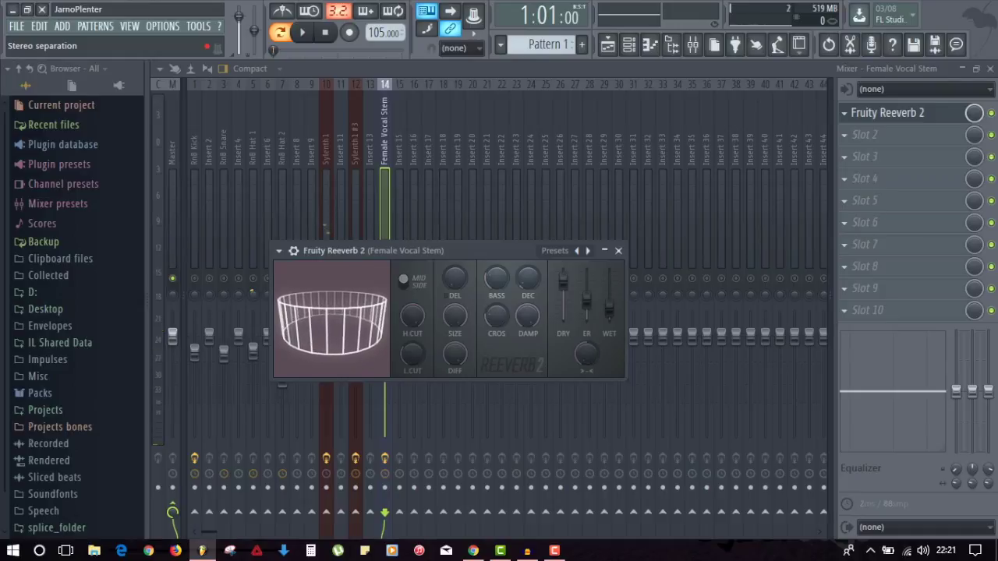
key(space)
key(space)
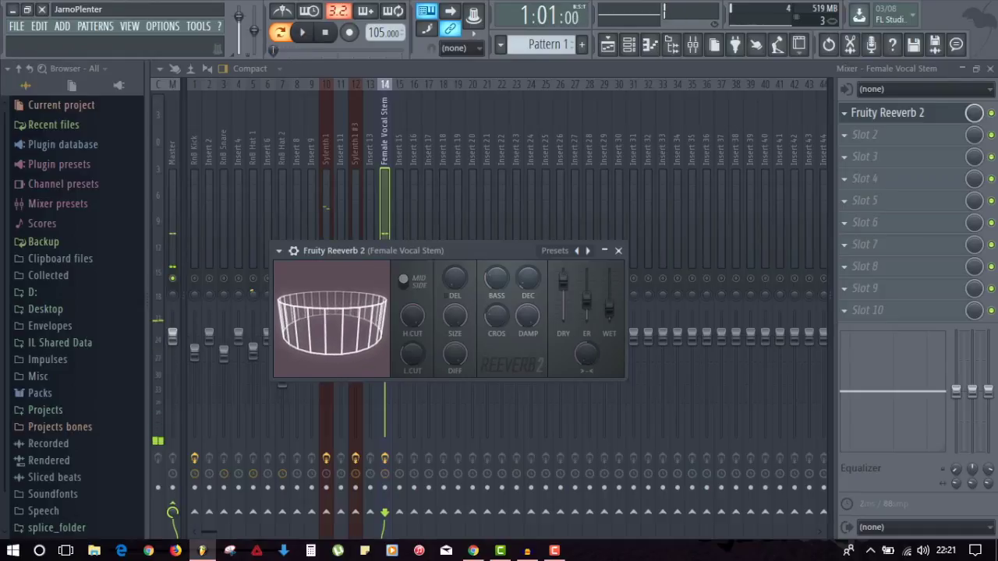
Try the reverb's stereo separation at -100%, replay the chops and readjust the separation.
drag(586, 354, 586, 316)
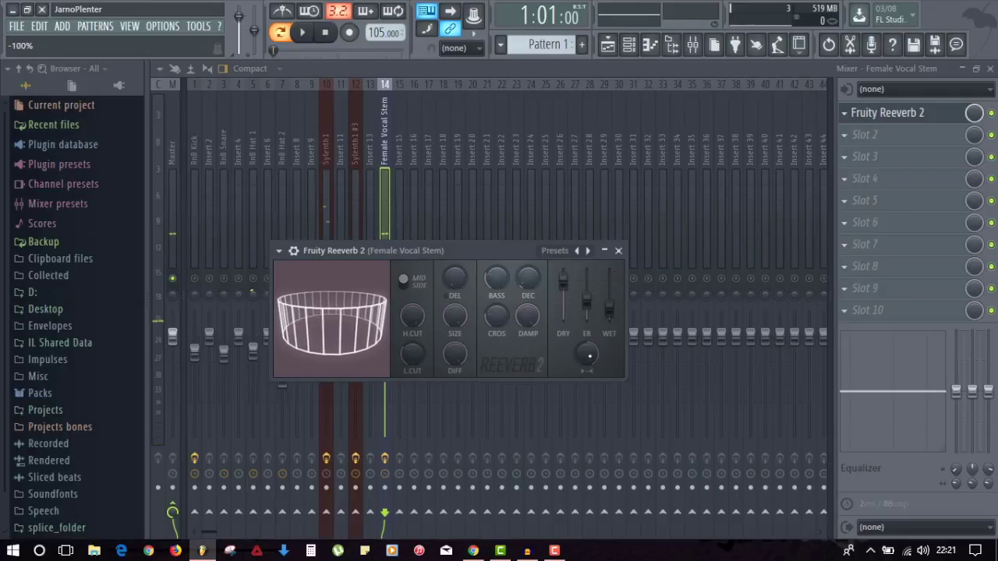
key(space)
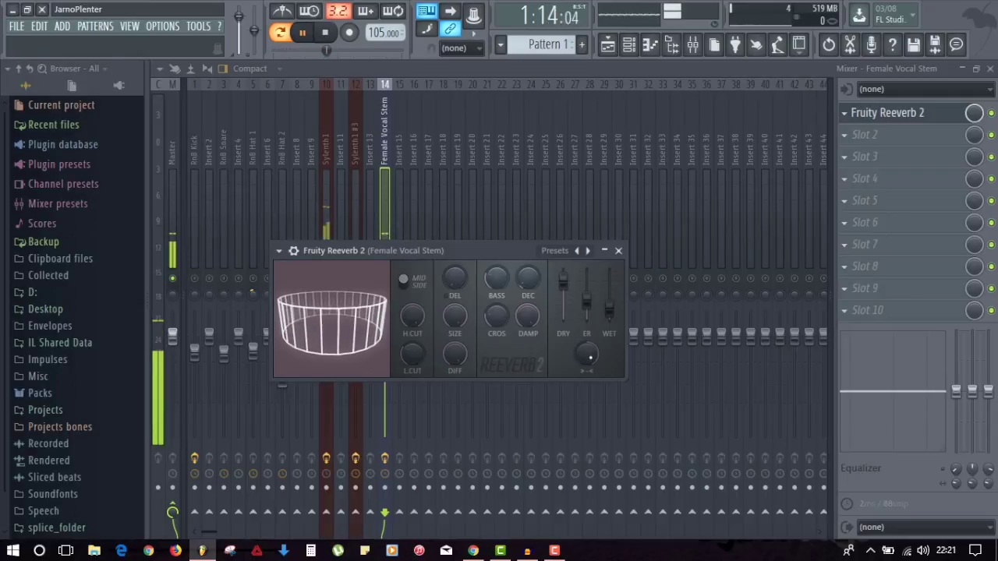
key(space)
drag(590, 355, 590, 386)
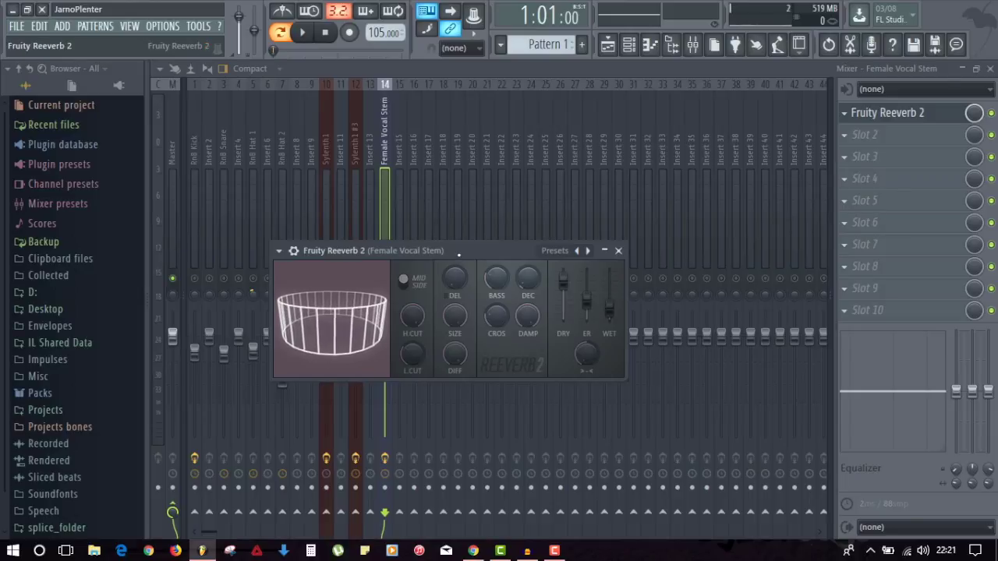
Set the reverb's wet level to 25% while the soloed chops play.
key(space)
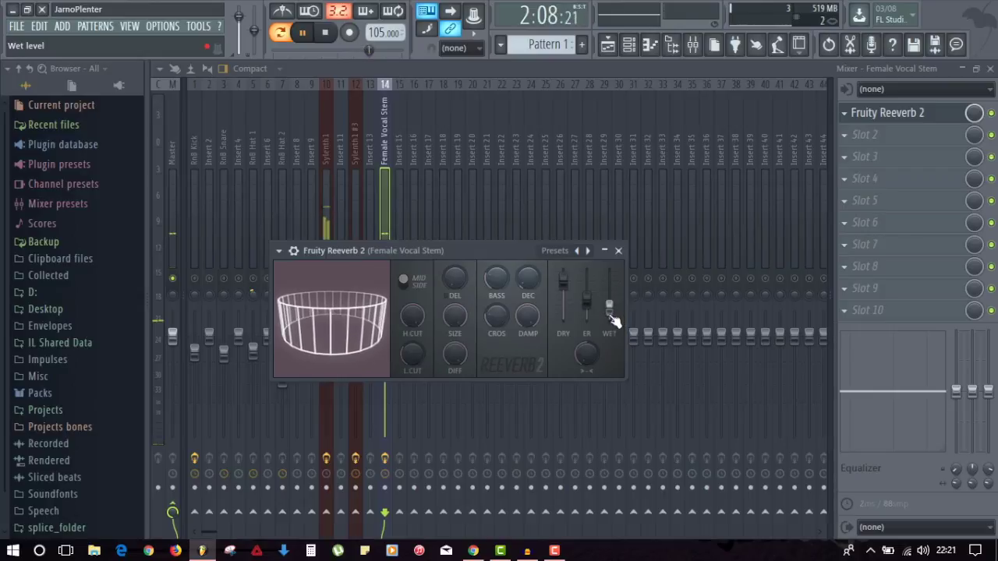
drag(612, 313, 611, 315)
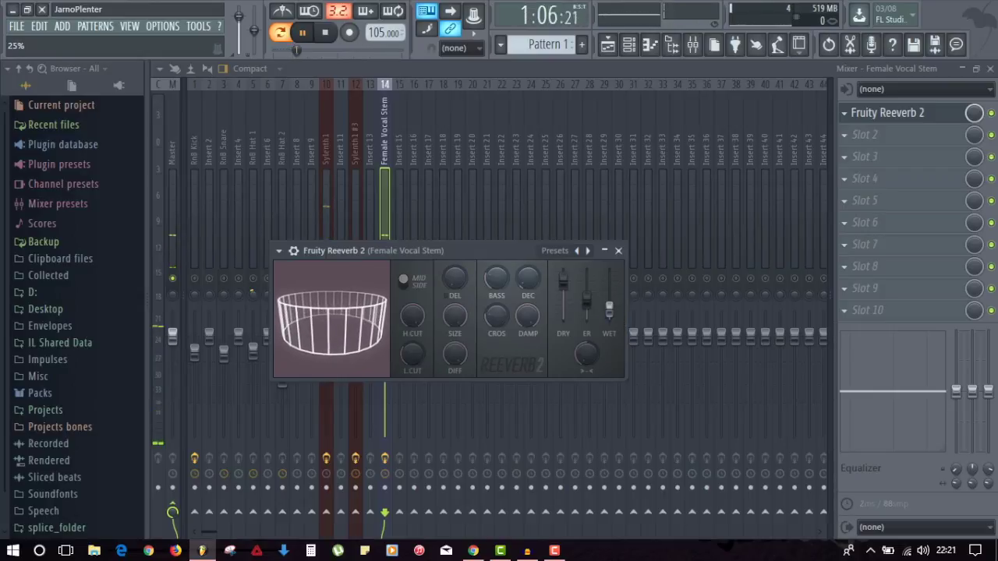
key(space)
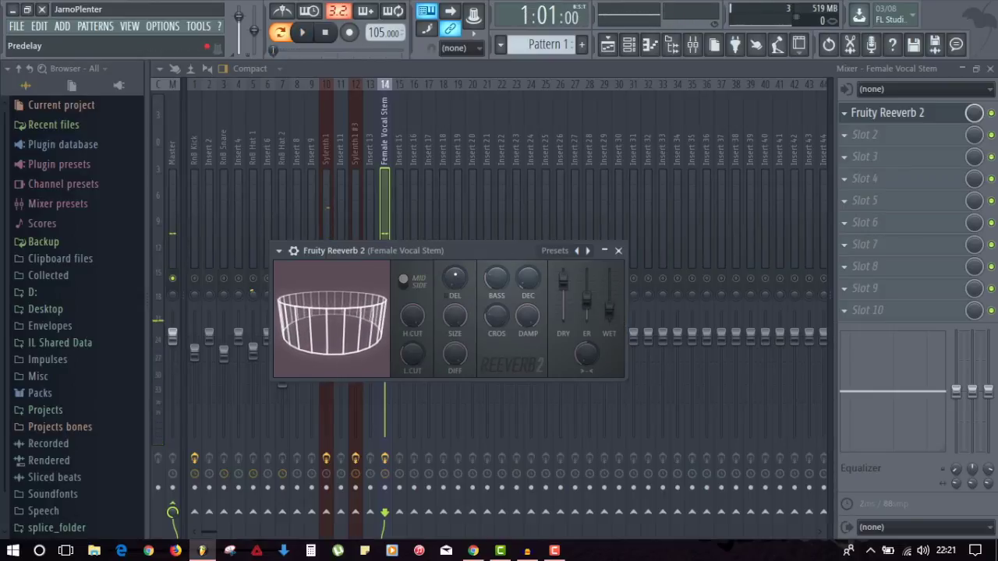
Set the reverb's predelay to about 59 ms and replay the soloed chops.
drag(448, 278, 448, 285)
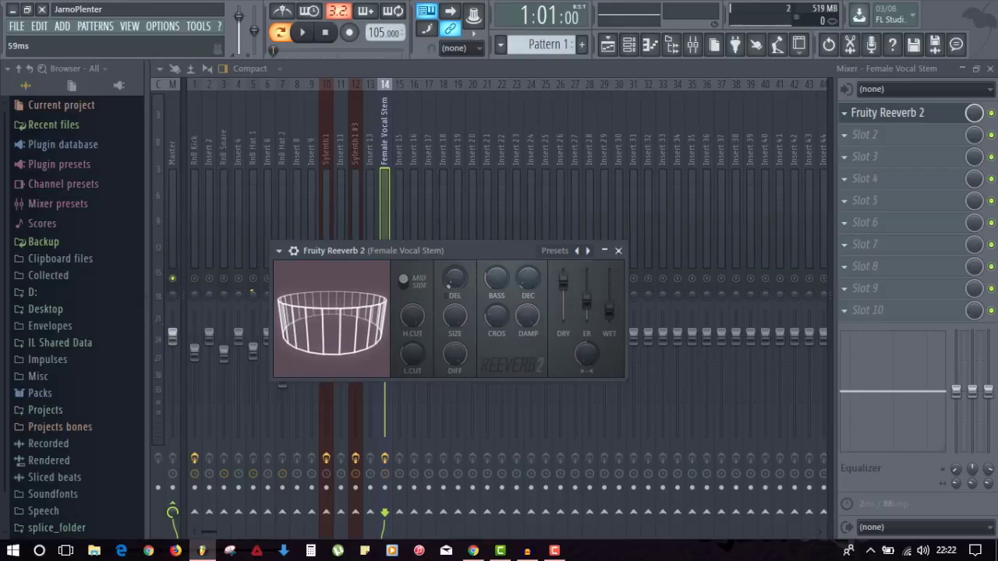
key(space)
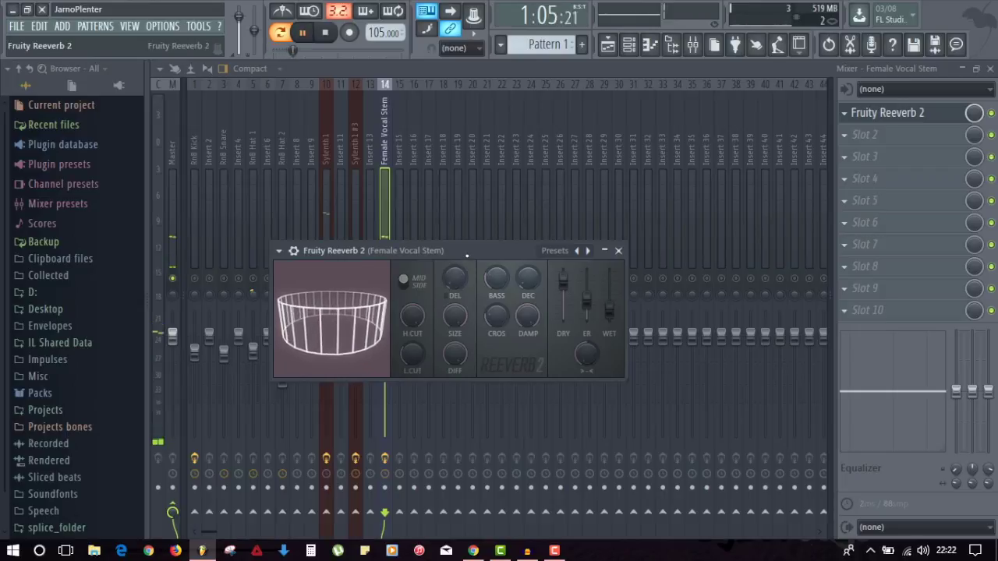
Close the reverb, stop playback and add Fruity Delay 2 to slot 2 of the vocal track.
click(618, 250)
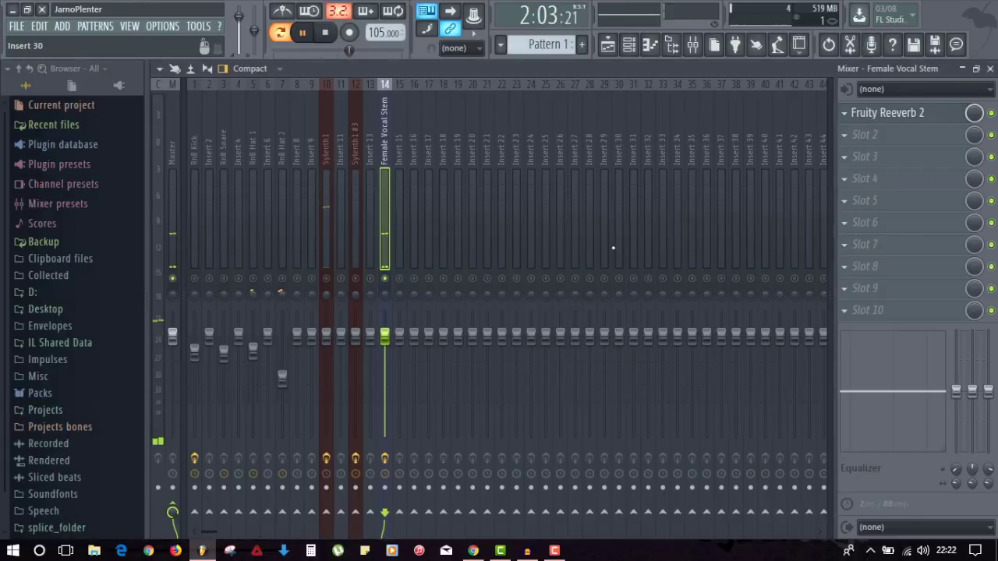
key(space)
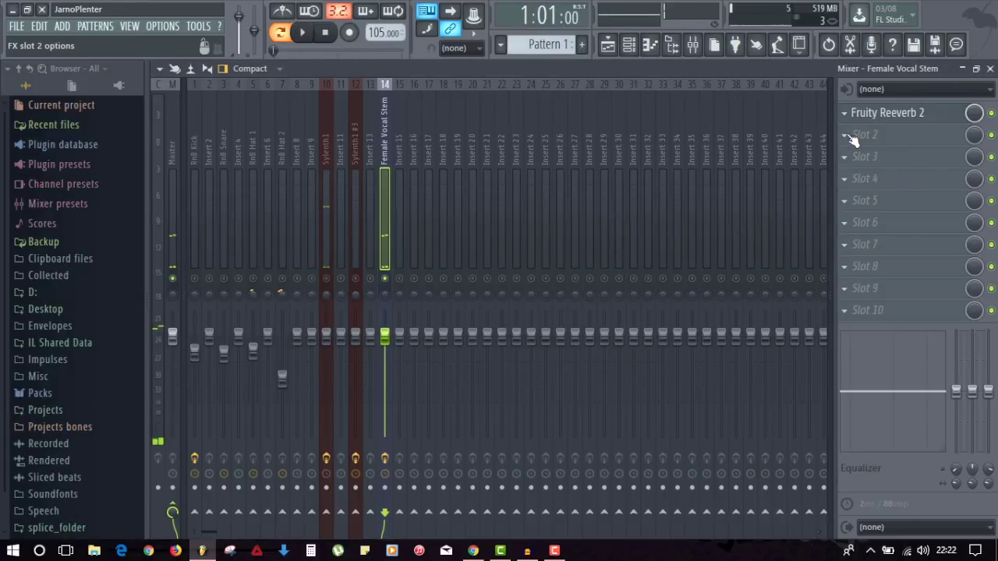
click(848, 136)
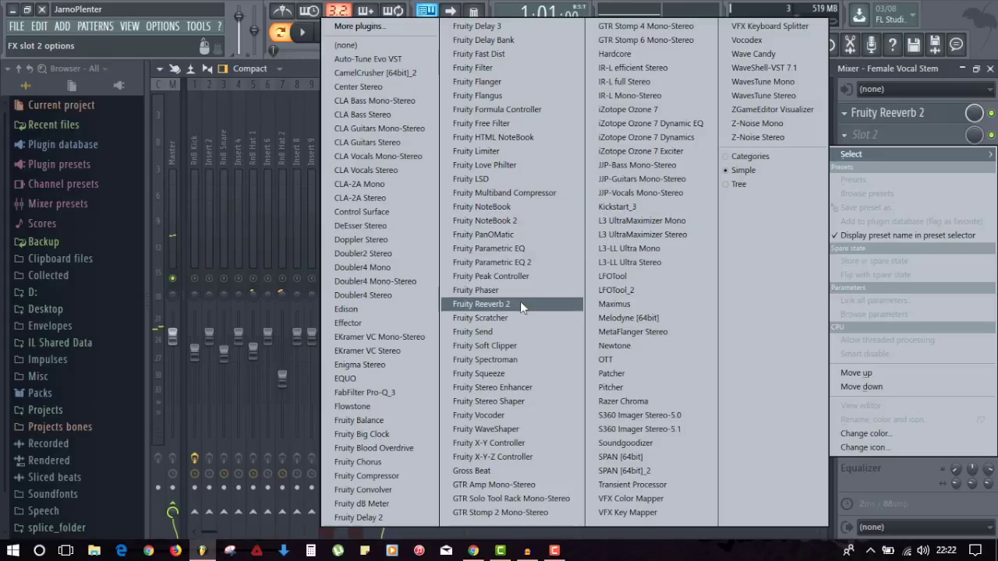
click(371, 522)
drag(433, 271, 444, 160)
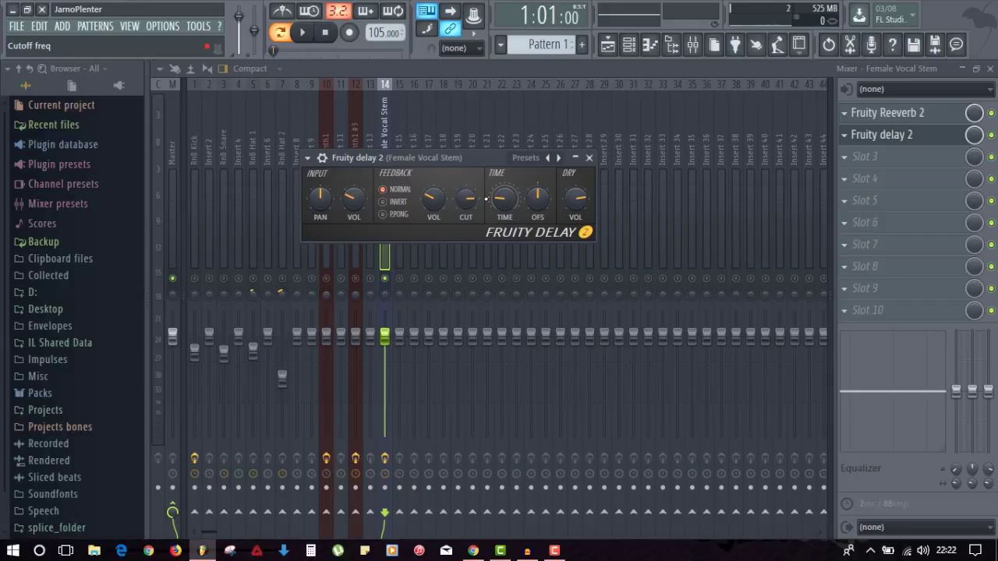
Adjust the delay's time offset, replay the soloed chops, and close the delay.
drag(537, 196, 537, 187)
drag(537, 187, 537, 193)
key(space)
key(space)
key(space)
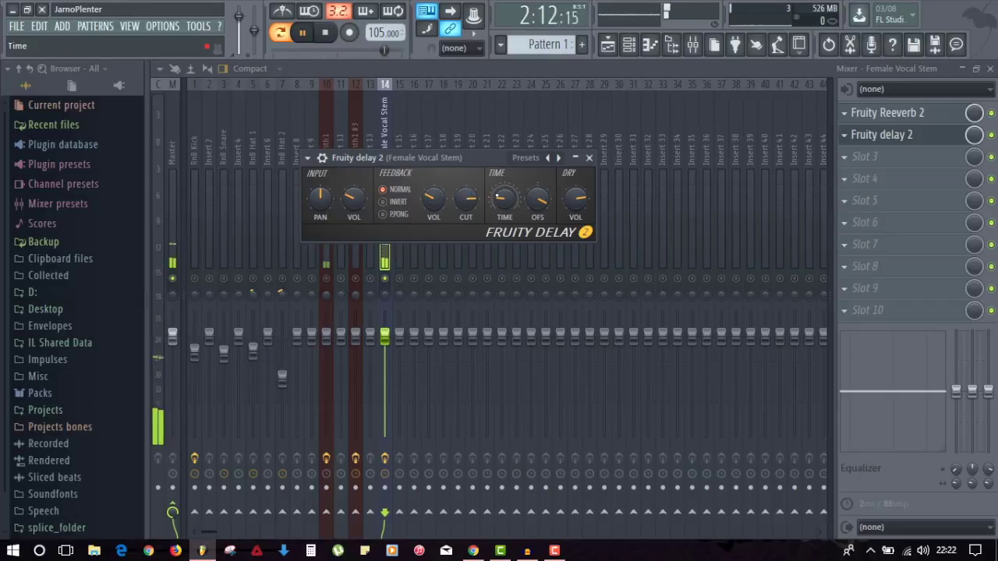
click(589, 158)
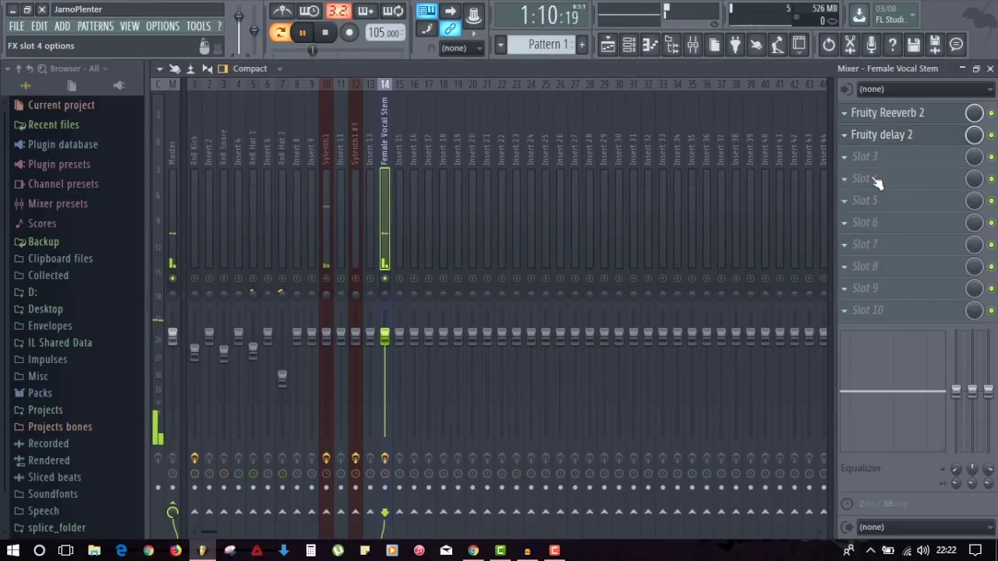
key(space)
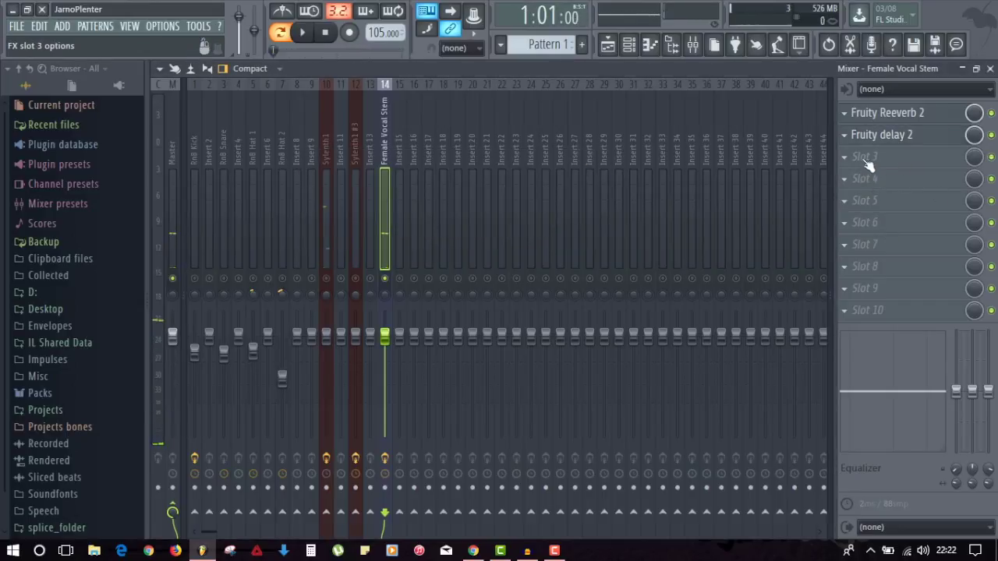
Add Fruity Parametric EQ 2 to slot 3 and shape band 1 into a steep low cut at 20 Hz.
click(845, 157)
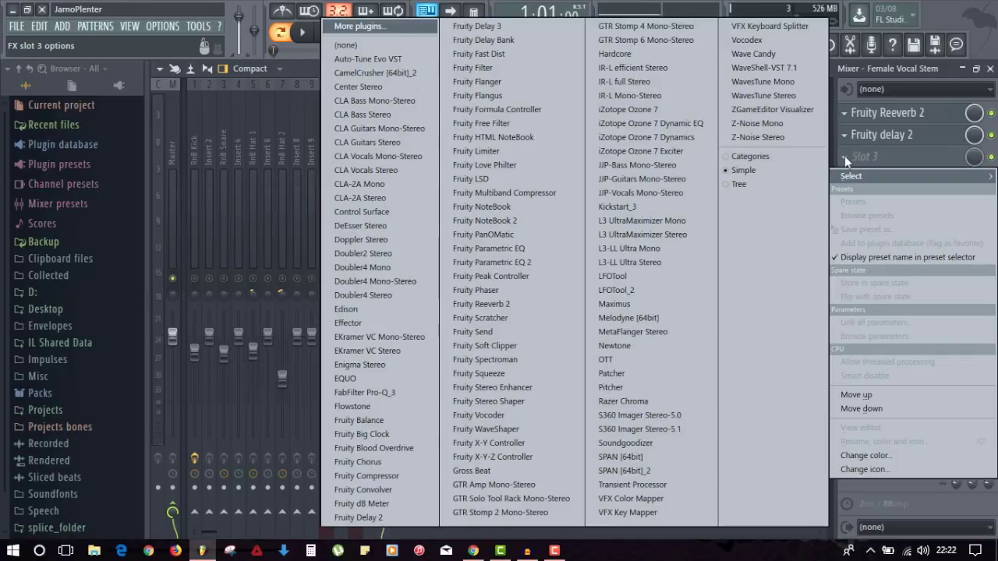
click(520, 262)
right_click(234, 253)
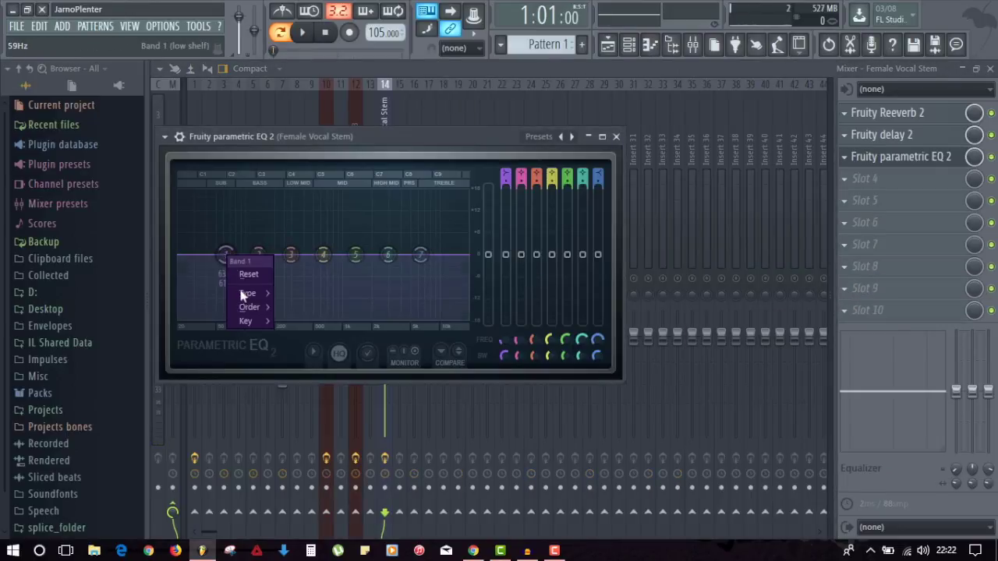
click(252, 307)
drag(222, 255, 180, 315)
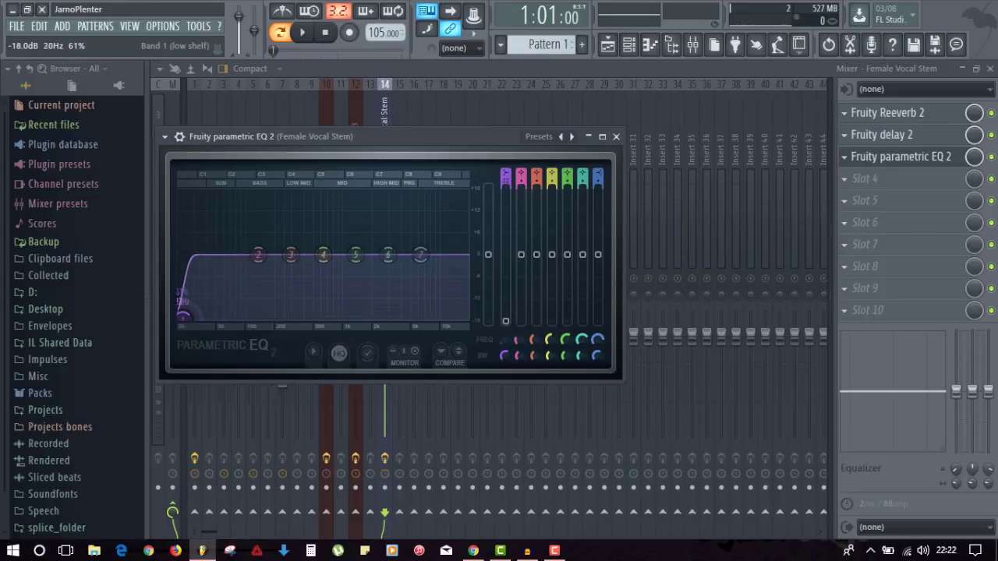
Set EQ band 7 to Steep 8 order and pull it down to the high end of the spectrum as a high cut.
right_click(420, 256)
mouse_move(442, 308)
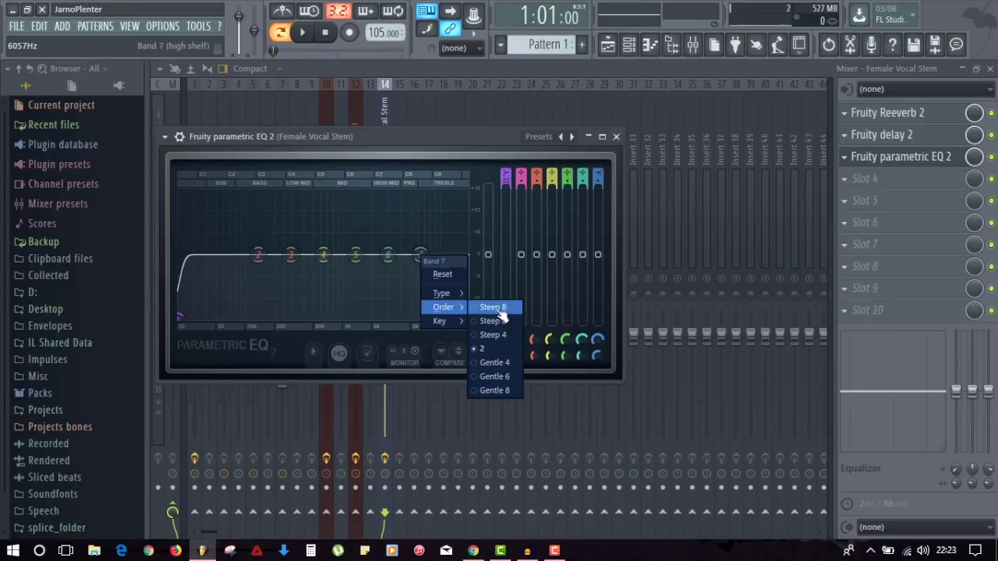
click(472, 310)
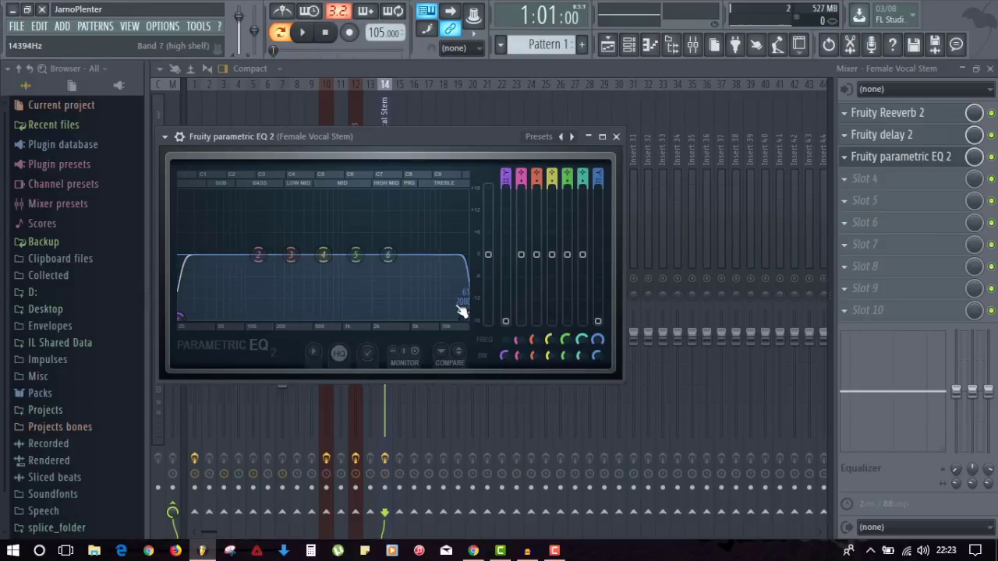
Raise the EQ's low-cut frequency, pull band 2 down and reposition bands 3, 4 and 6 while the soloed chops play.
key(space)
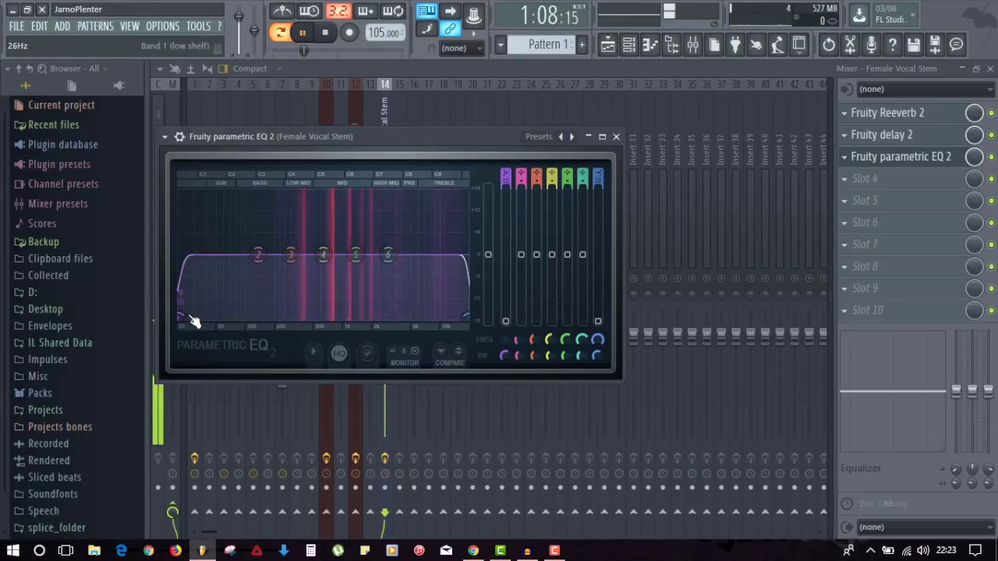
drag(180, 316, 247, 316)
drag(258, 255, 229, 316)
drag(290, 255, 239, 249)
drag(387, 255, 444, 247)
drag(323, 255, 365, 252)
Lower the EQ's overall level slightly, replay the chops and close the EQ.
key(space)
drag(488, 257, 488, 262)
key(space)
click(616, 136)
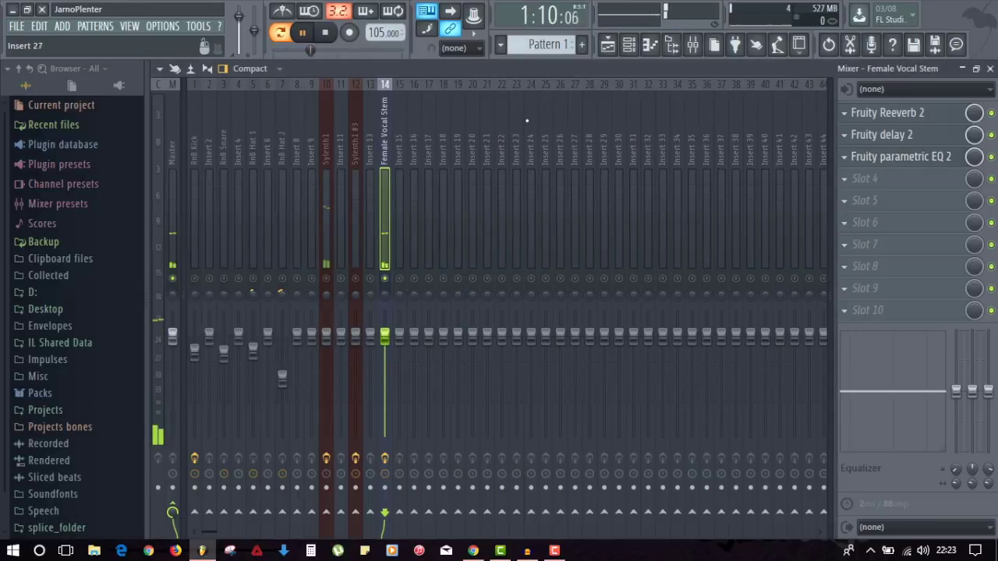
Stop playback and unsolo the Female Vocal Stem on its mixer track and in the channel rack.
key(space)
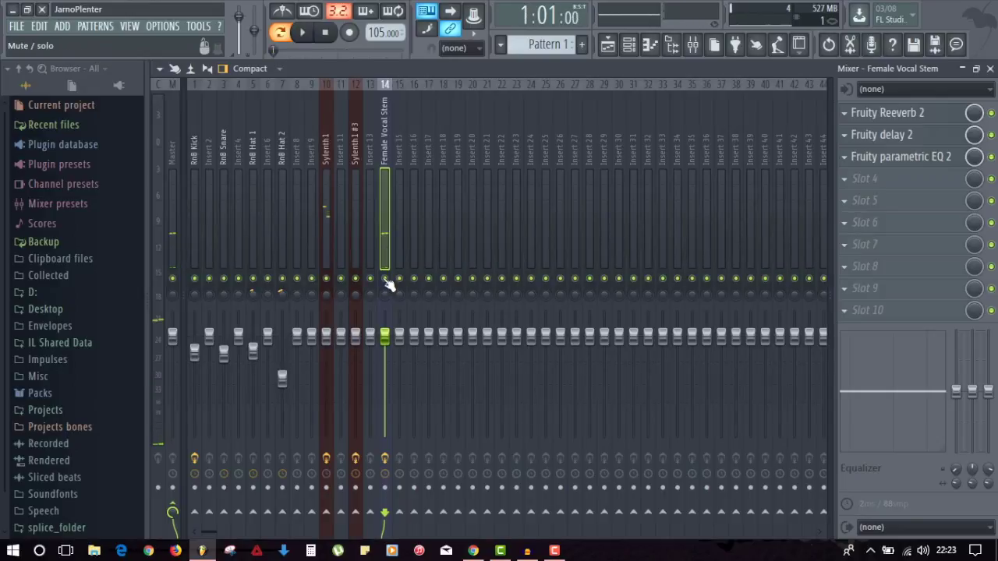
key(F9)
right_click(163, 106)
click(167, 114)
right_click(163, 107)
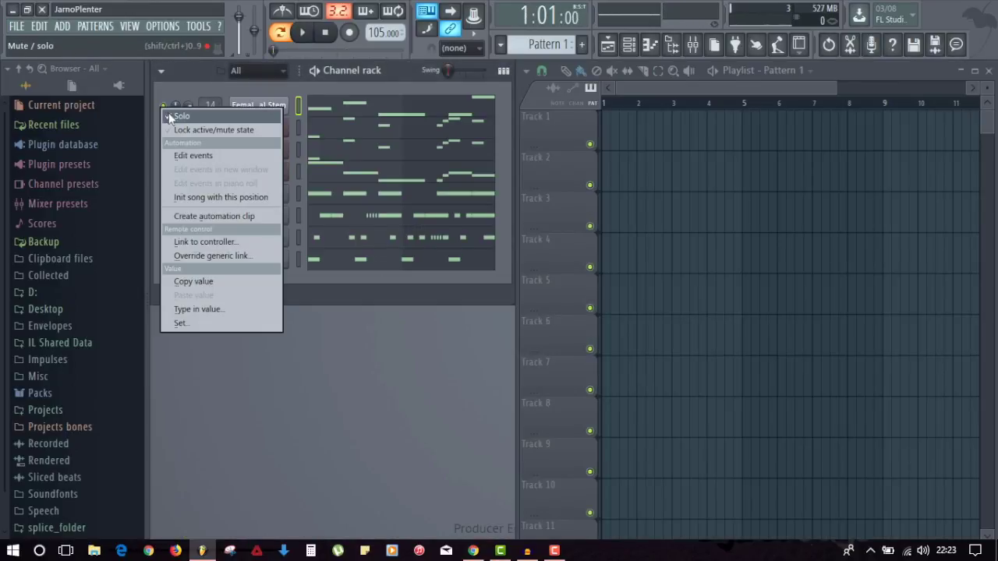
click(167, 115)
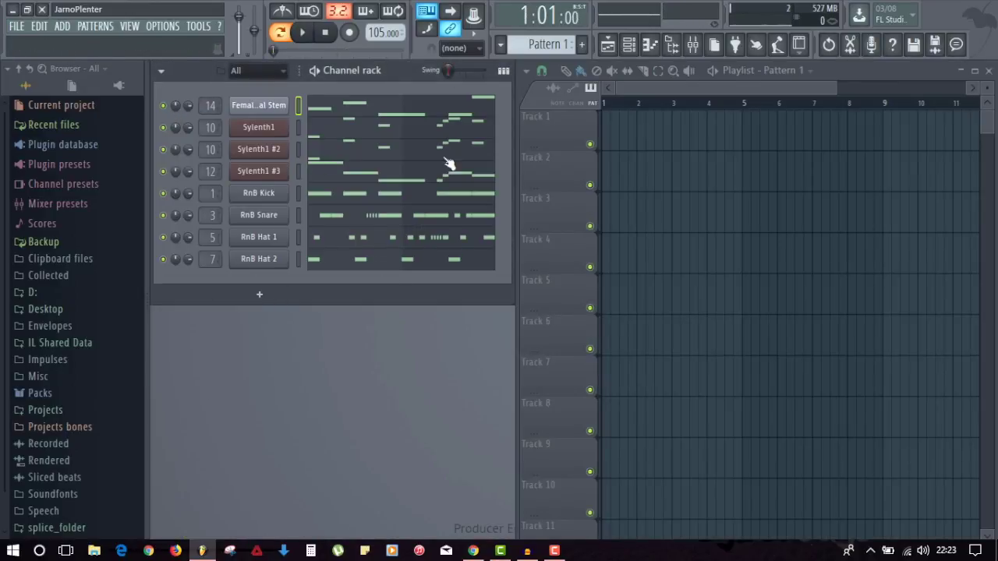
Raise the Female Vocal Stem mixer volume to about 2.1 dB while playing the full beat, and close the mixer.
key(F9)
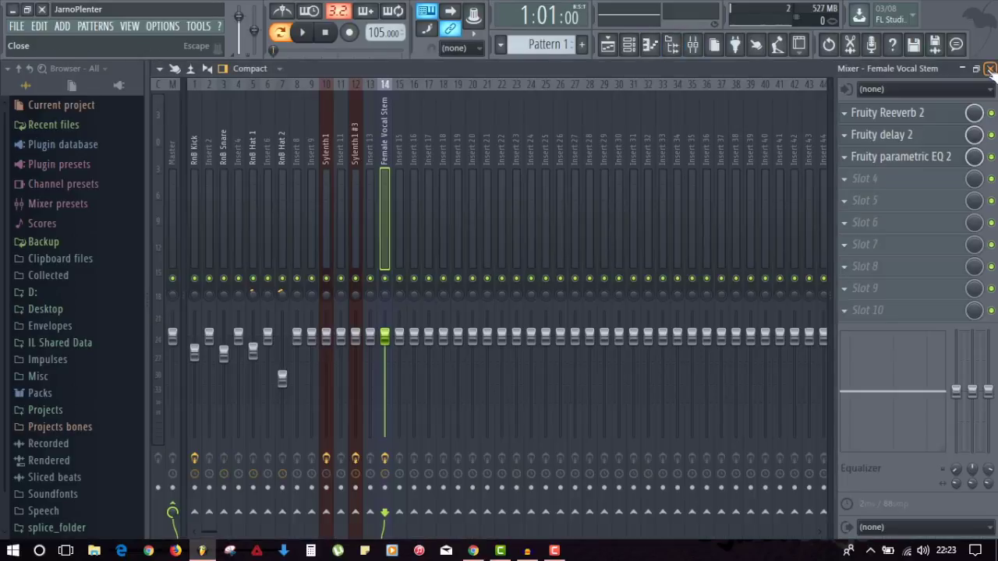
key(space)
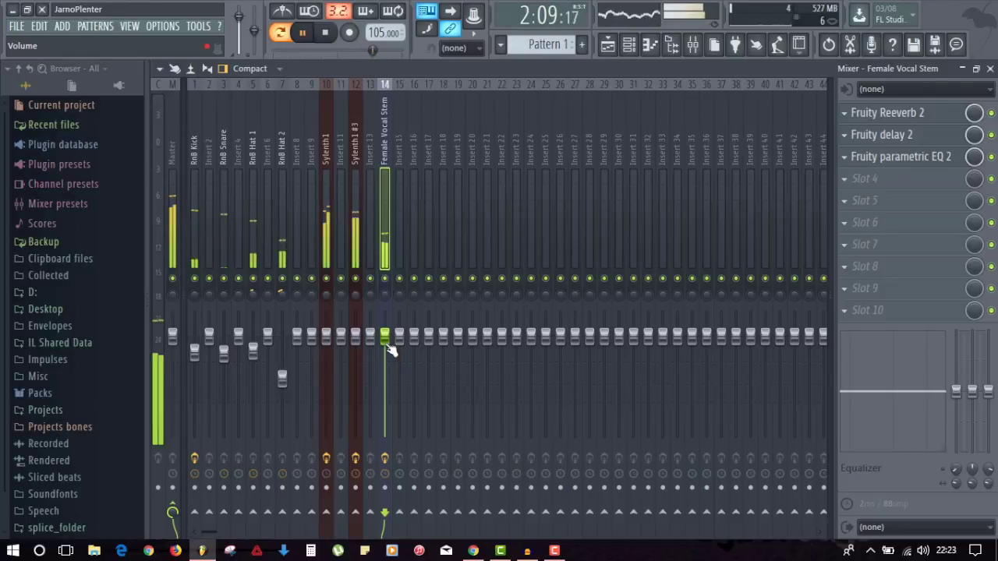
key(space)
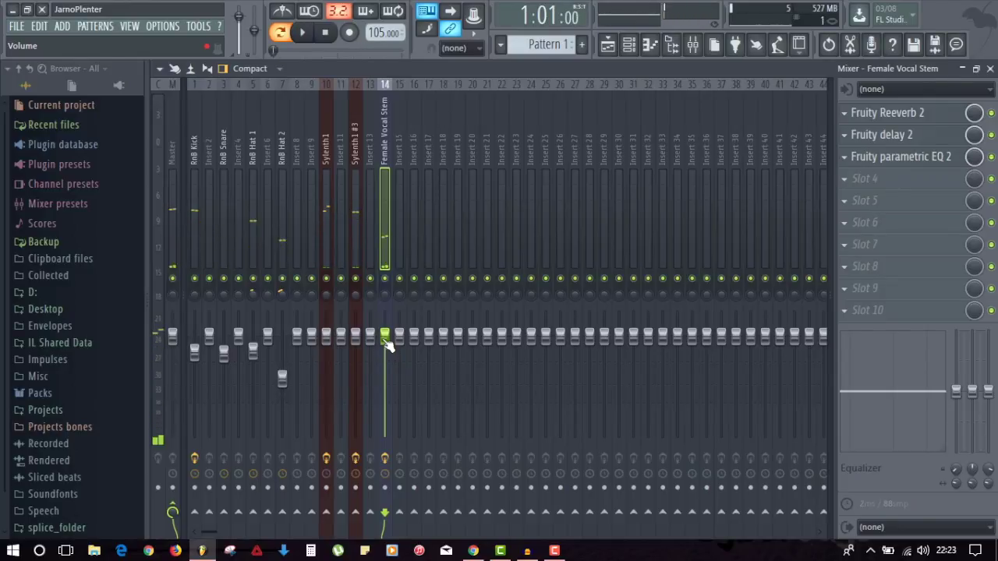
drag(384, 337, 384, 323)
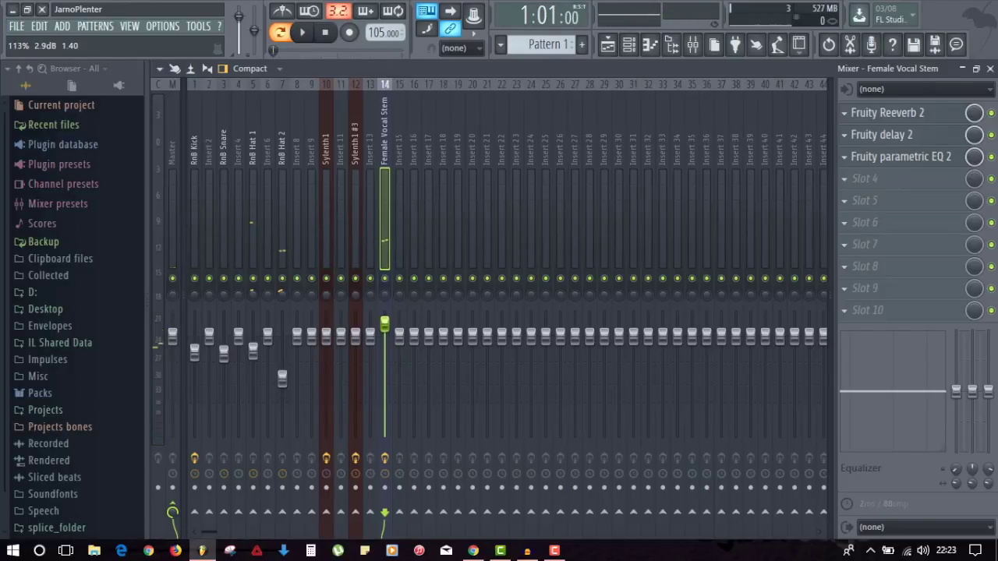
key(space)
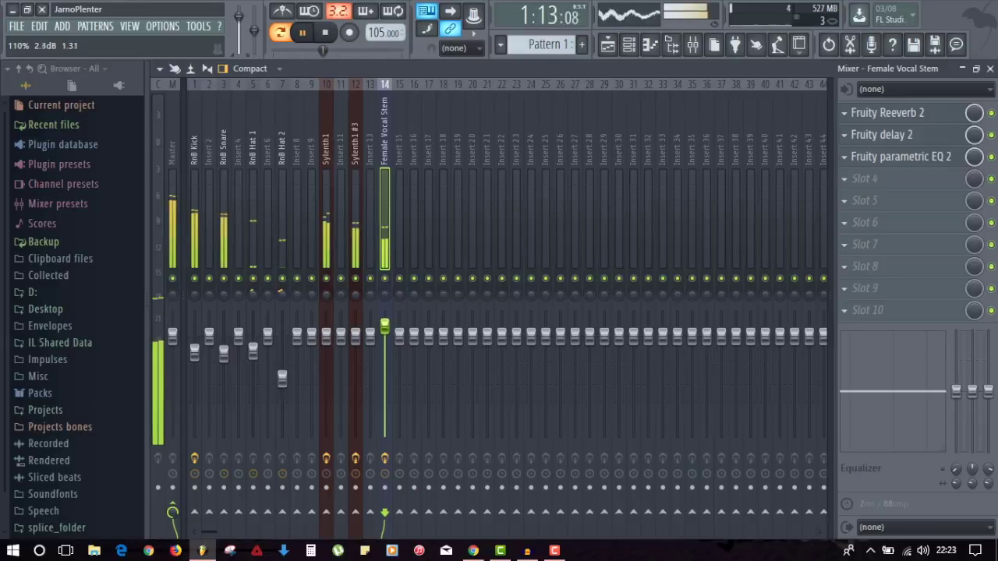
drag(384, 326, 385, 328)
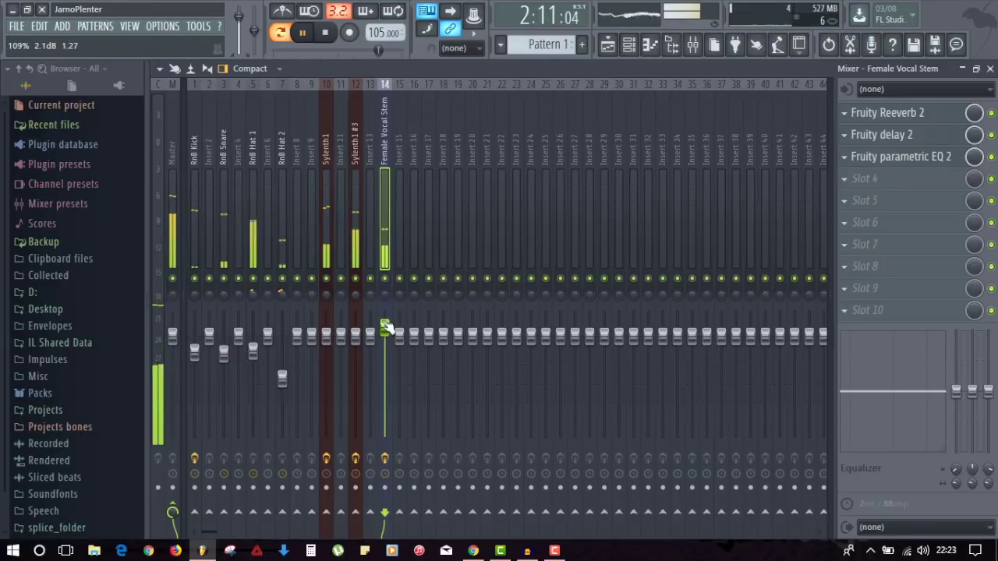
click(990, 70)
key(space)
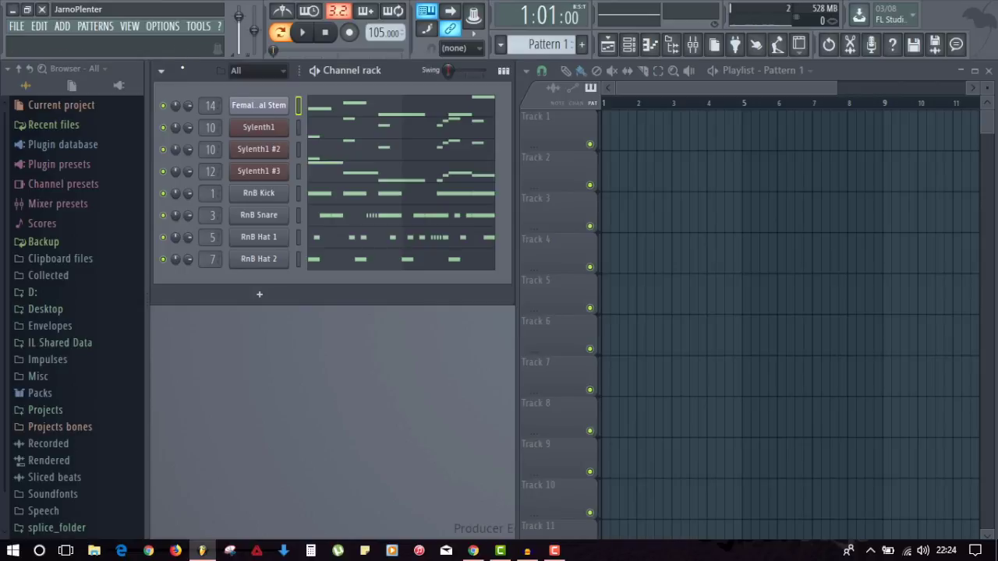
Clone the Female Vocal Stem channel and open the clone's piano roll.
right_click(257, 109)
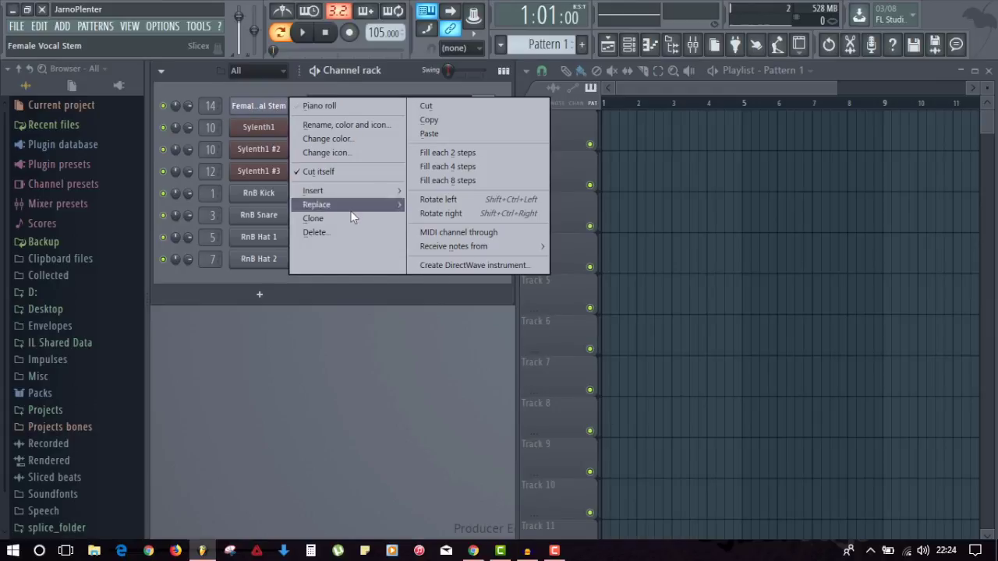
click(312, 219)
click(689, 88)
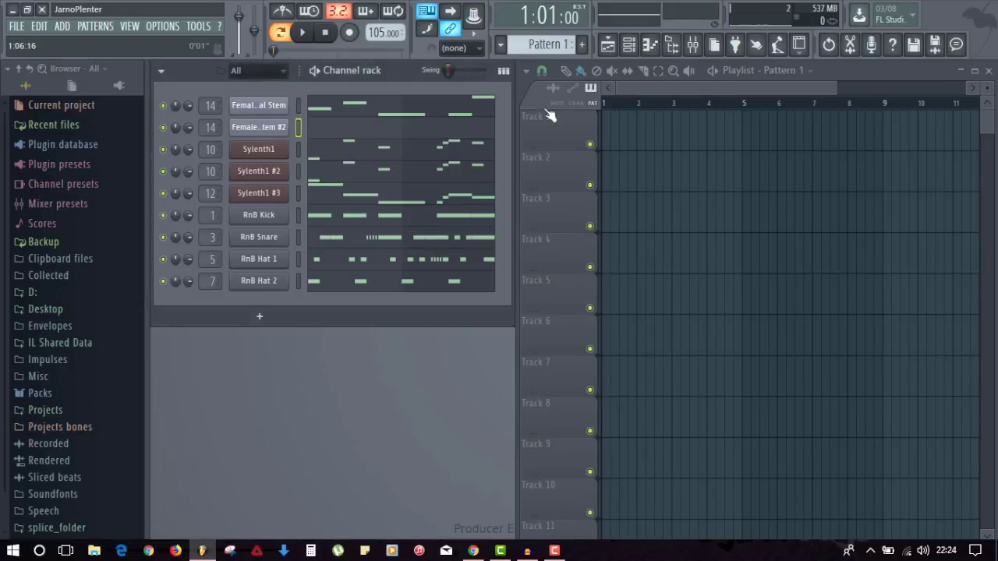
click(341, 131)
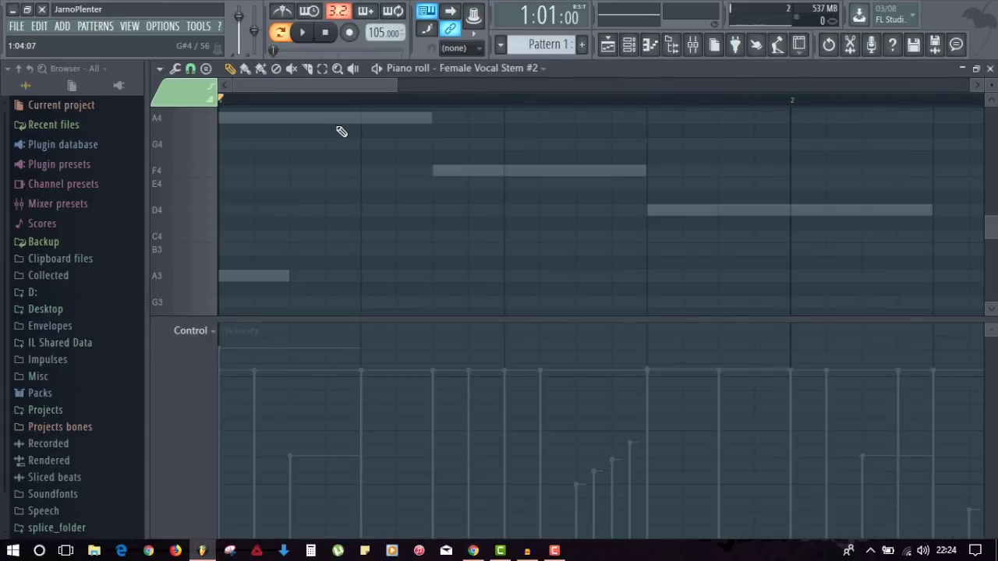
Try Marker #5 and Marker #1 chop notes in the clone's first bar while playing the beat.
scroll(349, 203, up, 5)
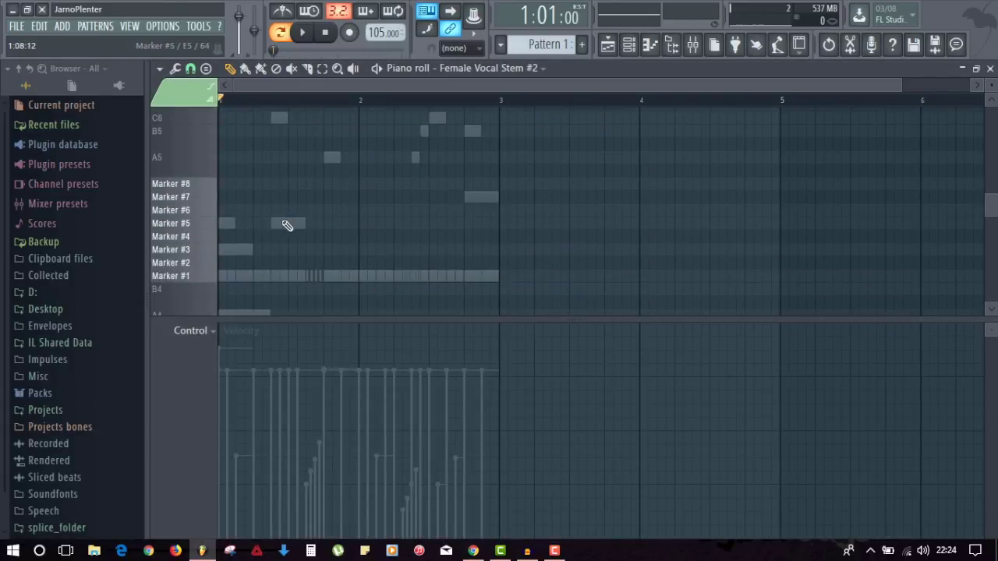
click(273, 225)
drag(283, 223, 228, 223)
key(space)
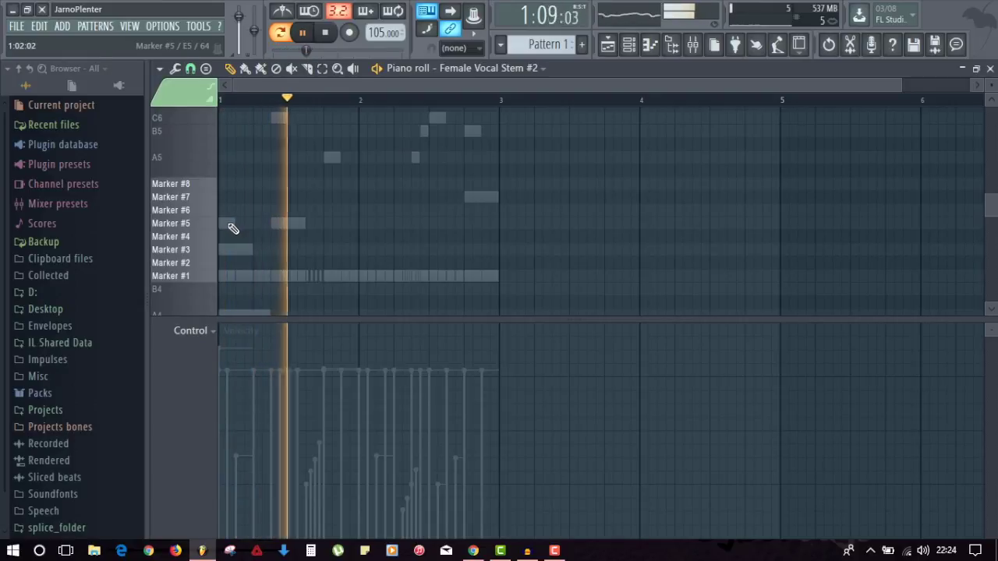
key(space)
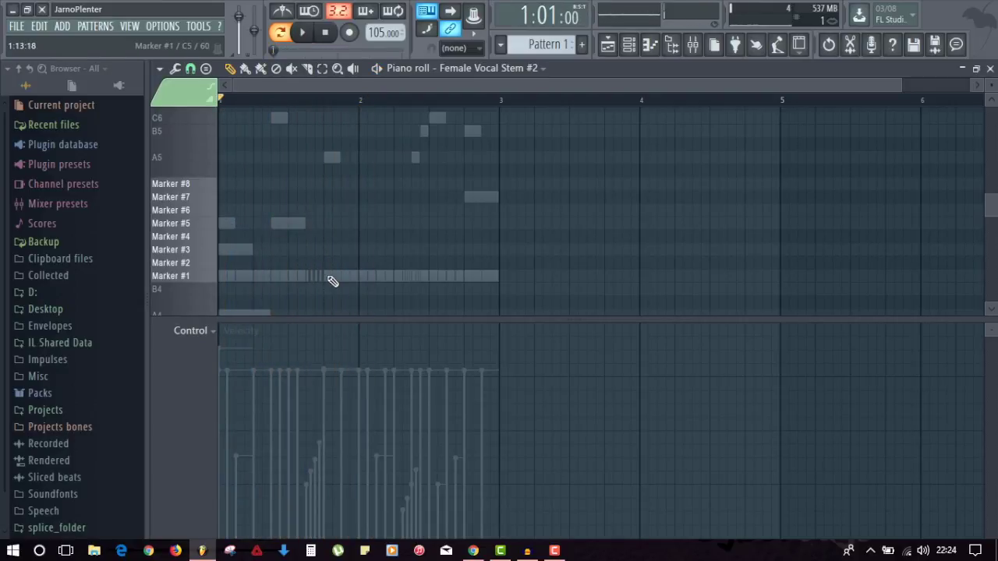
click(327, 277)
right_click(331, 279)
key(space)
click(222, 226)
key(space)
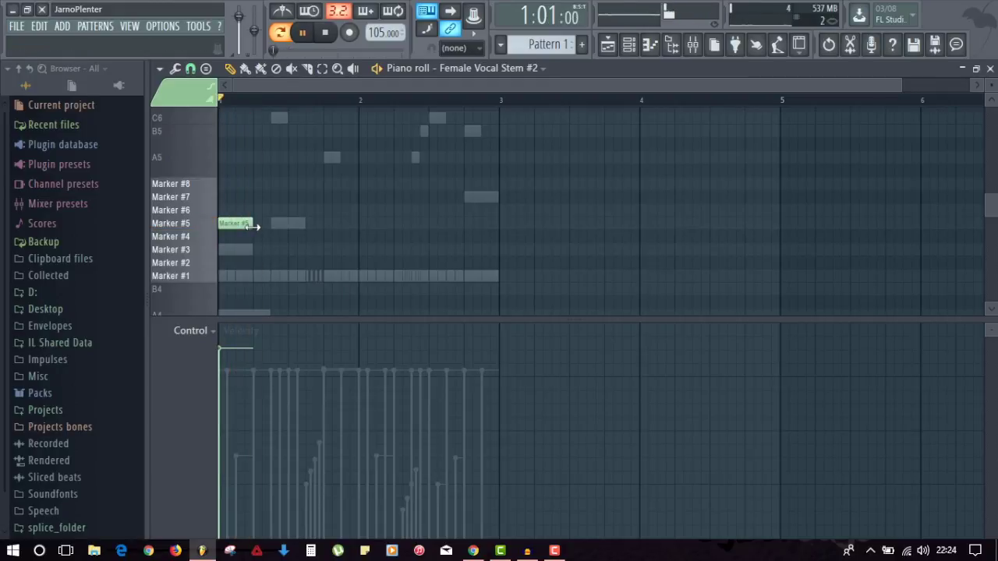
key(space)
drag(251, 223, 236, 225)
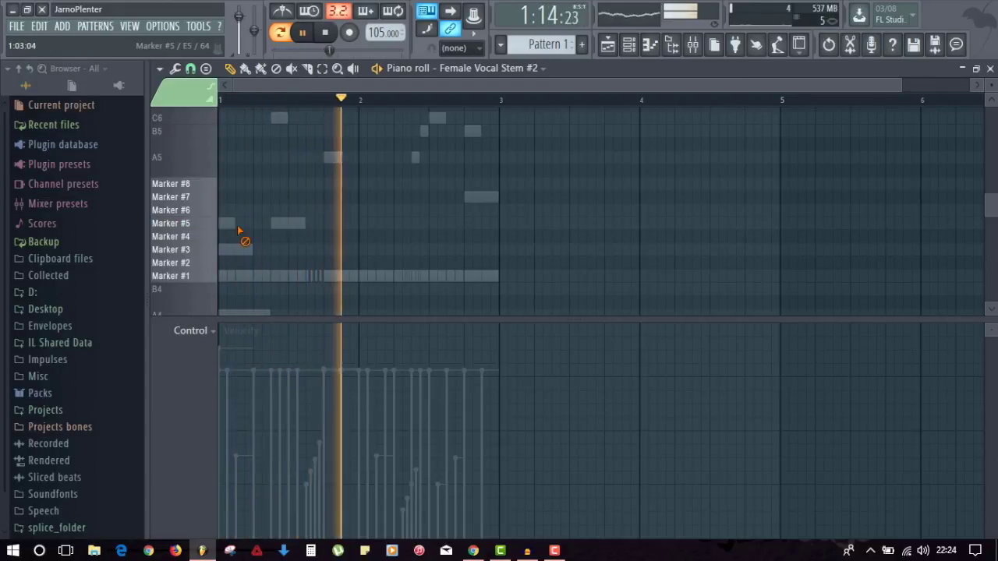
Place Marker #1 chop notes at the start and middle of bar 1 in the clone's piano roll and play the beat.
key(F7)
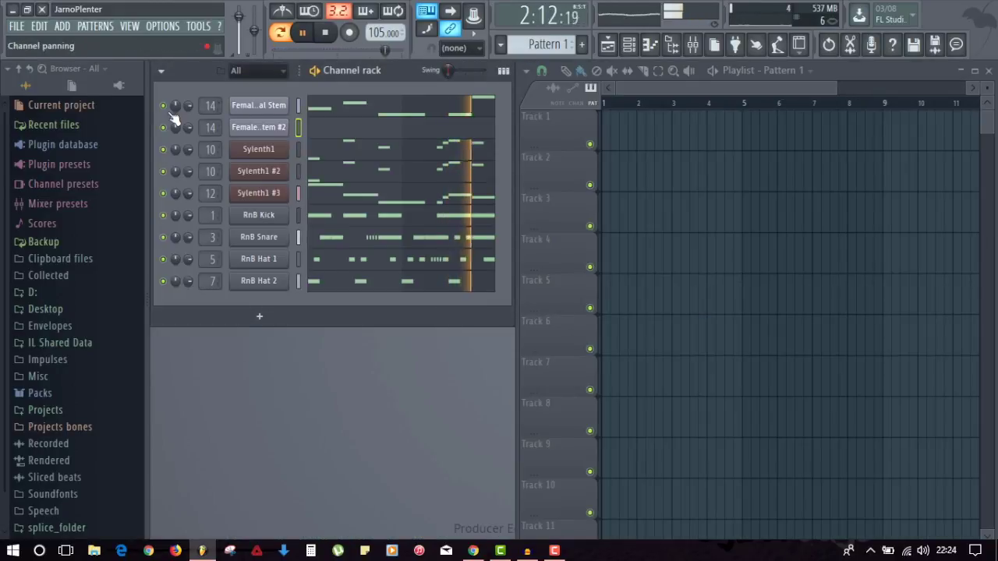
click(314, 132)
key(space)
click(325, 276)
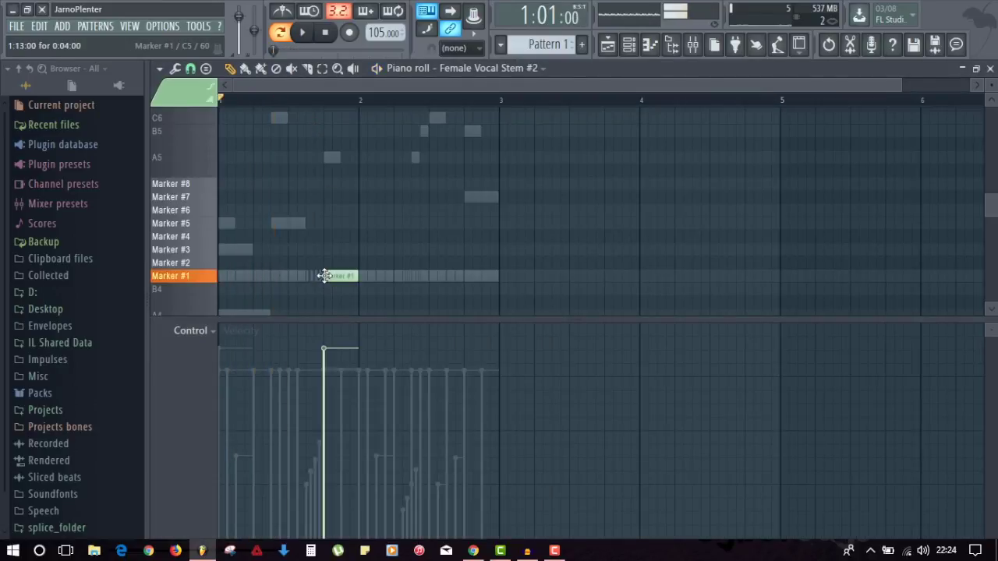
drag(317, 277, 221, 277)
key(space)
click(296, 277)
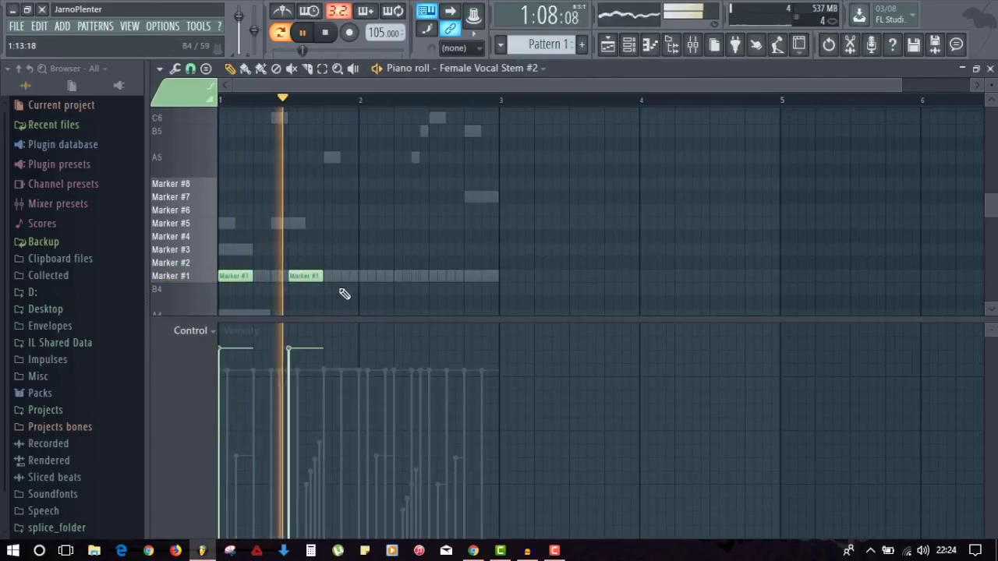
Add Marker #1 chops at the start and middle of bar 2, and shorten all four notes to two steps each.
click(361, 276)
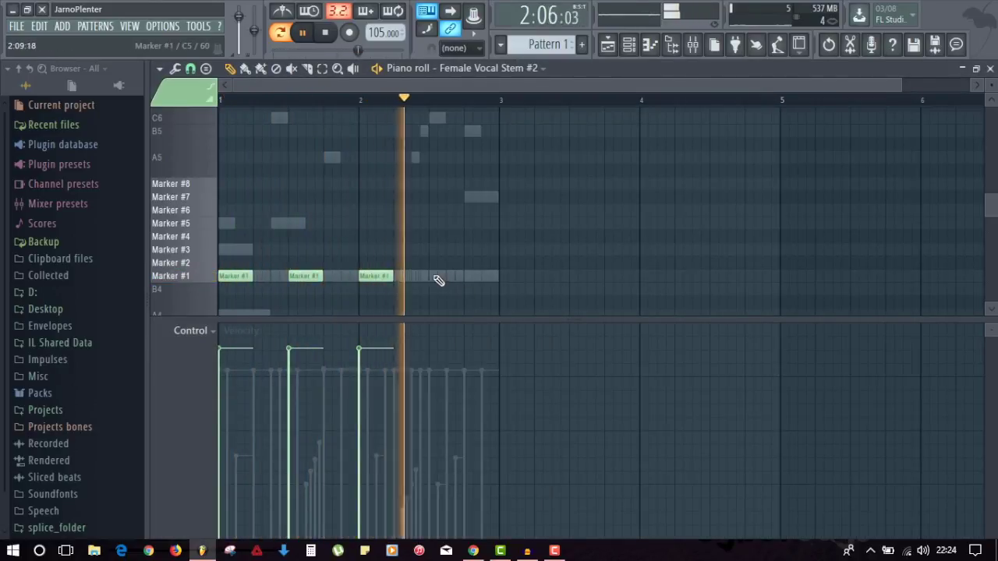
click(435, 277)
key(space)
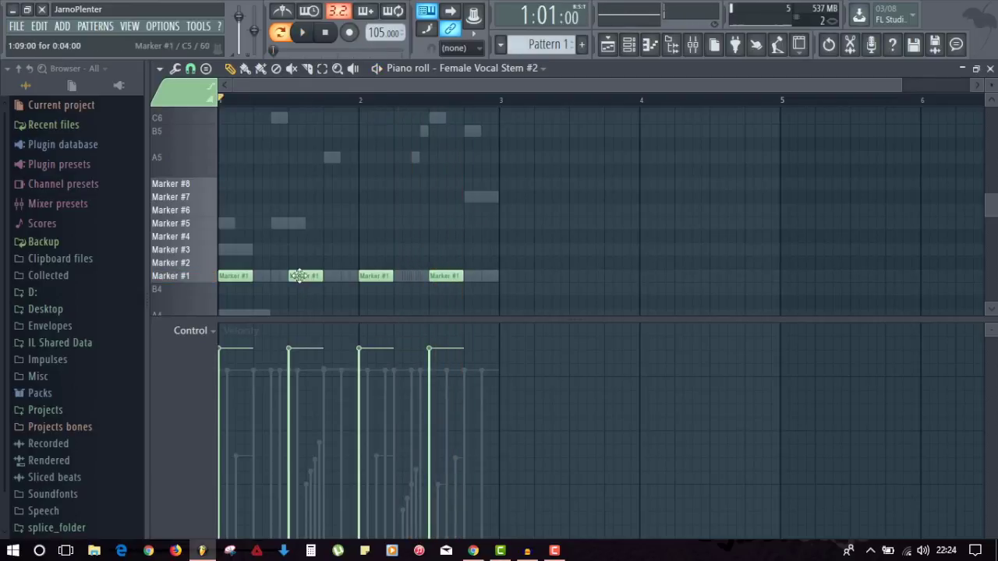
drag(235, 278, 555, 245)
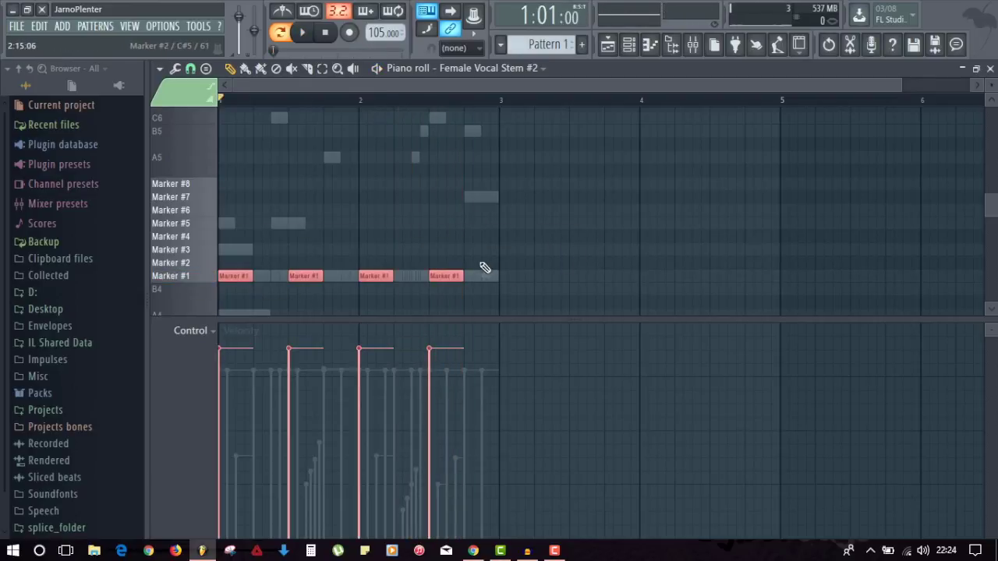
mouse_move(463, 280)
mouse_down()
mouse_move(499, 280)
mouse_move(442, 279)
mouse_up()
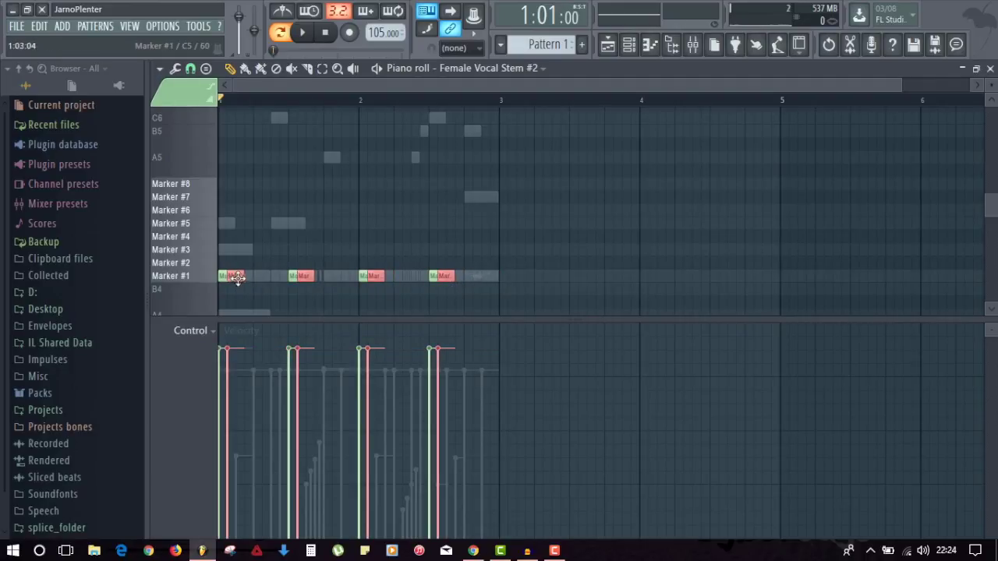
Try filling both bars with back-to-back two-step copies of the Marker #1 chops and play the beat.
key(ctrl+a)
shift+drag(220, 279, 260, 276)
key(space)
key(ctrl+d)
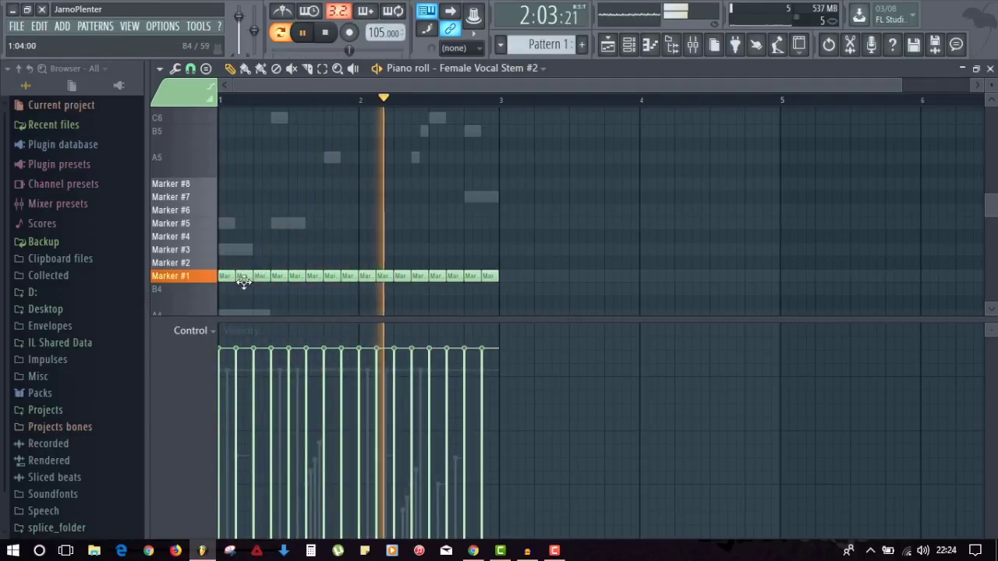
key(space)
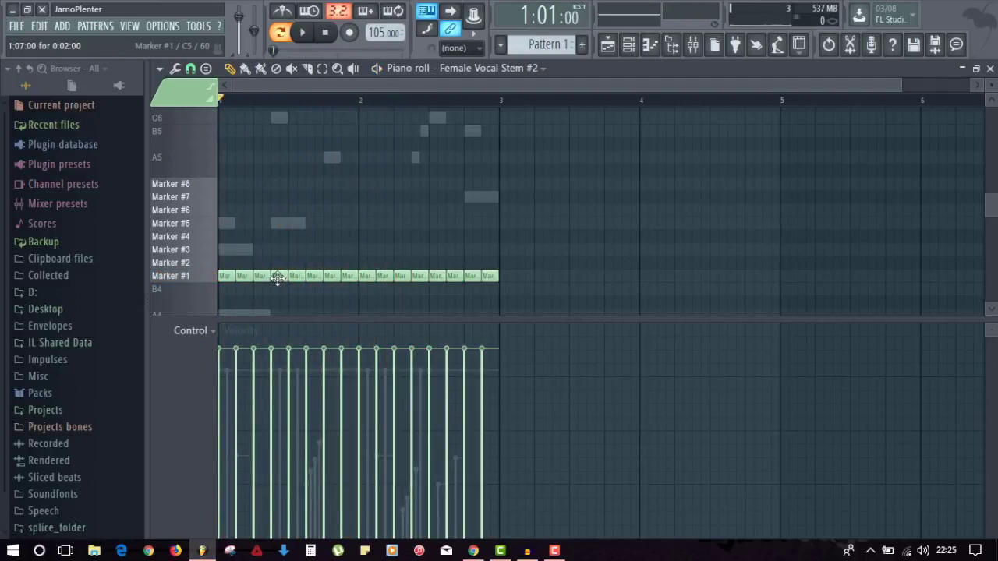
Undo the duplications back to the four shortened Marker #1 chops.
key(ctrl+alt+z)
key(ctrl+alt+z)
key(ctrl+alt+z)
key(ctrl+alt+z)
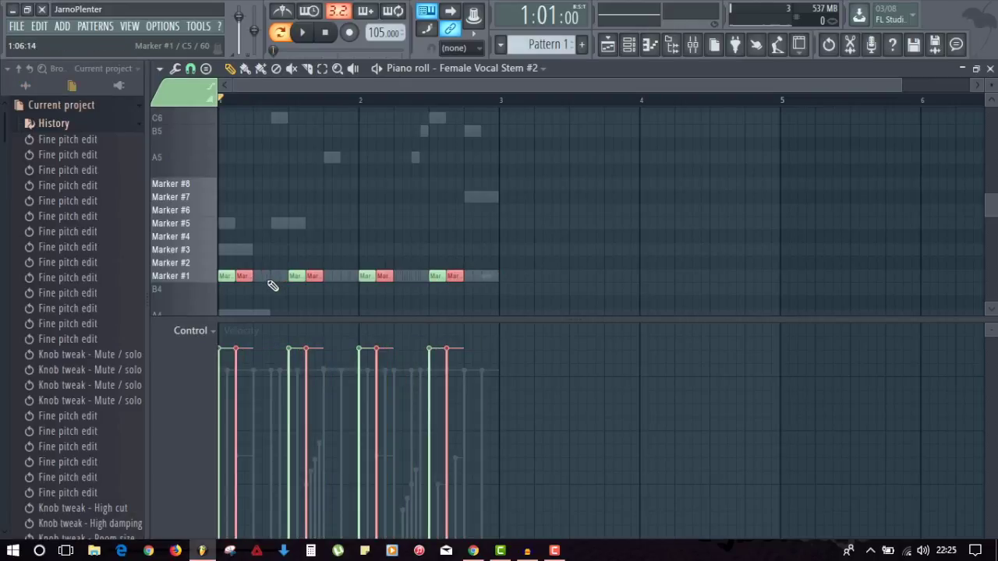
key(ctrl+alt+z)
key(ctrl+alt+z)
key(ctrl+alt+z)
key(ctrl+alt+z)
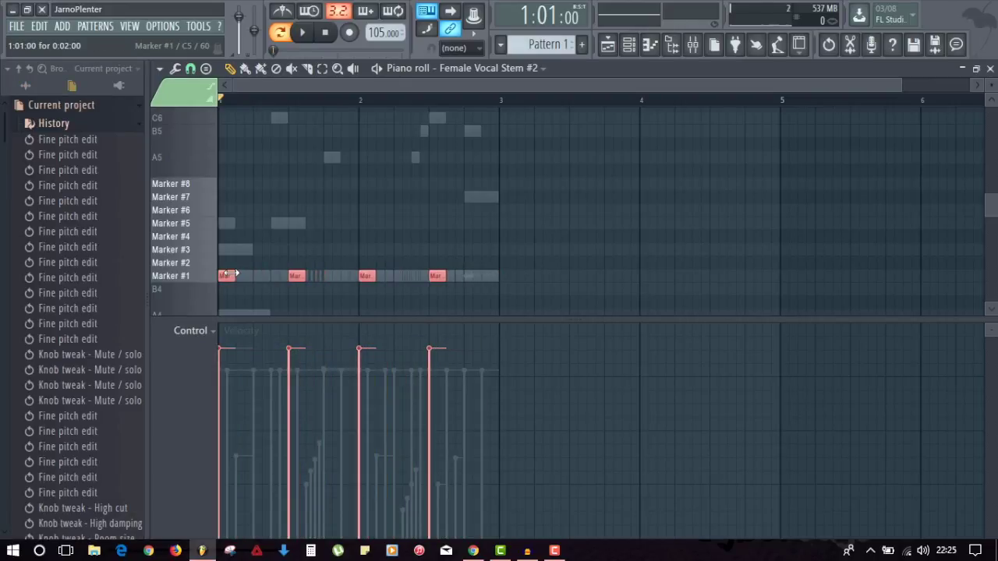
Duplicate the four Marker #1 chops one beat later so every beat of both bars has one, and play the beat.
drag(229, 275, 262, 278)
key(space)
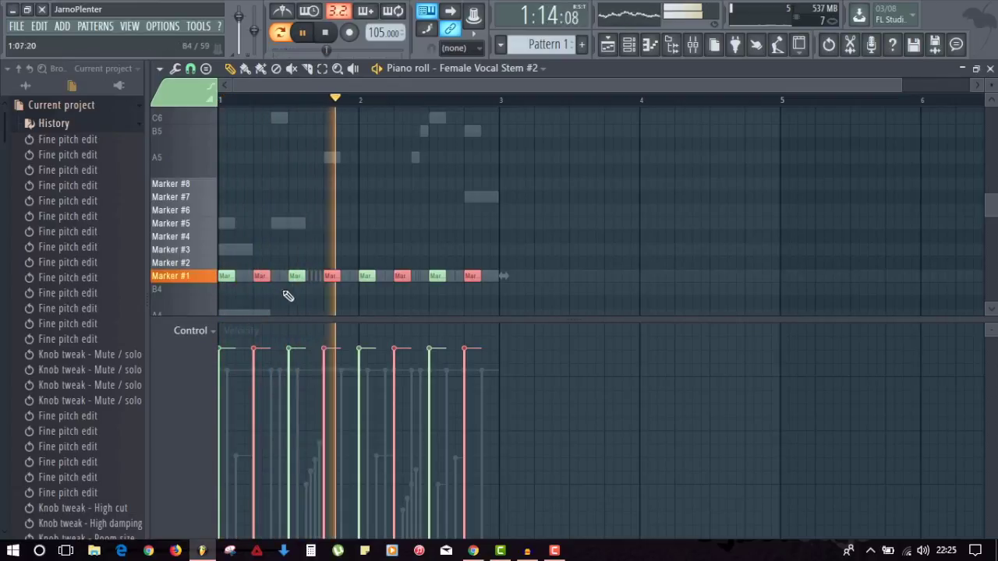
ctrl+click(362, 222)
key(space)
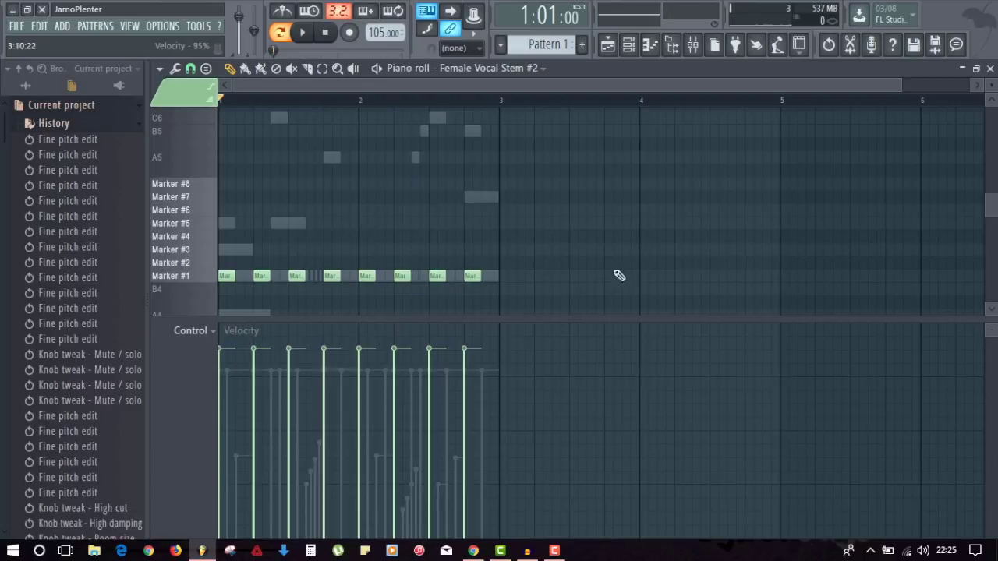
Solo the Female Vocal Stem #2 channel and route it to its own mixer track, insert 15.
key(Escape)
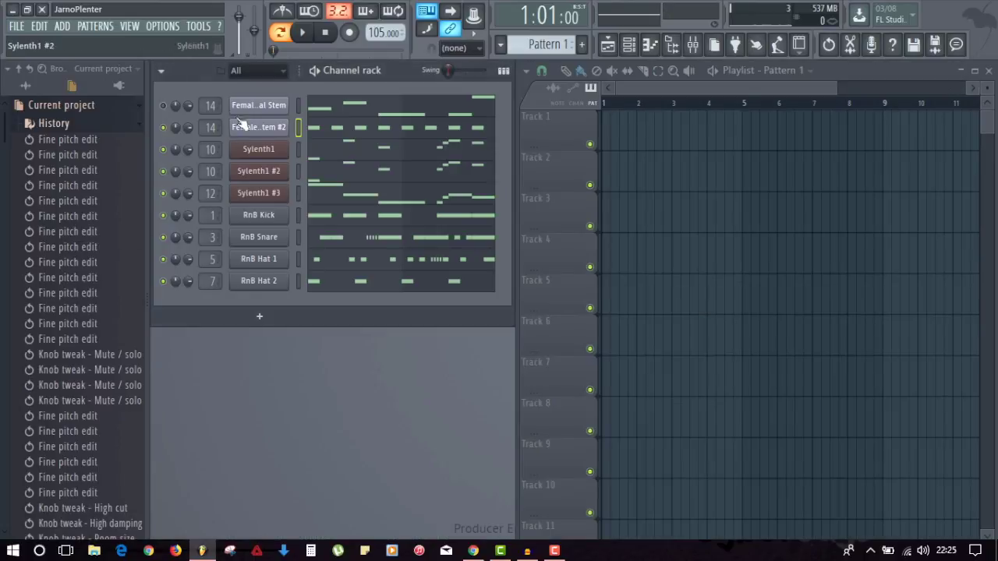
right_click(164, 129)
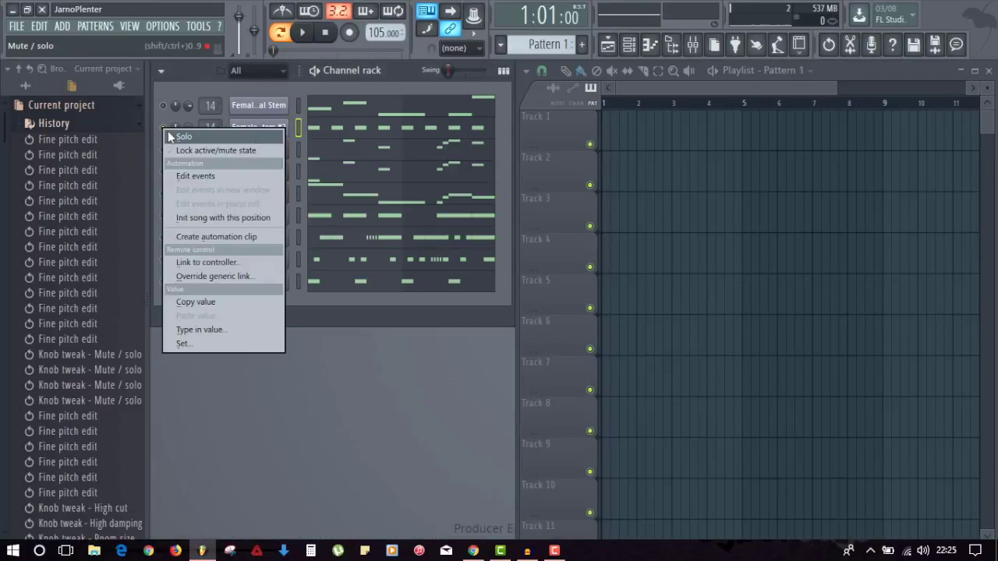
click(169, 136)
click(691, 48)
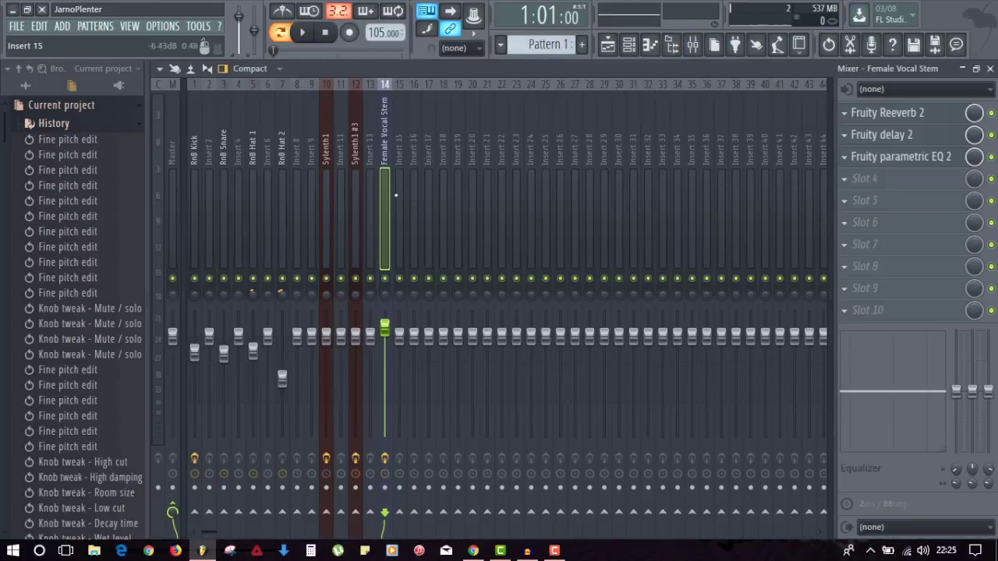
key(ctrl+l)
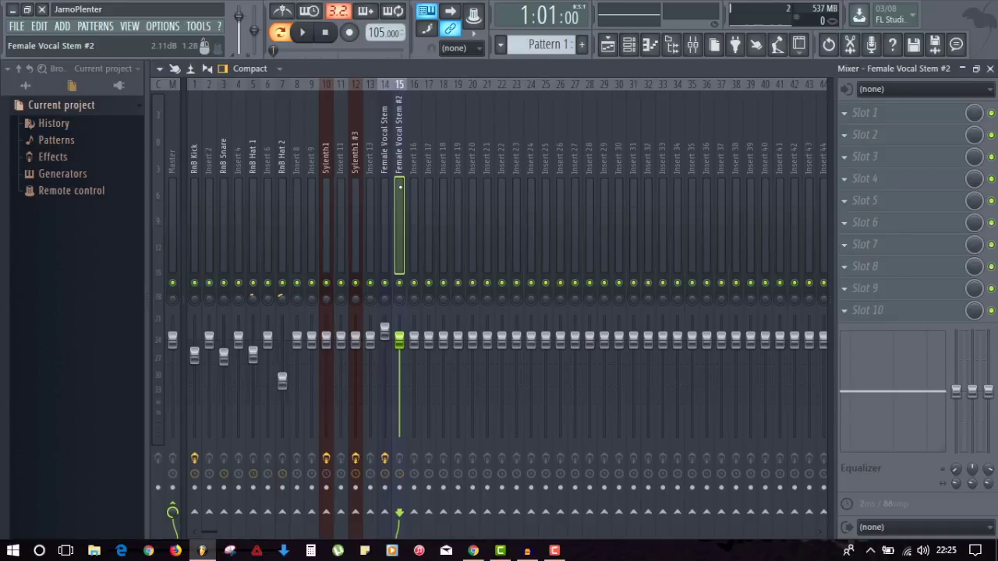
Compare the effect slots of the Female Vocal Stem and Female Vocal Stem #2 mixer tracks.
click(382, 190)
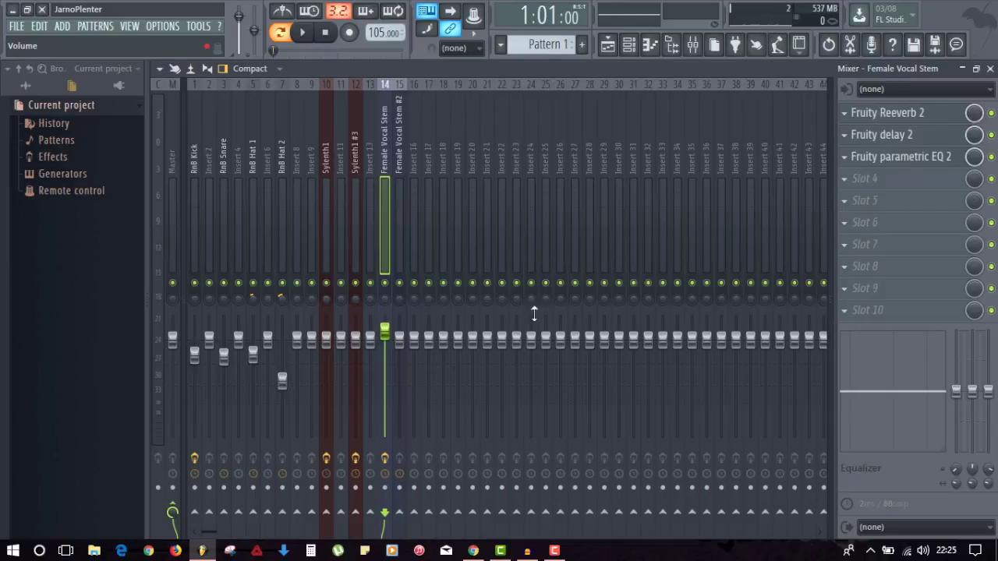
click(400, 188)
click(387, 187)
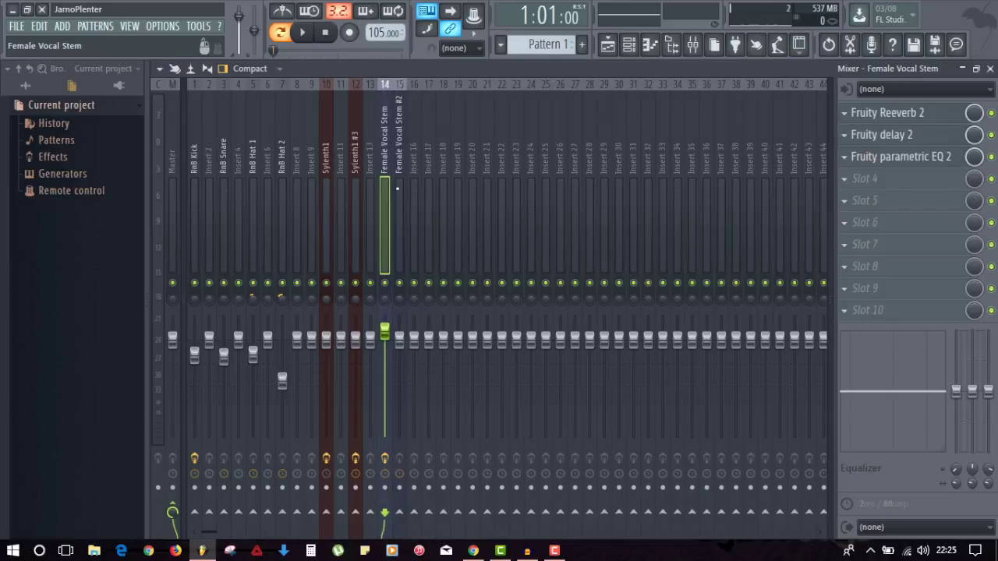
click(399, 188)
click(387, 187)
click(399, 187)
click(388, 186)
click(402, 181)
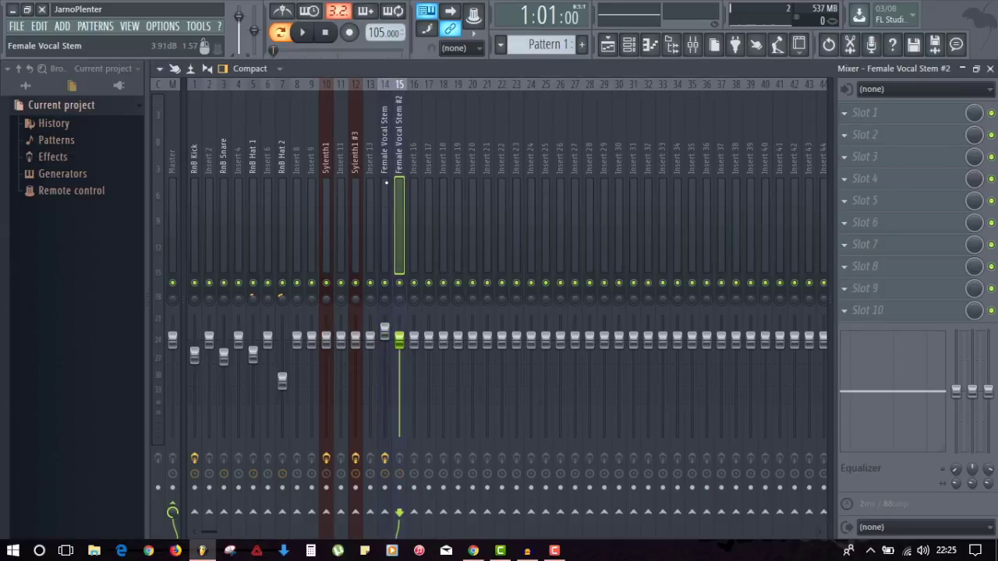
Save the Female Vocal Stem mixer track state as "RnB Tutorial Female Vocal".
click(382, 187)
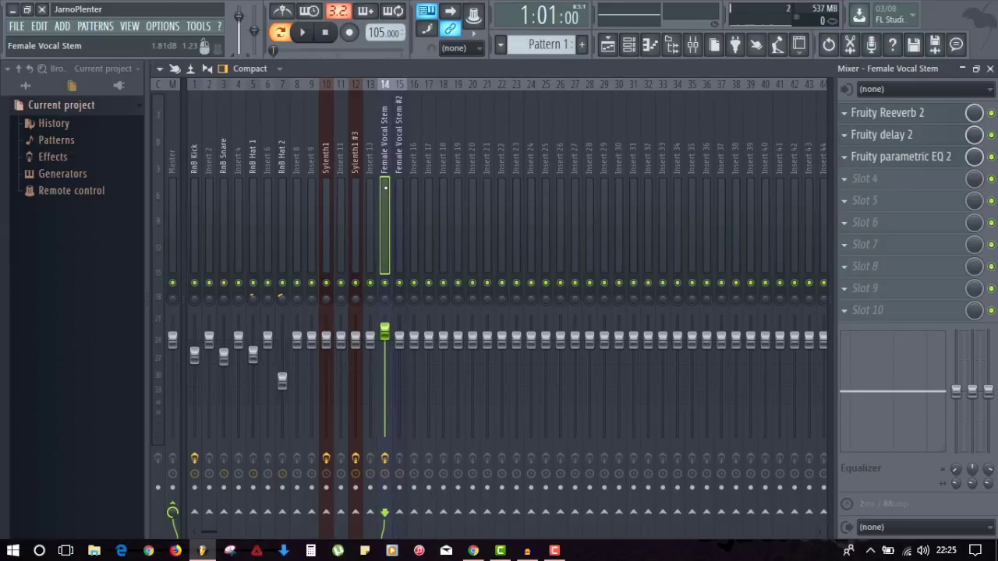
right_click(385, 199)
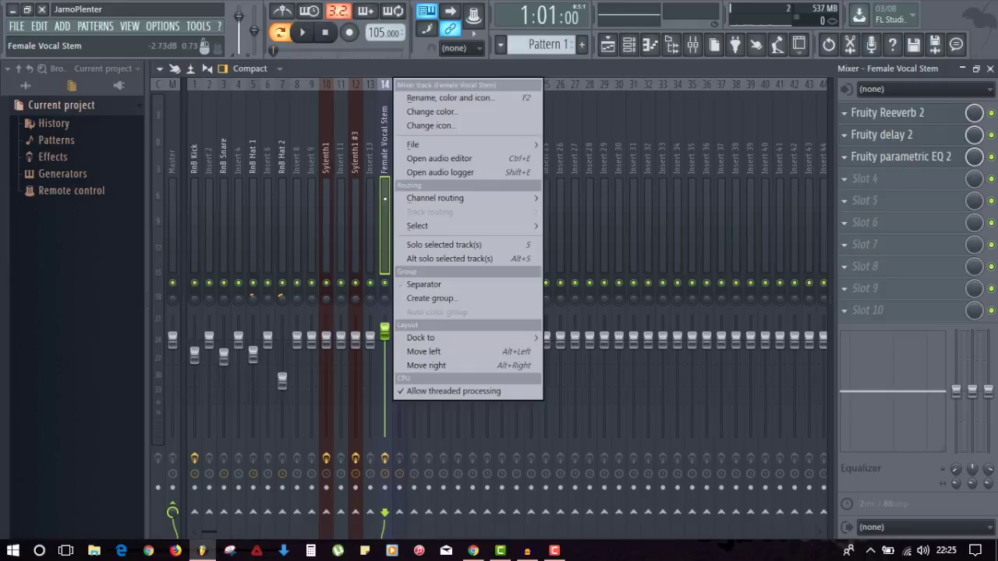
mouse_move(467, 144)
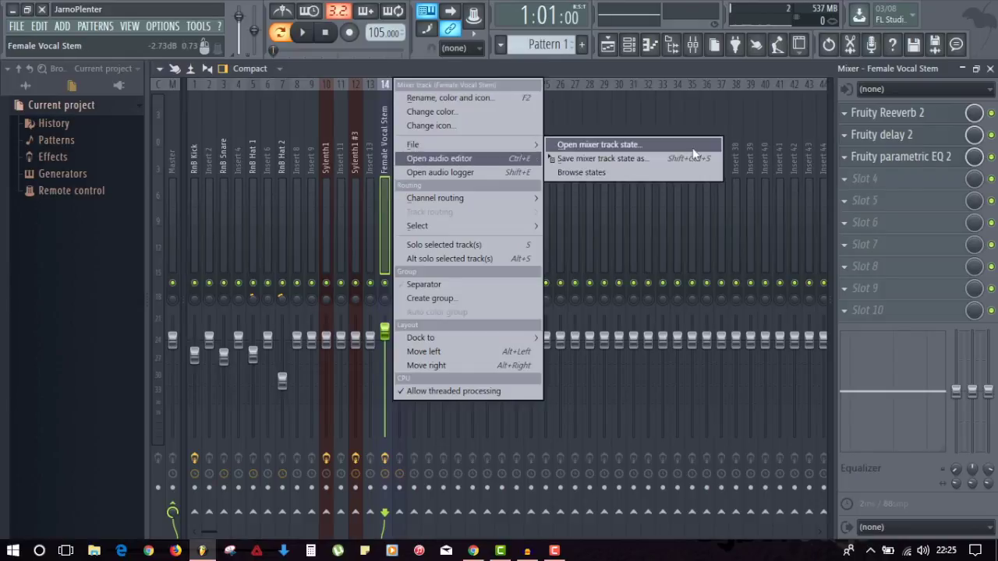
click(606, 158)
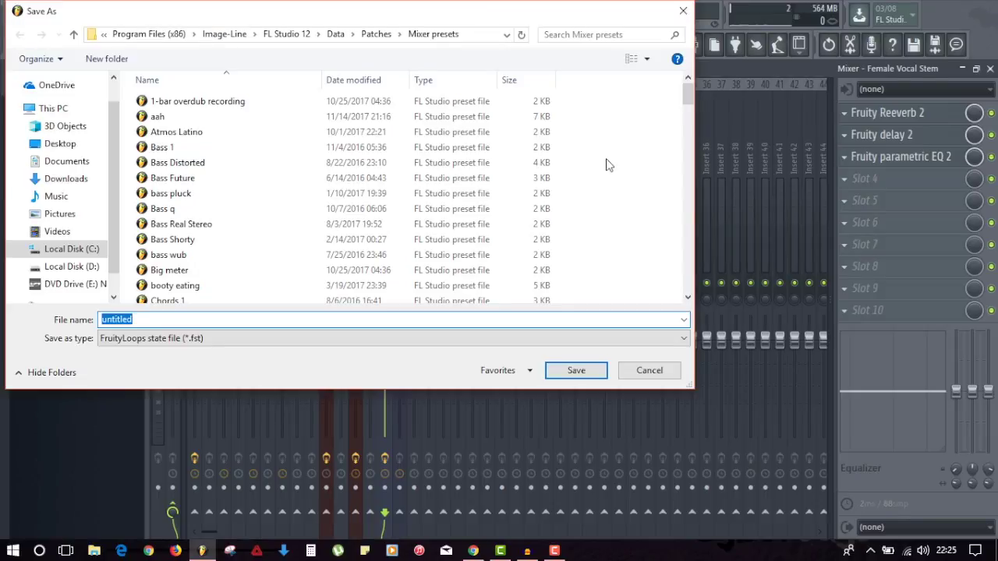
text(RnB Tutorial Female Vocal)
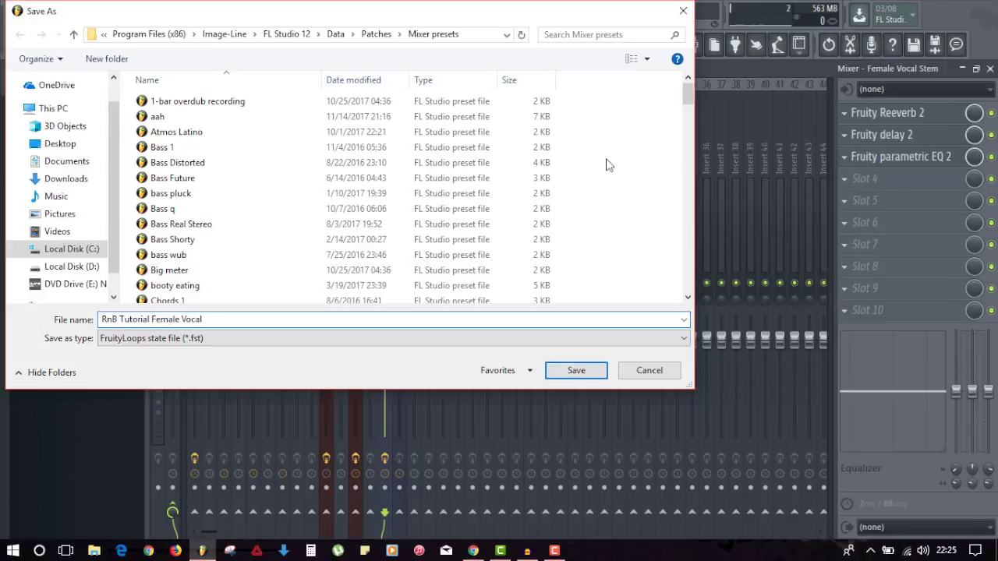
key(Return)
right_click(605, 158)
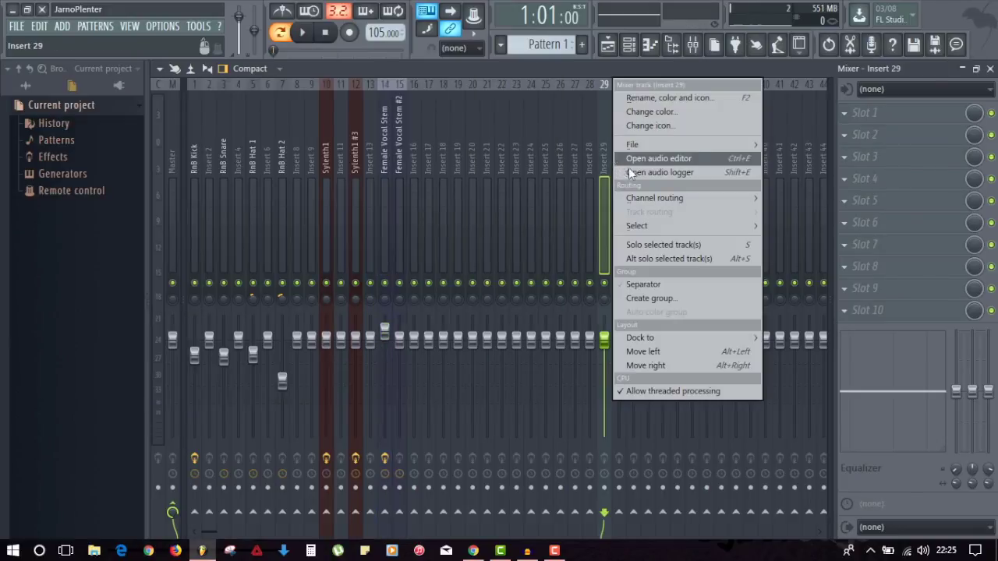
click(530, 74)
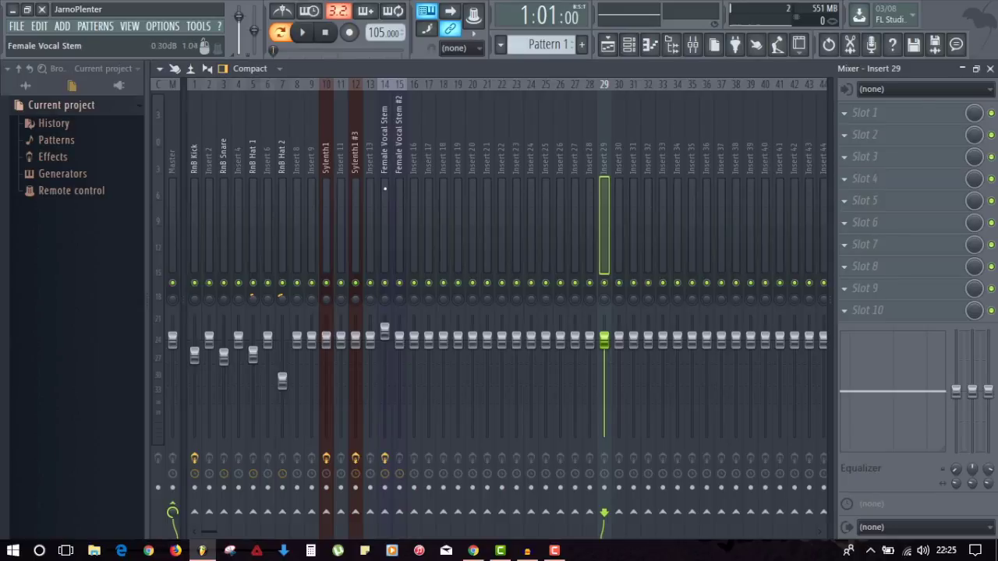
Load the saved "RnB Tutorial Female Vocal" state onto the Female Vocal Stem #2 mixer track.
click(384, 195)
click(399, 191)
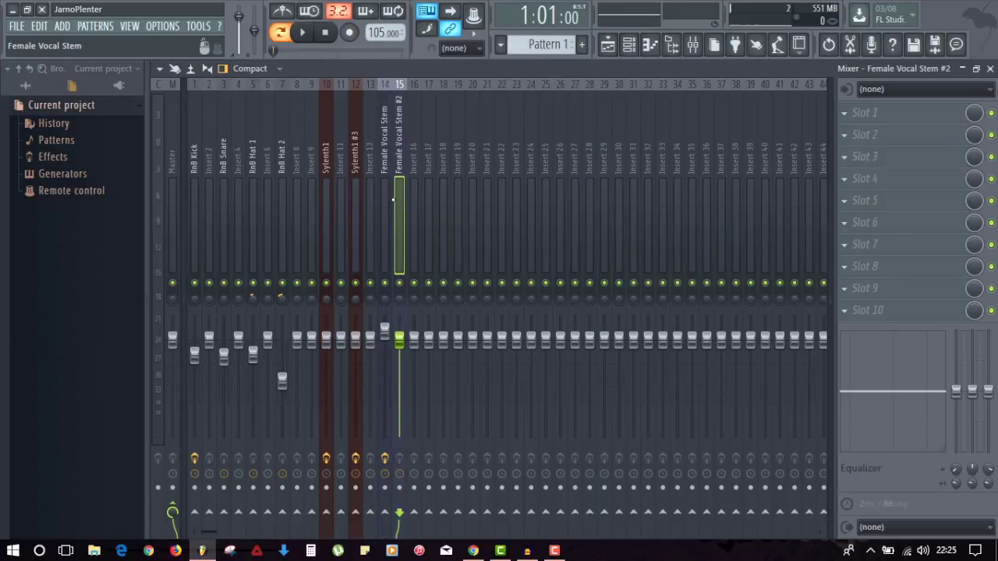
right_click(400, 198)
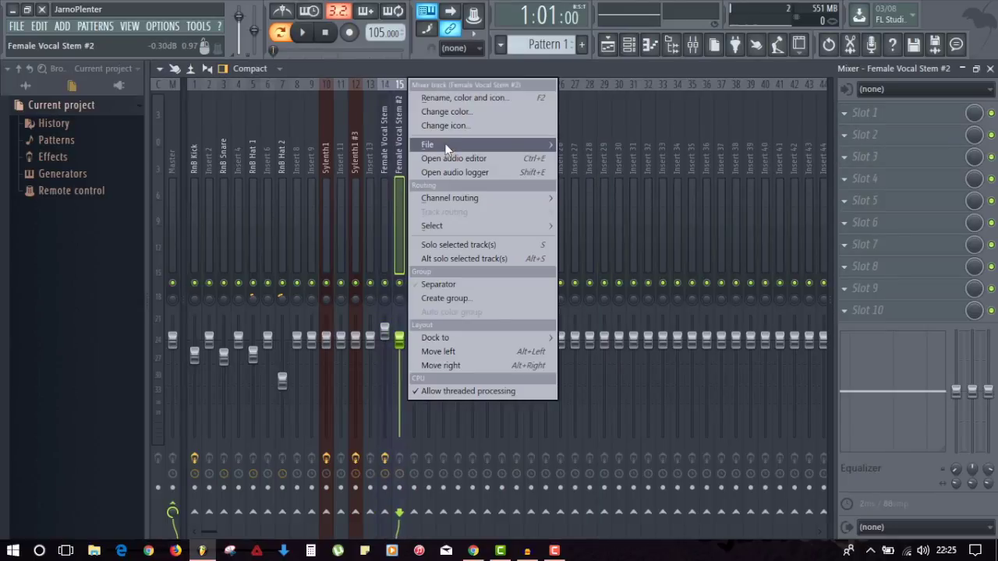
mouse_move(447, 148)
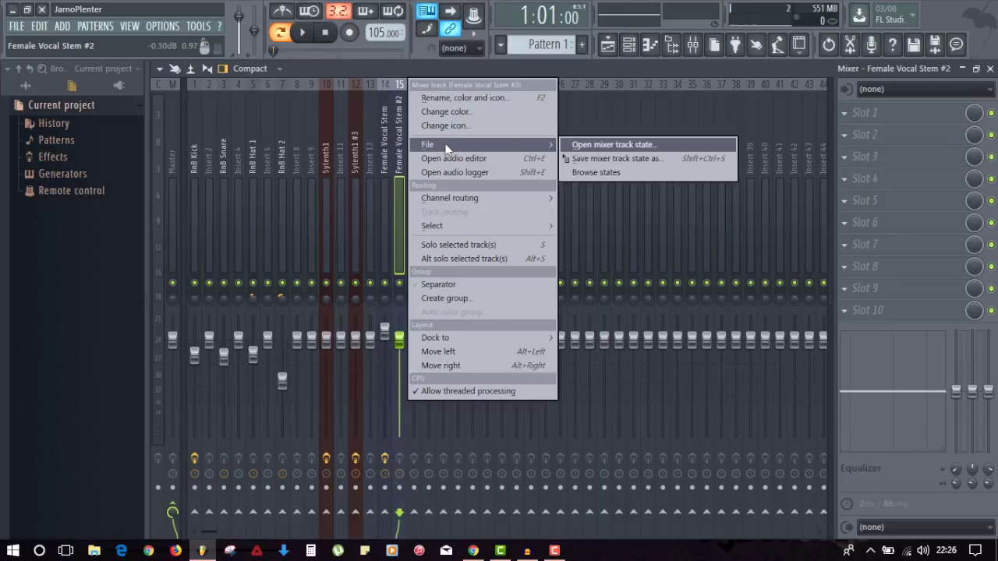
click(595, 145)
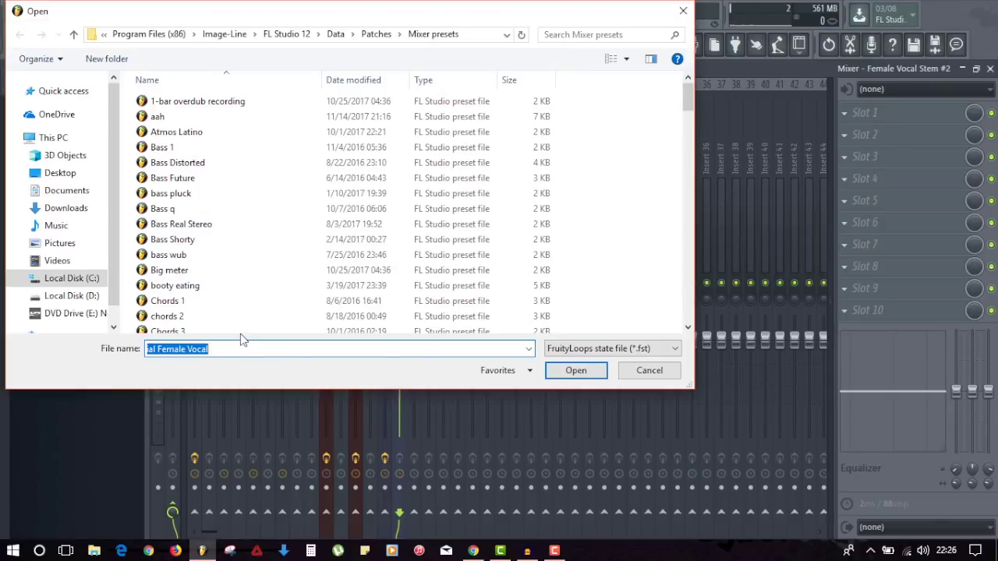
drag(229, 349, 103, 349)
click(265, 349)
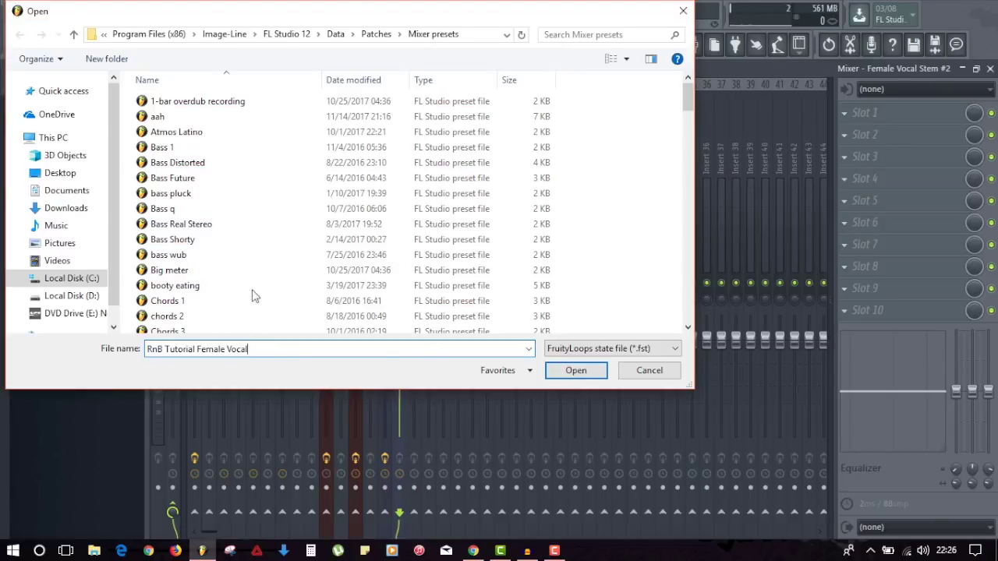
scroll(219, 206, down, 15)
scroll(223, 207, down, 1)
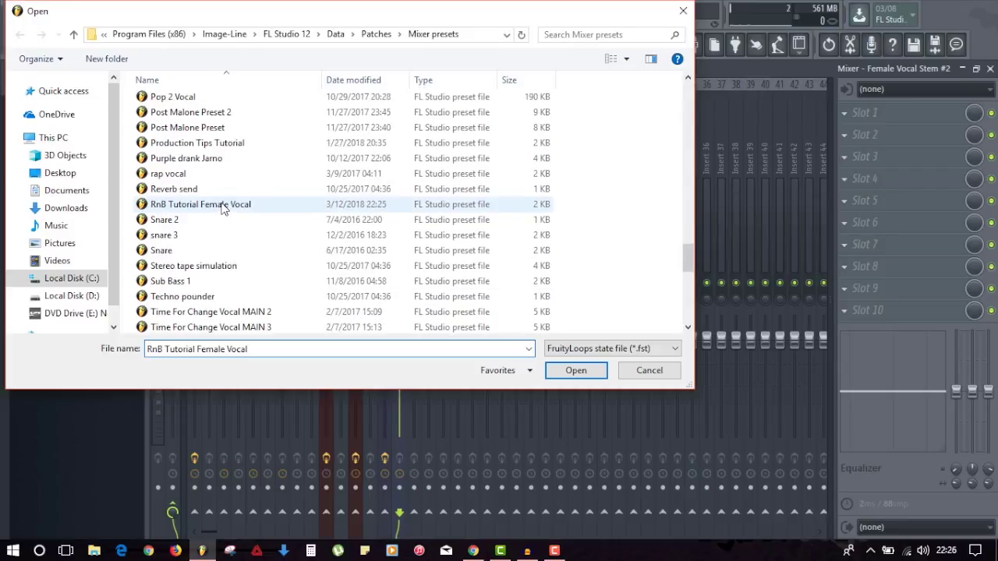
double_click(219, 205)
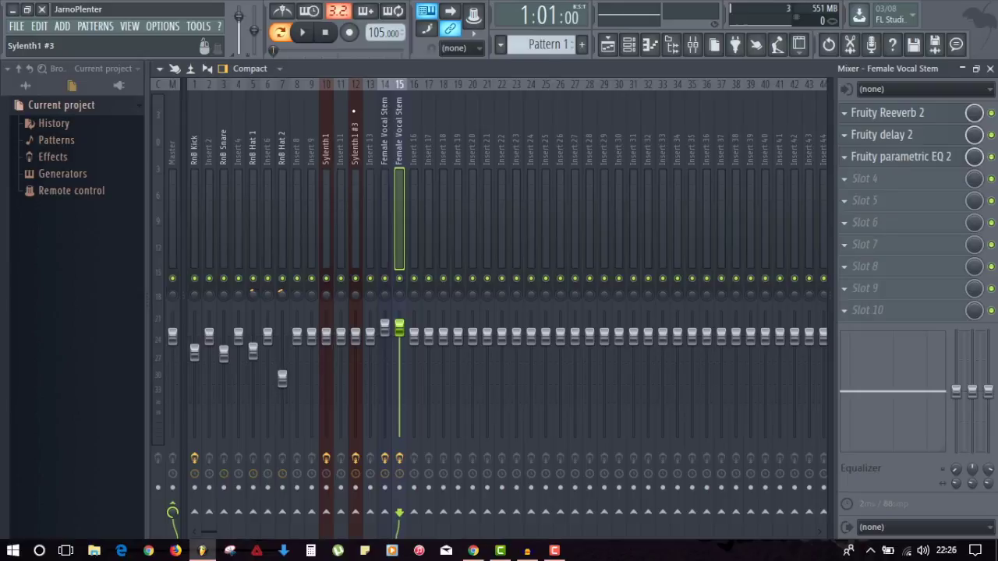
Check the effects on mixer tracks 14 and 15, solo track 15 and play its processed chops.
click(379, 177)
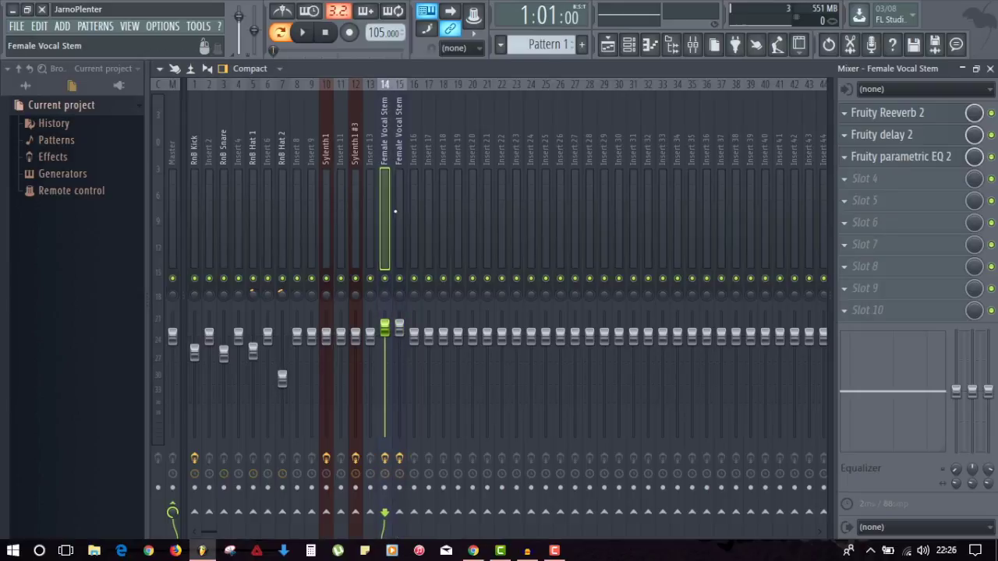
click(399, 204)
key(space)
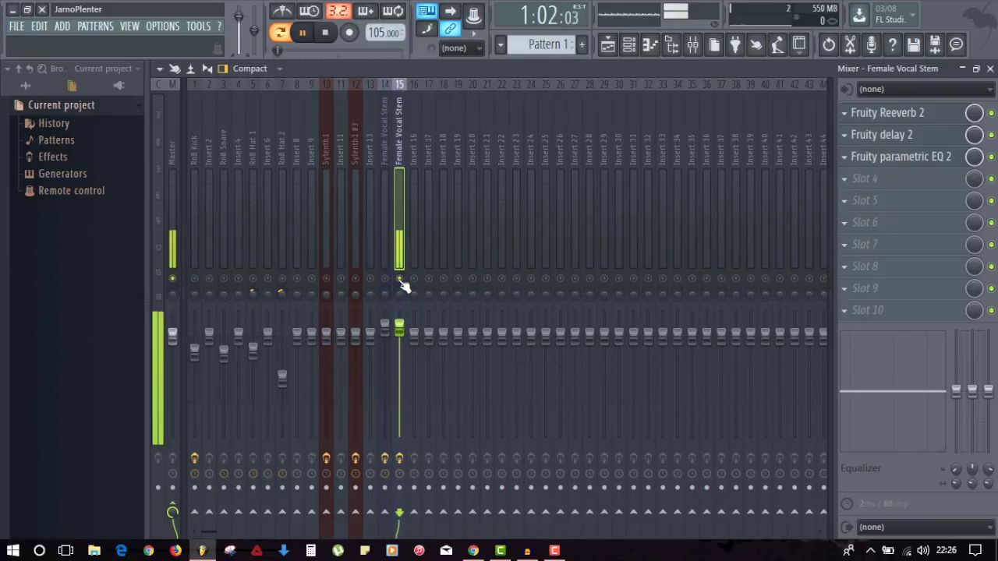
key(space)
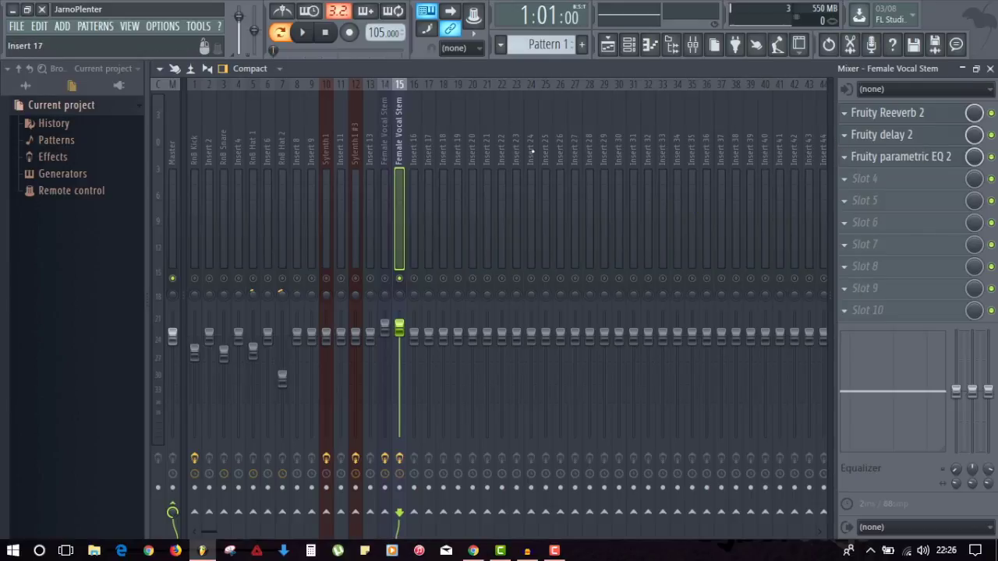
Play the chops and raise the wet level of track 15's Fruity Reeverb 2 to about 59%.
click(880, 113)
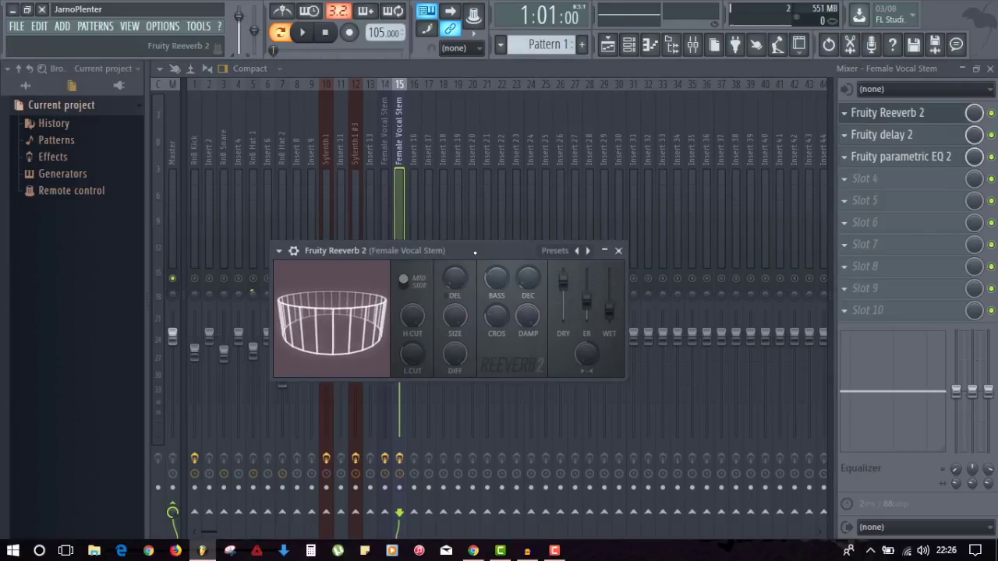
drag(468, 250, 472, 283)
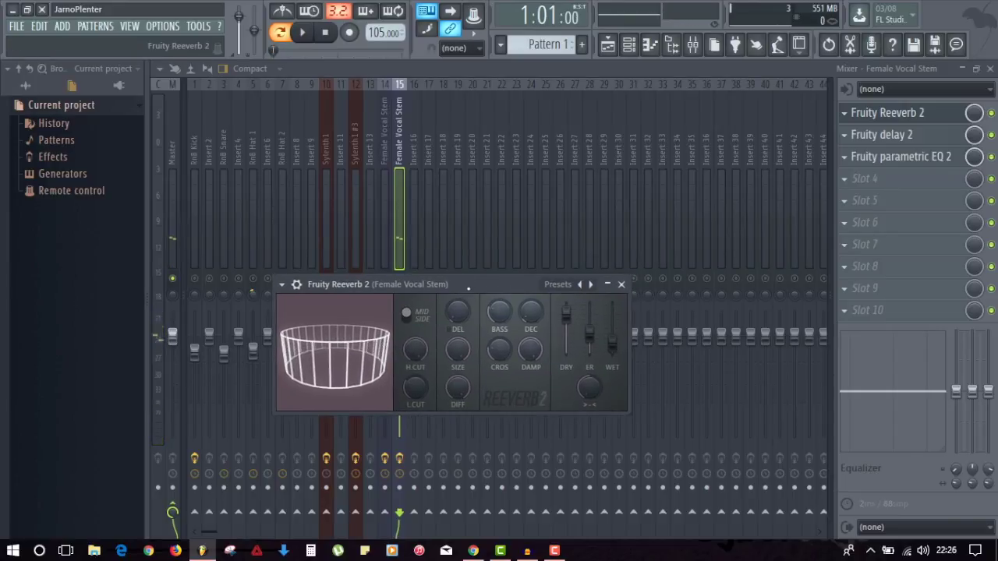
drag(468, 288, 660, 128)
key(space)
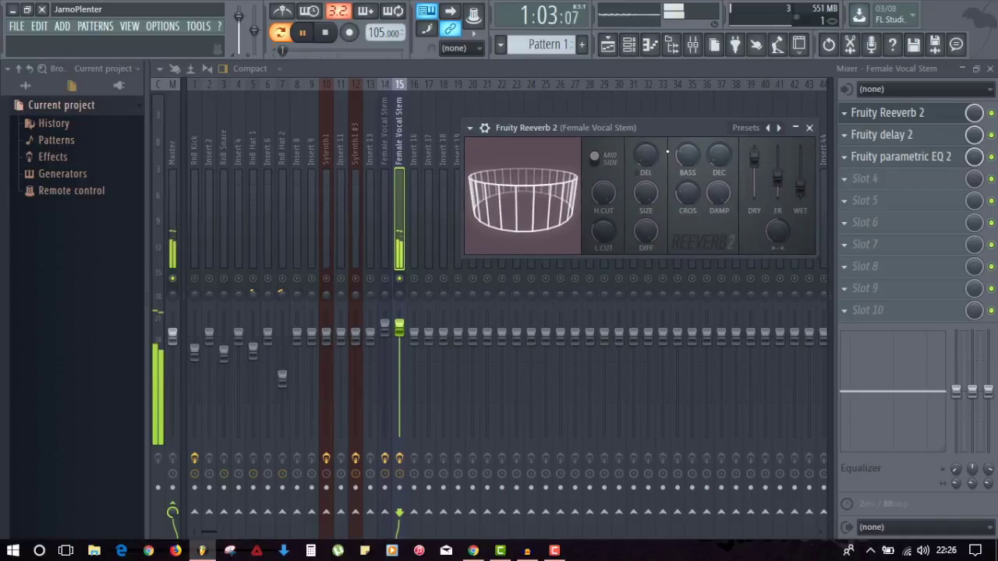
key(space)
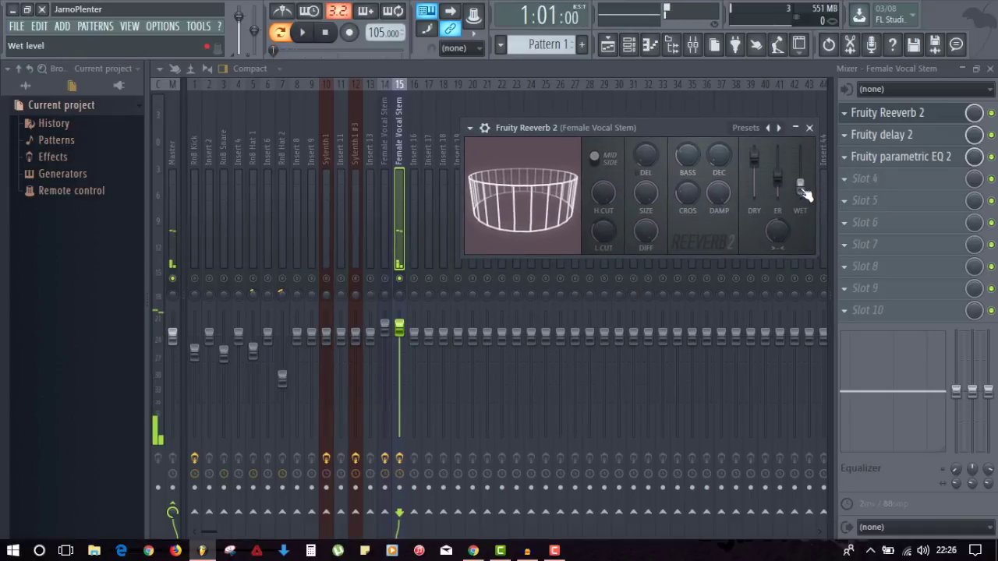
drag(801, 190, 801, 185)
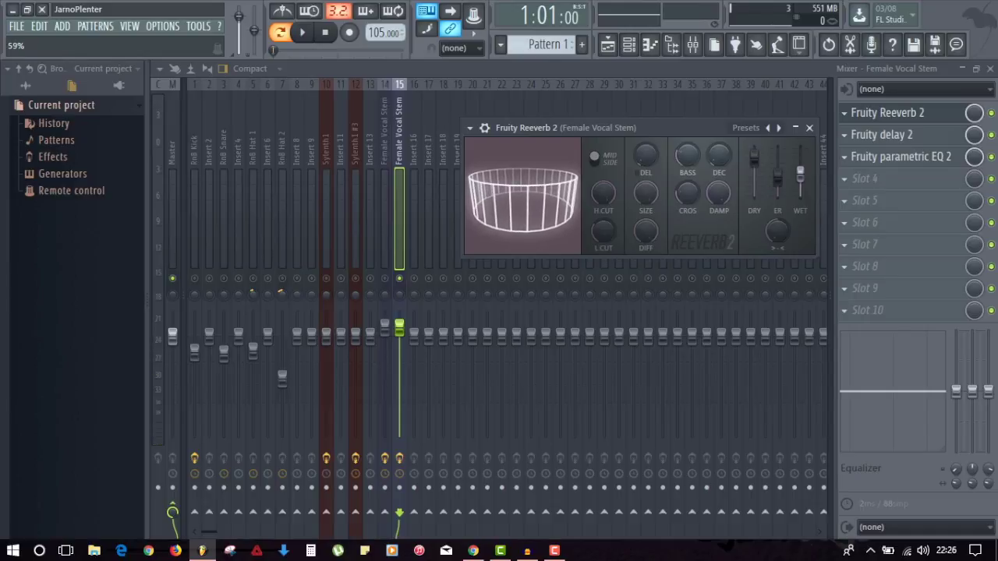
Set the dry level of track 15's reverb to about 75% and audition the chops.
key(space)
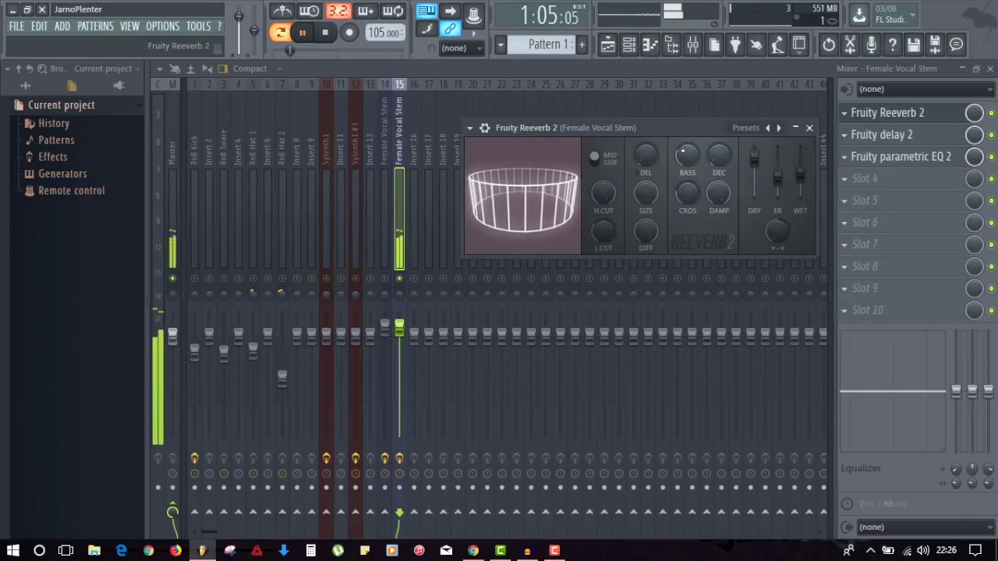
key(space)
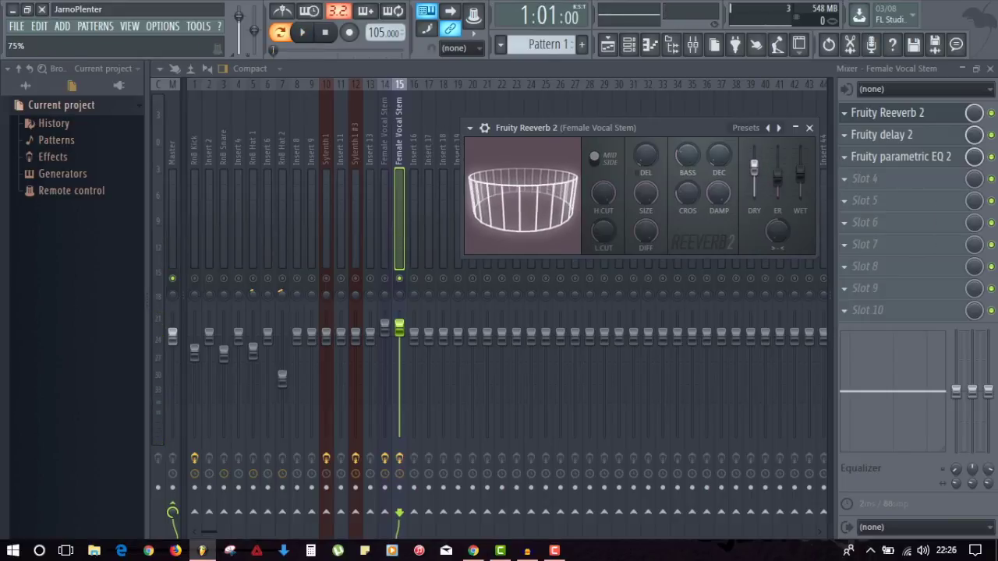
key(space)
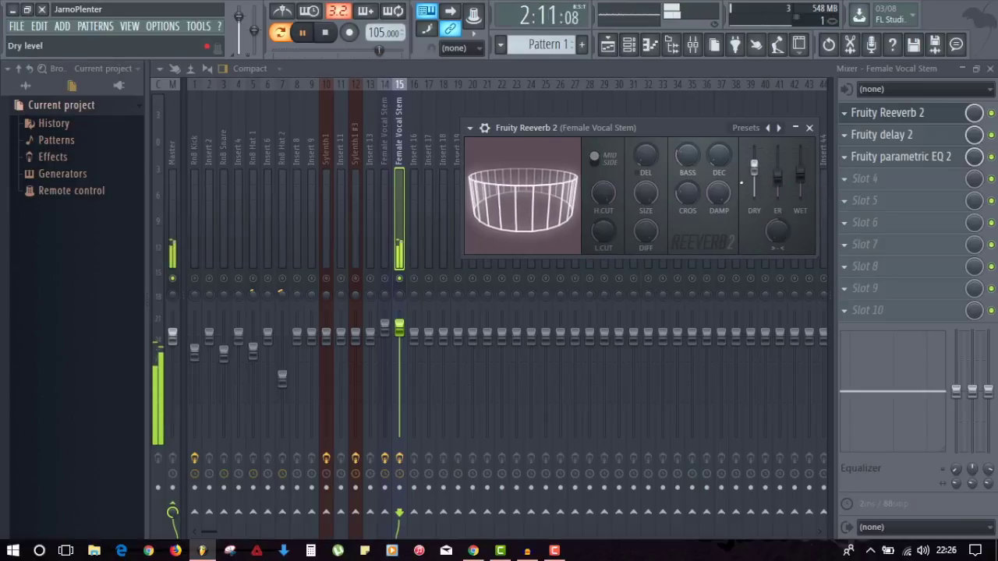
key(space)
Set the reverb's high cut to about 16.1 kHz, audition the chops and close the reverb.
click(717, 193)
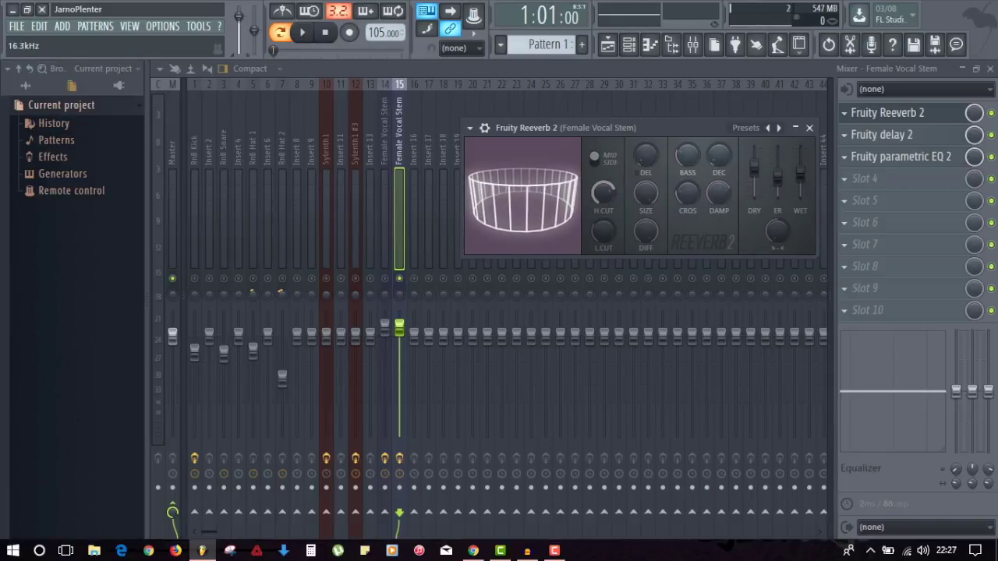
key(space)
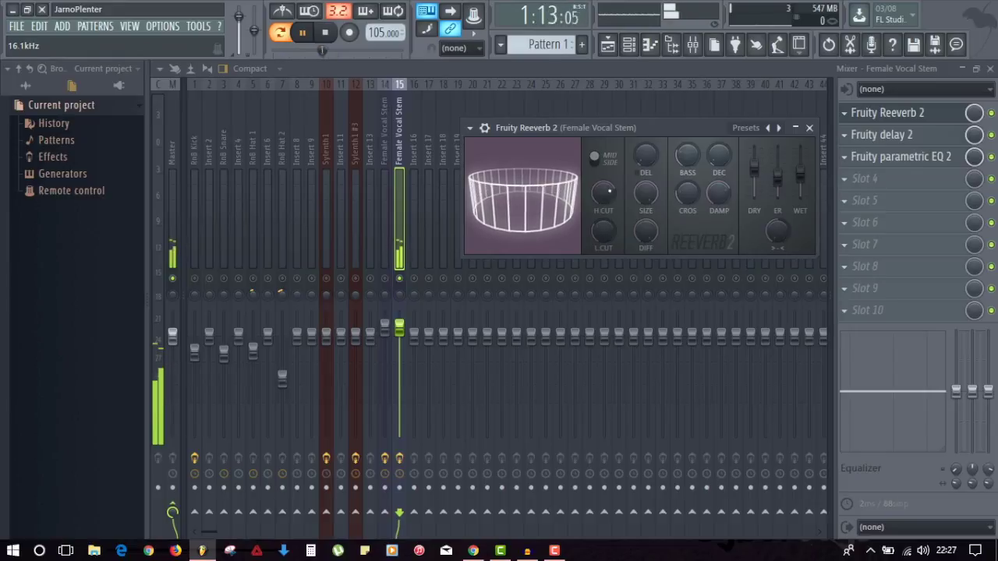
click(809, 127)
key(space)
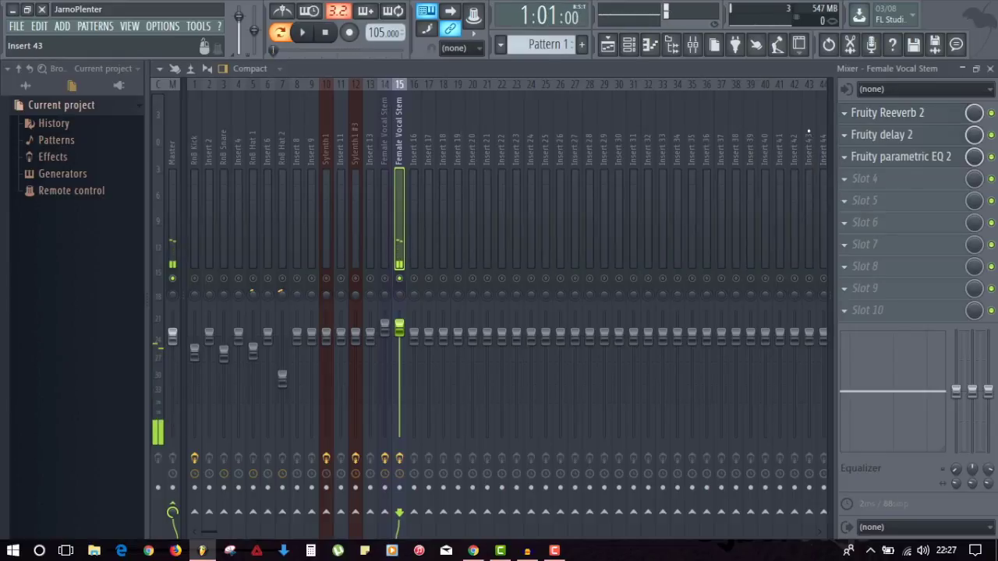
Raise the input and feedback volumes of track 15's Fruity delay 2, slightly lower its dry volume, and audition the chops.
click(873, 141)
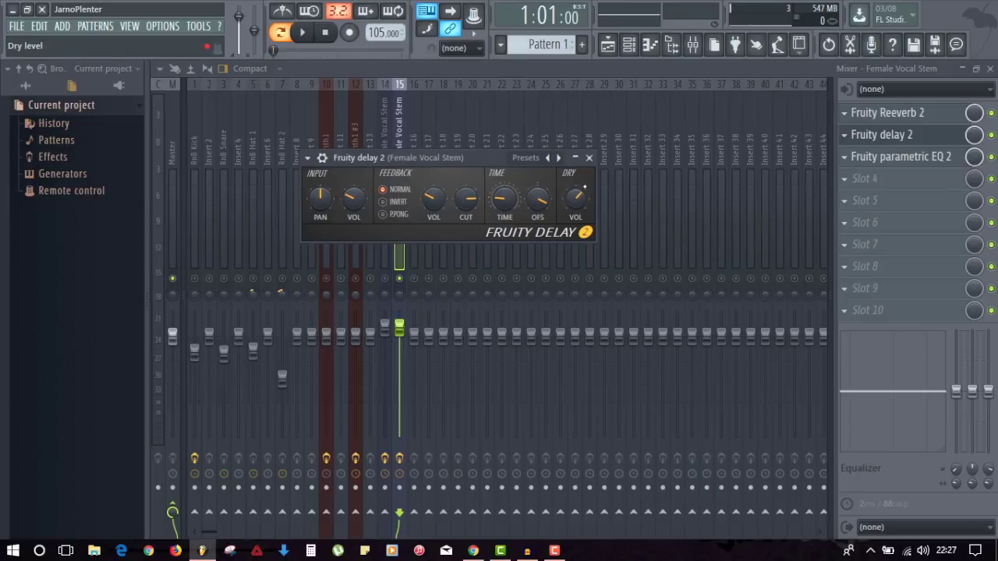
key(space)
key(space)
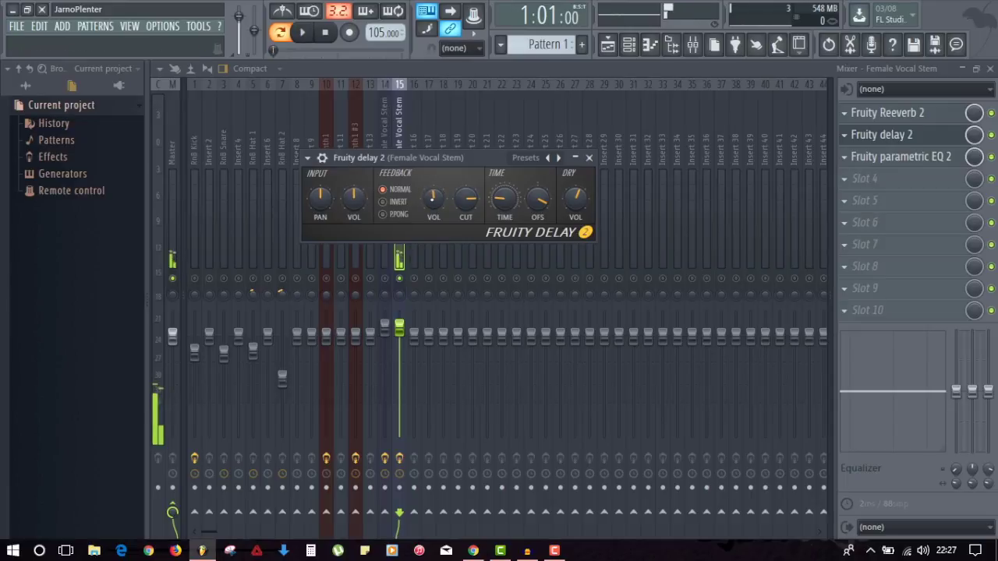
key(space)
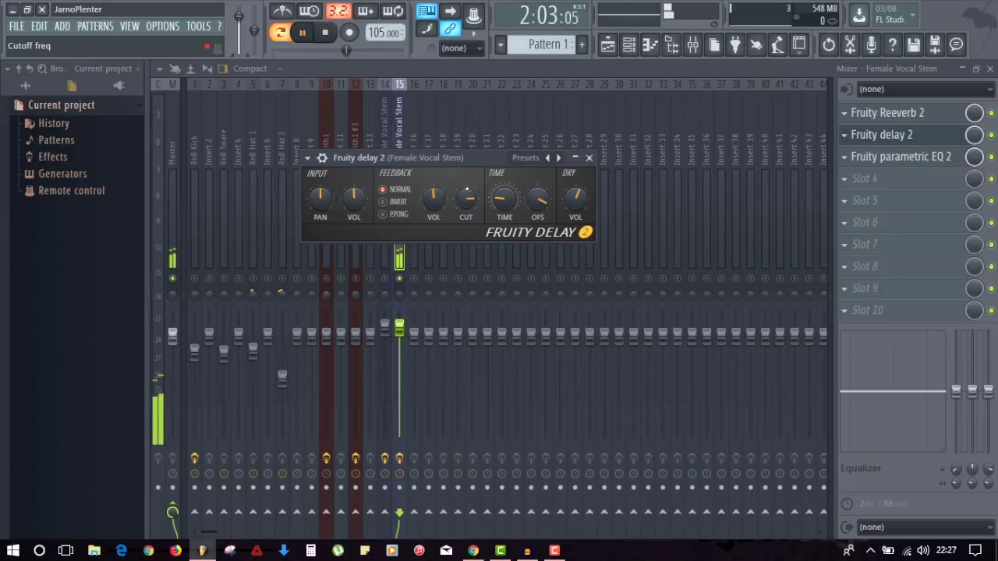
click(588, 158)
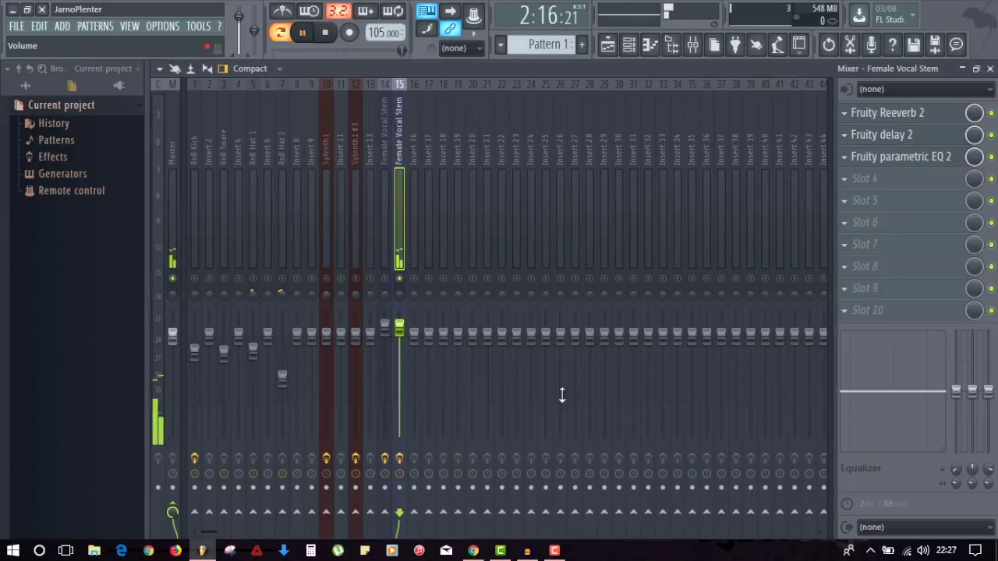
key(space)
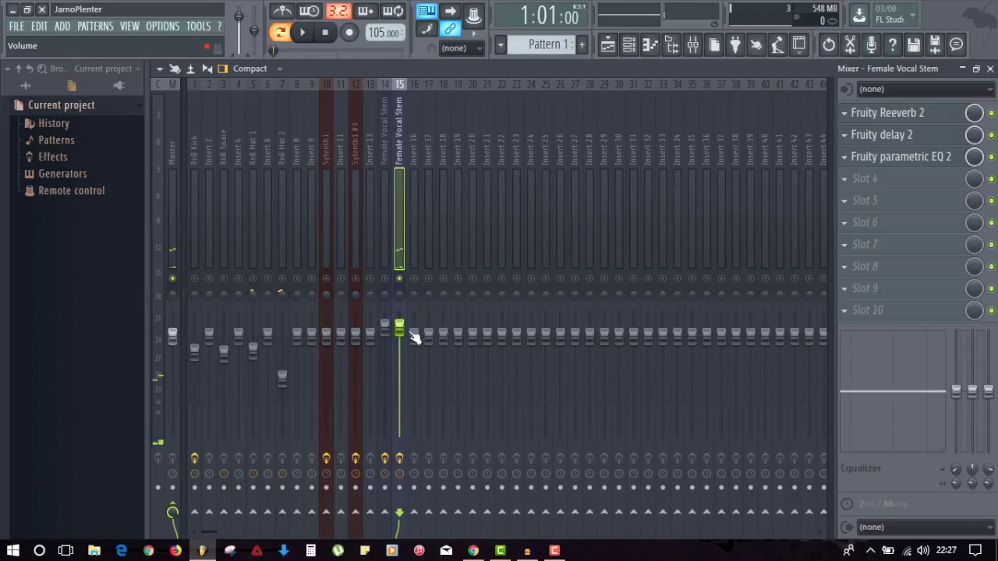
Lower the volume of mixer track 15 to about 73% while playing the soloed chops.
click(399, 327)
key(space)
drag(400, 335, 399, 364)
key(space)
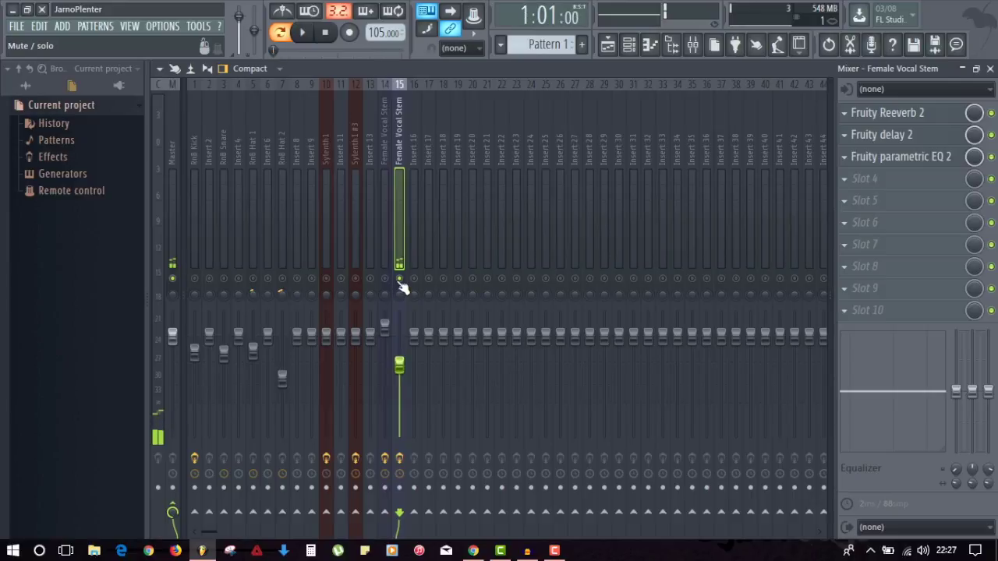
Unsolo mixer track 15 and the Female Vocal Stem #2 channel so all channels are enabled.
right_click(401, 280)
key(F9)
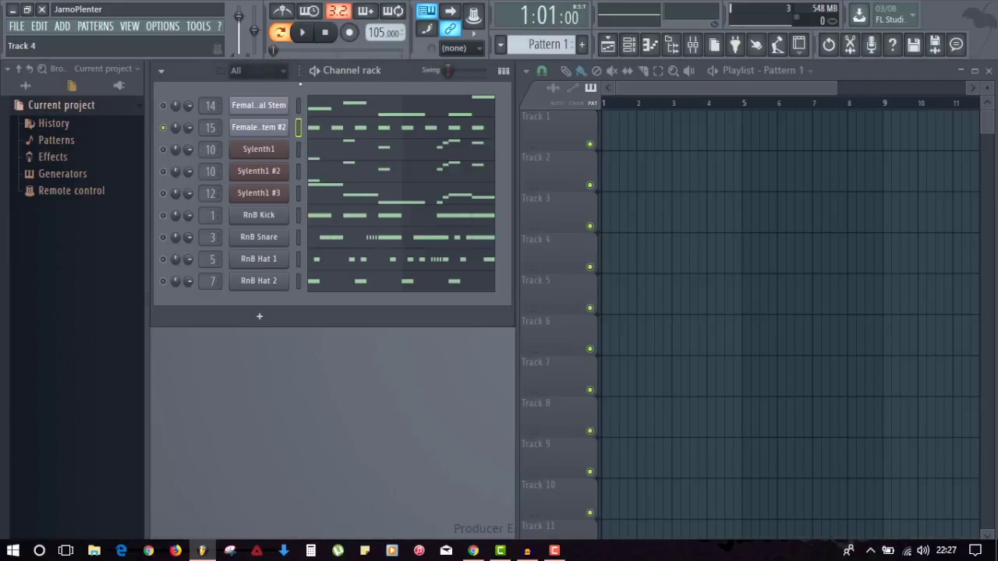
right_click(166, 129)
click(171, 131)
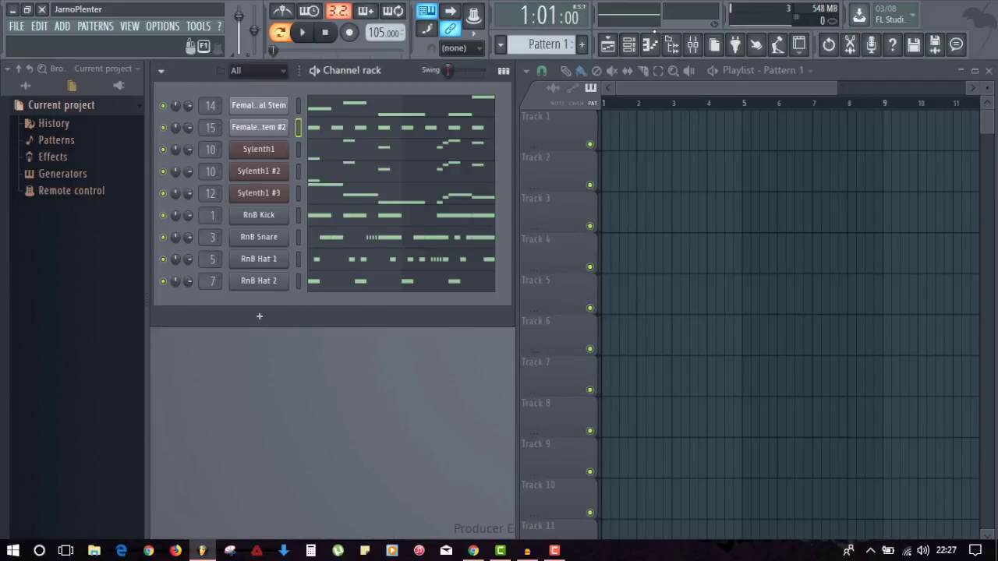
Mute mixer track 15 and play the full beat without the second vocal layer.
click(692, 44)
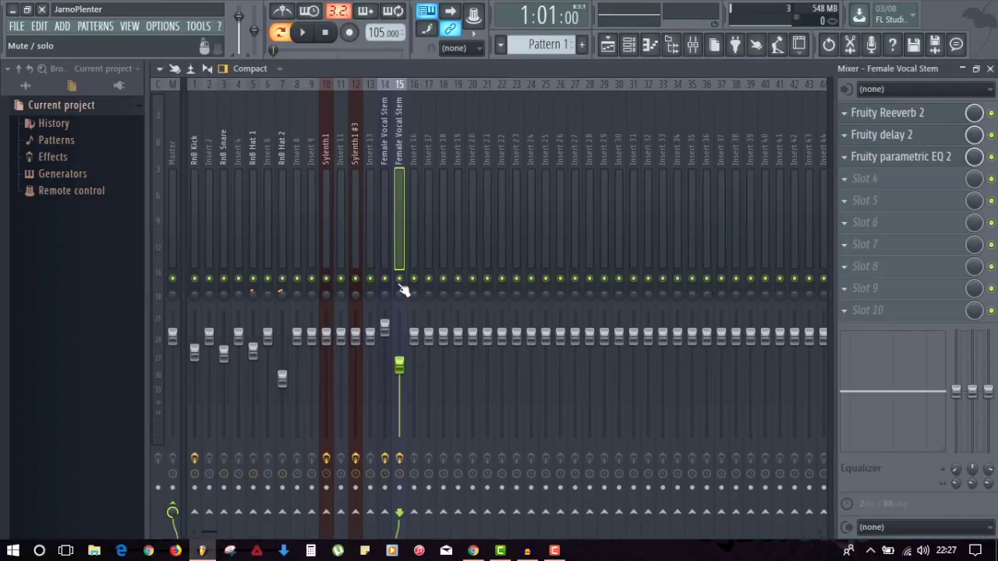
click(399, 280)
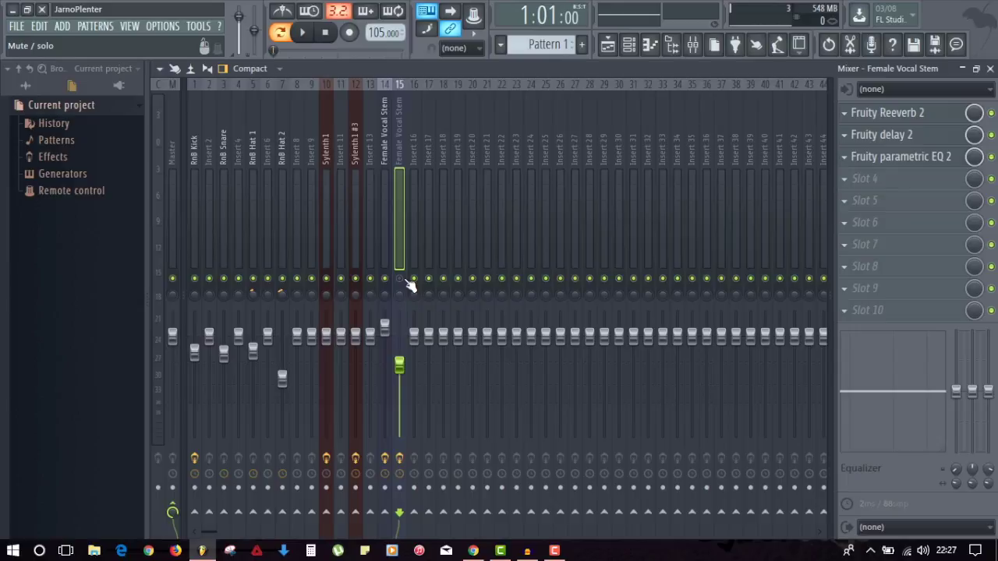
key(space)
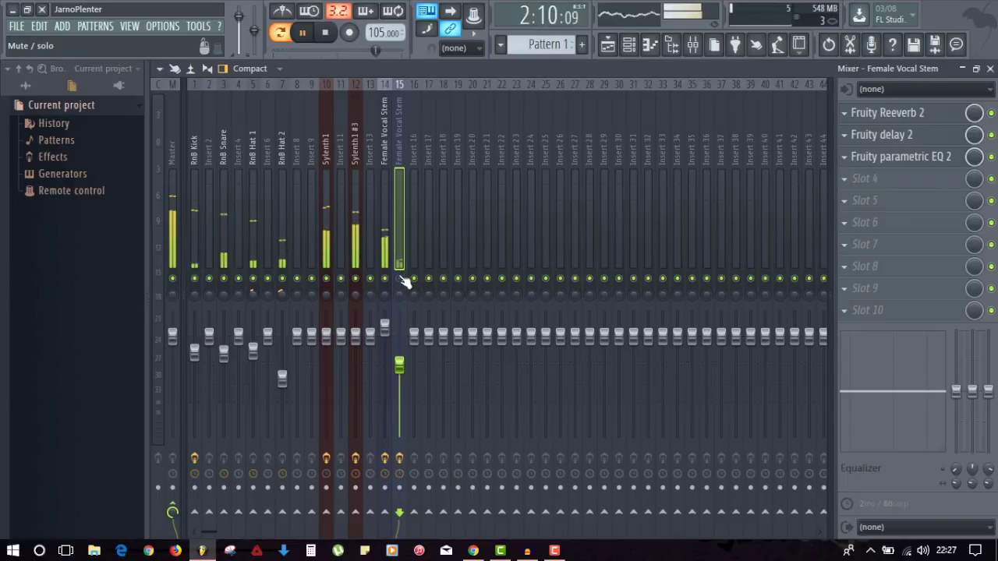
key(space)
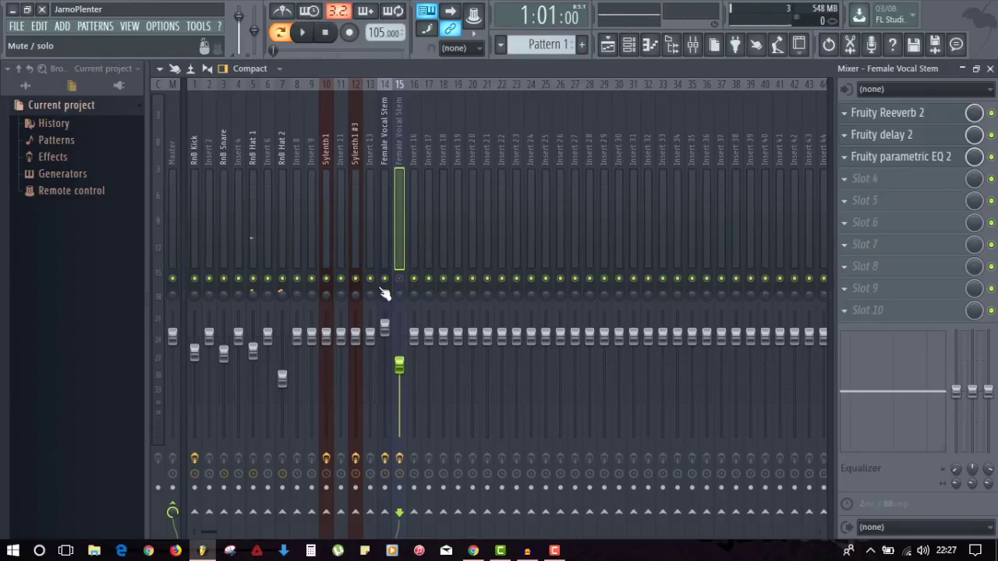
Unmute mixer track 15 and play the full beat, fine-tuning the track's volume to about -6.6 dB.
click(402, 279)
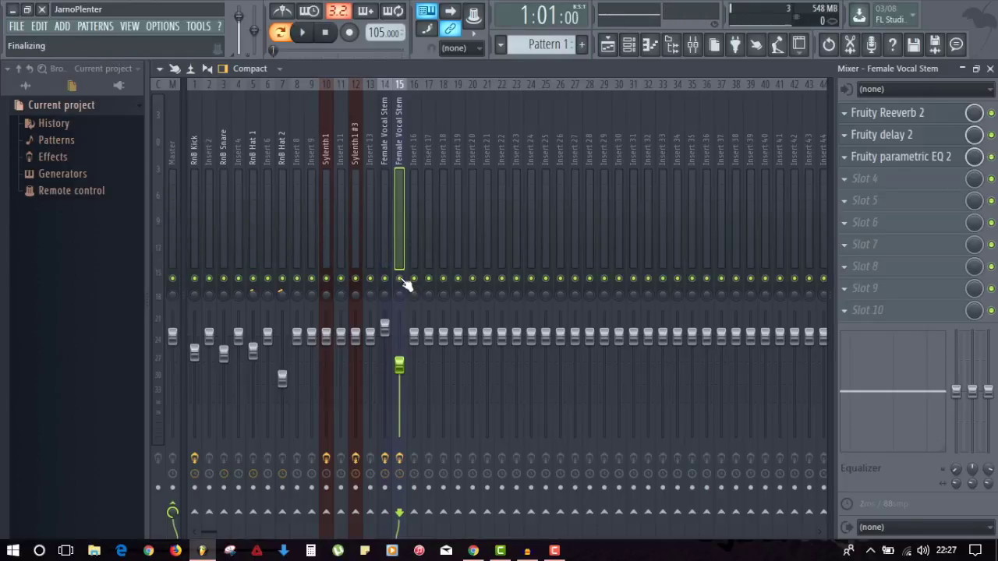
key(space)
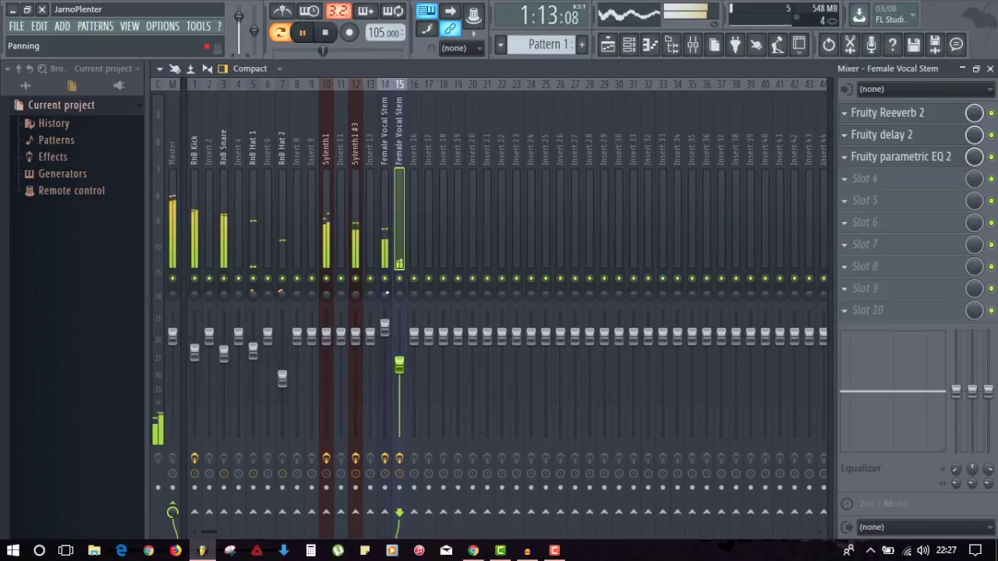
click(401, 371)
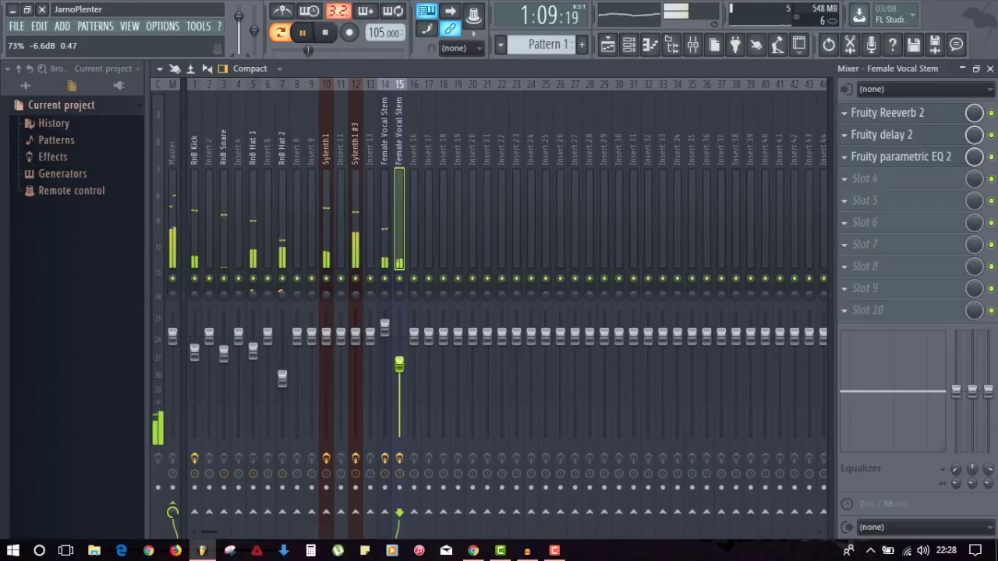
click(400, 279)
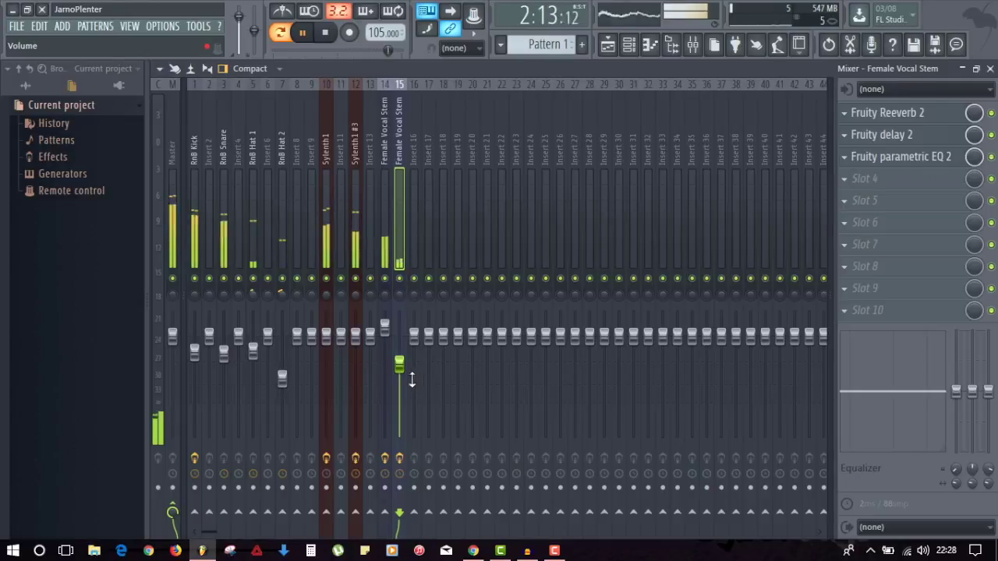
key(space)
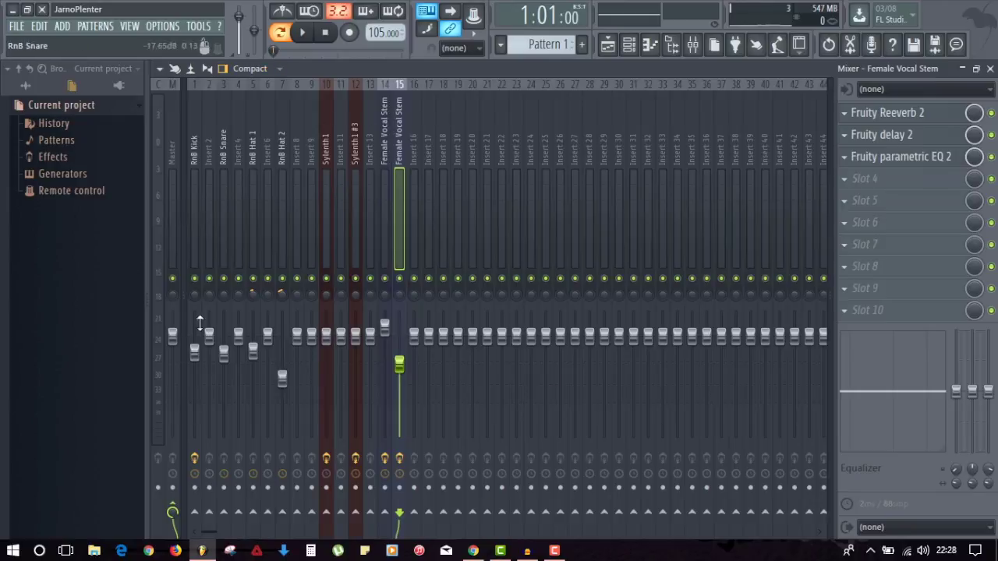
Load Fruity Limiter into the first effect slot of the Master track.
click(173, 195)
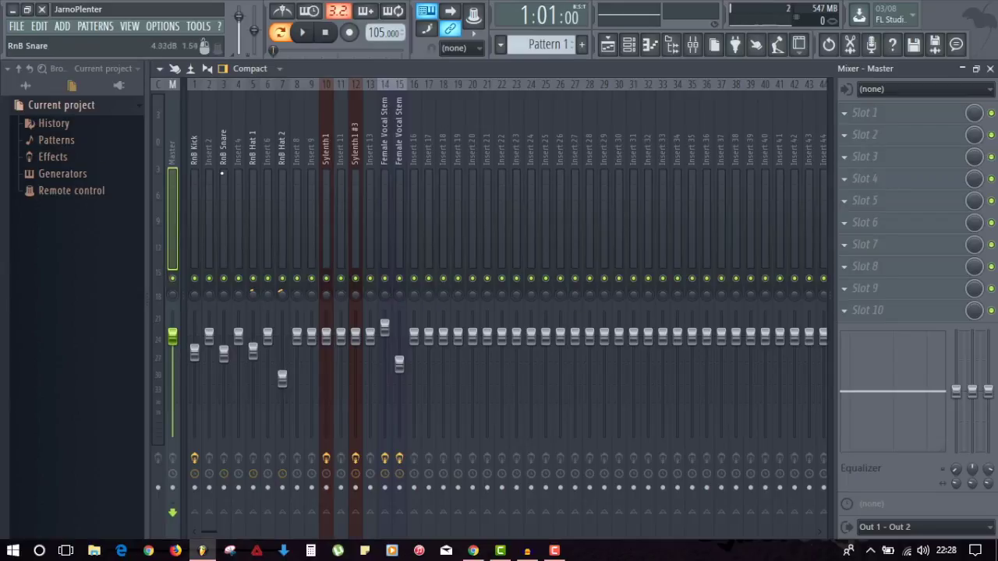
click(850, 115)
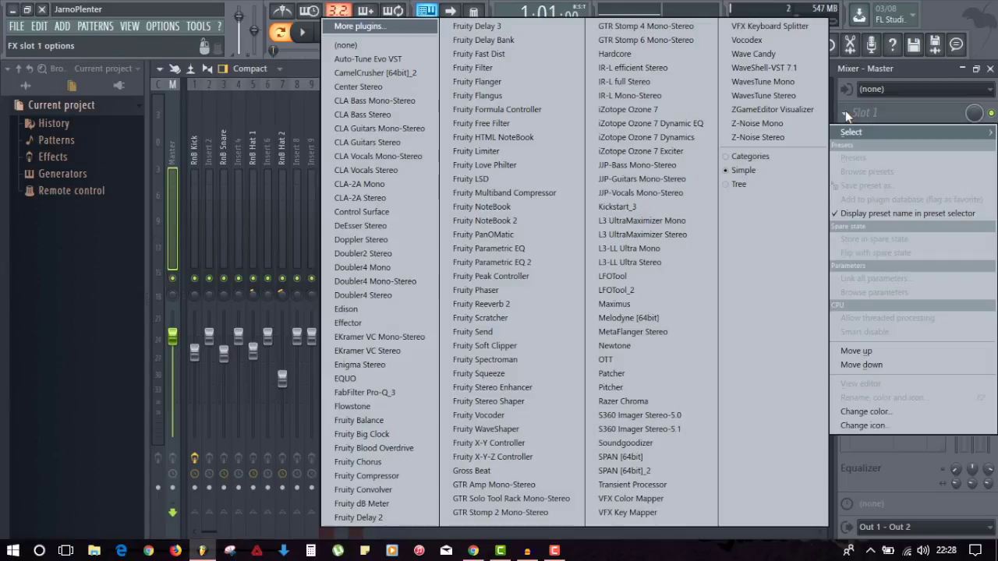
click(486, 151)
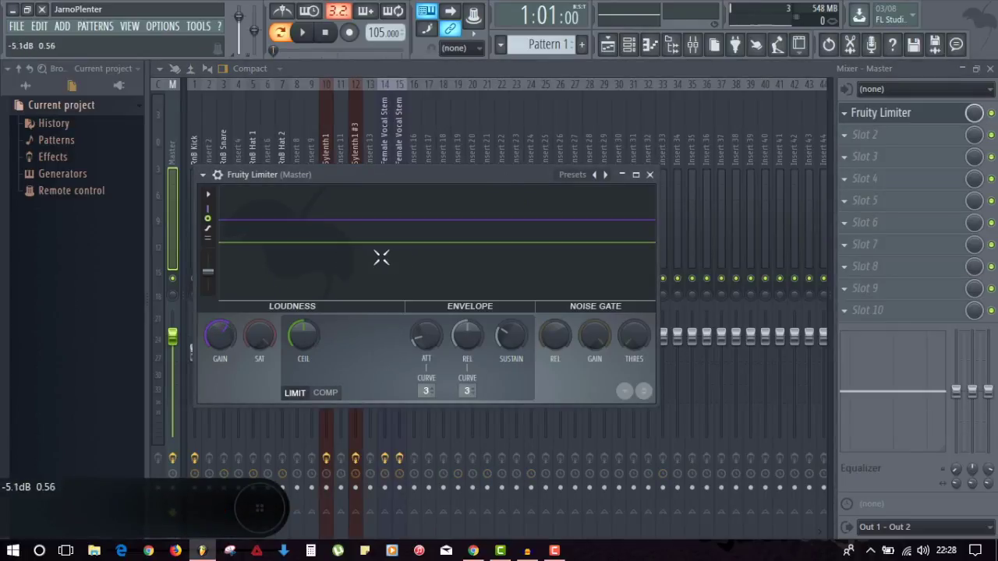
Raise the master limiter's gain to about 6.6 dB while playing the beat, and close the limiter.
key(space)
key(space)
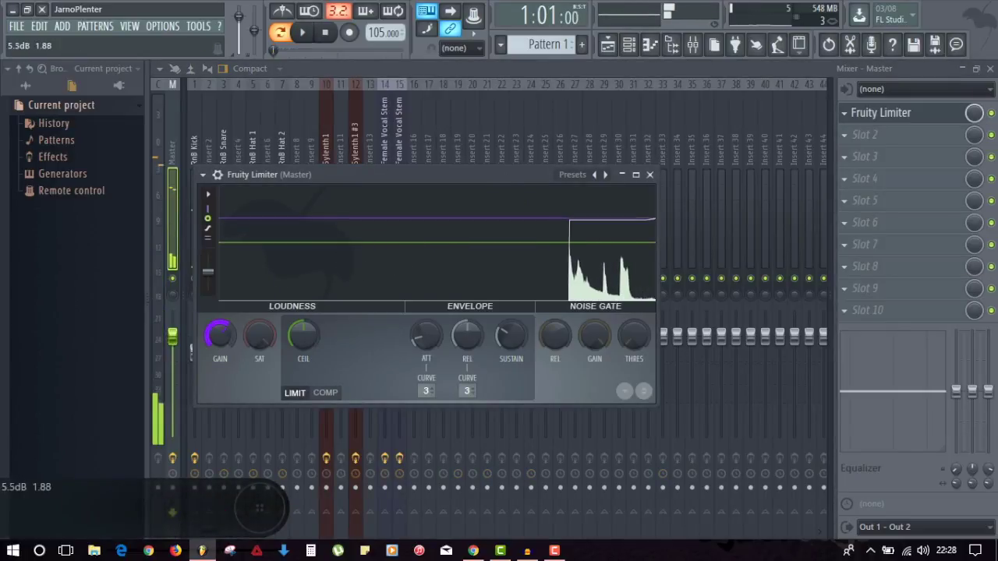
key(space)
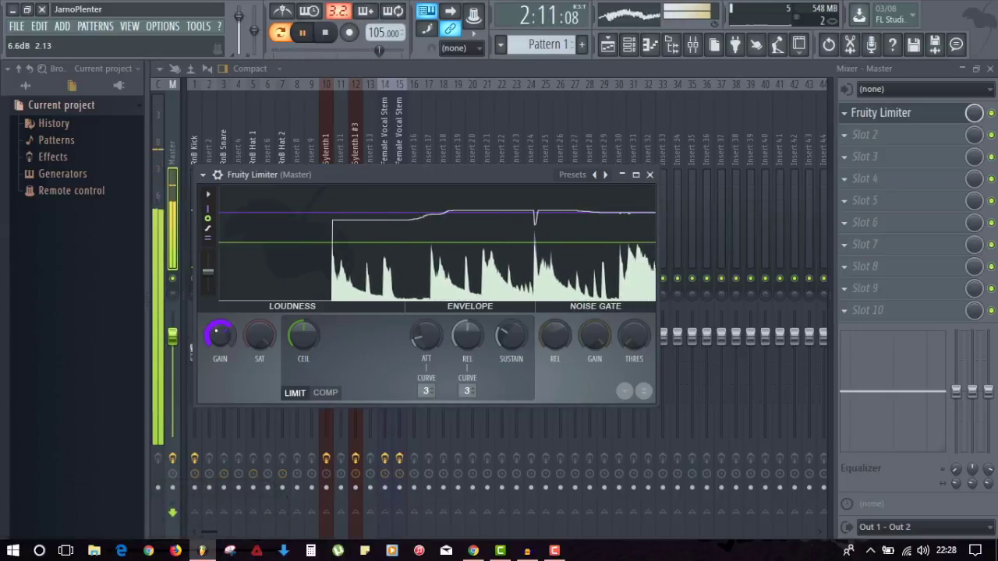
key(space)
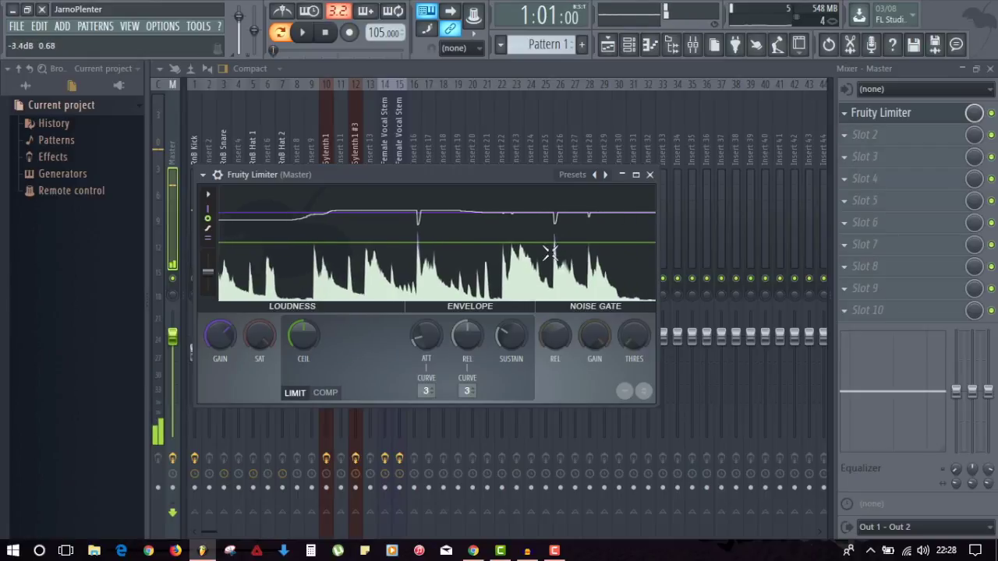
click(452, 245)
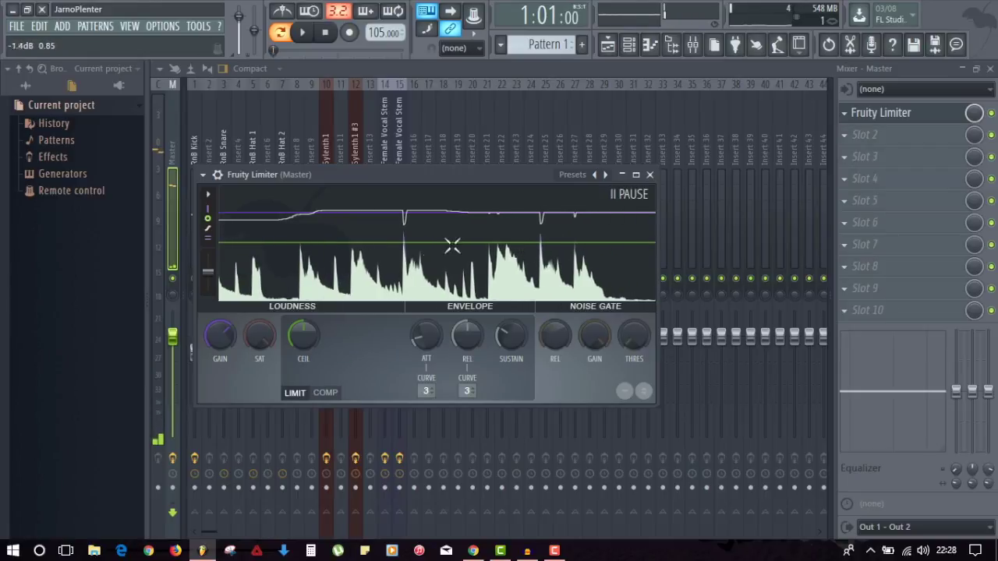
click(650, 174)
Try lowering the master volume to about 85% while the beat plays, and reset the fader to its default.
key(space)
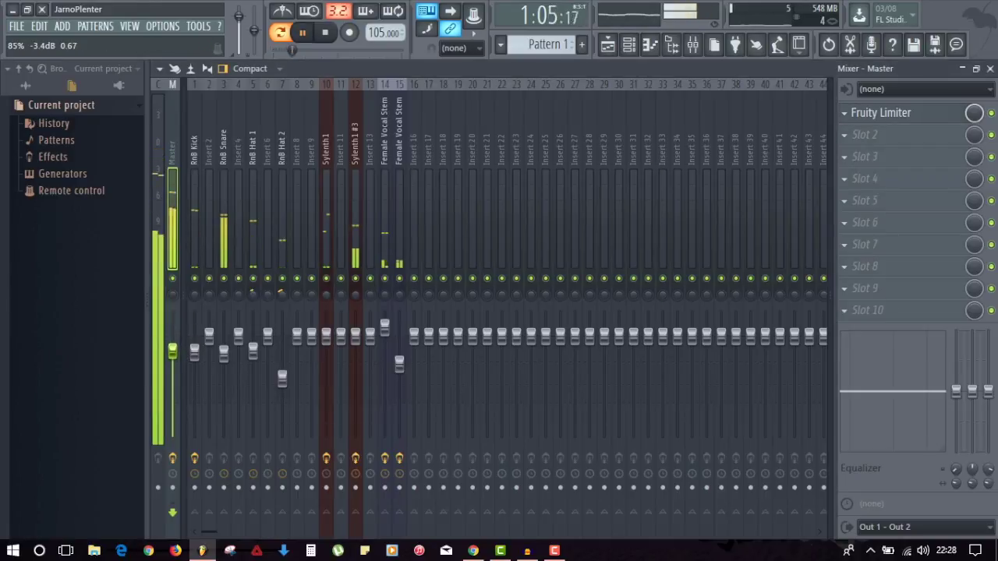
right_click(175, 350)
click(187, 348)
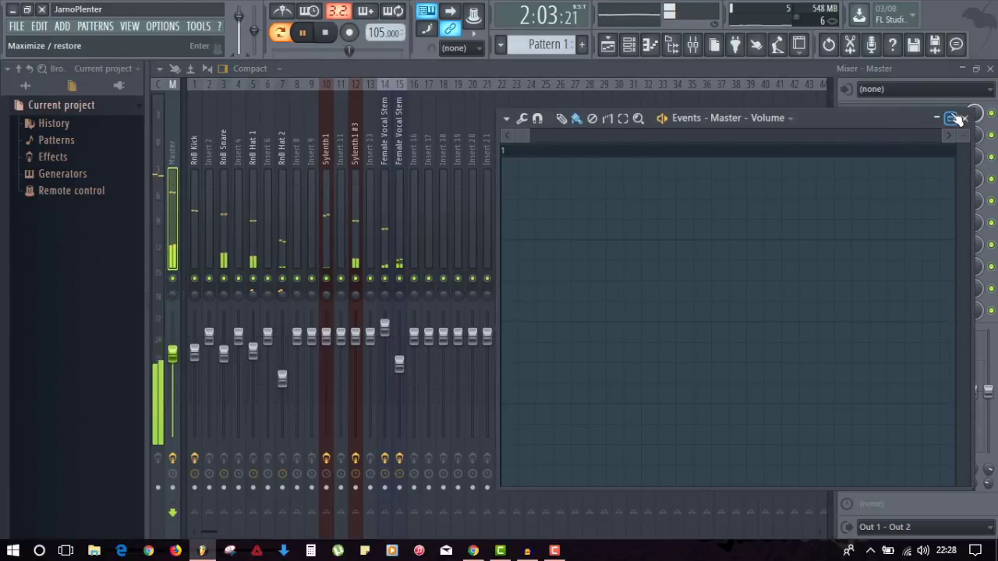
click(965, 118)
right_click(173, 352)
click(194, 322)
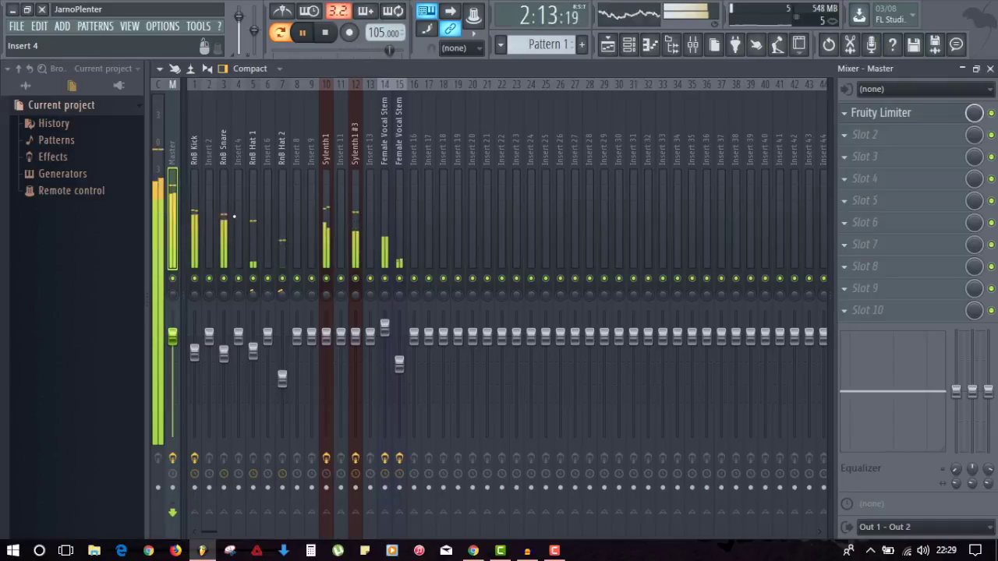
key(space)
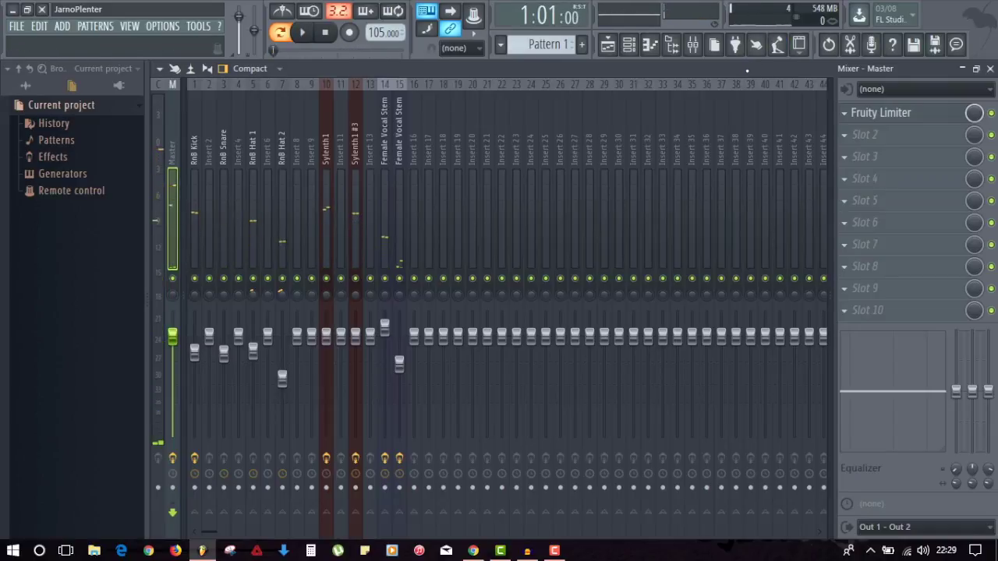